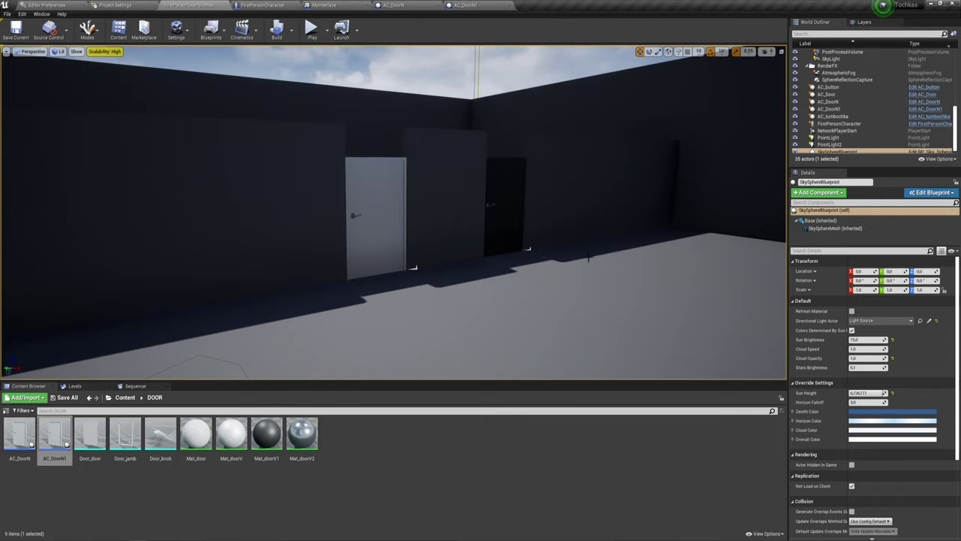
# Play the level and open, close and reopen the first door to test it.
pyautogui.moveTo(588, 258); pyautogui.dragTo(488, 258, button='right')
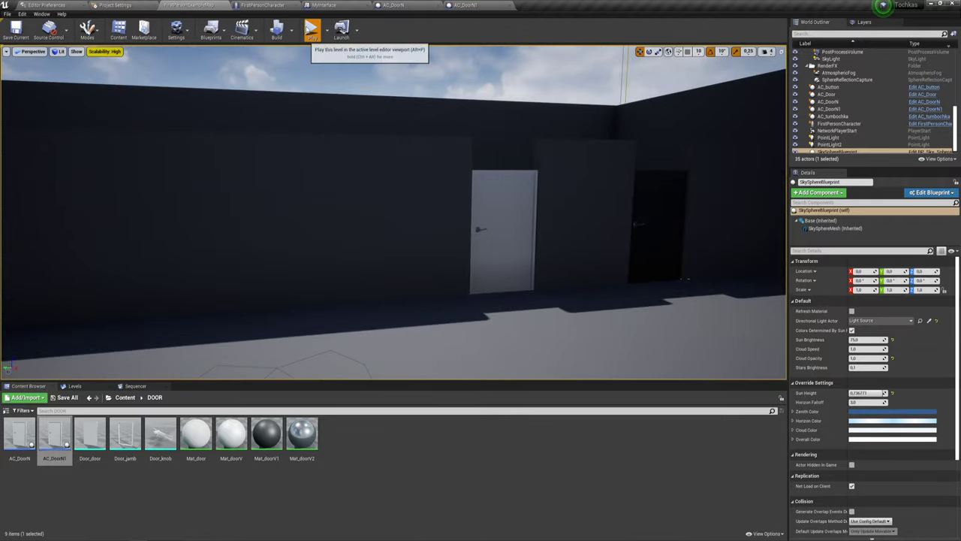
pyautogui.click(310, 32)
pyautogui.press('w')
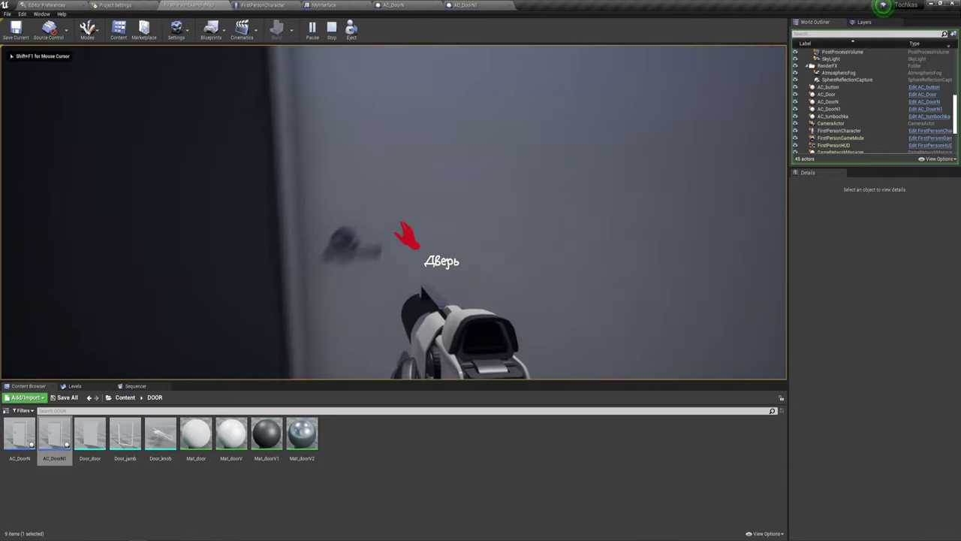
pyautogui.press('s')
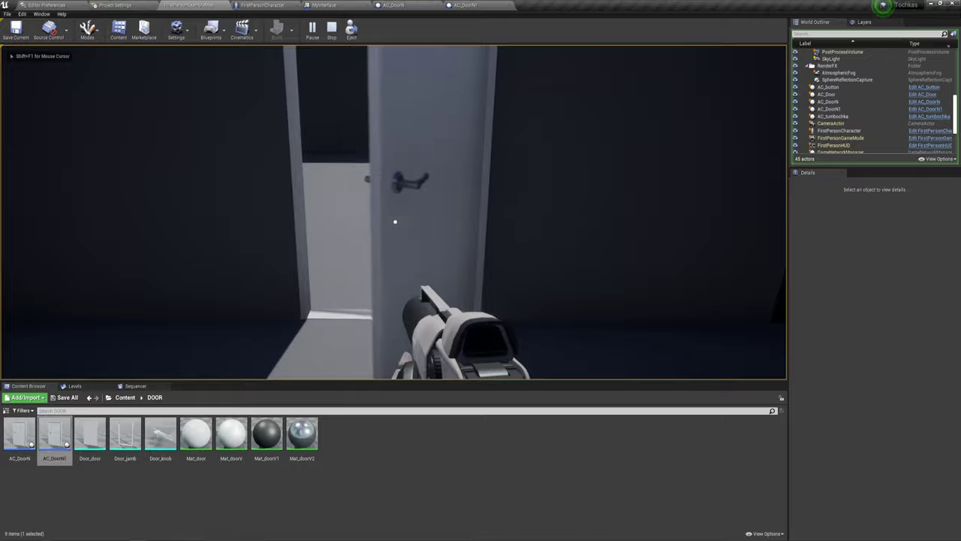
pyautogui.press('w')
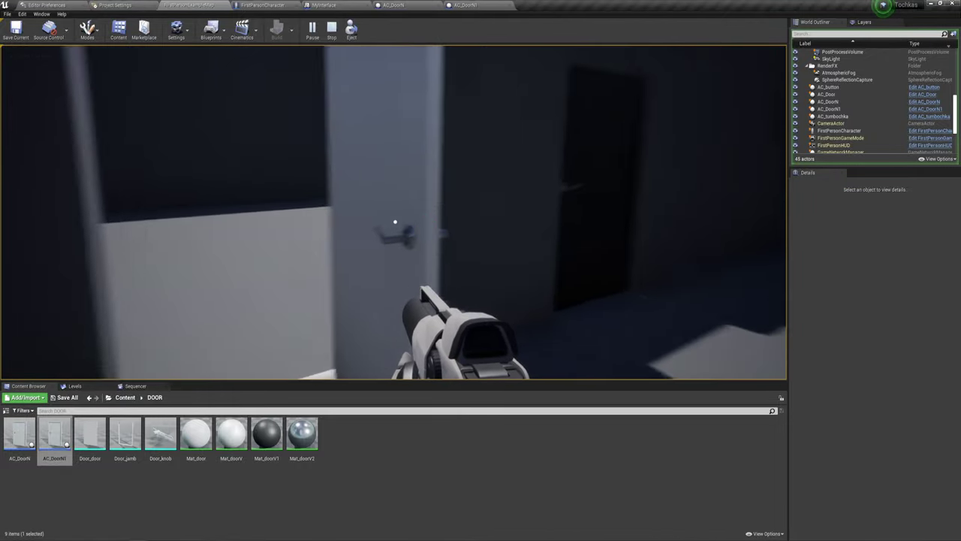
pyautogui.press('e')
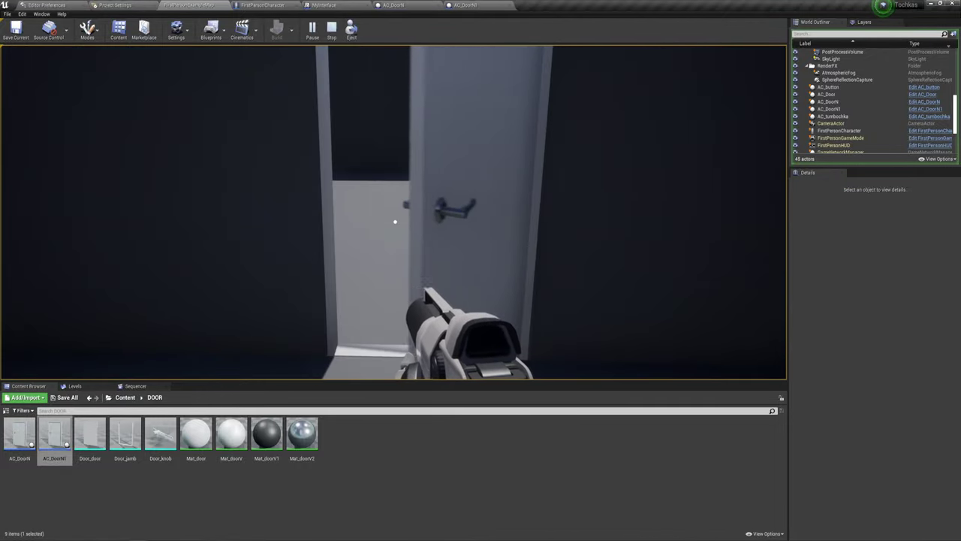
pyautogui.press('e')
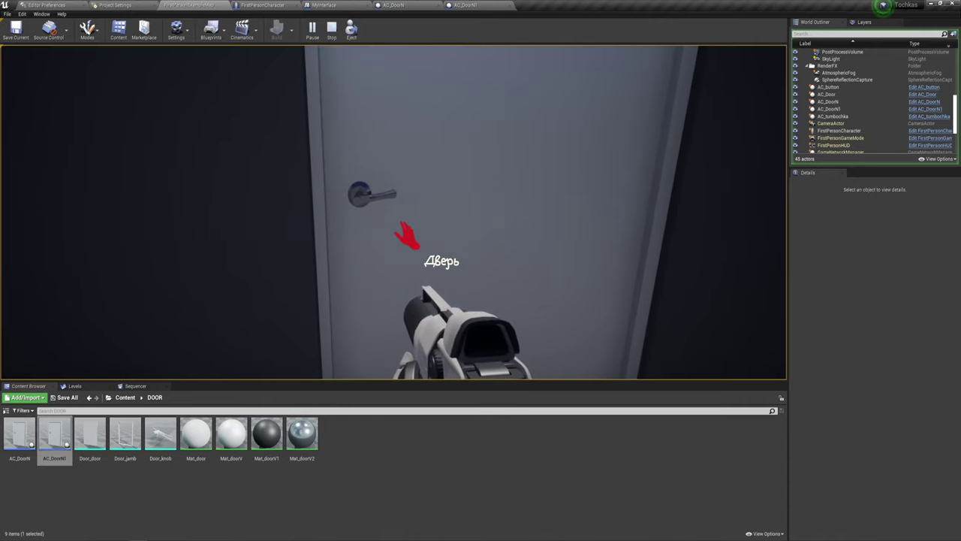
pyautogui.press('e')
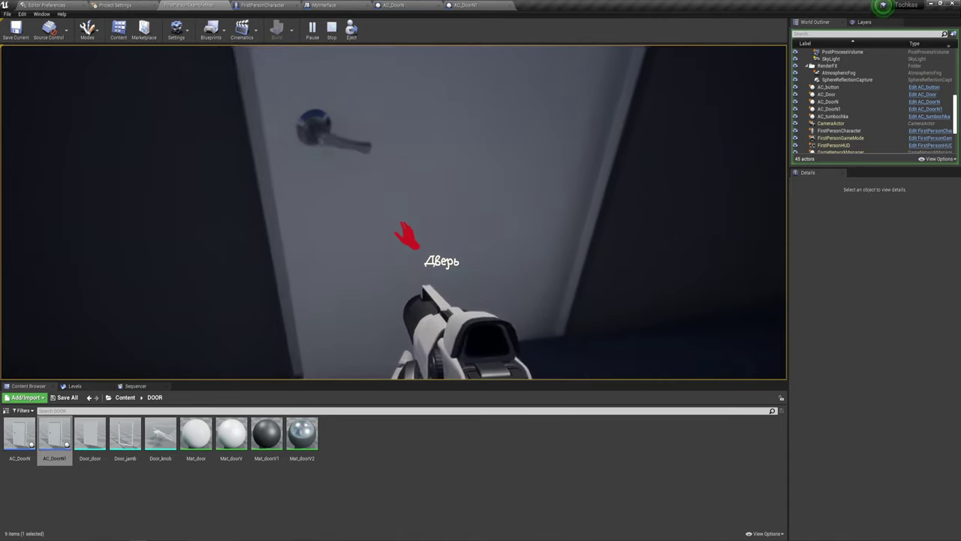
pyautogui.press('w')
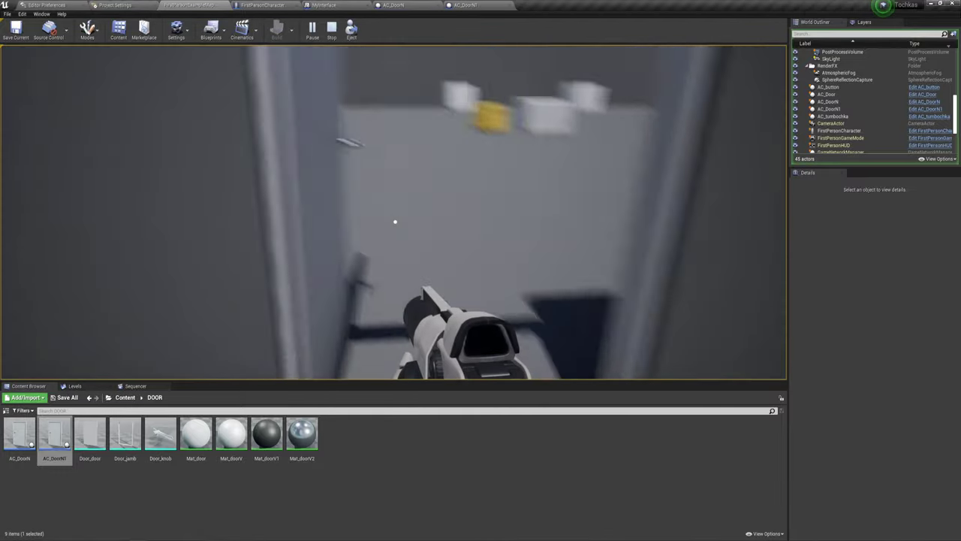
# Walk through the doorway and open the door again from the inside.
pyautogui.moveTo(406, 238)
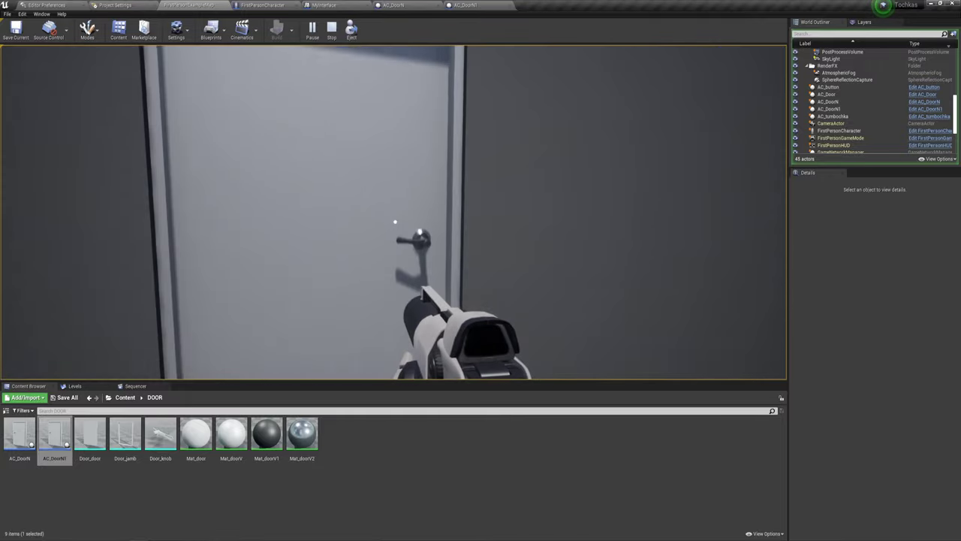
pyautogui.press('s')
pyautogui.press('w')
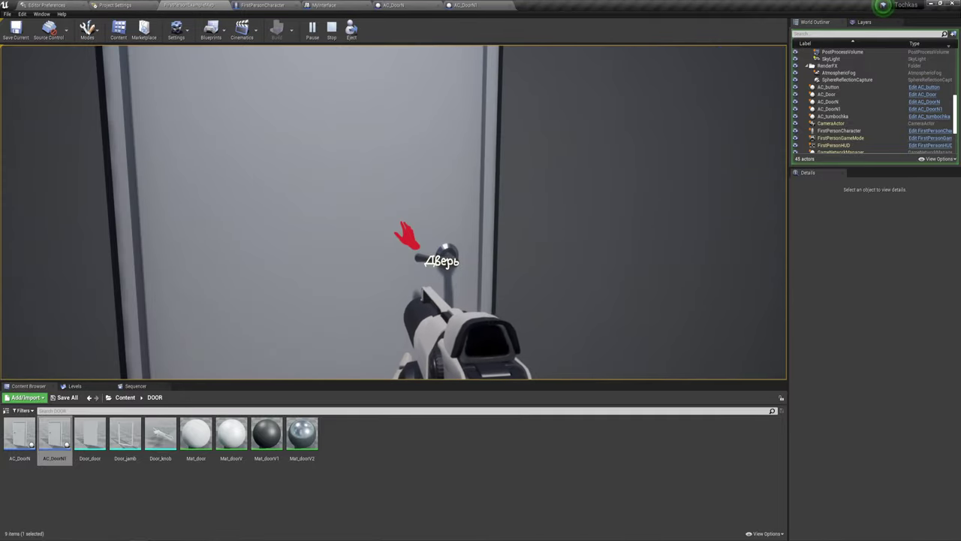
pyautogui.press('e')
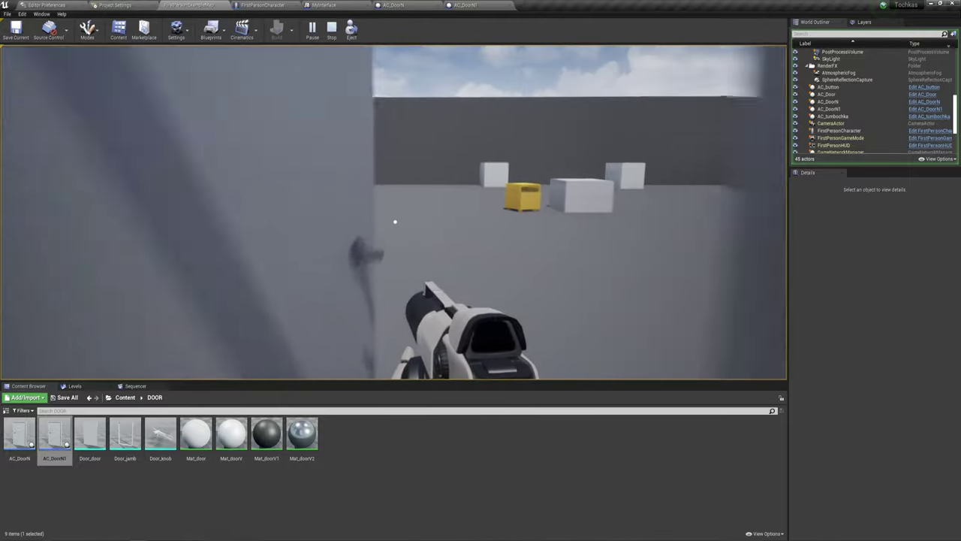
pyautogui.moveTo(395, 222)
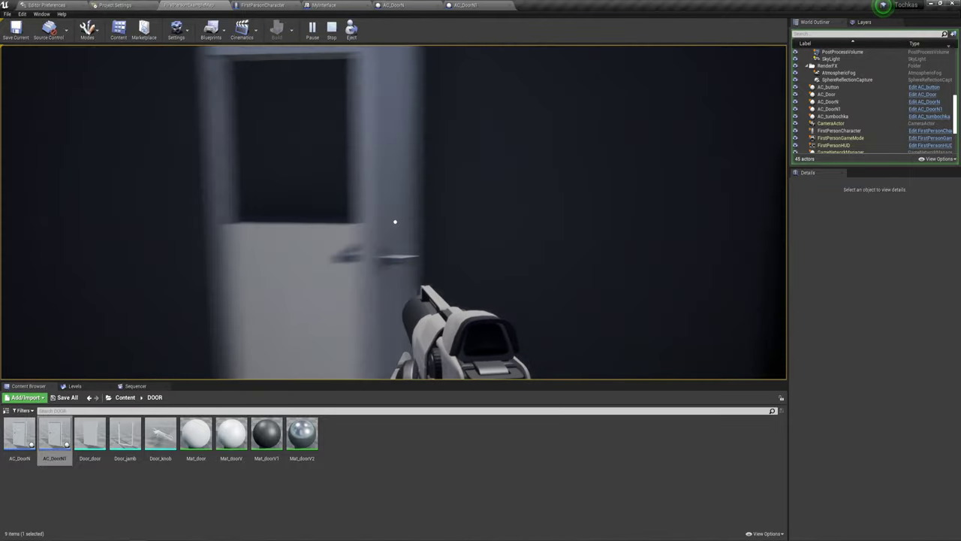
pyautogui.press('e')
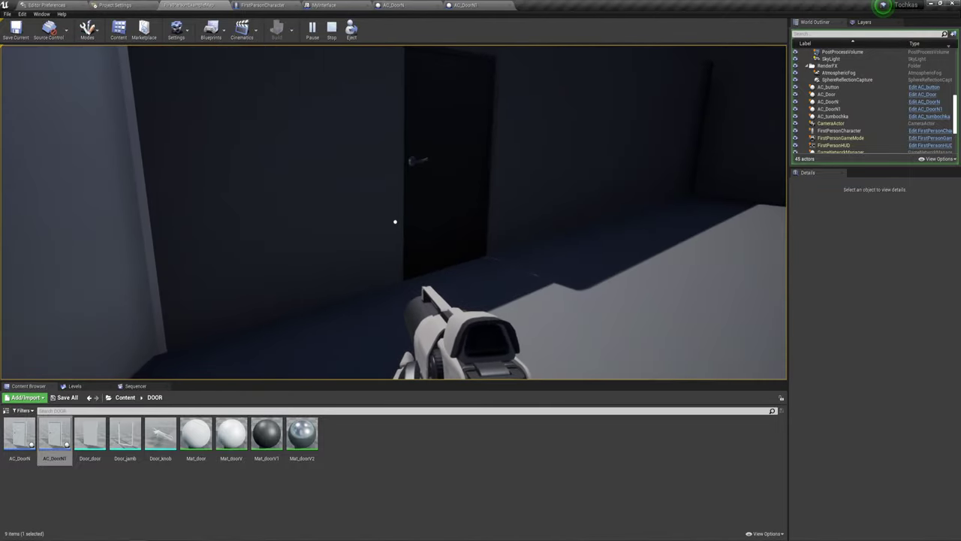
# Test opening and closing the white door, then stop the play session.
pyautogui.press('s')
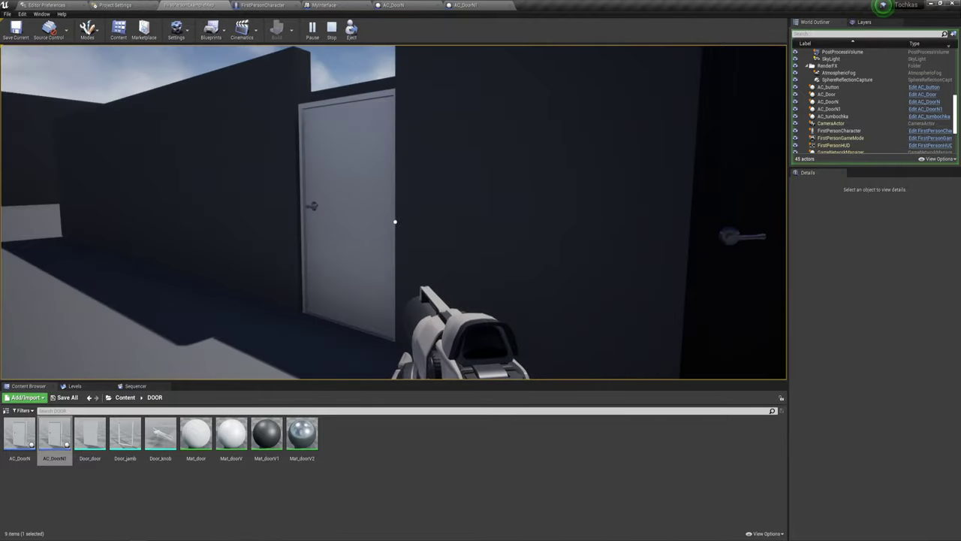
pyautogui.press('w')
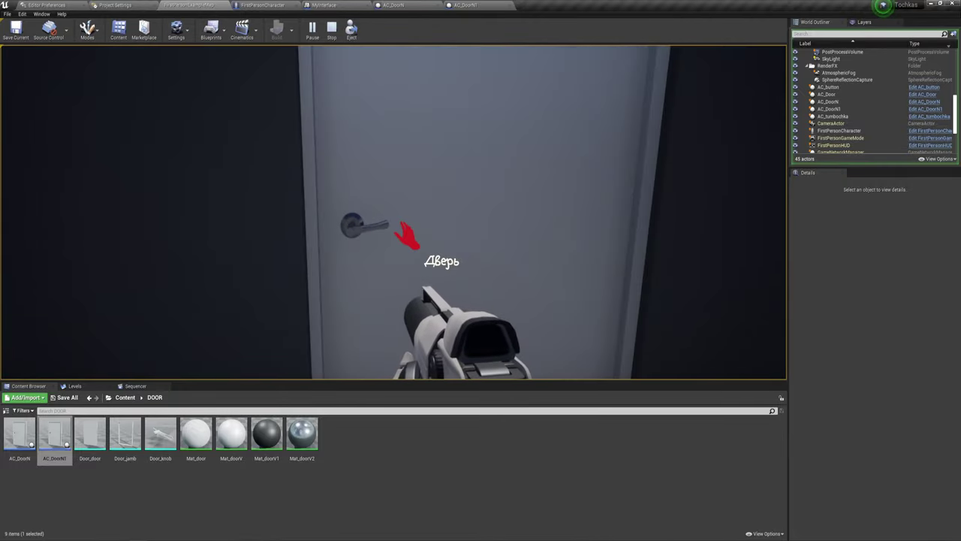
pyautogui.press('s')
pyautogui.press('e')
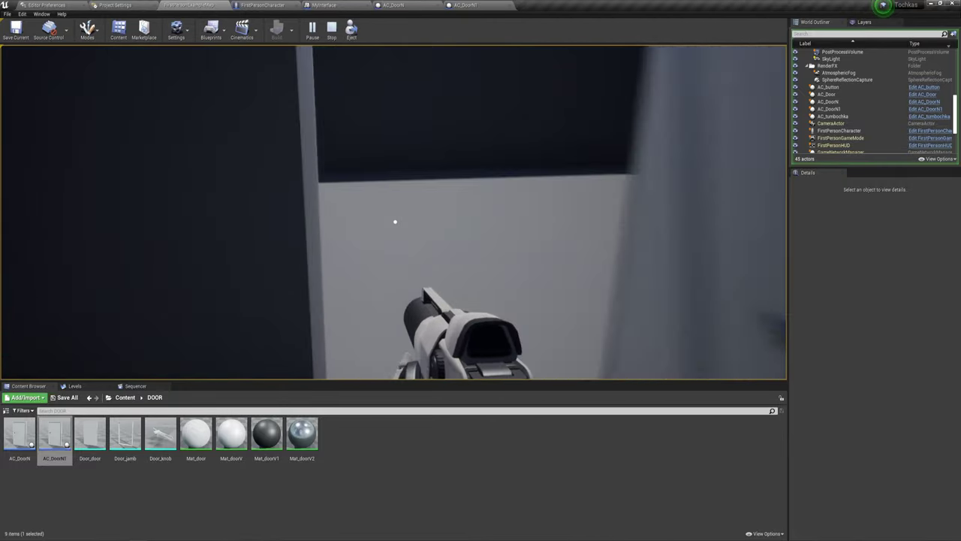
pyautogui.press('w')
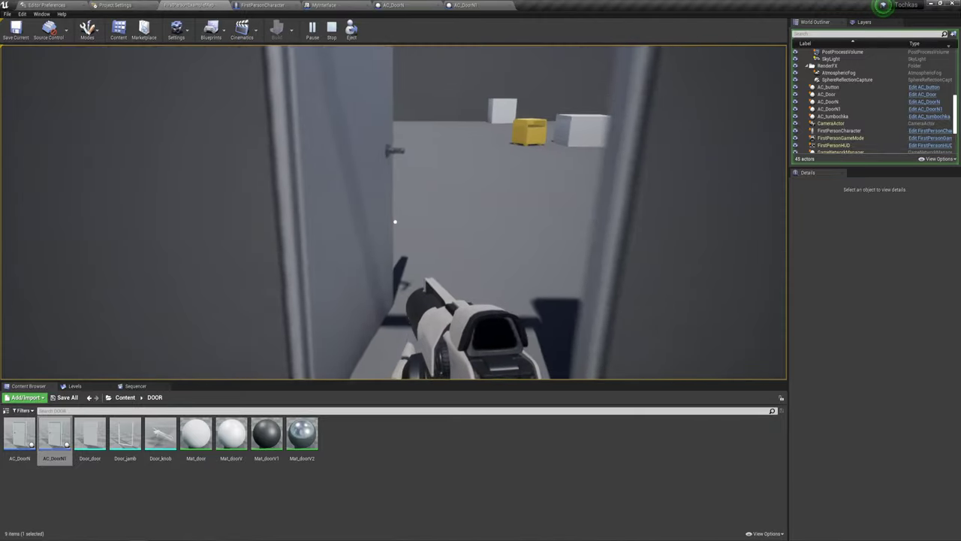
pyautogui.press('e')
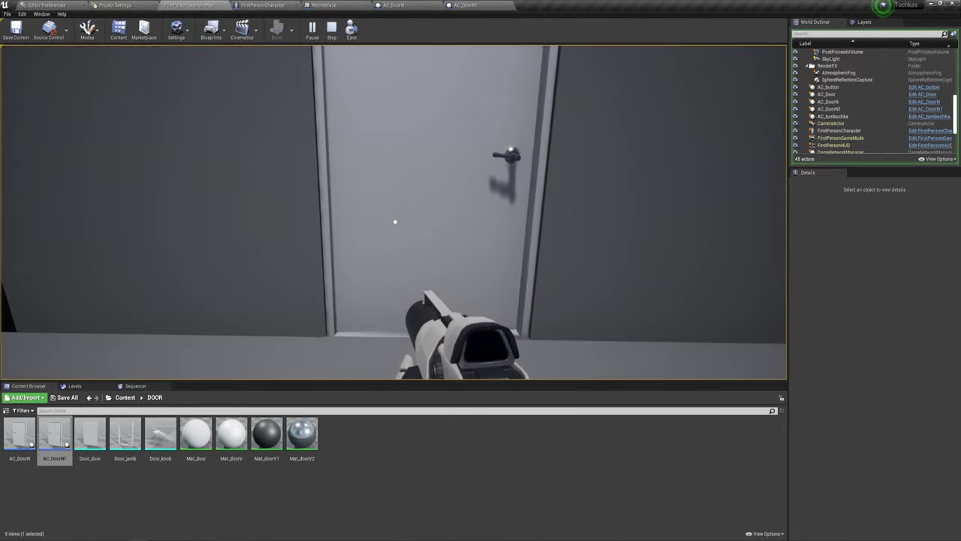
pyautogui.press('w')
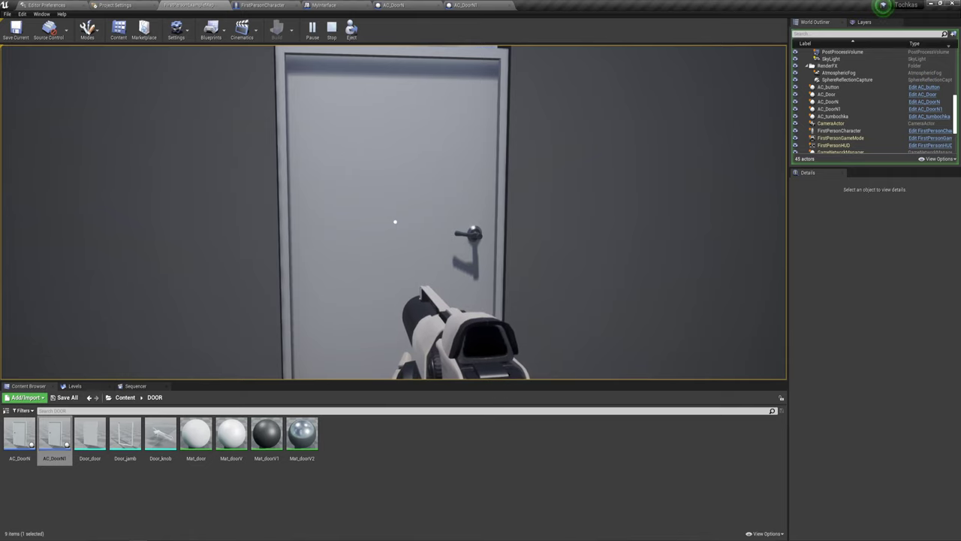
pyautogui.press('s')
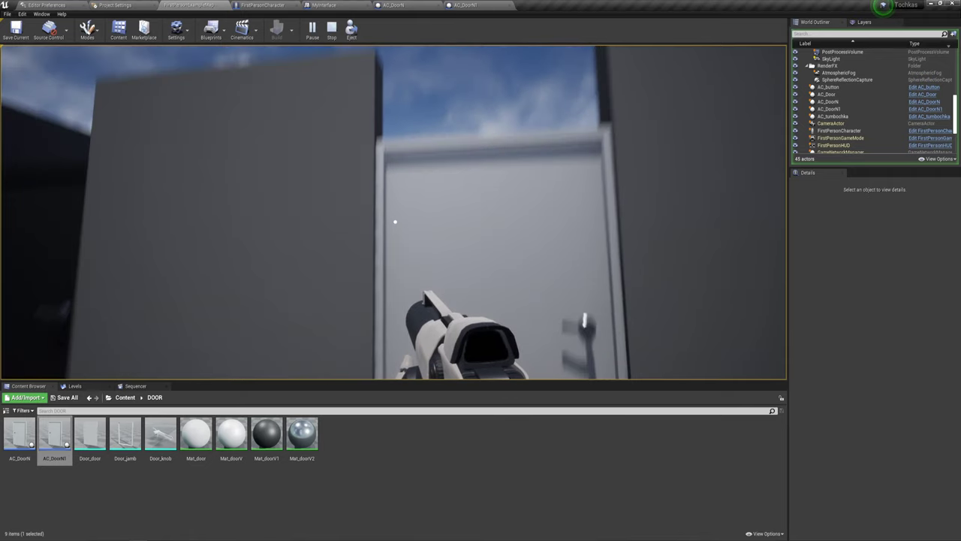
pyautogui.press('Escape')
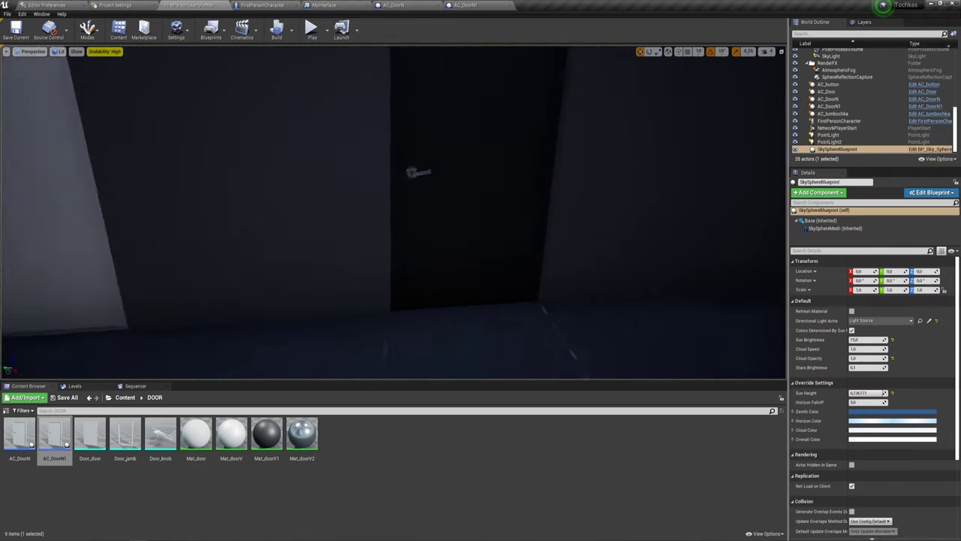
# Select the dark door in the viewport and choose Edit AC_DoorN1 in the World Outliner.
pyautogui.moveTo(420, 241); pyautogui.dragTo(489, 241, button='right')
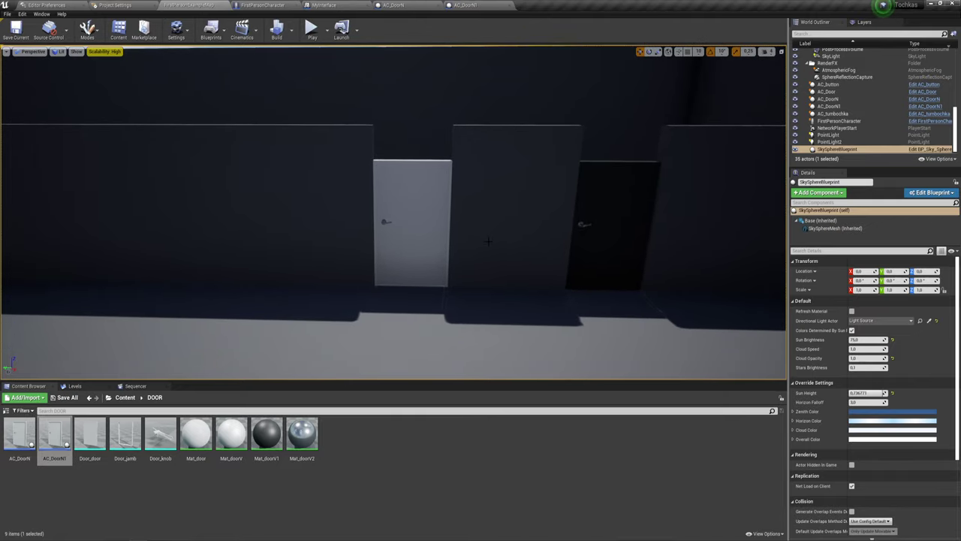
pyautogui.click(612, 226)
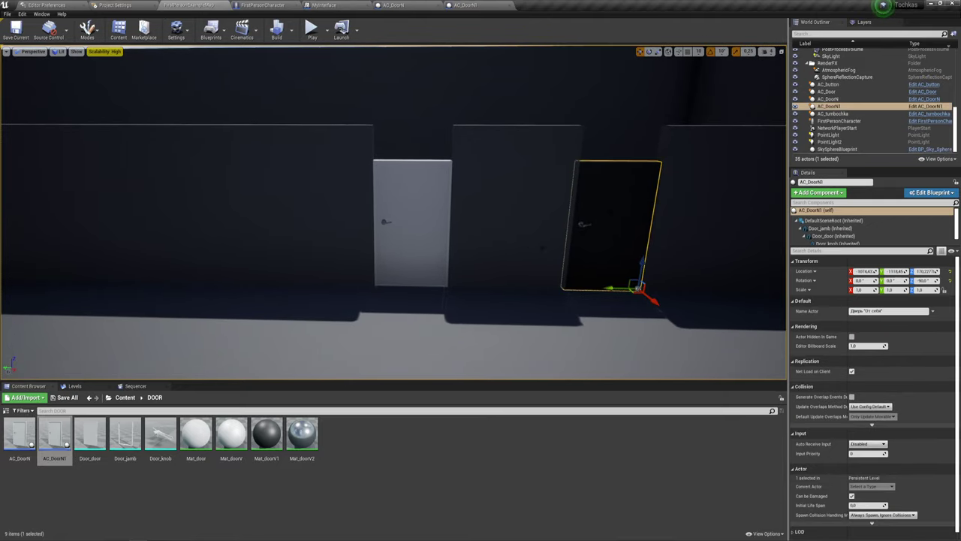
pyautogui.moveTo(391, 190); pyautogui.dragTo(320, 190, button='right')
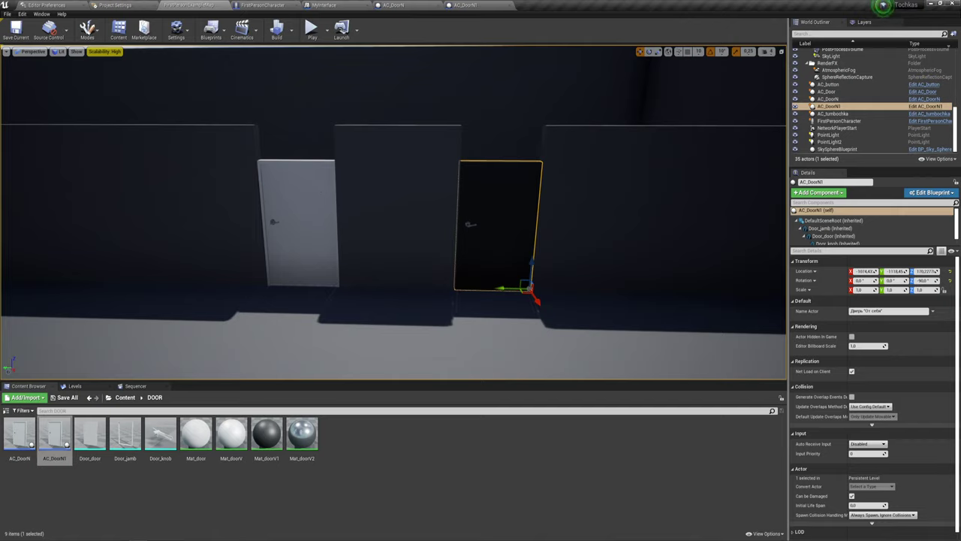
pyautogui.click(925, 106)
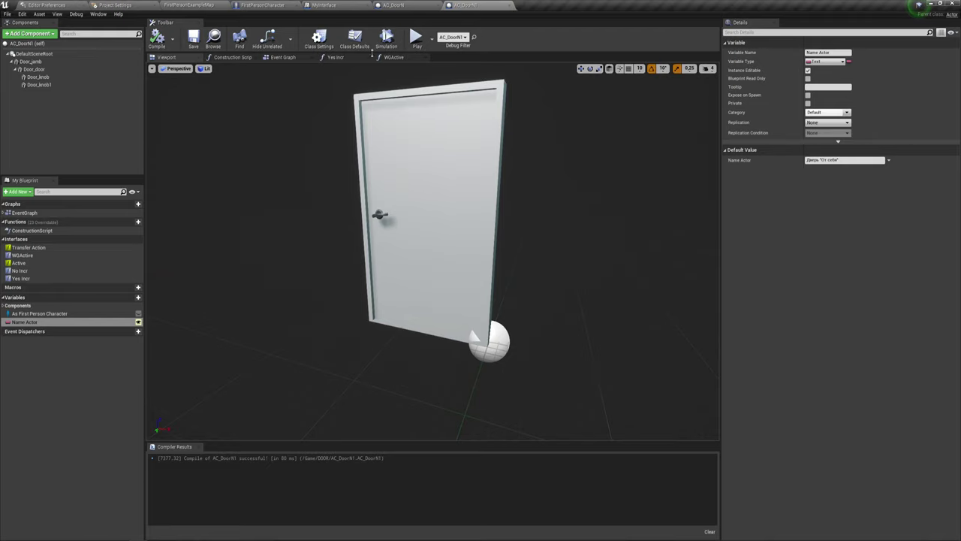
pyautogui.click(283, 59)
pyautogui.scroll(1, 429, 165)
pyautogui.scroll(-1, 381, 103)
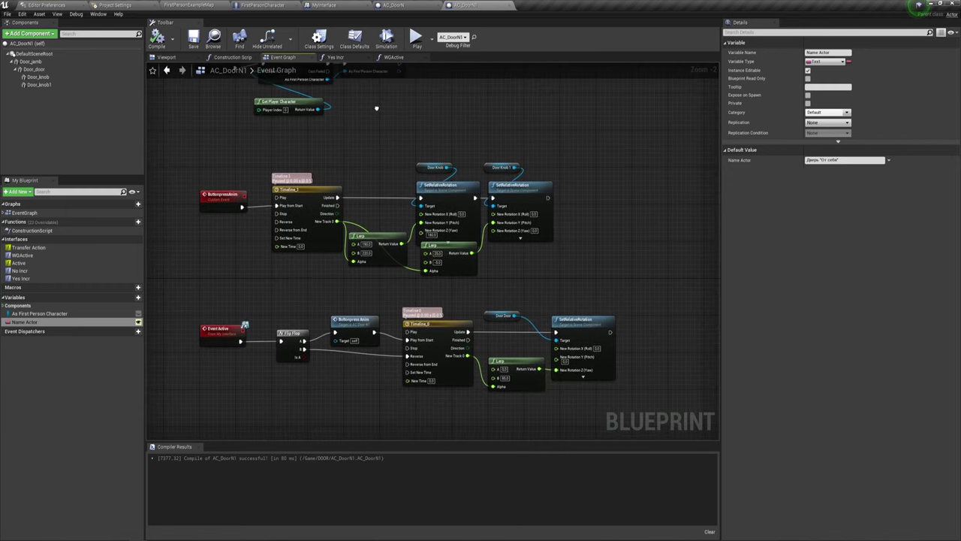
pyautogui.scroll(-1, 381, 130)
pyautogui.scroll(1, 381, 131)
pyautogui.moveTo(241, 159); pyautogui.dragTo(499, 274)
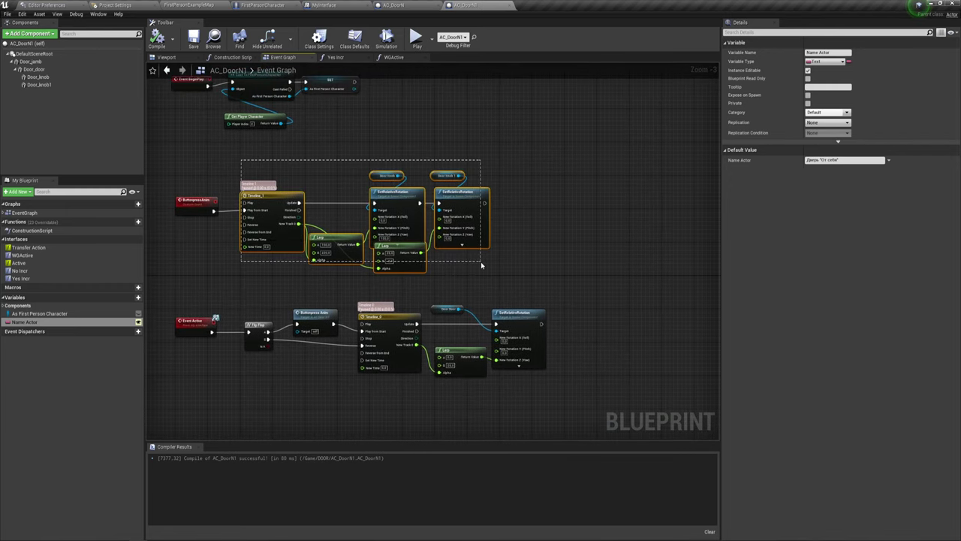
pyautogui.moveTo(491, 274); pyautogui.dragTo(503, 197, button='right')
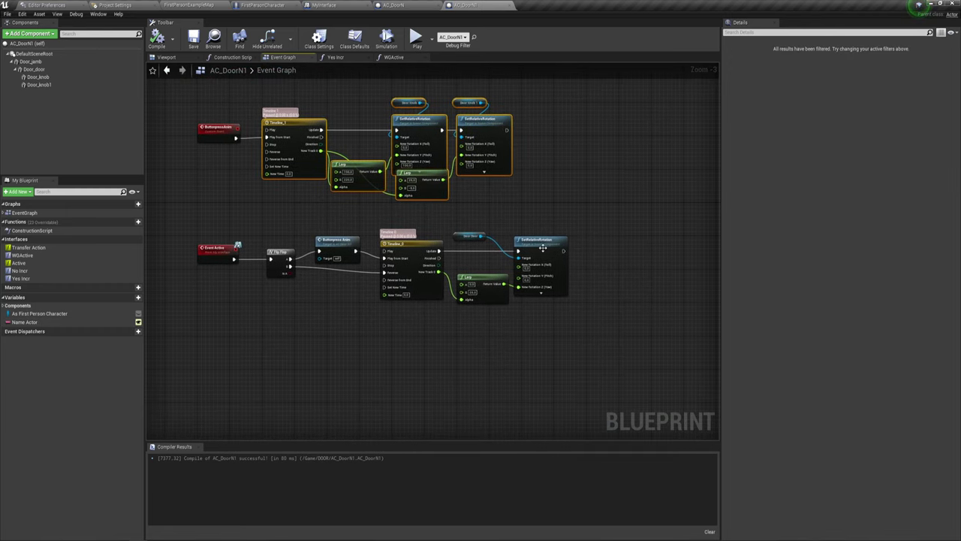
pyautogui.moveTo(542, 247); pyautogui.dragTo(536, 173, button='right')
pyautogui.moveTo(440, 218); pyautogui.dragTo(449, 182, button='right')
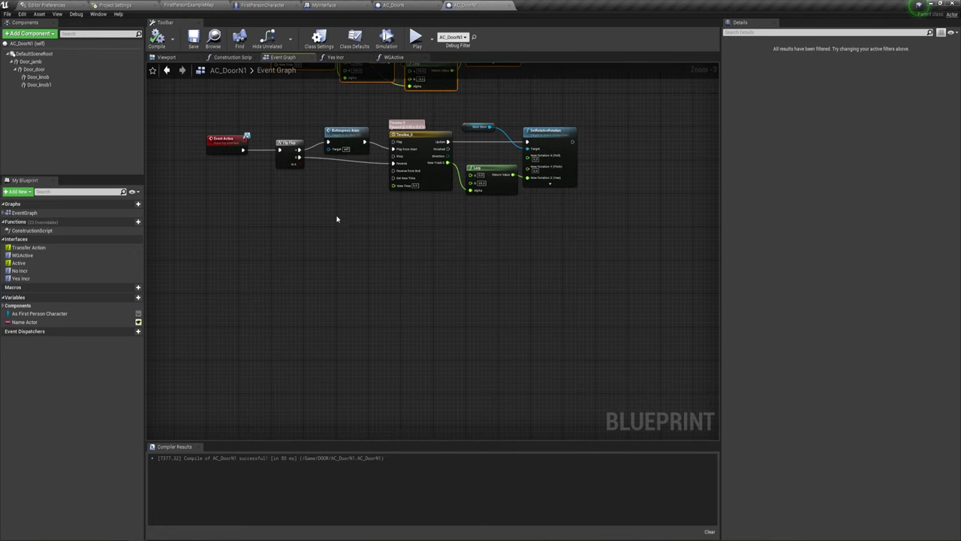
pyautogui.moveTo(337, 218)
pyautogui.mouseDown(button='right')
pyautogui.moveTo(315, 262)
pyautogui.moveTo(327, 338)
pyautogui.mouseUp(button='right')
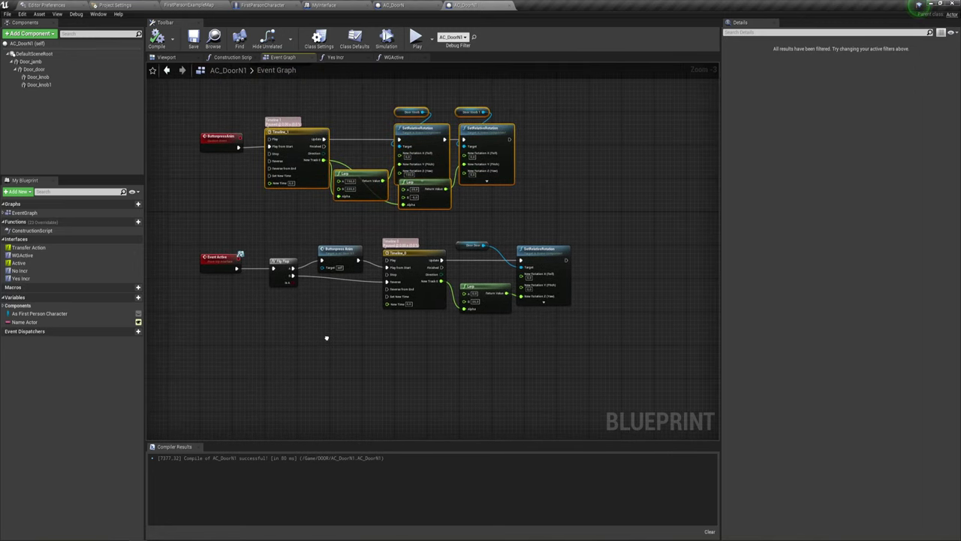
pyautogui.moveTo(326, 271); pyautogui.dragTo(288, 218, button='right')
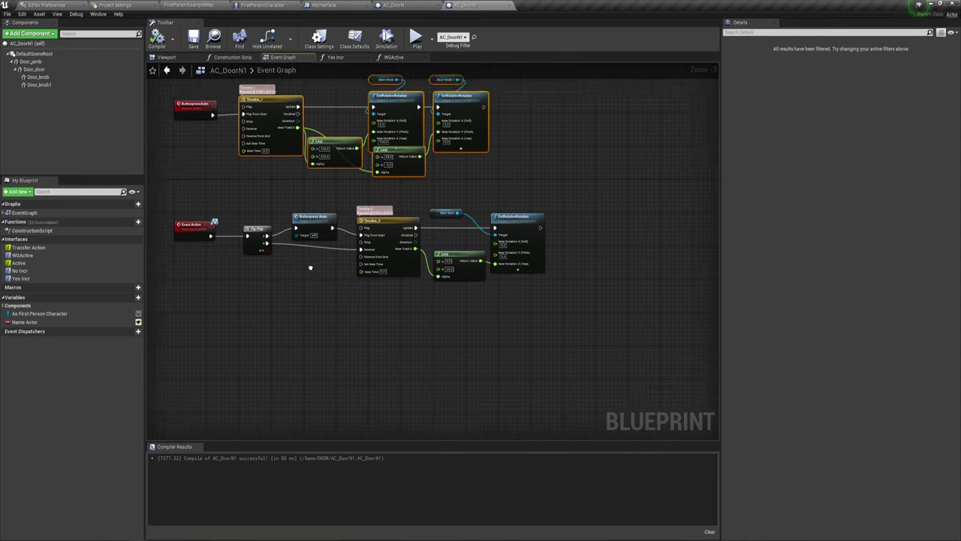
pyautogui.moveTo(340, 170); pyautogui.dragTo(356, 260, button='right')
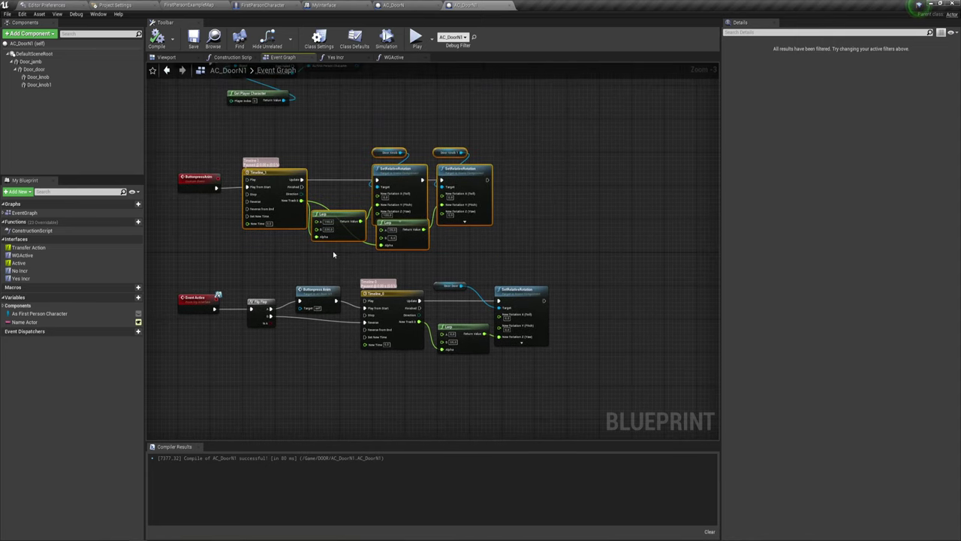
pyautogui.moveTo(174, 233); pyautogui.dragTo(499, 139)
pyautogui.scroll(1, 566, 193)
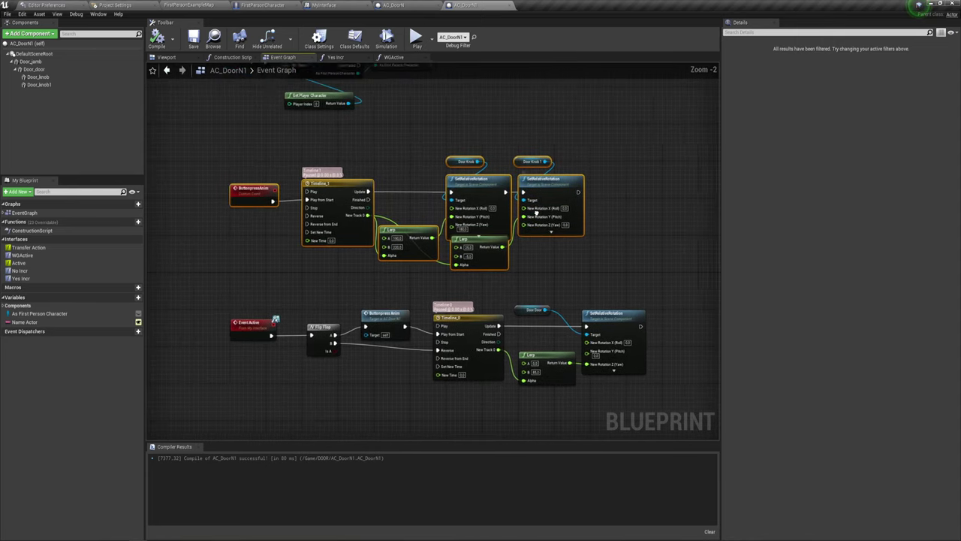
pyautogui.scroll(1, 566, 194)
pyautogui.scroll(1, 566, 194)
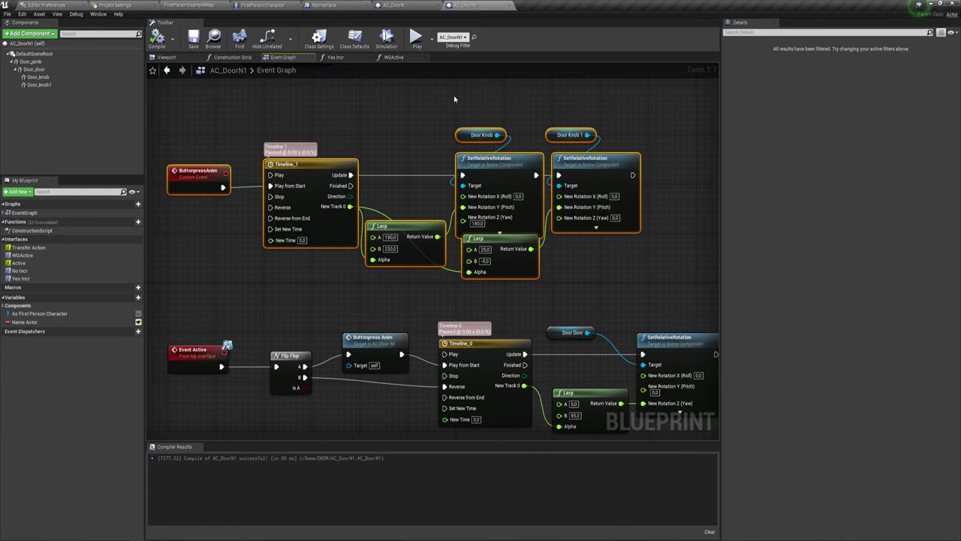
pyautogui.moveTo(454, 99); pyautogui.dragTo(597, 279)
pyautogui.moveTo(658, 272); pyautogui.dragTo(623, 155, button='right')
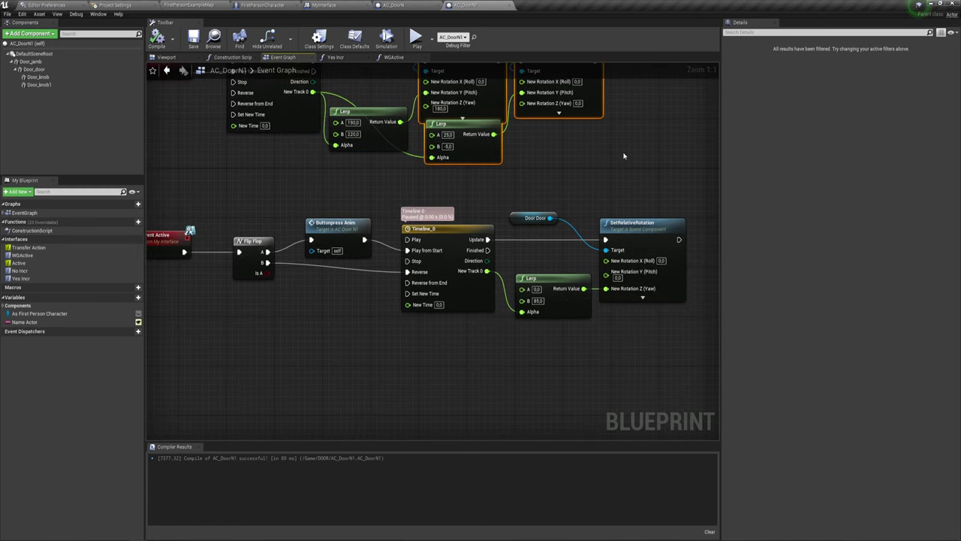
pyautogui.scroll(-1, 552, 181)
pyautogui.moveTo(552, 181)
pyautogui.mouseDown(button='right')
pyautogui.moveTo(445, 174)
pyautogui.moveTo(405, 126)
pyautogui.mouseUp(button='right')
pyautogui.moveTo(332, 110); pyautogui.dragTo(596, 280)
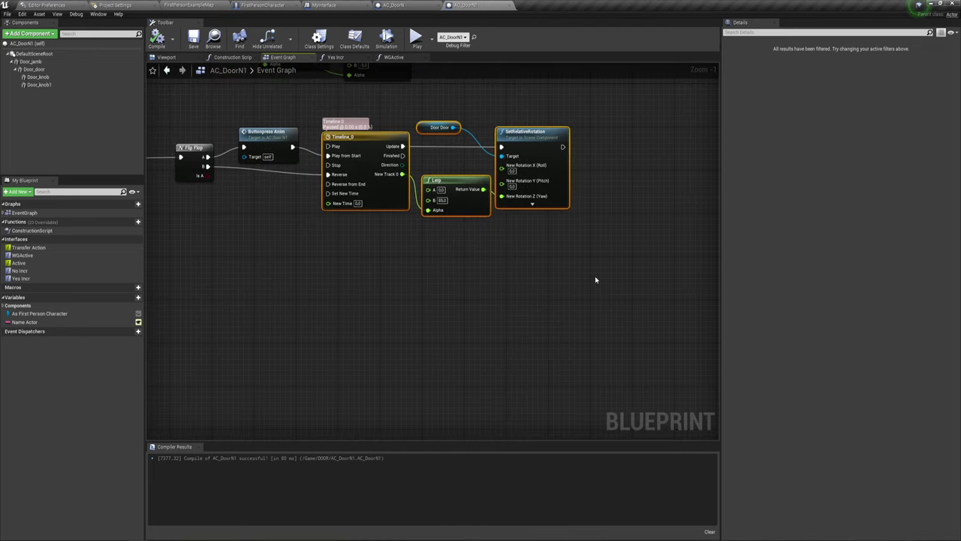
# Delete the Timeline rotation nodes, then the Flip Flop and Buttonpress Anim nodes.
pyautogui.press('Delete')
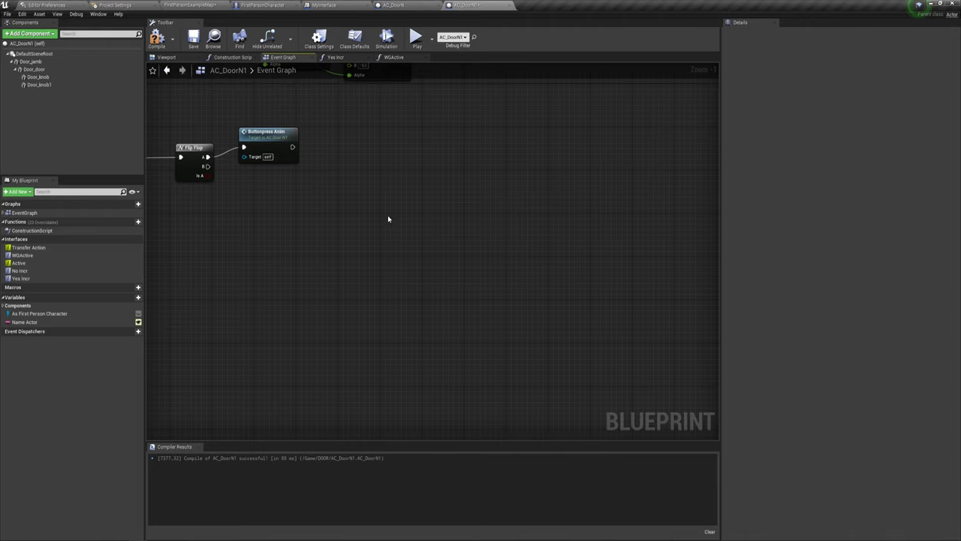
pyautogui.moveTo(206, 241); pyautogui.dragTo(348, 243, button='right')
pyautogui.moveTo(308, 225); pyautogui.dragTo(398, 139)
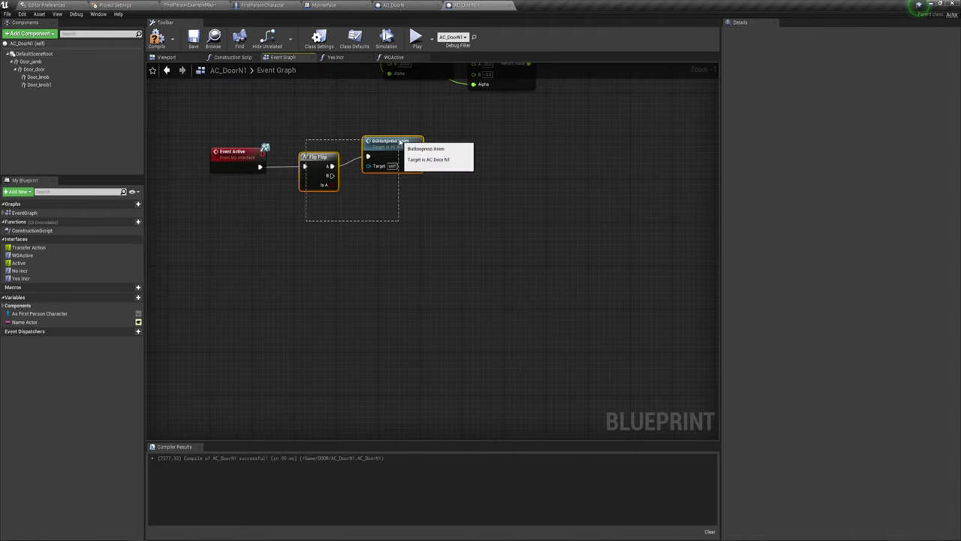
pyautogui.moveTo(293, 139); pyautogui.dragTo(382, 185)
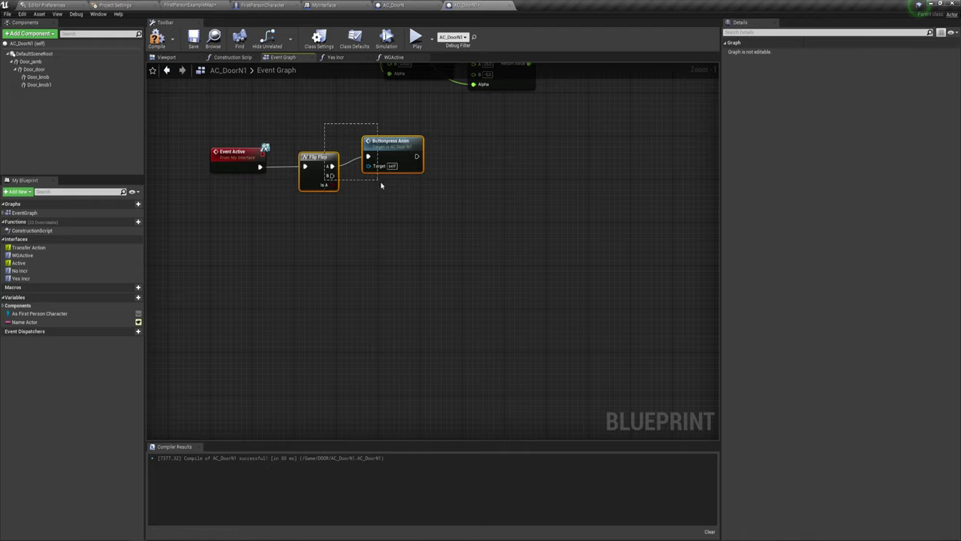
pyautogui.press('Delete')
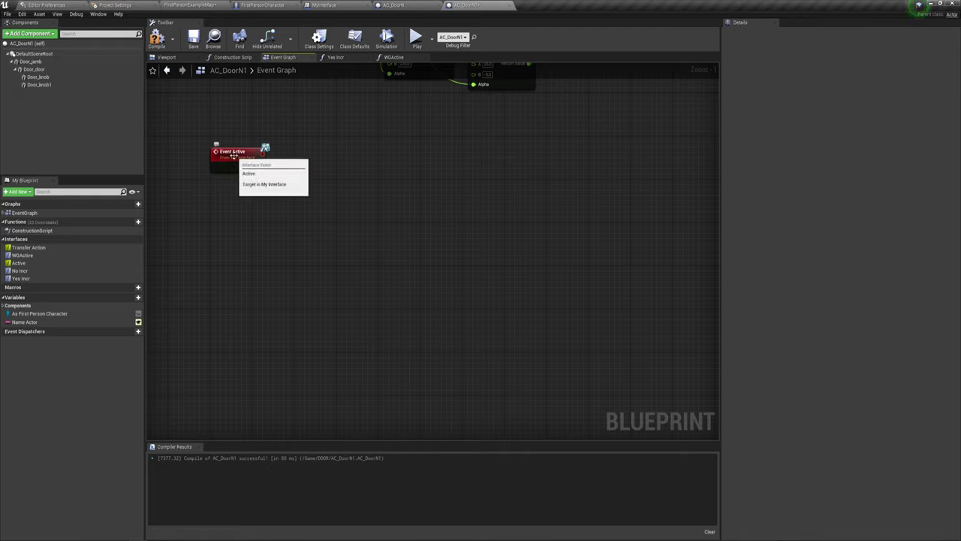
# Delete all remaining nodes, then undo to restore Event Active, Flip Flop and Buttonpress Anim.
pyautogui.hotkey('ctrl', 'a')
pyautogui.press('Delete')
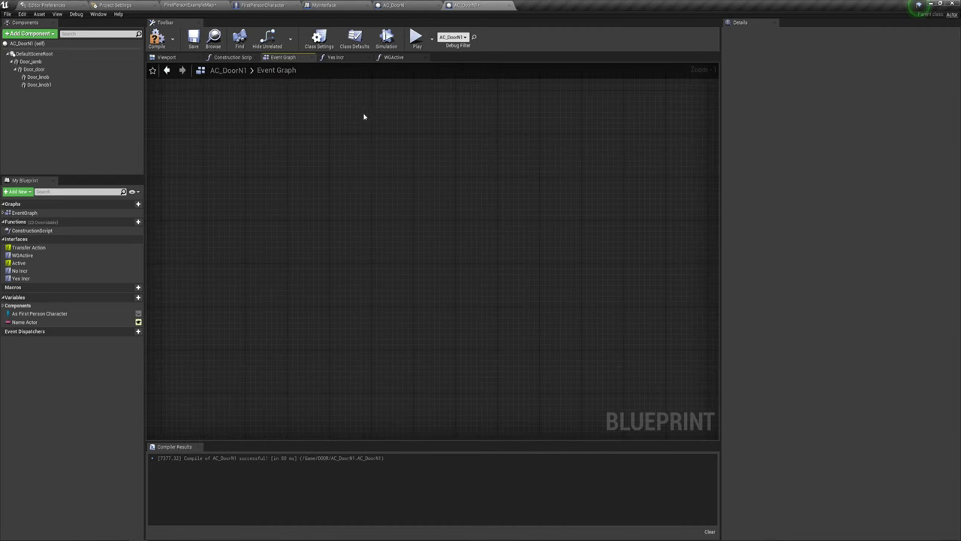
pyautogui.hotkey('ctrl', 'z')
pyautogui.scroll(-1, 348, 199)
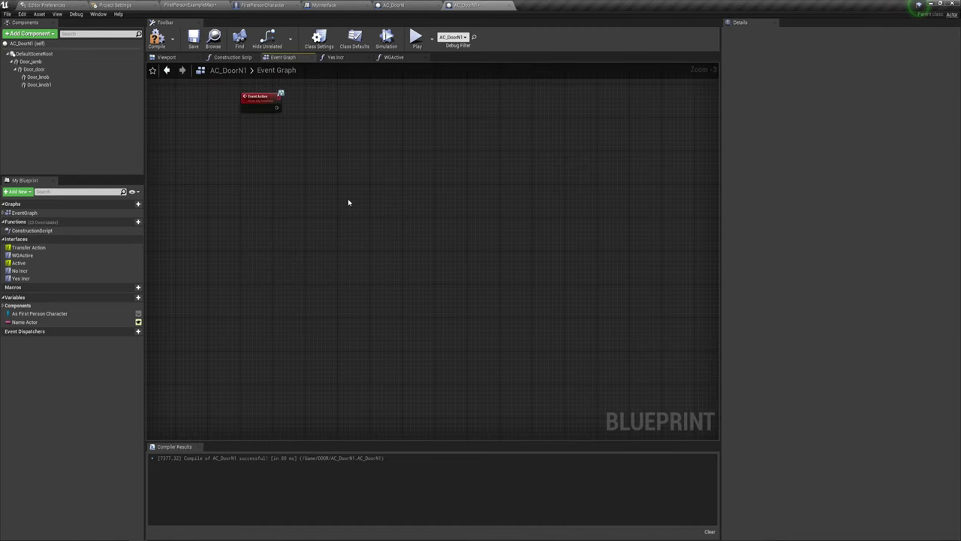
pyautogui.hotkey('ctrl', 'z')
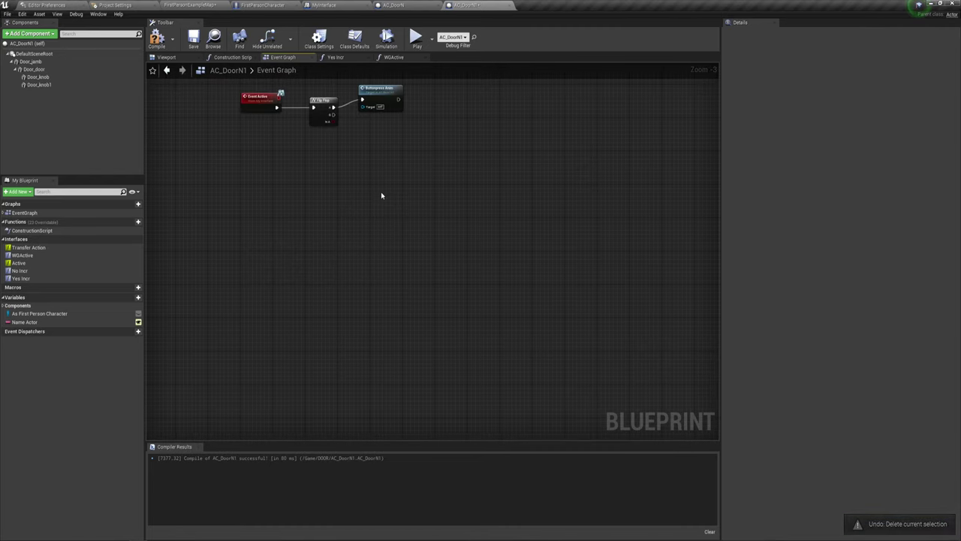
# Add a custom event from the 'custom' node search and name it Open doorV.
pyautogui.moveTo(381, 195); pyautogui.dragTo(296, 197, button='right')
pyautogui.rightClick(270, 194)
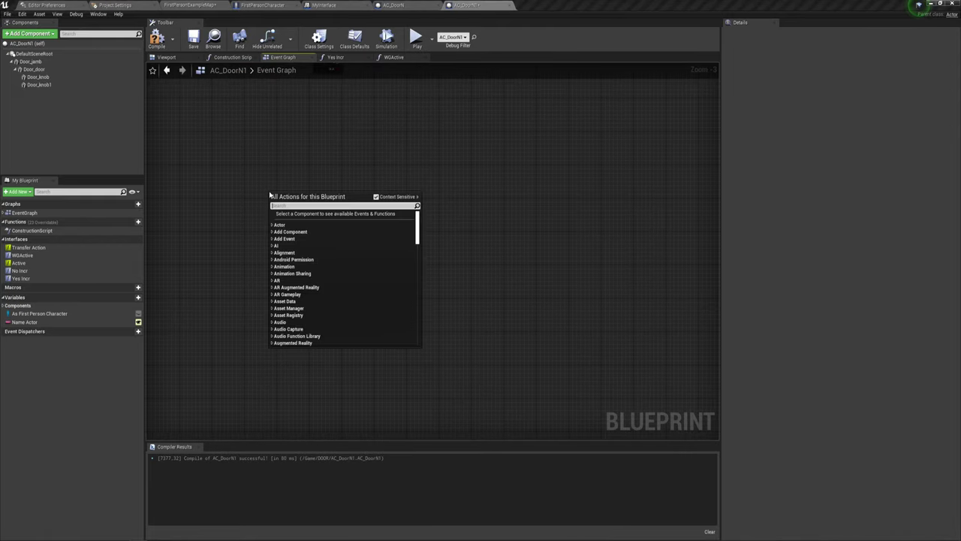
pyautogui.write('custom')
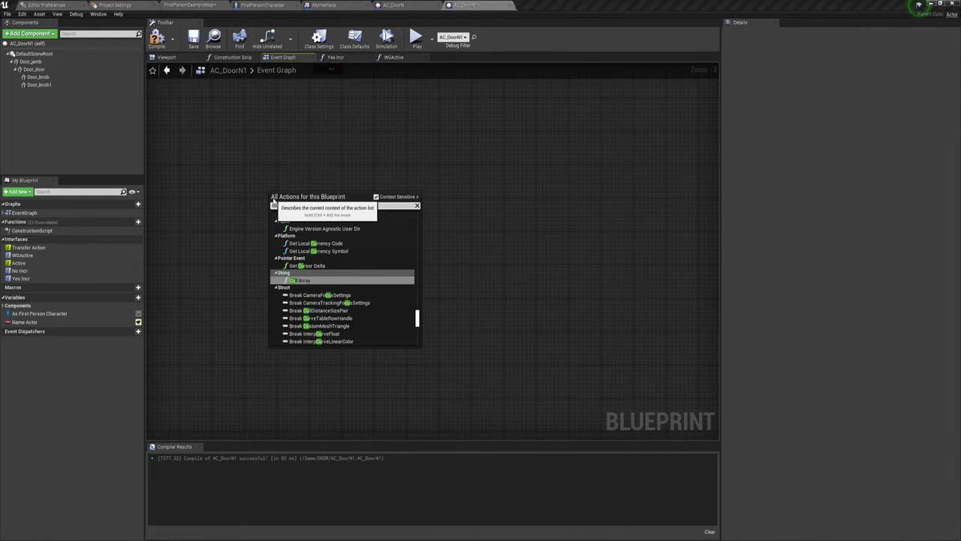
pyautogui.press('Return')
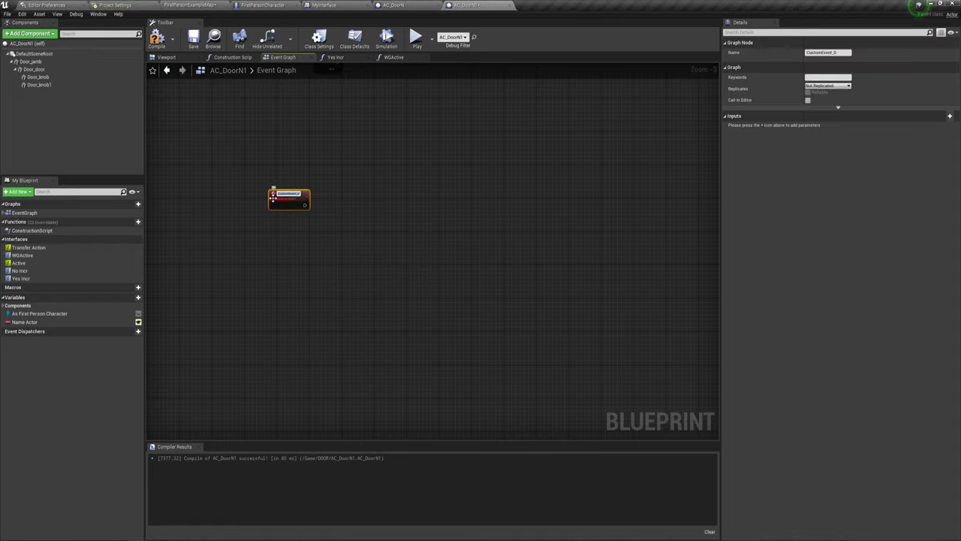
pyautogui.write('Wi')
pyautogui.press('Return')
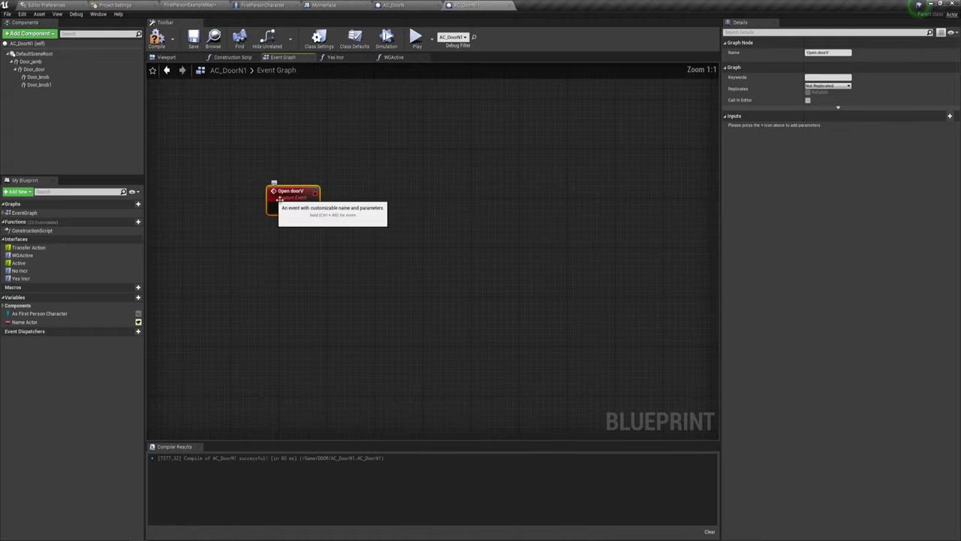
pyautogui.scroll(3, 331, 261)
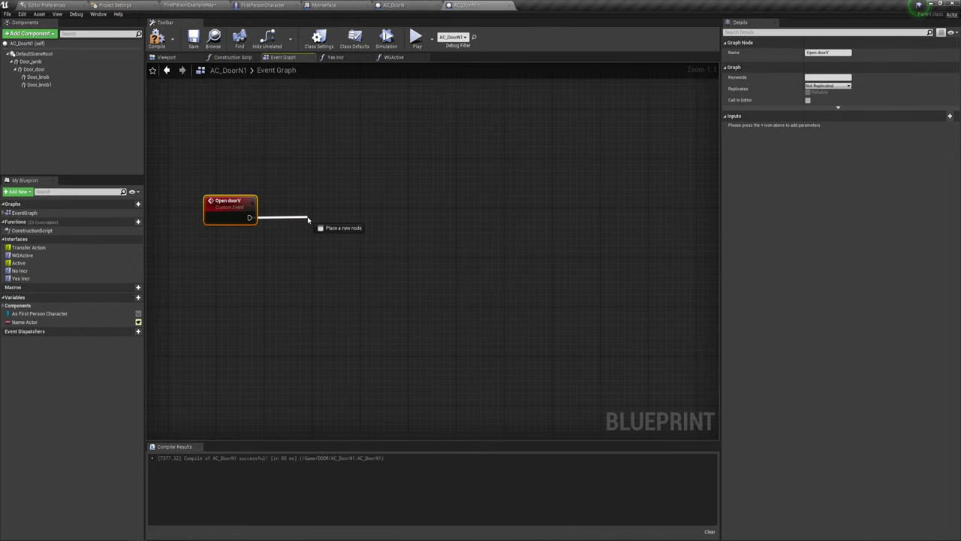
# Wire a Do Once node from the Open doorV exec pin and move it closer.
pyautogui.moveTo(248, 219); pyautogui.dragTo(308, 219)
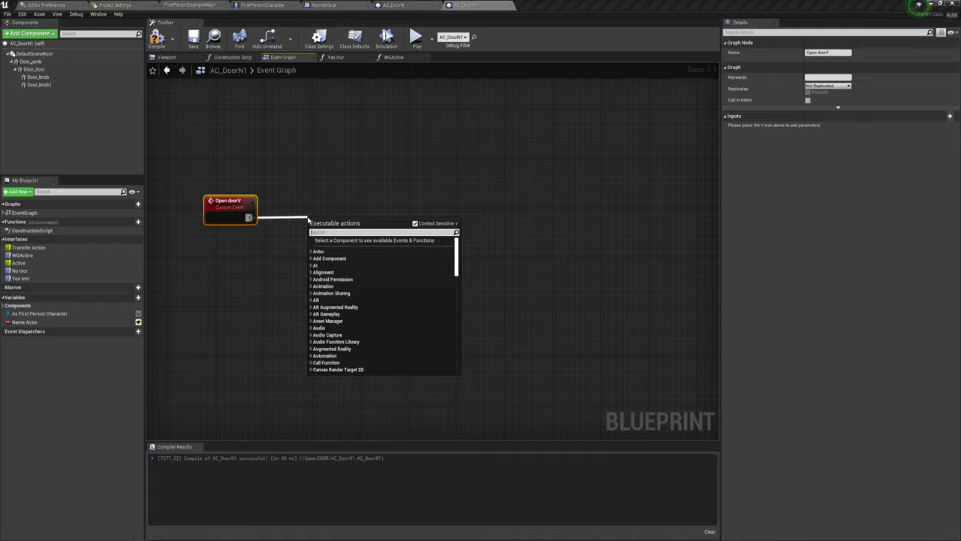
pyautogui.write('do')
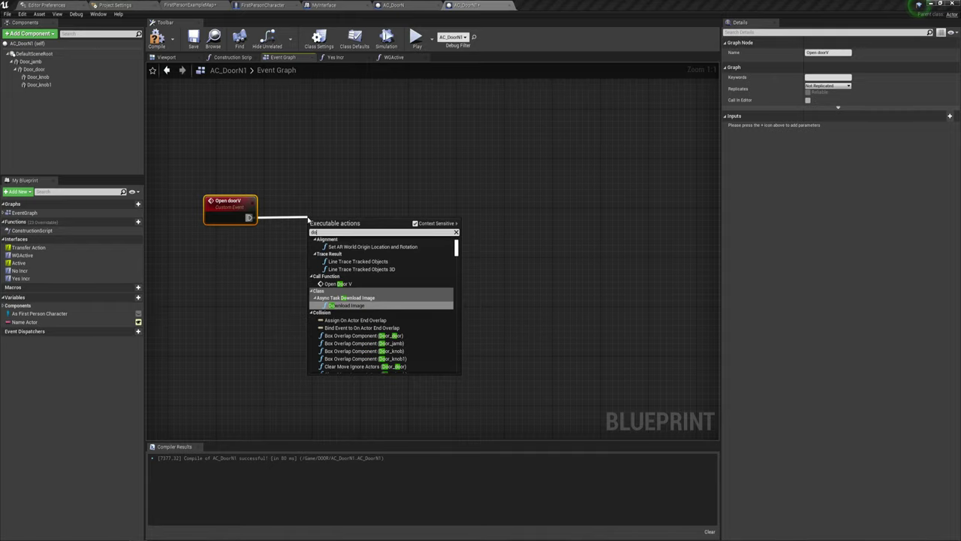
pyautogui.write(' on')
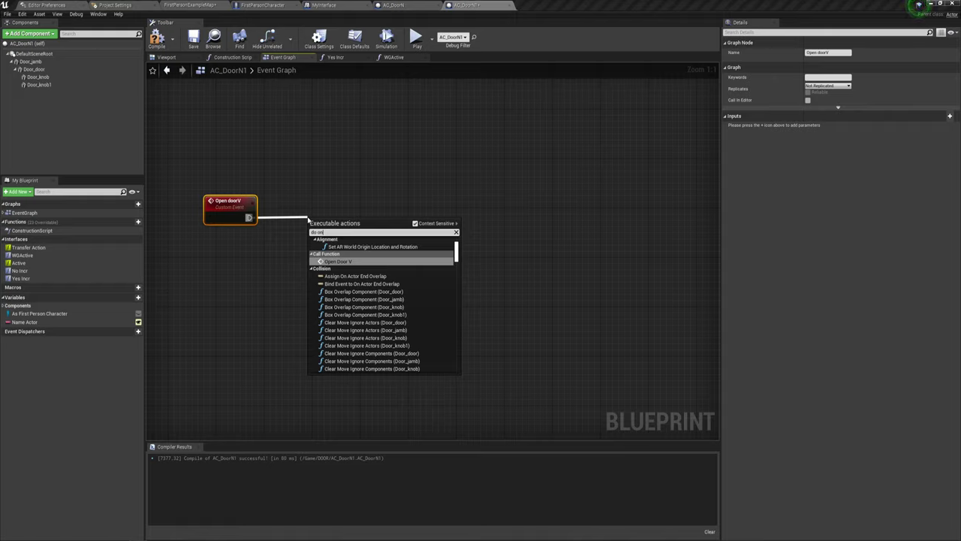
pyautogui.write('ce')
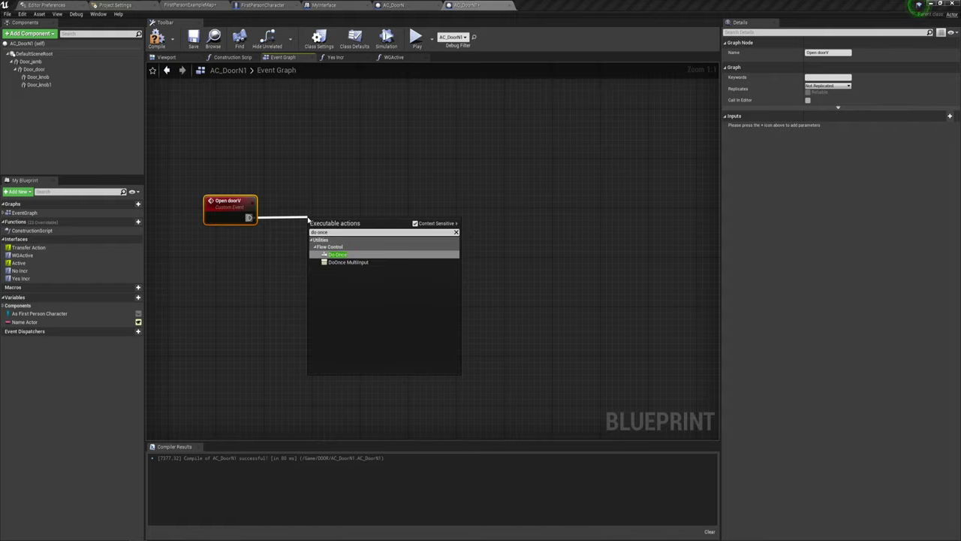
pyautogui.press('Return')
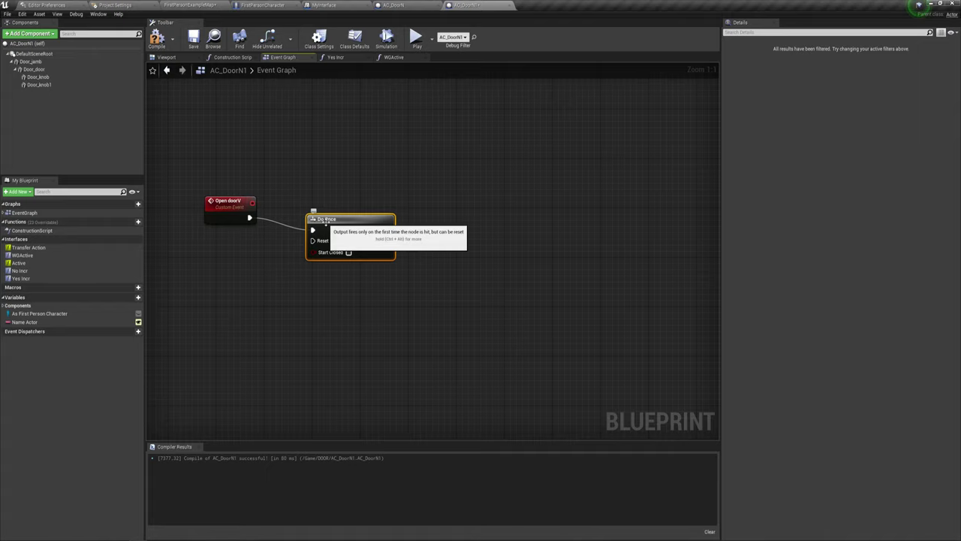
pyautogui.moveTo(328, 227); pyautogui.dragTo(292, 214)
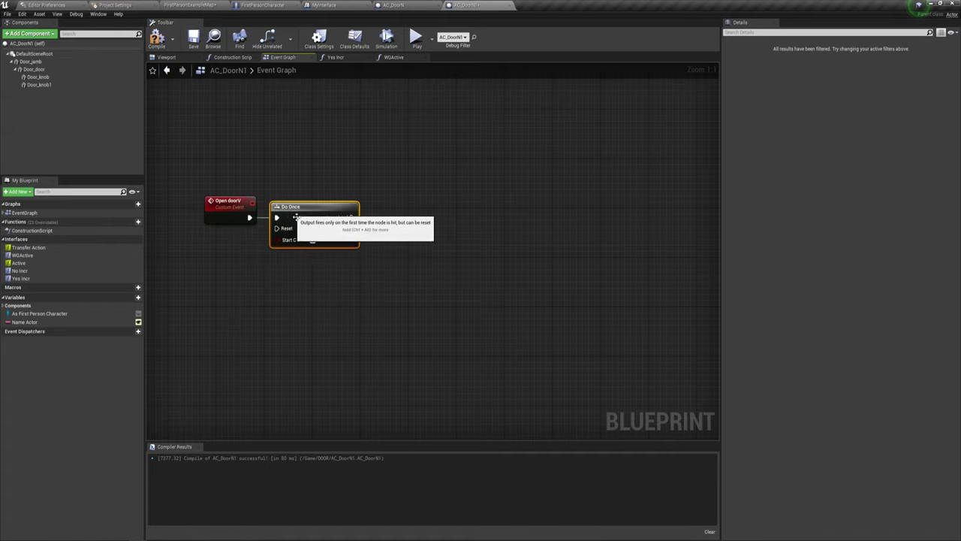
# In the Viewport, add a Box Collision component named Box.
pyautogui.click(167, 57)
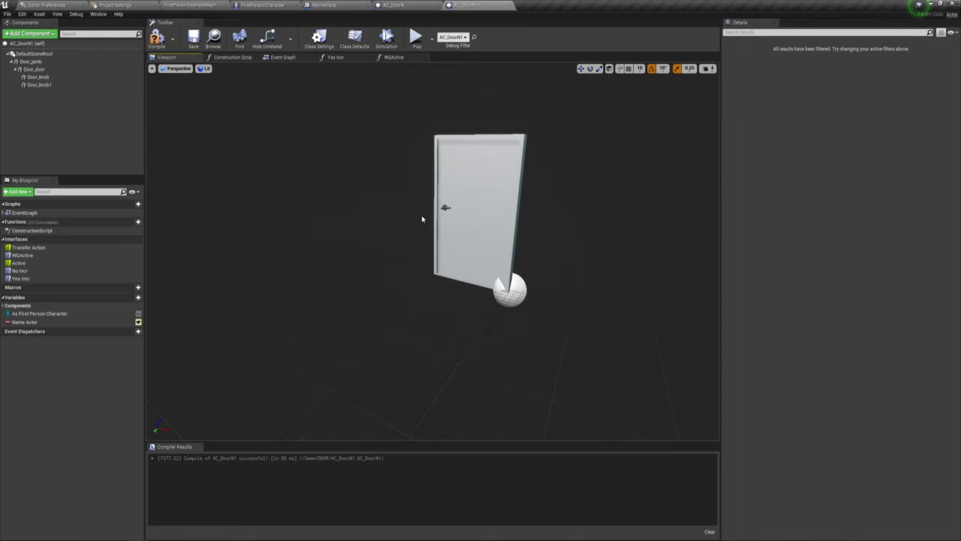
pyautogui.click(27, 61)
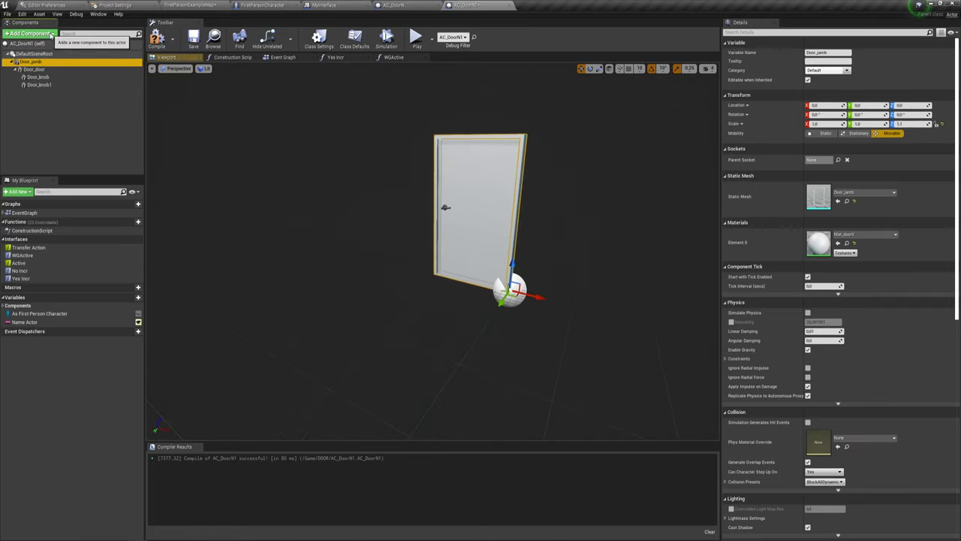
pyautogui.click(30, 33)
pyautogui.scroll(-3, 37, 154)
pyautogui.scroll(-5, 37, 155)
pyautogui.scroll(-3, 37, 154)
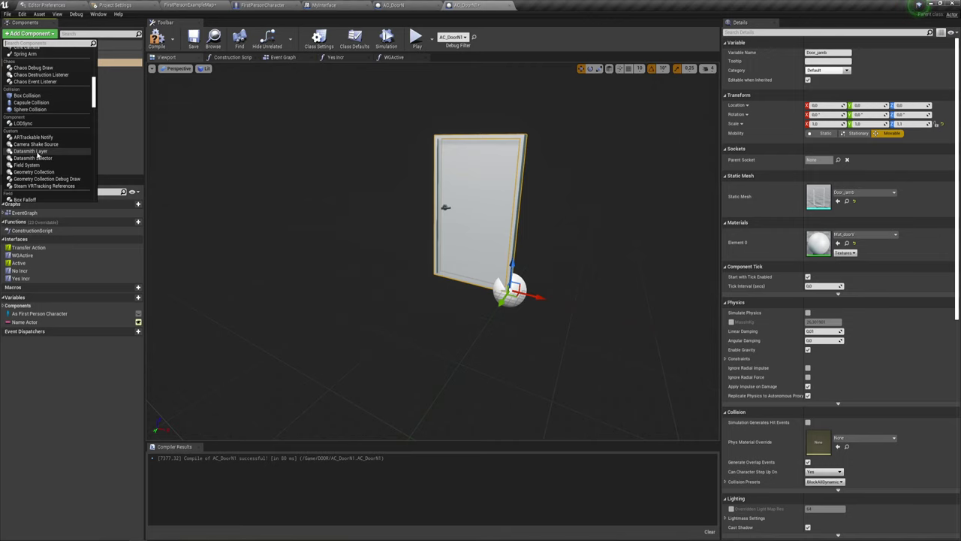
pyautogui.click(30, 96)
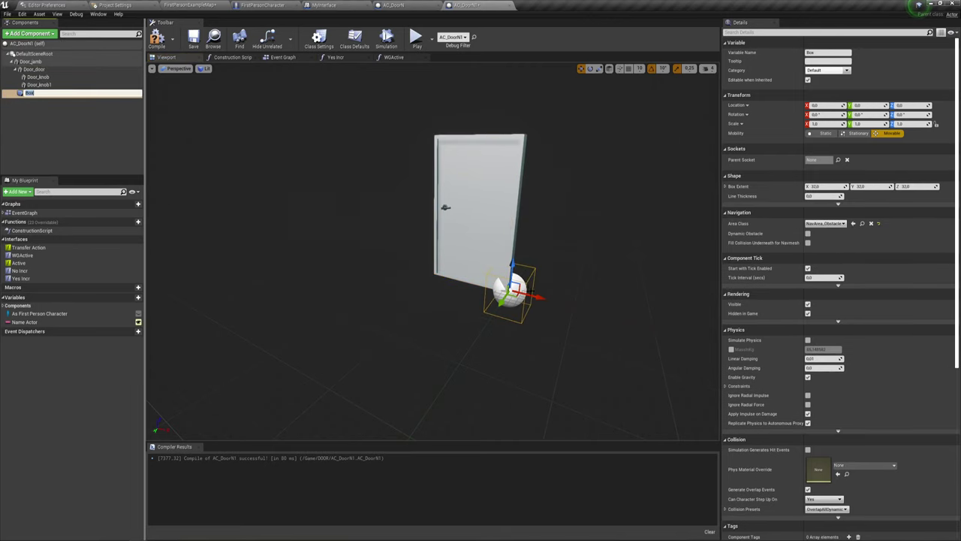
pyautogui.press('Return')
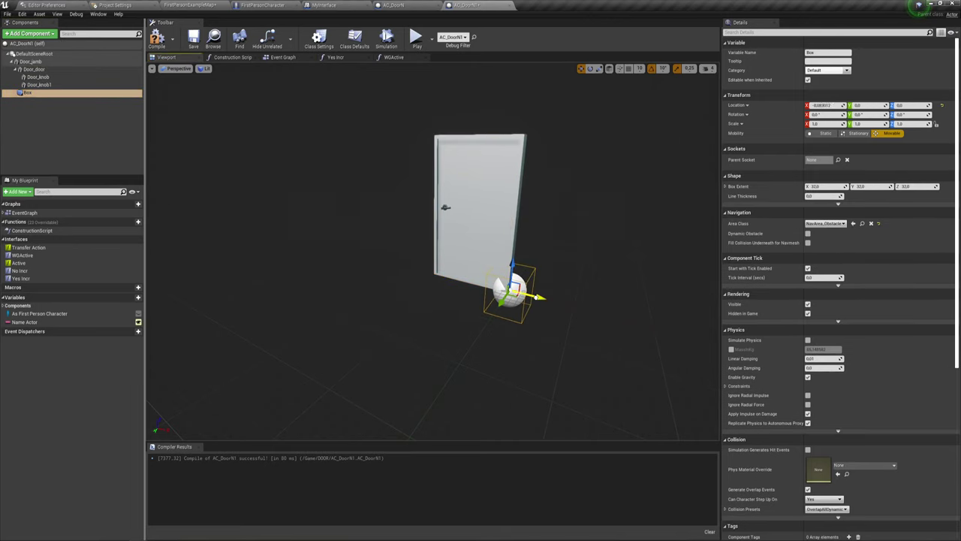
# Raise the Box and scale it to 2.25 × 2.75 × 2.5 around the door.
pyautogui.moveTo(526, 295)
pyautogui.mouseDown()
pyautogui.moveTo(466, 286)
pyautogui.moveTo(445, 322)
pyautogui.mouseUp()
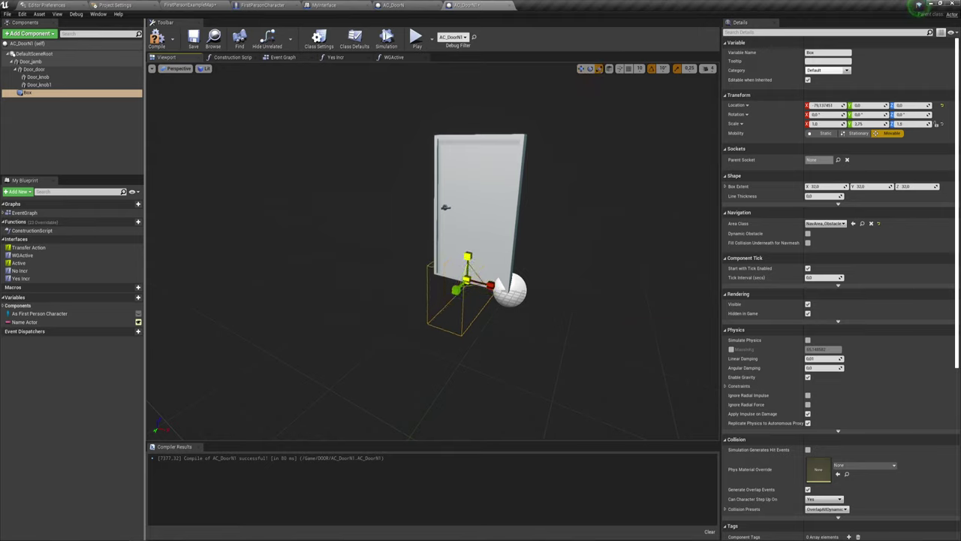
pyautogui.press('w')
pyautogui.moveTo(467, 264)
pyautogui.mouseDown()
pyautogui.moveTo(469, 246)
pyautogui.moveTo(492, 257)
pyautogui.mouseUp()
pyautogui.press('r')
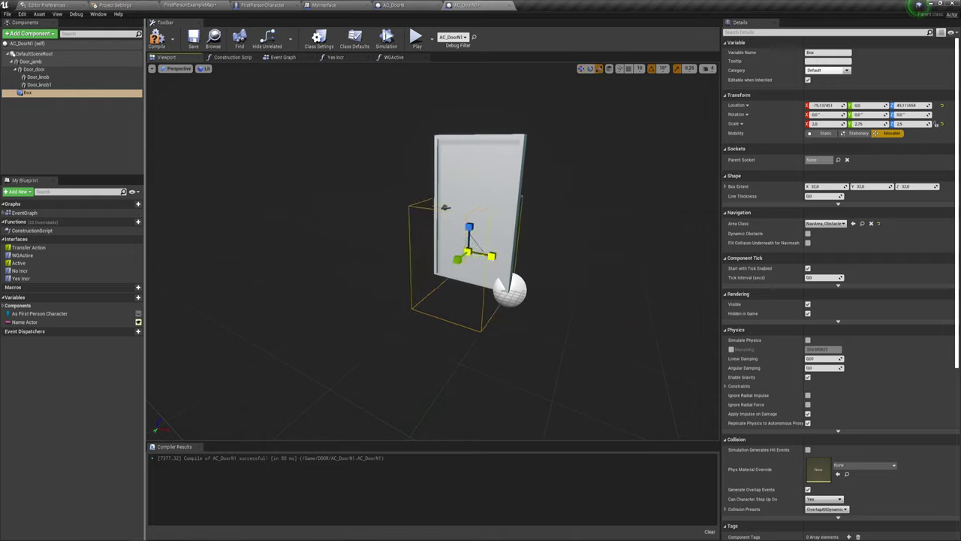
pyautogui.moveTo(493, 258)
pyautogui.mouseDown(button='right')
pyautogui.moveTo(450, 188)
pyautogui.moveTo(436, 248)
pyautogui.moveTo(403, 244)
pyautogui.mouseUp(button='right')
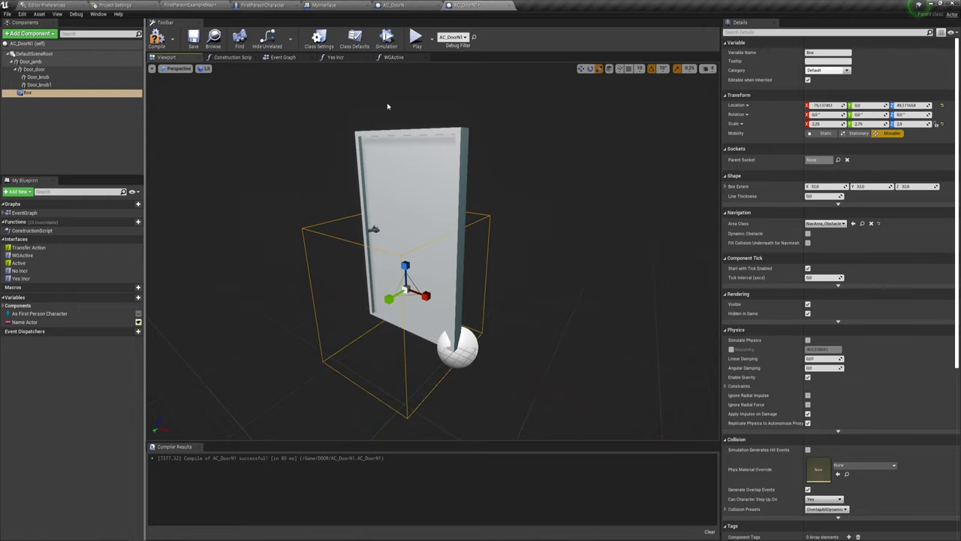
pyautogui.click(282, 57)
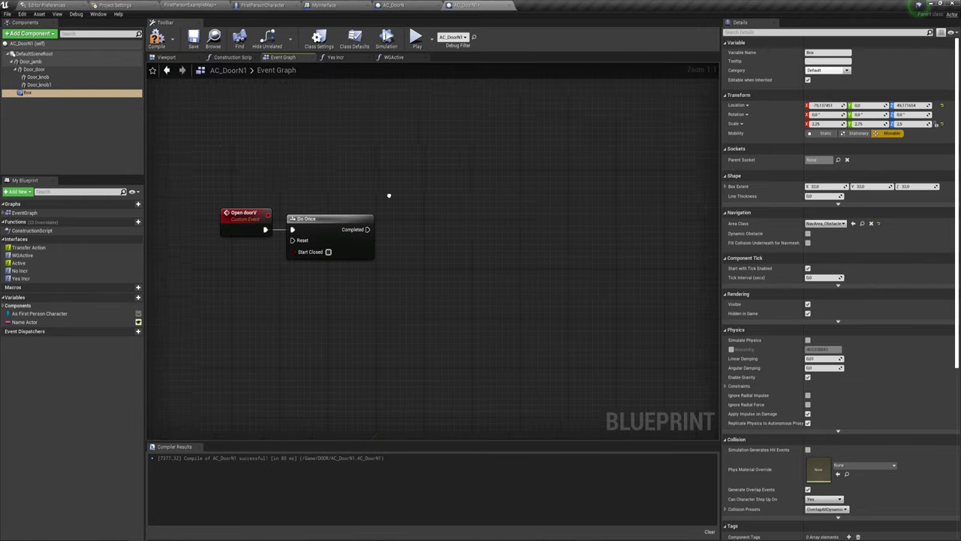
# Add an OnComponentBeginOverlap event for the Box component.
pyautogui.moveTo(389, 196)
pyautogui.mouseDown(button='right')
pyautogui.moveTo(446, 290)
pyautogui.moveTo(421, 143)
pyautogui.mouseUp(button='right')
pyautogui.scroll(-1, 376, 180)
pyautogui.moveTo(271, 169)
pyautogui.mouseDown()
pyautogui.moveTo(396, 214)
pyautogui.moveTo(344, 201)
pyautogui.mouseUp()
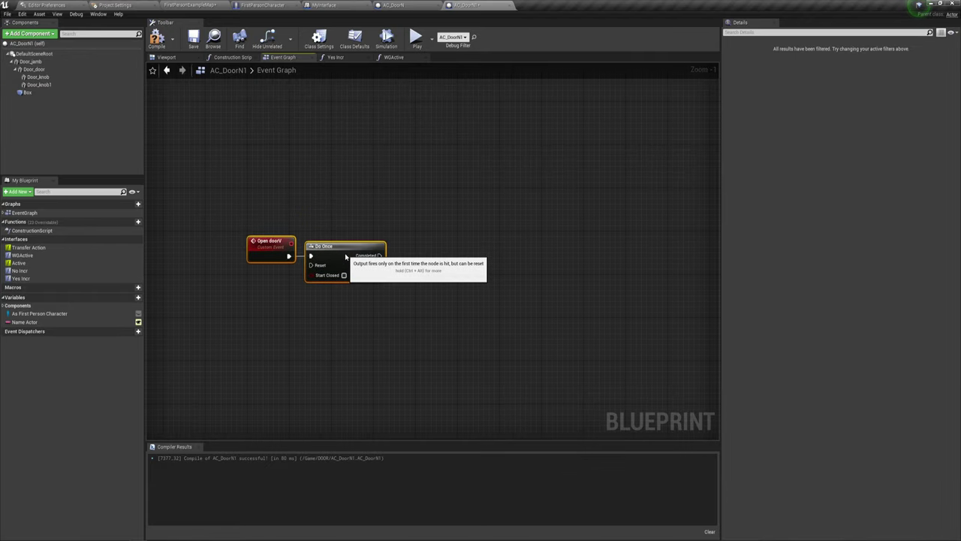
pyautogui.moveTo(343, 211); pyautogui.dragTo(395, 337, button='right')
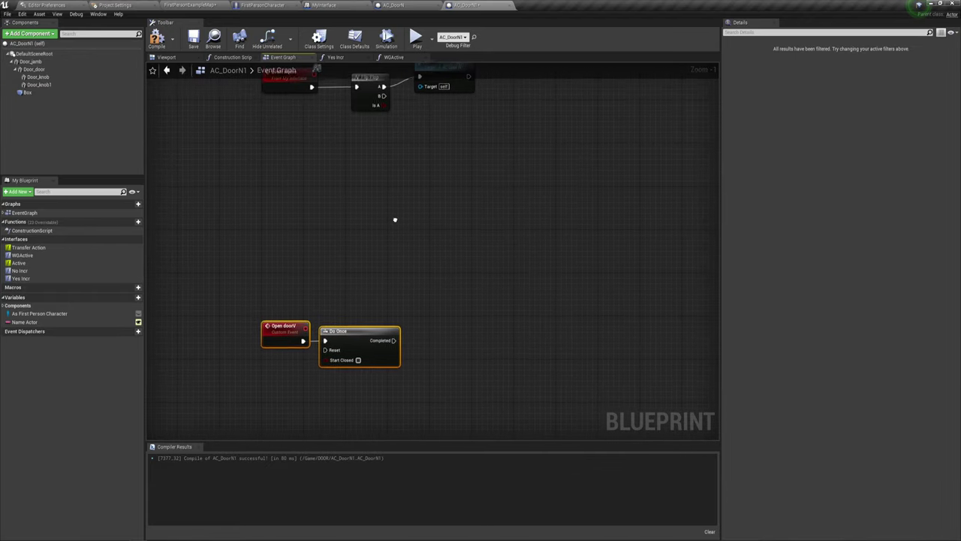
pyautogui.click(26, 92)
pyautogui.rightClick(27, 93)
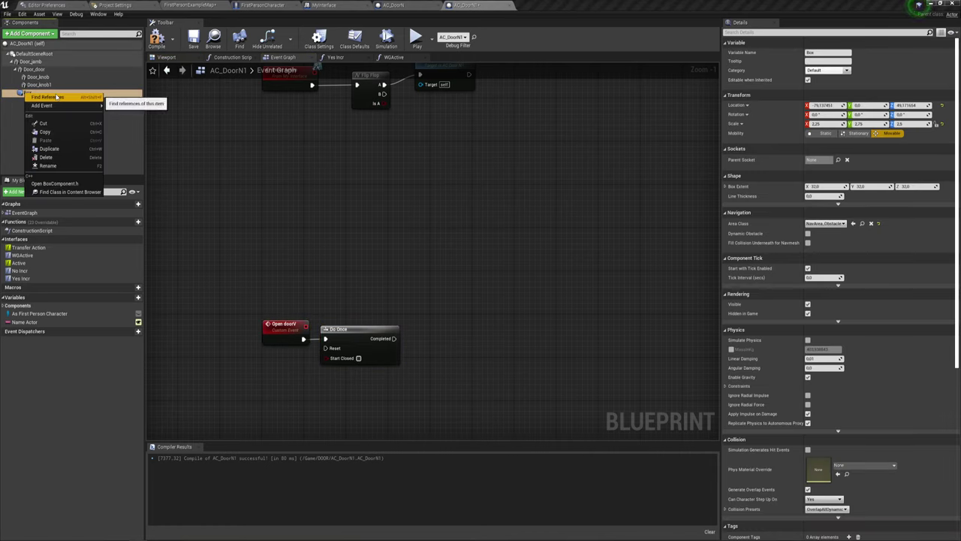
pyautogui.moveTo(88, 106)
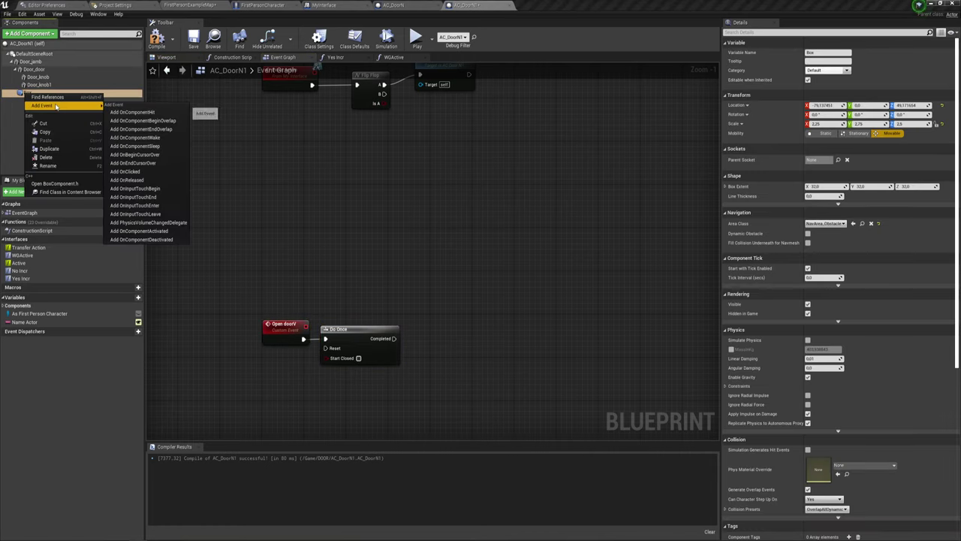
pyautogui.click(161, 124)
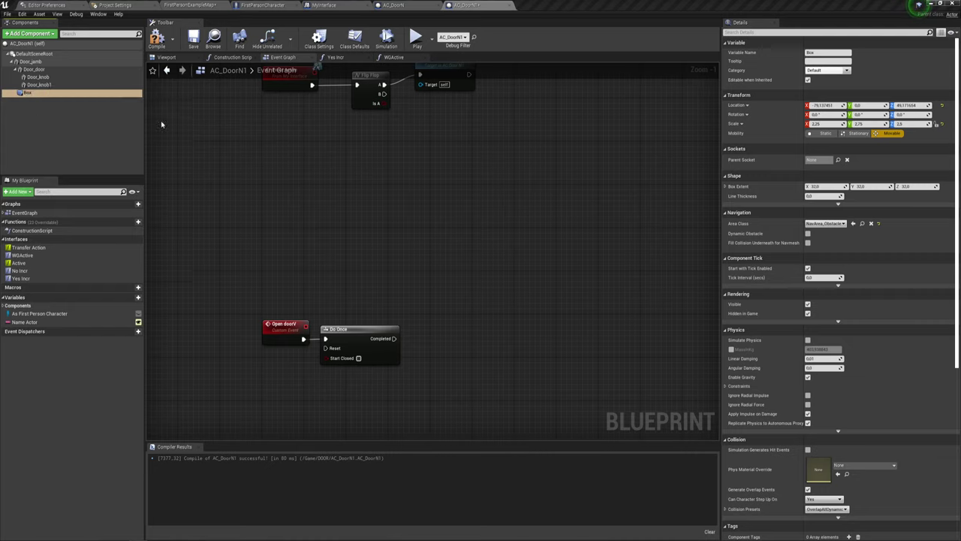
# Move the On Component Begin Overlap (Box) node above Open doorV.
pyautogui.scroll(-3, 415, 254)
pyautogui.moveTo(416, 255); pyautogui.dragTo(382, 268, button='right')
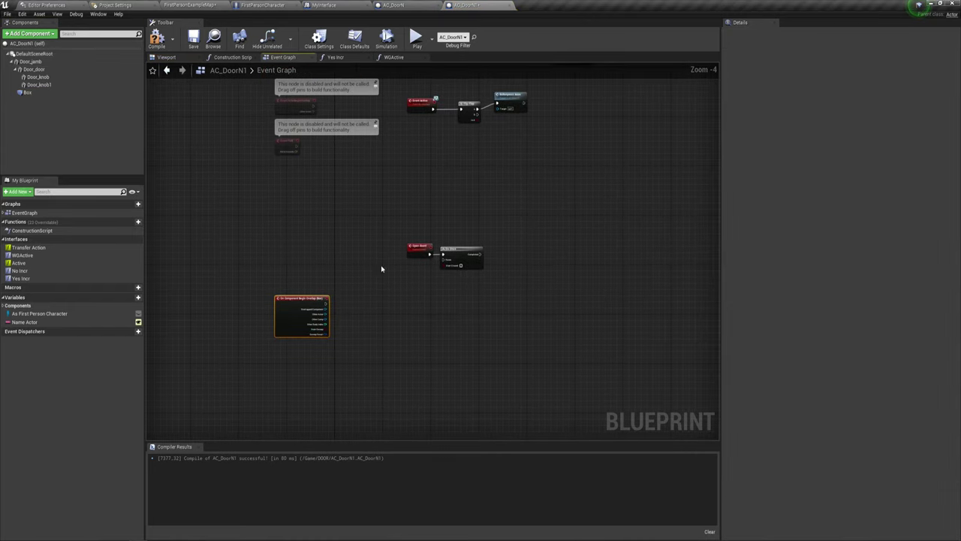
pyautogui.click(362, 244)
pyautogui.moveTo(283, 304); pyautogui.dragTo(414, 165)
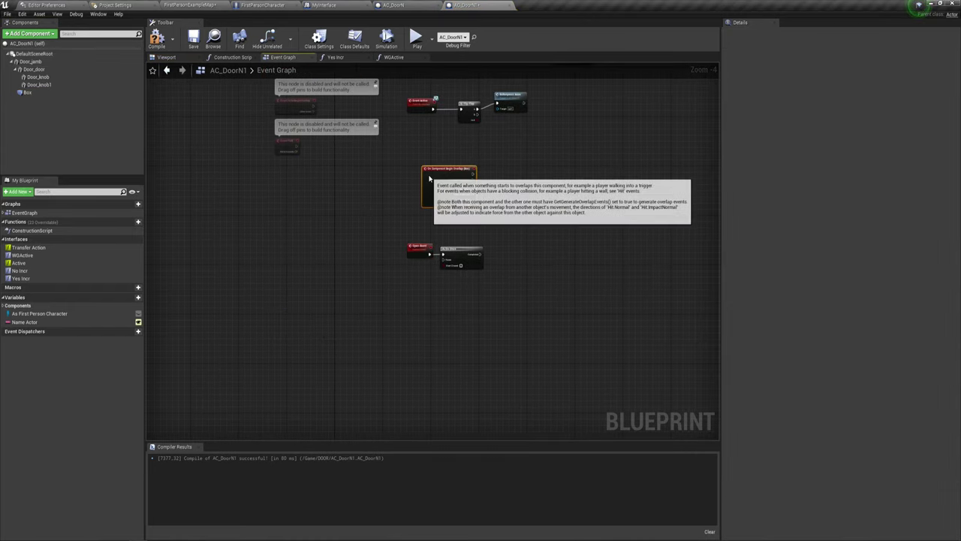
pyautogui.scroll(4, 477, 184)
# Compare Other Actor against Get Player Character with an Equal (Object) node.
pyautogui.moveTo(477, 184); pyautogui.dragTo(369, 204, button='right')
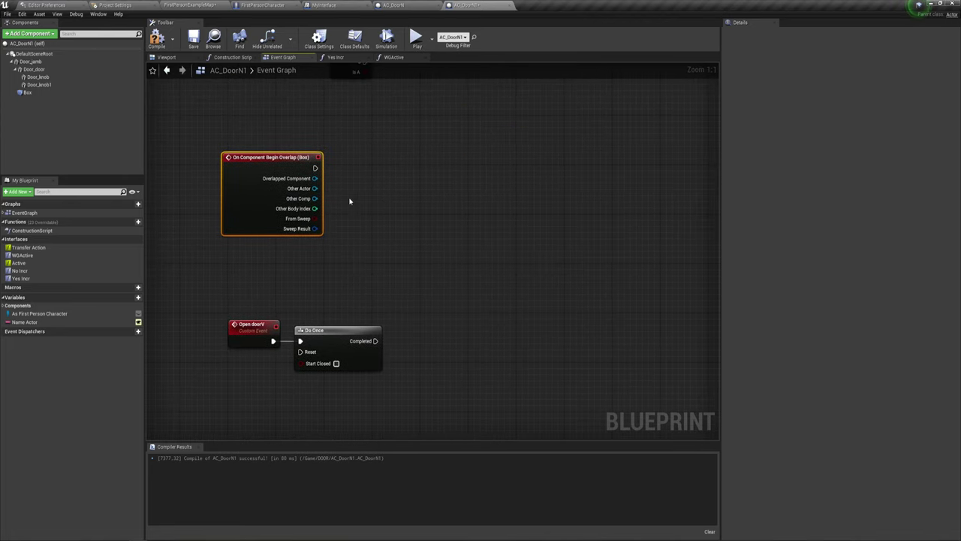
pyautogui.moveTo(321, 193); pyautogui.dragTo(385, 192)
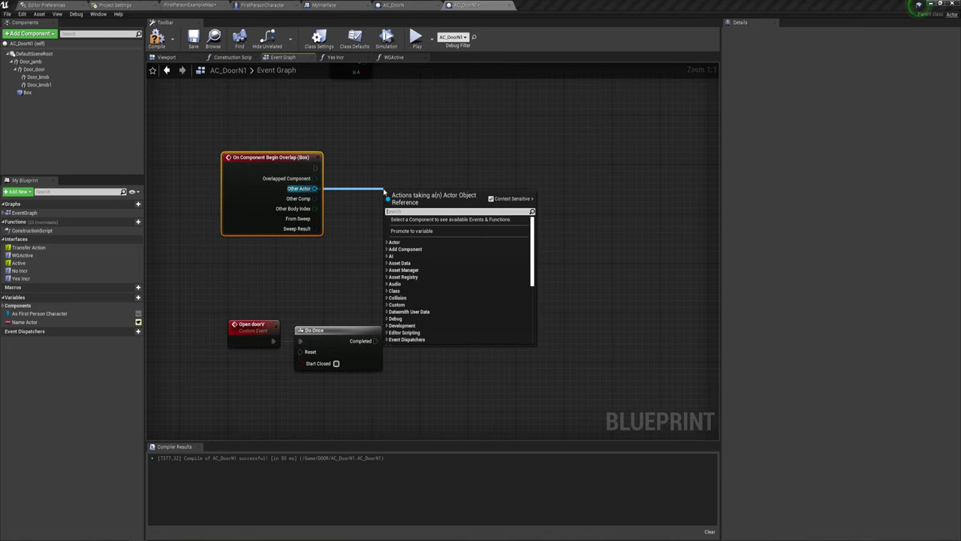
pyautogui.write('==')
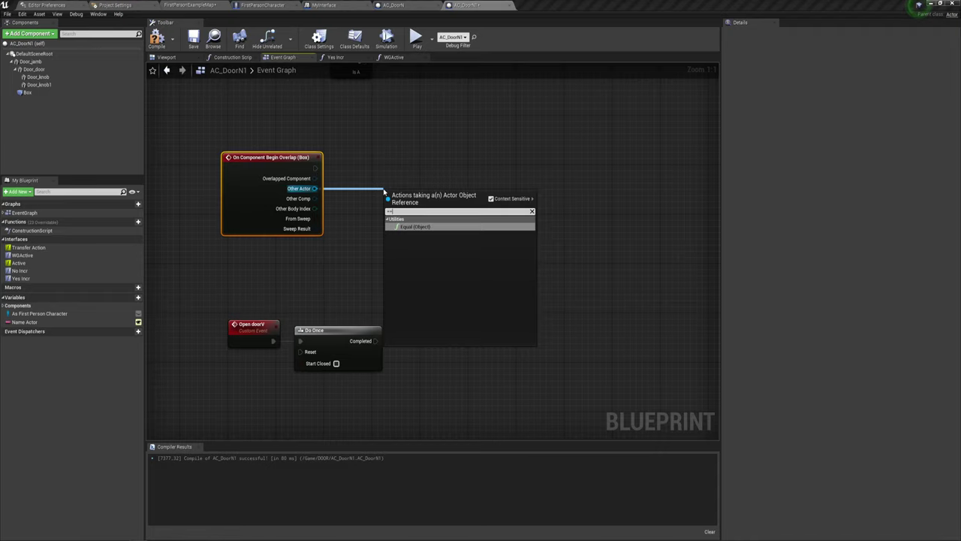
pyautogui.press('Return')
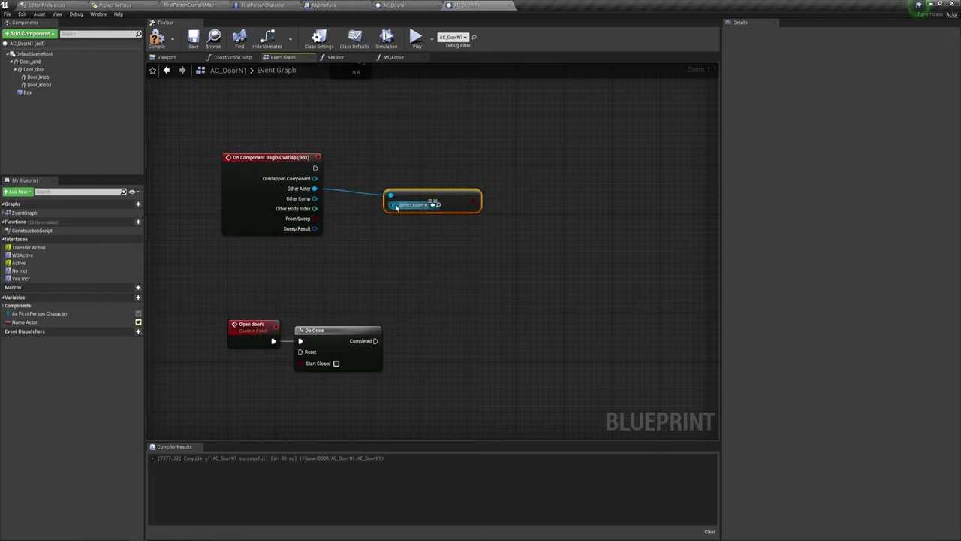
pyautogui.moveTo(396, 207); pyautogui.dragTo(394, 235)
pyautogui.write('get')
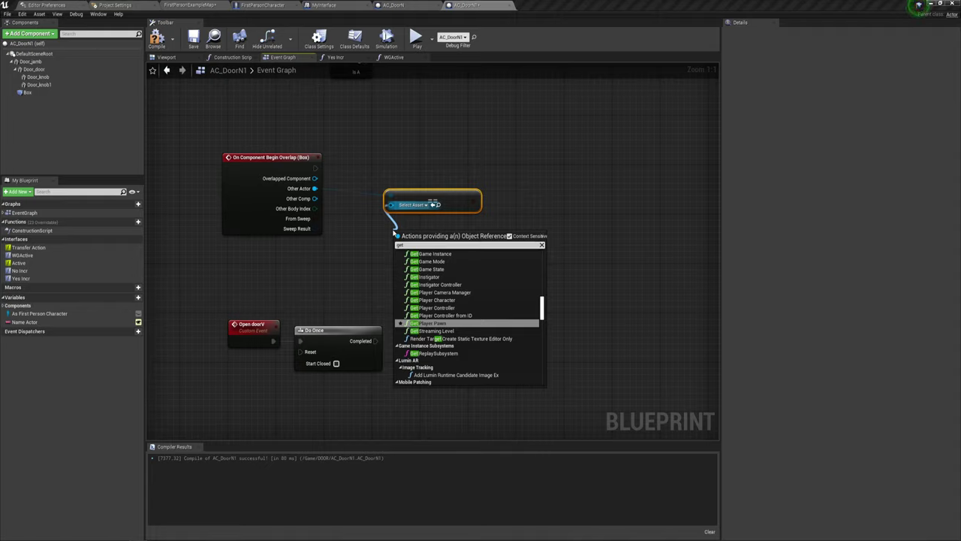
pyautogui.write(' pla')
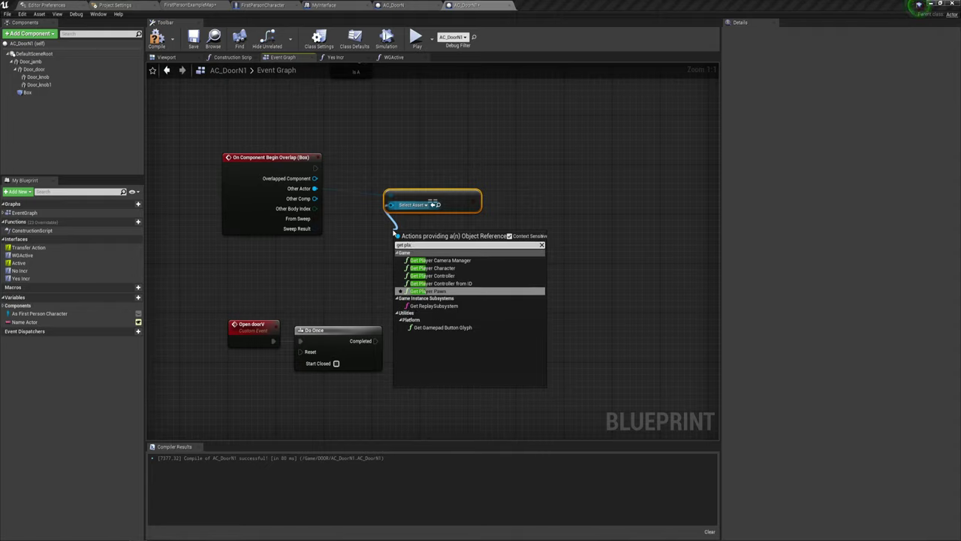
pyautogui.click(433, 268)
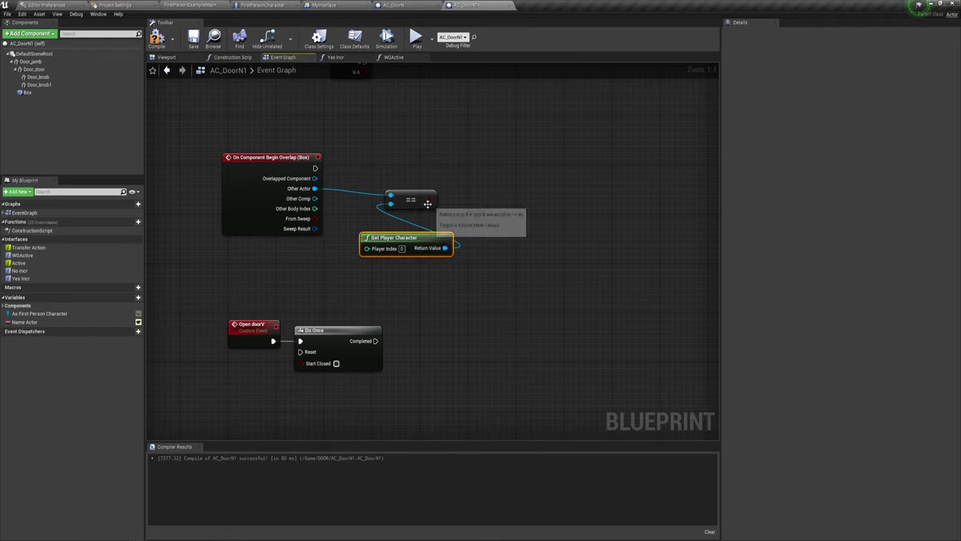
# Run the overlap event's execution into a new Branch node.
pyautogui.moveTo(316, 167); pyautogui.dragTo(423, 166)
pyautogui.write('b')
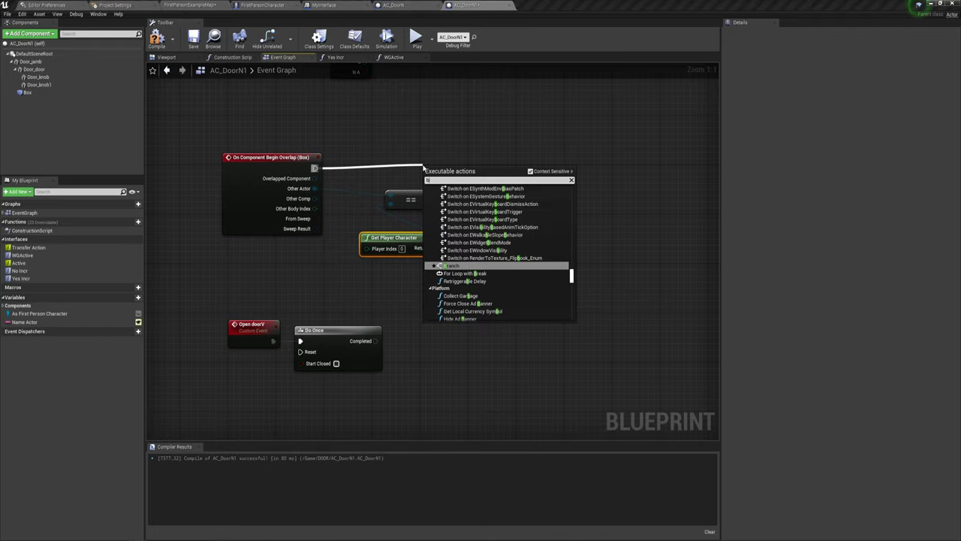
pyautogui.write('ra')
pyautogui.press('Return')
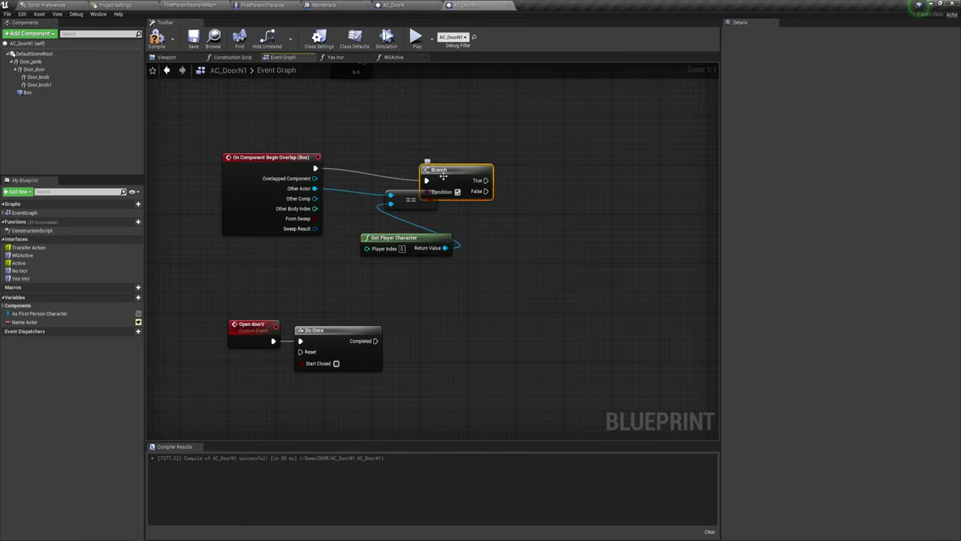
pyautogui.moveTo(445, 175); pyautogui.dragTo(476, 166)
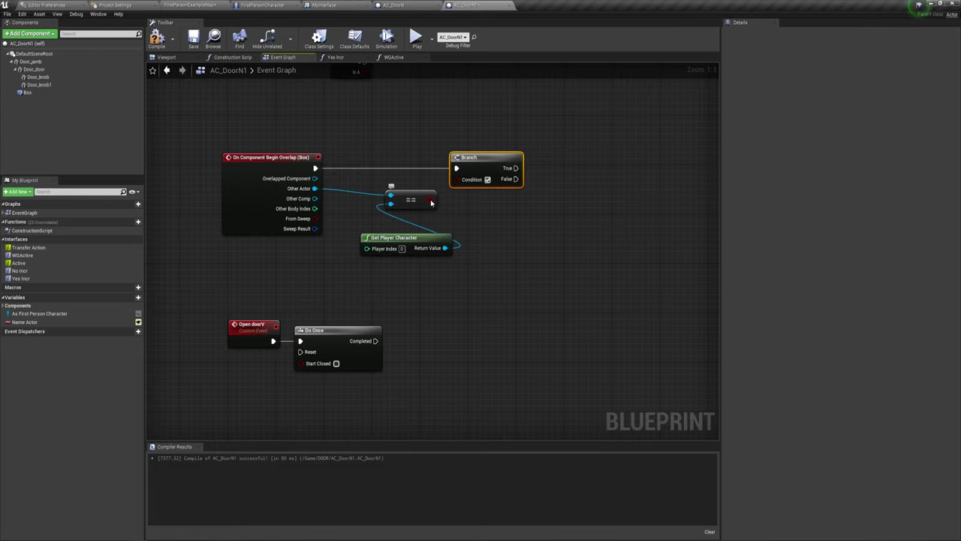
pyautogui.moveTo(535, 228); pyautogui.dragTo(449, 256, button='right')
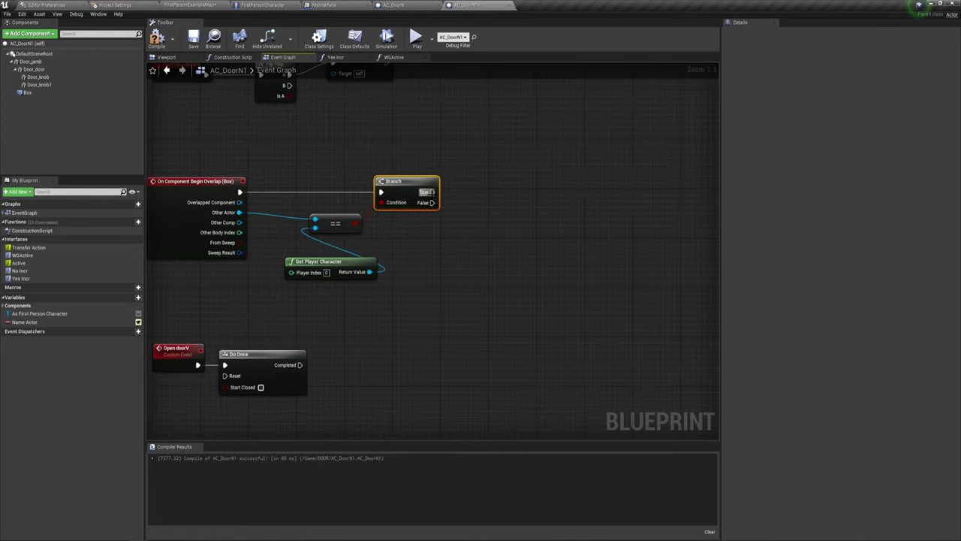
# Call Open Door V from the Branch's True output, then box-select the overlap nodes.
pyautogui.moveTo(432, 191); pyautogui.dragTo(486, 182)
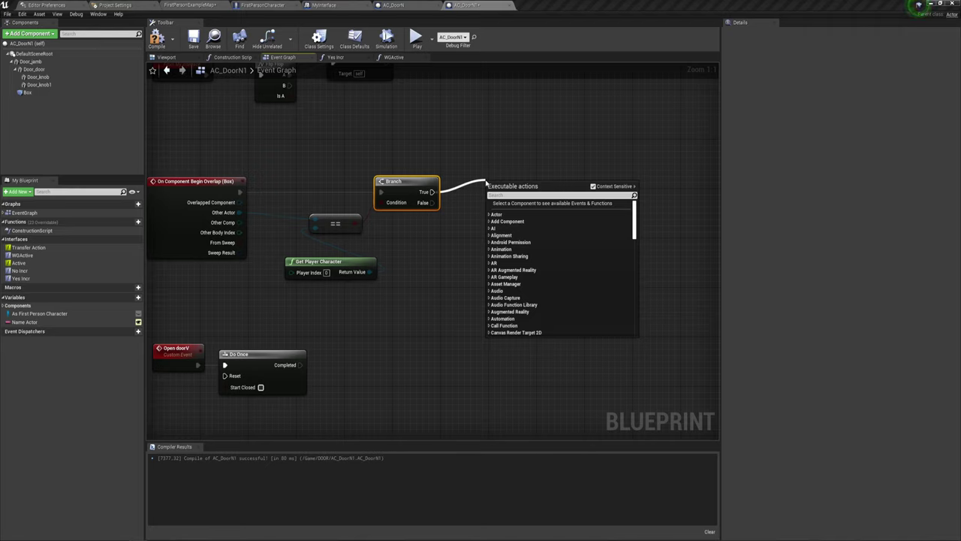
pyautogui.write('ope')
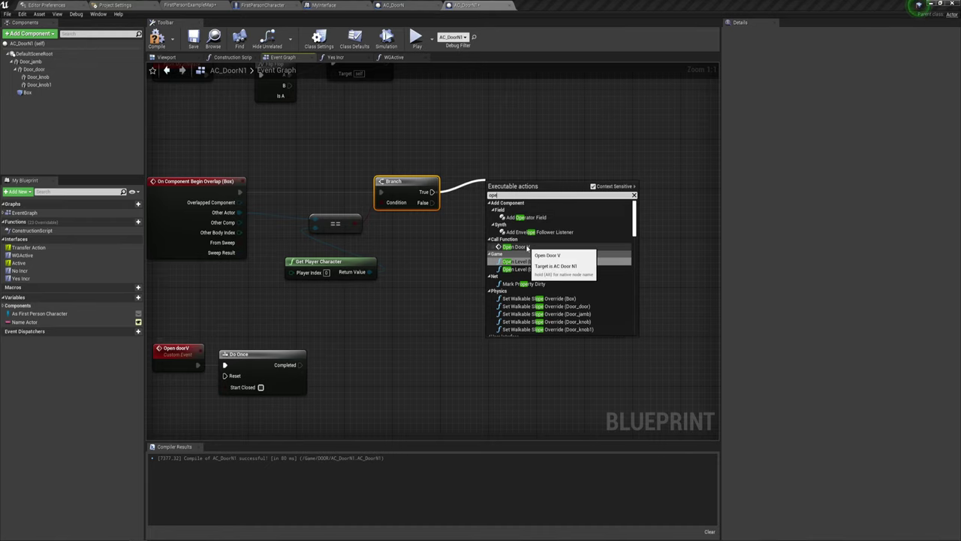
pyautogui.click(518, 246)
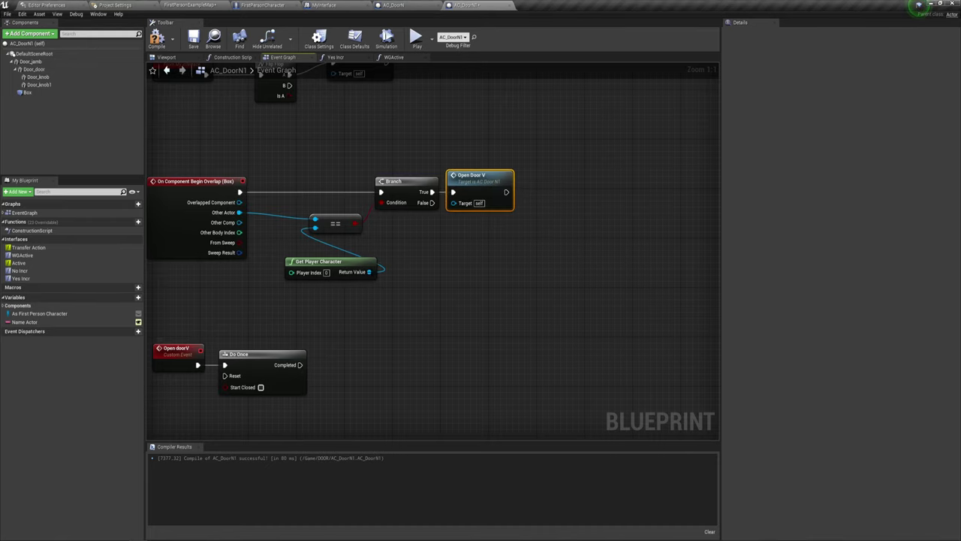
pyautogui.moveTo(393, 287); pyautogui.dragTo(423, 256, button='right')
pyautogui.moveTo(176, 263)
pyautogui.mouseDown()
pyautogui.moveTo(299, 188)
pyautogui.moveTo(547, 145)
pyautogui.moveTo(511, 115)
pyautogui.mouseUp()
# Delete the overlap event, player check and Branch, then widen the graph panel.
pyautogui.moveTo(434, 236); pyautogui.dragTo(371, 174, button='right')
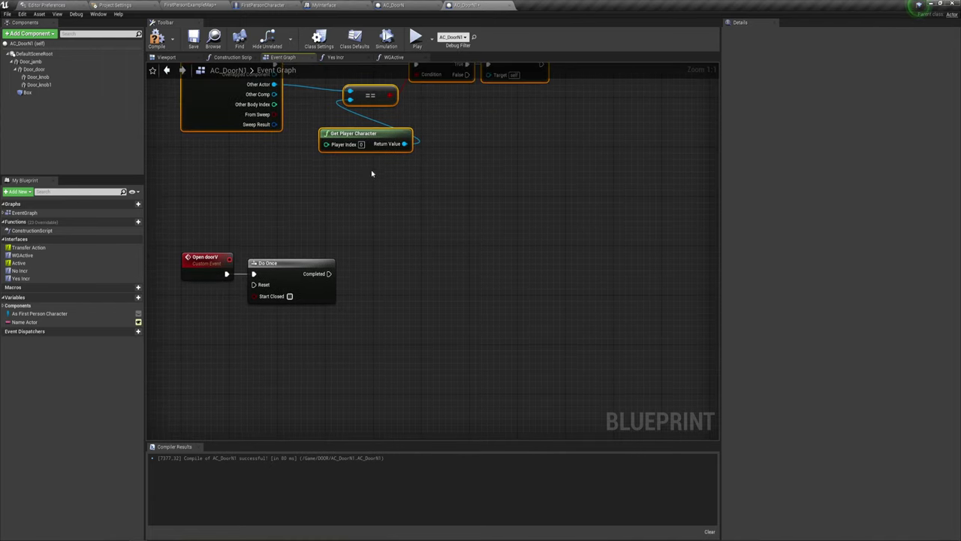
pyautogui.press('Delete')
pyautogui.moveTo(347, 221)
pyautogui.mouseDown(button='right')
pyautogui.moveTo(335, 150)
pyautogui.moveTo(347, 149)
pyautogui.moveTo(338, 155)
pyautogui.mouseUp(button='right')
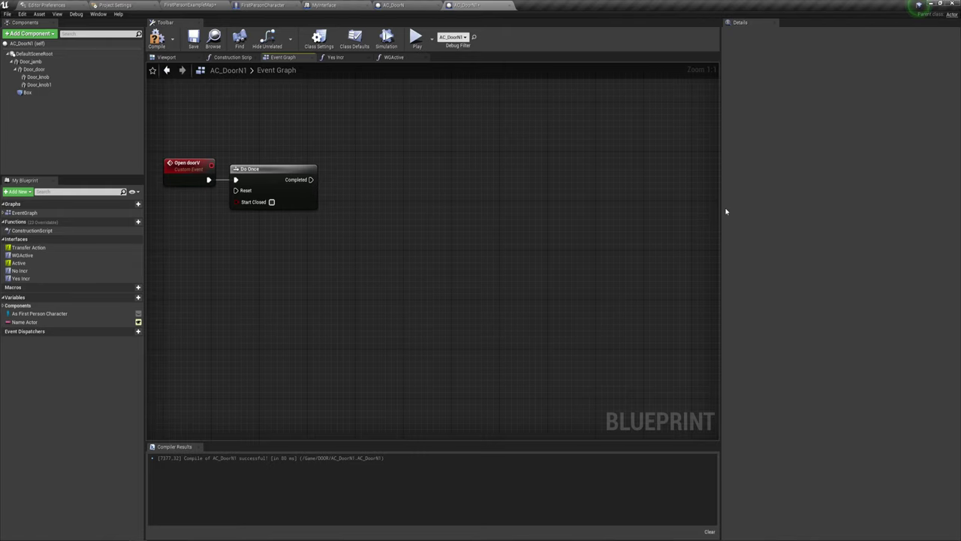
pyautogui.moveTo(726, 212); pyautogui.dragTo(826, 212)
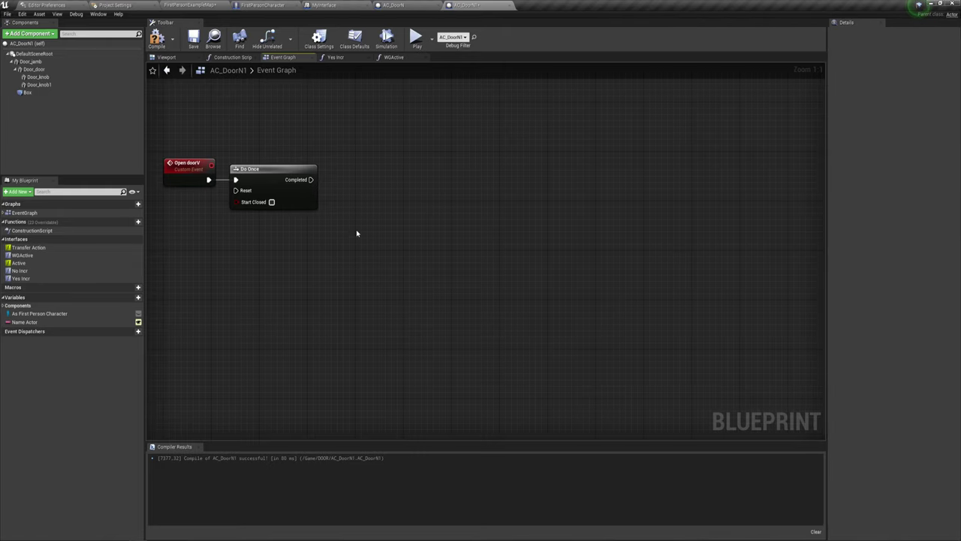
pyautogui.moveTo(356, 234); pyautogui.dragTo(353, 264, button='right')
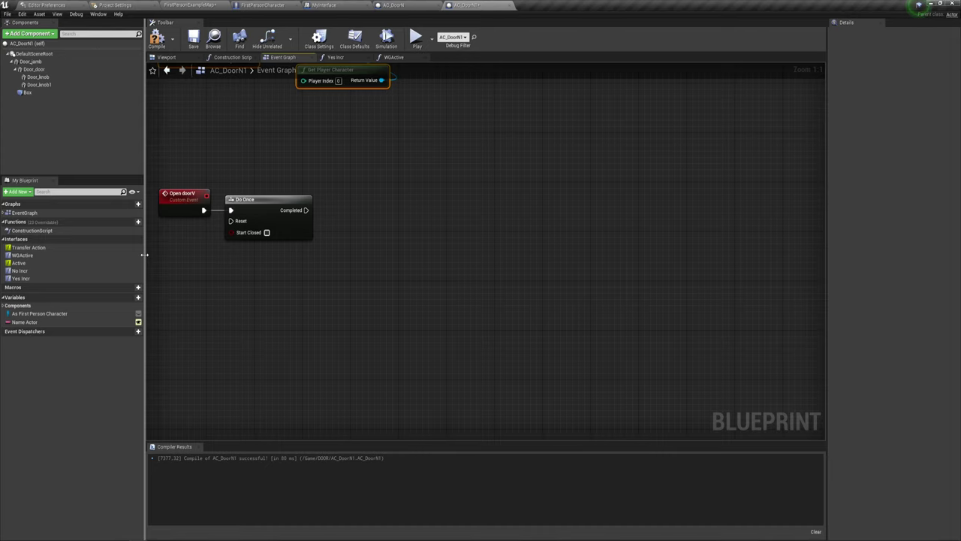
pyautogui.moveTo(145, 255); pyautogui.dragTo(119, 252)
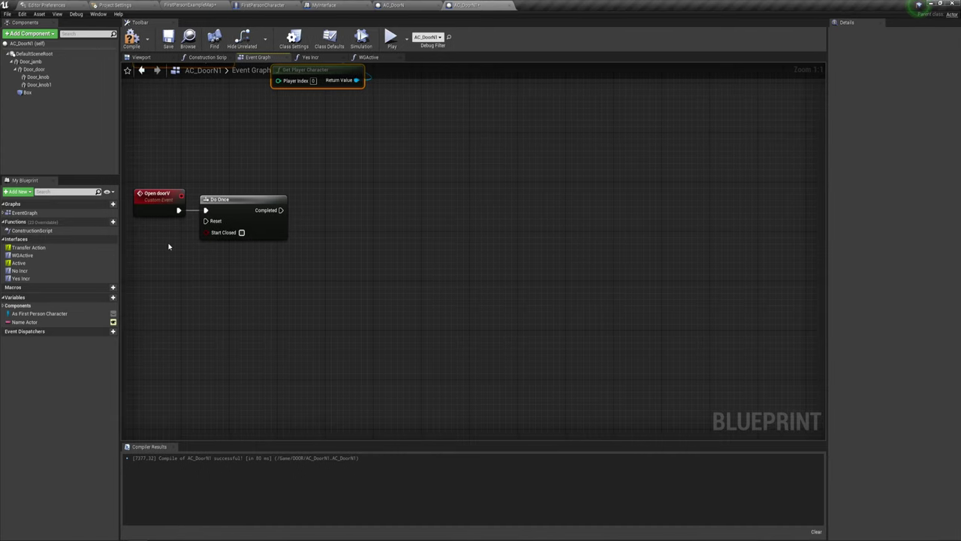
pyautogui.moveTo(312, 252); pyautogui.dragTo(300, 232, button='right')
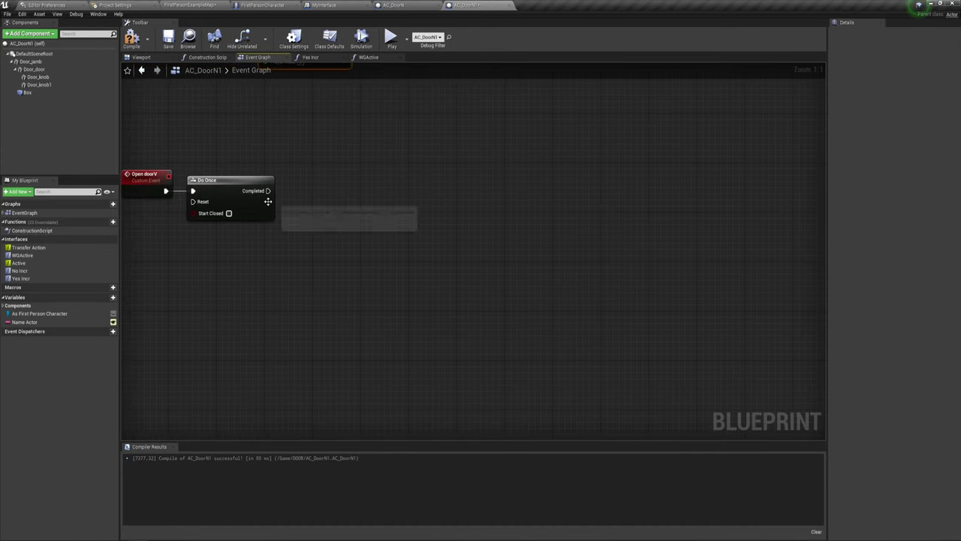
# Create a variable named IS Closed? and set its type to Boolean.
pyautogui.click(106, 298)
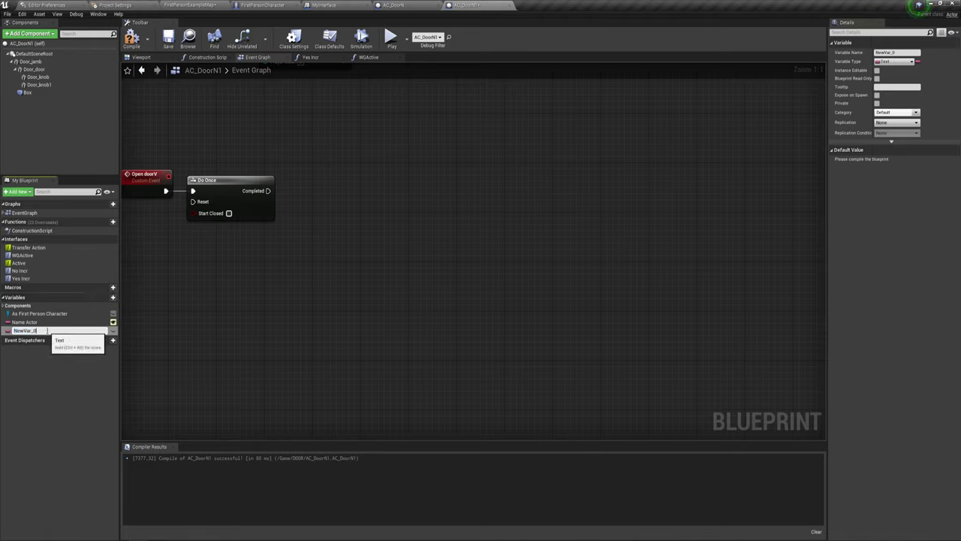
pyautogui.write('Is Closed')
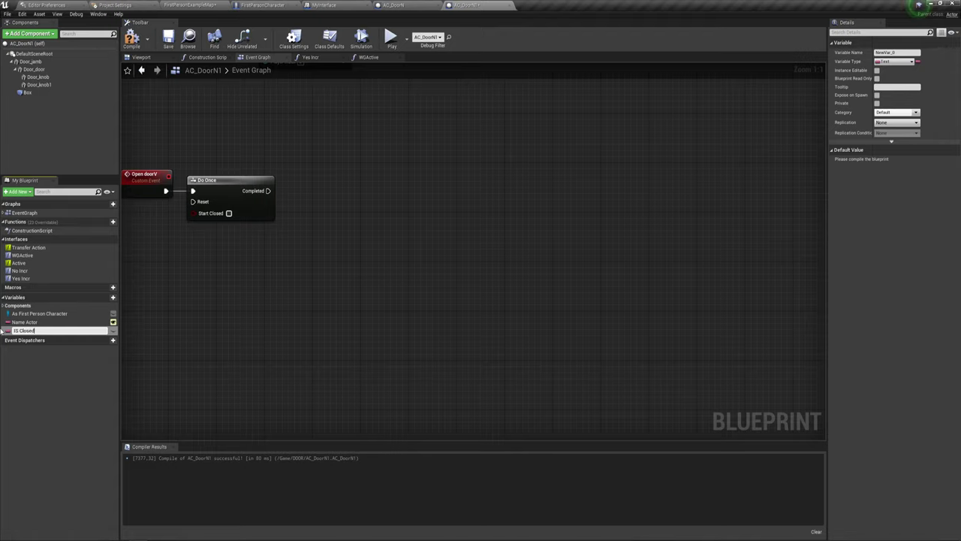
pyautogui.press('Return')
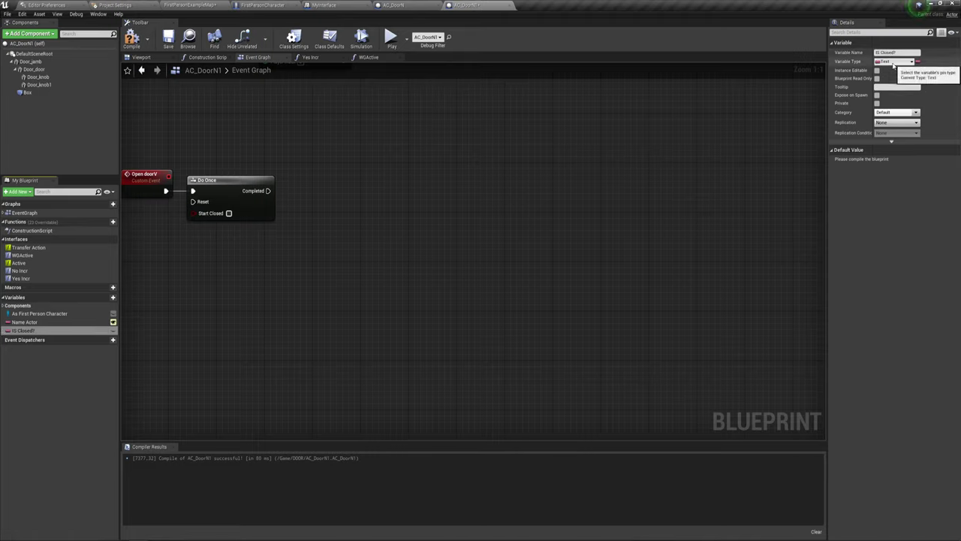
pyautogui.click(893, 61)
pyautogui.click(821, 81)
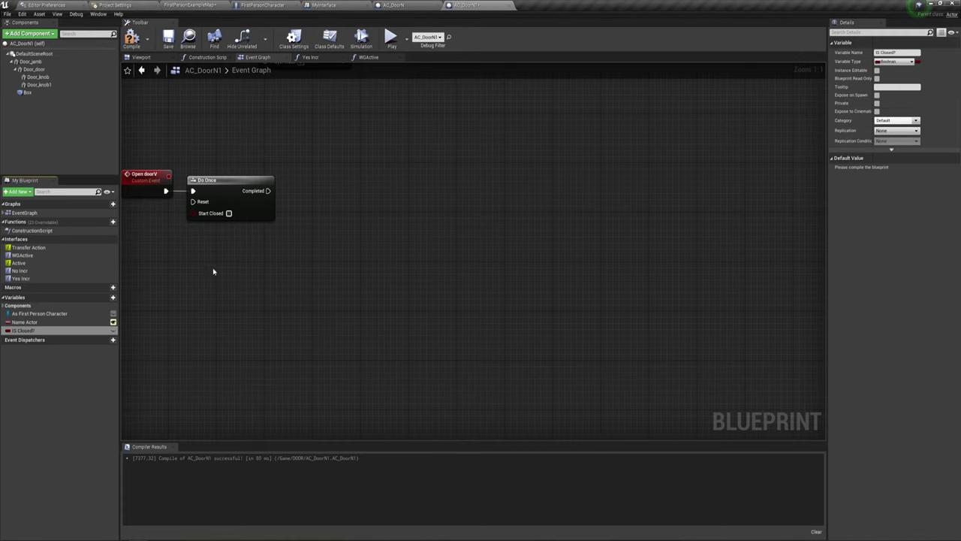
pyautogui.moveTo(225, 272); pyautogui.dragTo(339, 270, button='right')
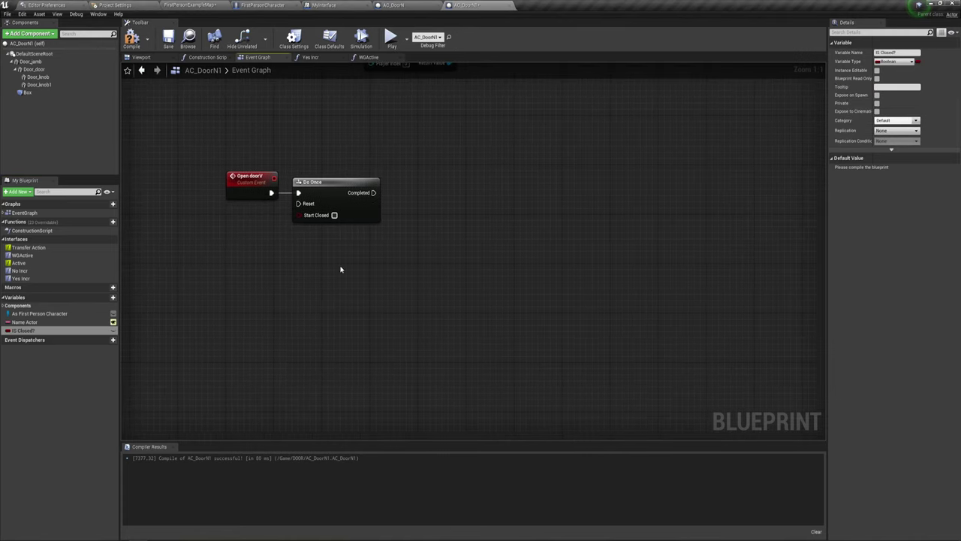
# Feed an IS Closed? getter into a new Branch and wire Do Once Completed into it.
pyautogui.moveTo(34, 331)
pyautogui.keyDown('ctrl'); pyautogui.mouseDown()
pyautogui.moveTo(389, 248)
pyautogui.moveTo(437, 181)
pyautogui.mouseUp(); pyautogui.keyUp('ctrl')
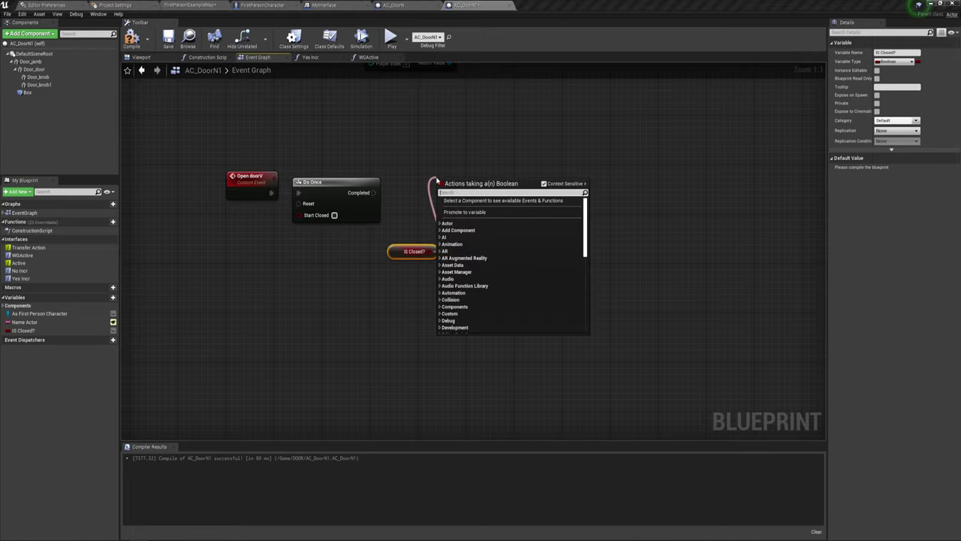
pyautogui.write('bra')
pyautogui.press('Return')
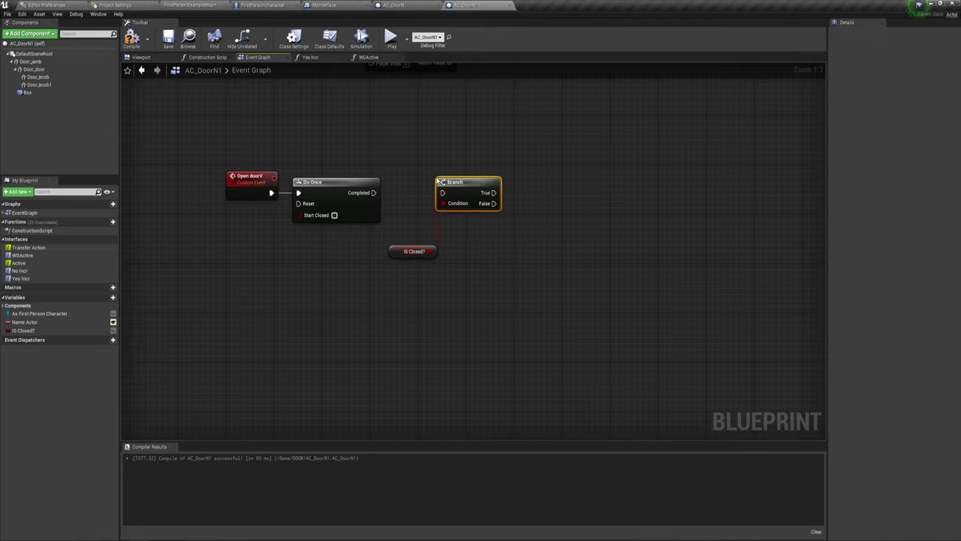
pyautogui.moveTo(373, 192); pyautogui.dragTo(428, 194)
pyautogui.moveTo(493, 258); pyautogui.dragTo(379, 253, button='right')
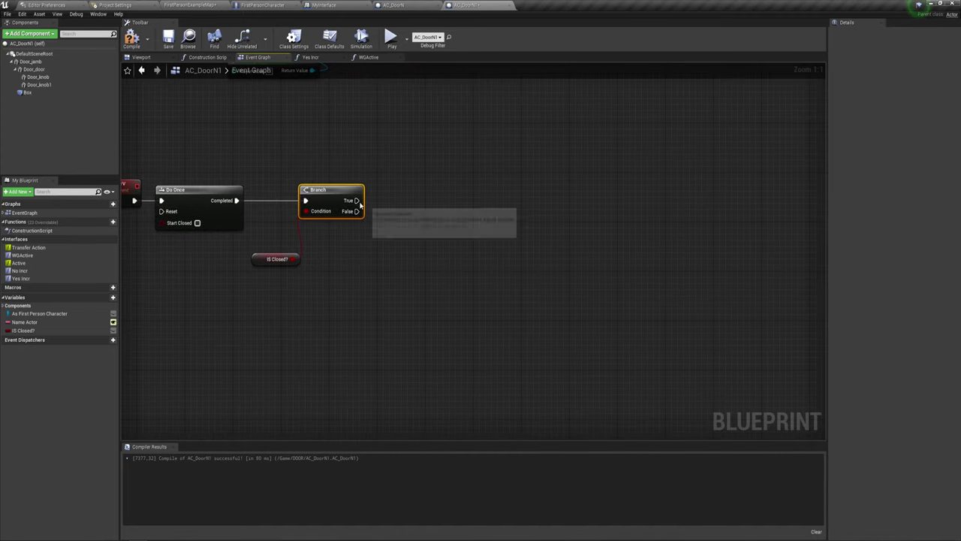
pyautogui.moveTo(357, 200); pyautogui.dragTo(469, 201)
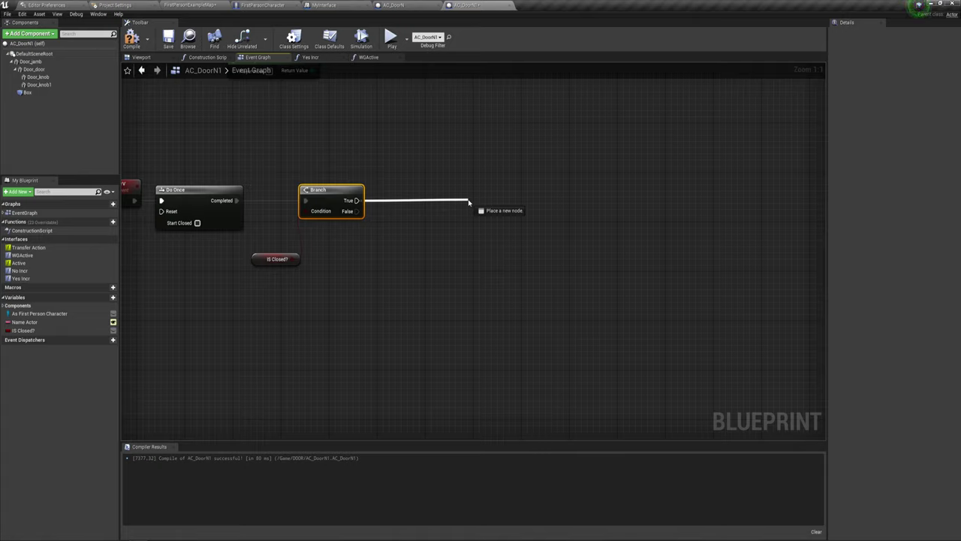
# Add a Timeline_0 node and wire the Branch's True output into its Play from Start pin.
pyautogui.moveTo(469, 202); pyautogui.dragTo(468, 201)
pyautogui.write('tim')
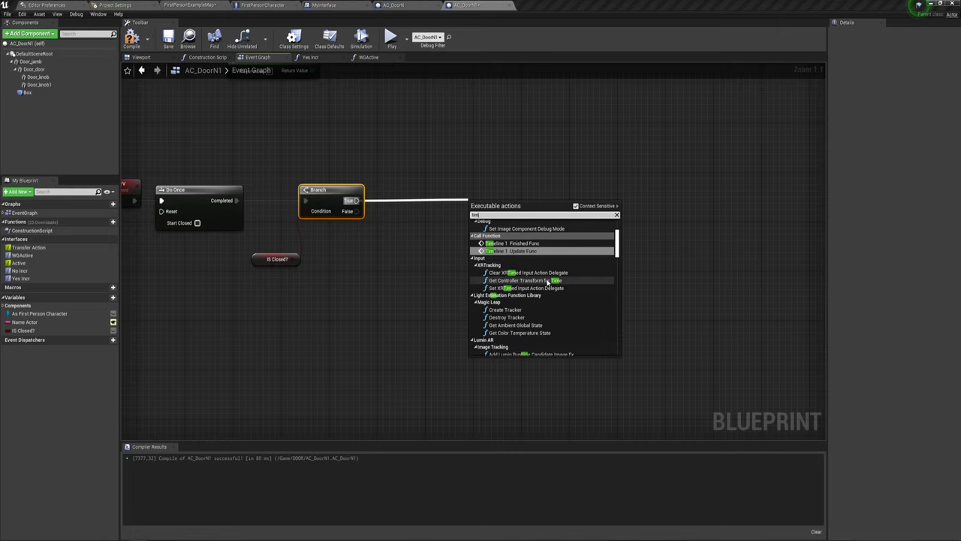
pyautogui.scroll(-5, 548, 316)
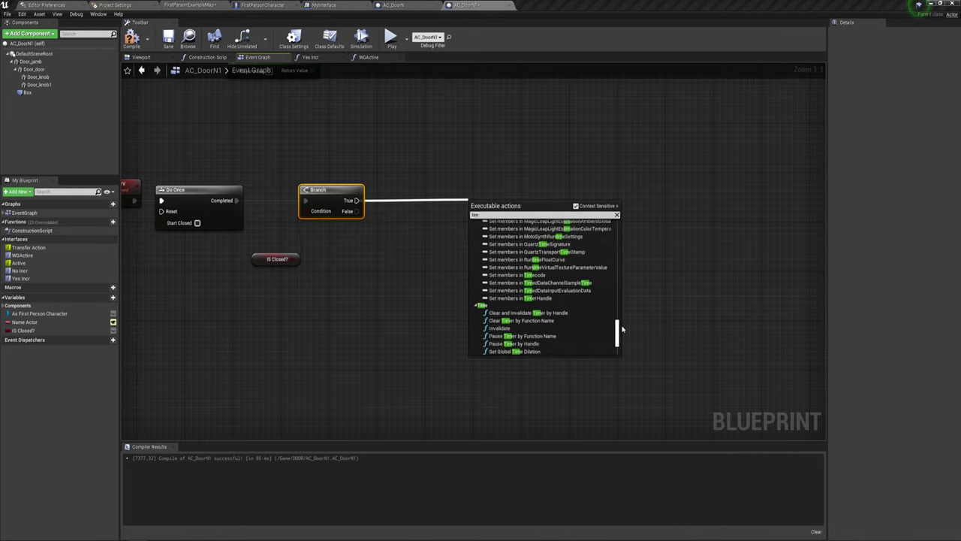
pyautogui.moveTo(617, 257); pyautogui.dragTo(618, 336)
pyautogui.click(517, 257)
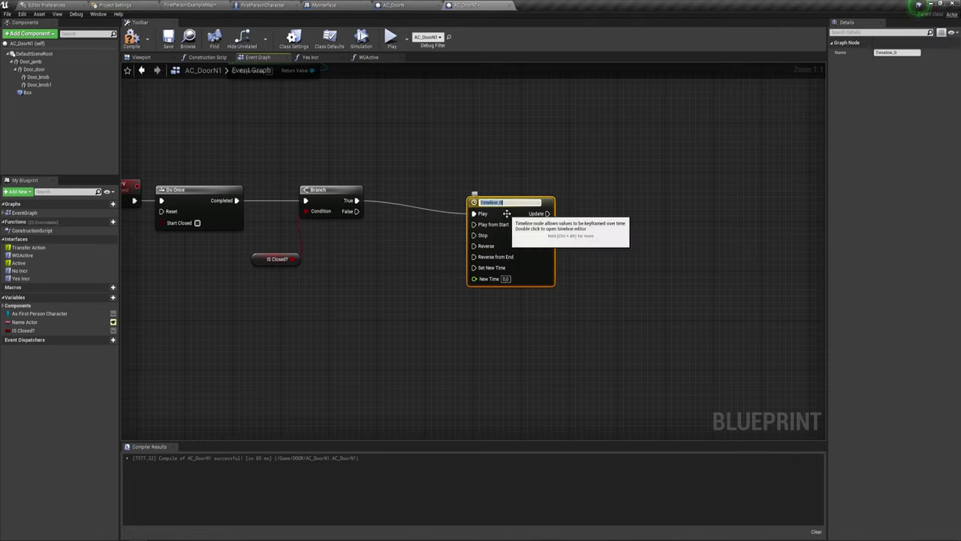
pyautogui.moveTo(474, 223); pyautogui.dragTo(357, 203)
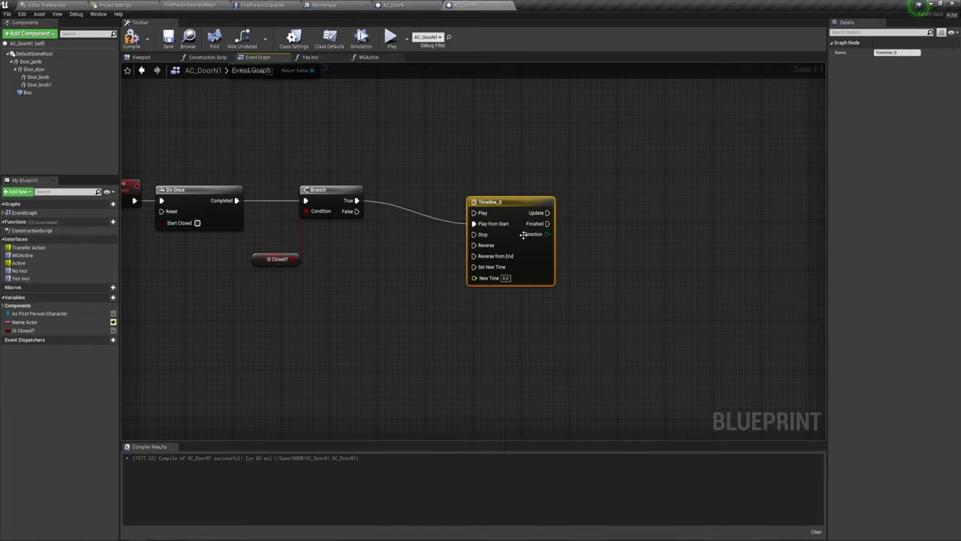
pyautogui.moveTo(508, 221); pyautogui.dragTo(496, 202)
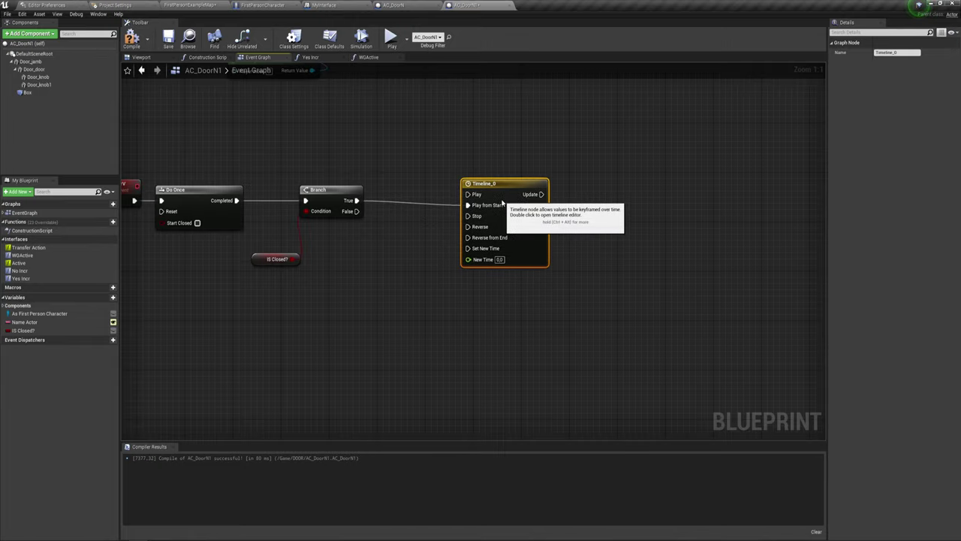
# Add a float track NewTrack_0 to Timeline_0 and set the timeline length to 1.50 seconds.
pyautogui.doubleClick(477, 183)
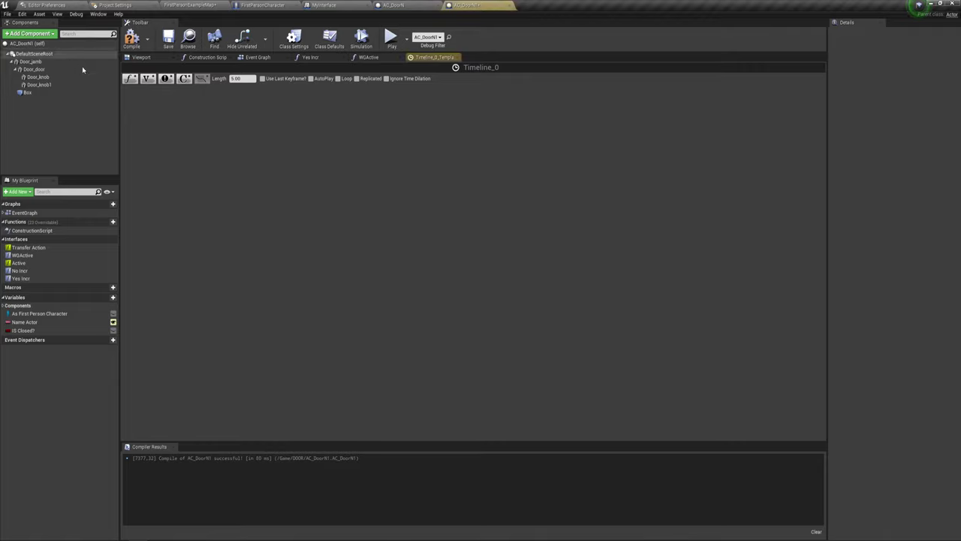
pyautogui.click(130, 78)
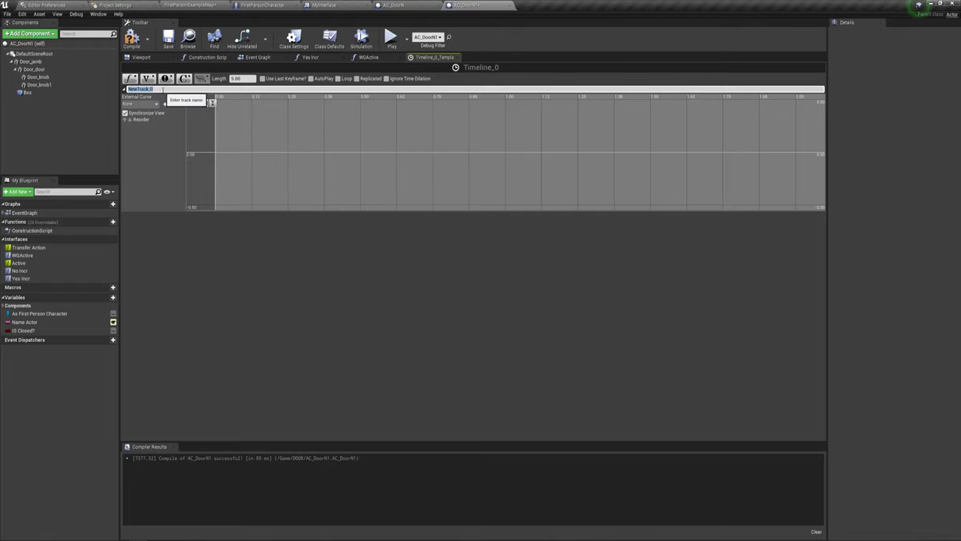
pyautogui.click(161, 89)
pyautogui.click(246, 78)
pyautogui.write('1.5')
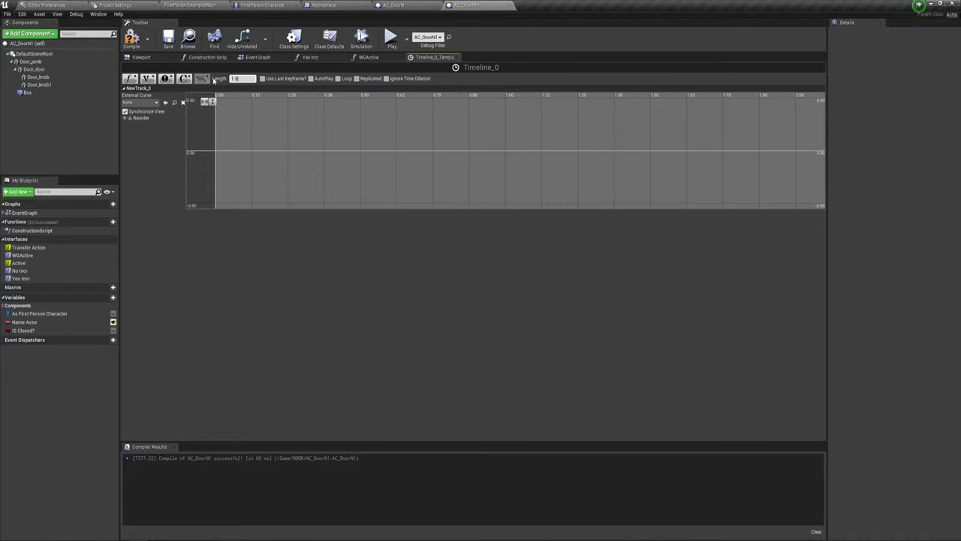
pyautogui.press('Return')
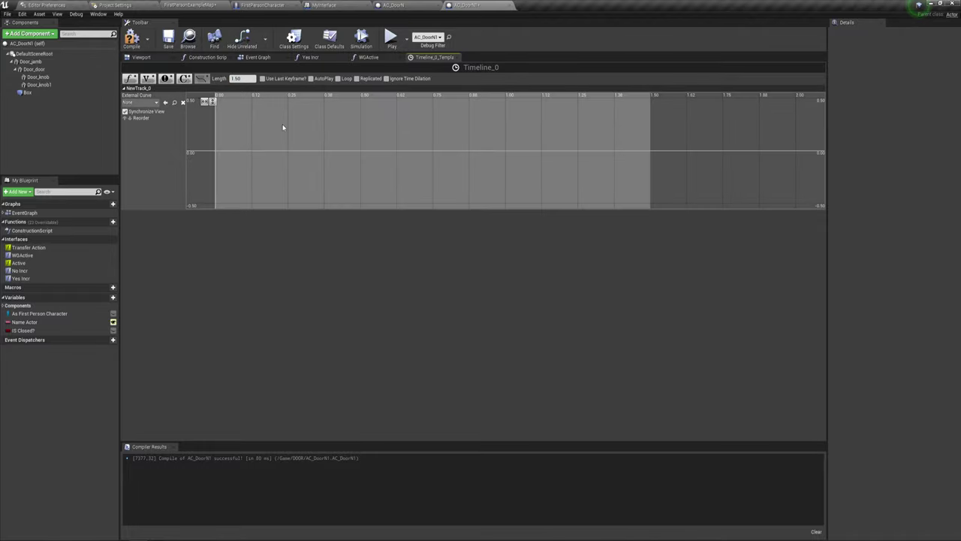
# Add two keyframes: time 0 value 0, and time 1.5 value 1.
pyautogui.rightClick(231, 152)
pyautogui.click(239, 155)
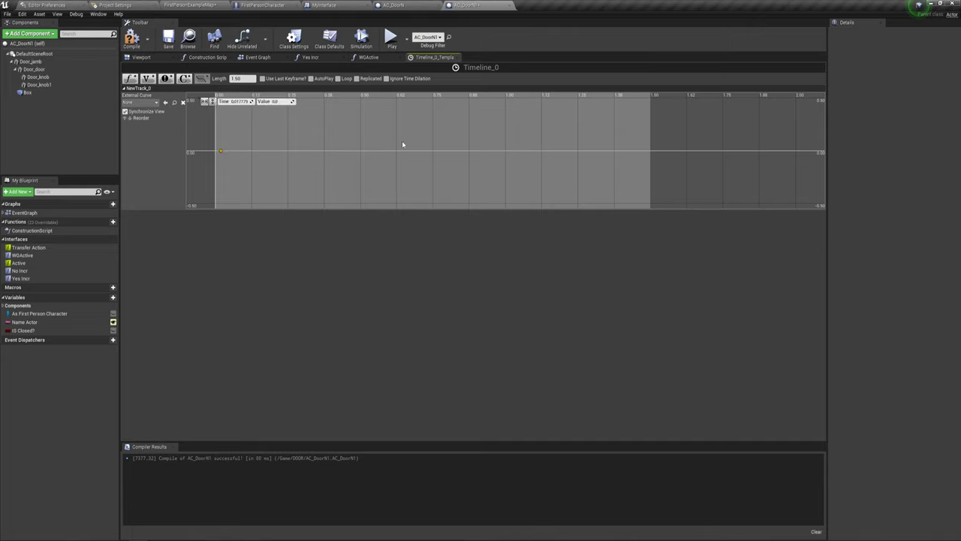
pyautogui.keyDown('shift'); pyautogui.click(441, 129); pyautogui.keyUp('shift')
pyautogui.click(221, 153)
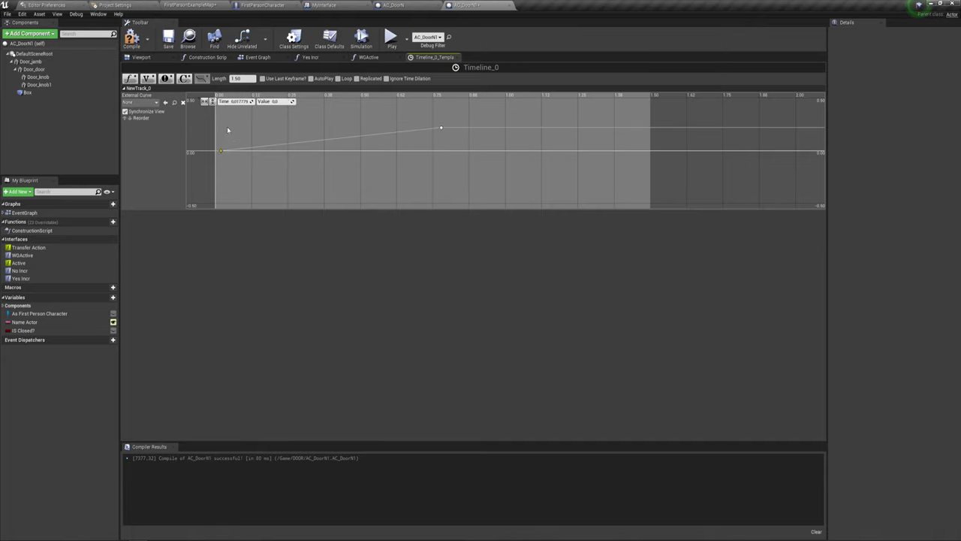
pyautogui.click(238, 102)
pyautogui.click(441, 128)
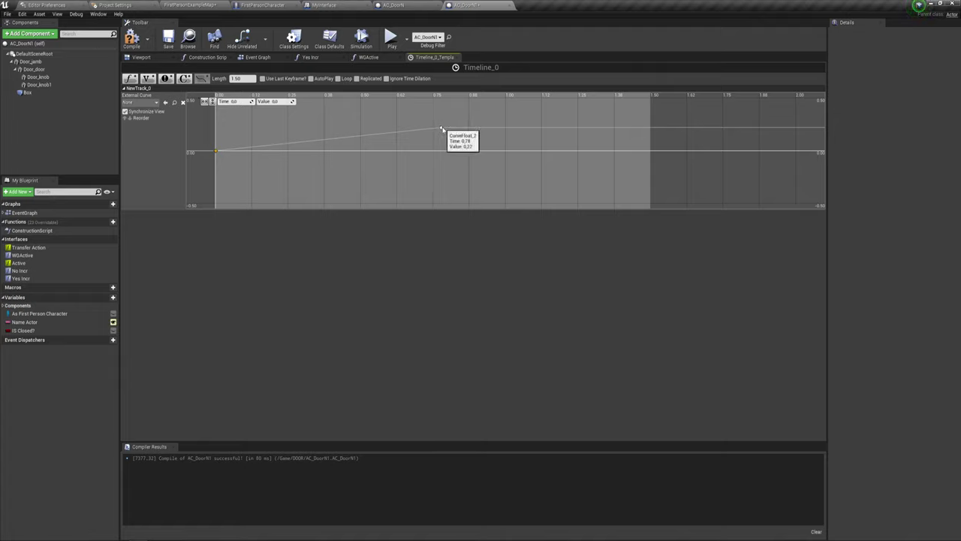
pyautogui.click(240, 101)
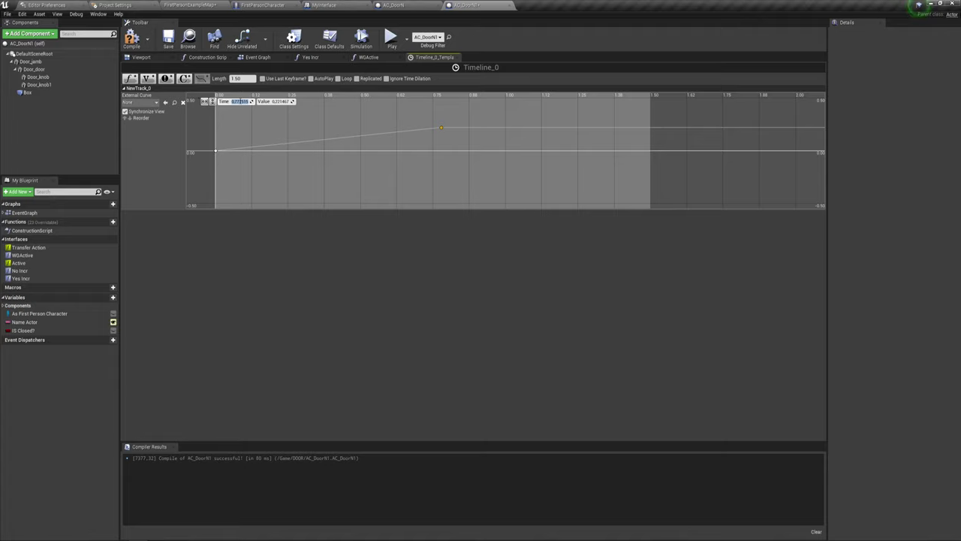
pyautogui.write('1.5')
pyautogui.press('Return')
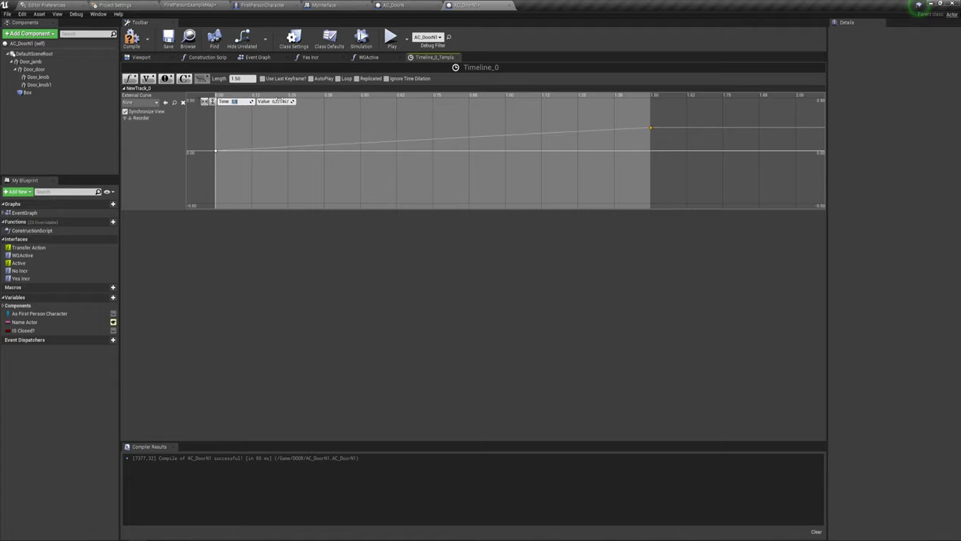
pyautogui.press('Tab')
pyautogui.write('1')
pyautogui.press('Return')
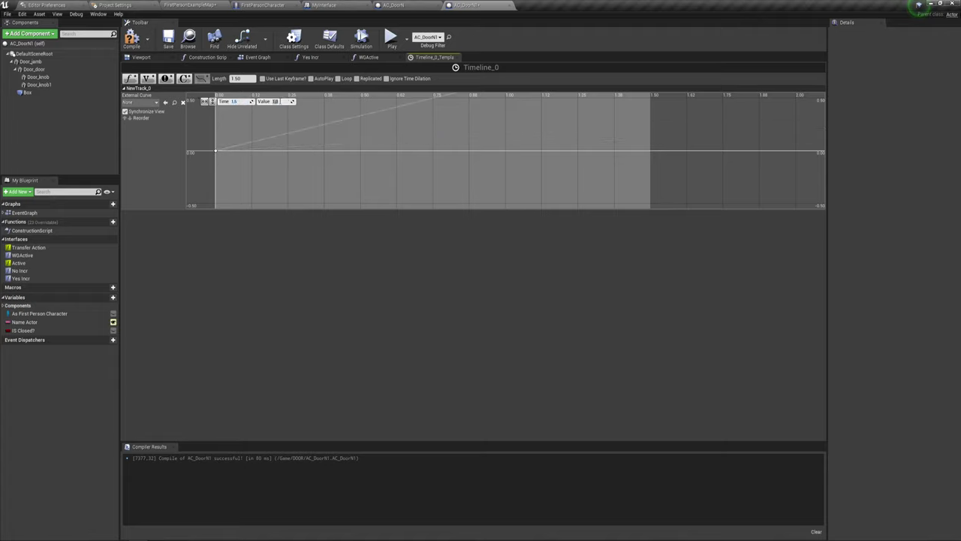
# Give both keys Auto interpolation for a smooth ease, undoing an accidental key shift.
pyautogui.keyDown('ctrl'); pyautogui.click(217, 152); pyautogui.keyUp('ctrl')
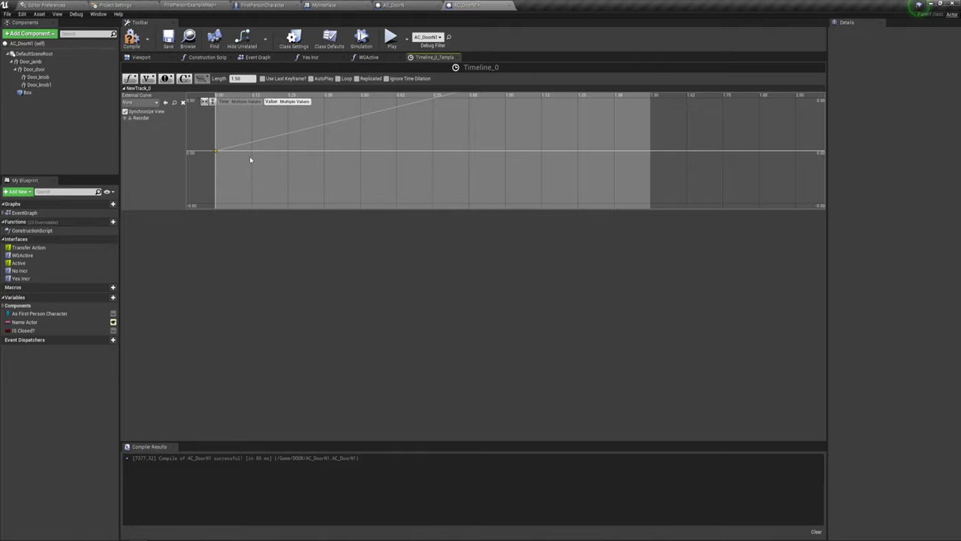
pyautogui.scroll(-1, 314, 149)
pyautogui.scroll(-2, 355, 158)
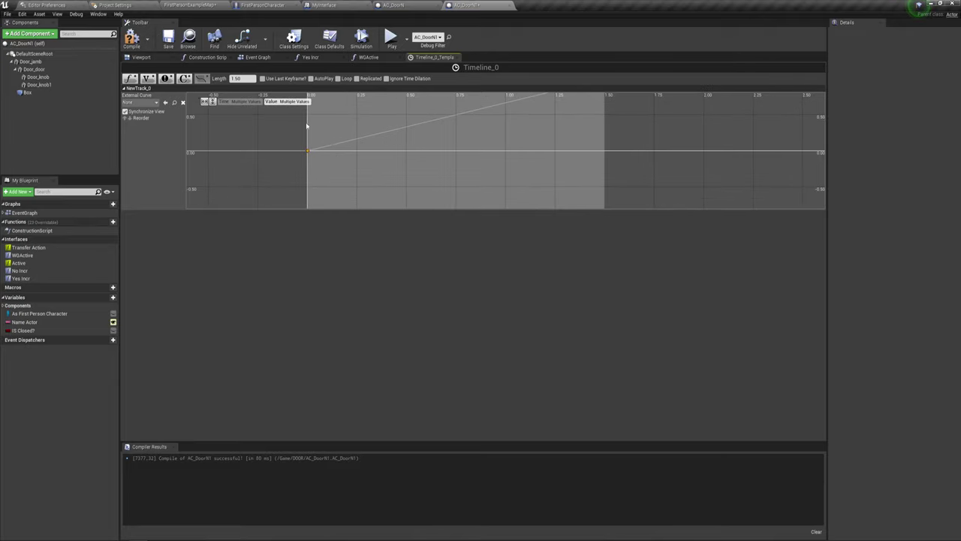
pyautogui.click(213, 101)
pyautogui.click(205, 102)
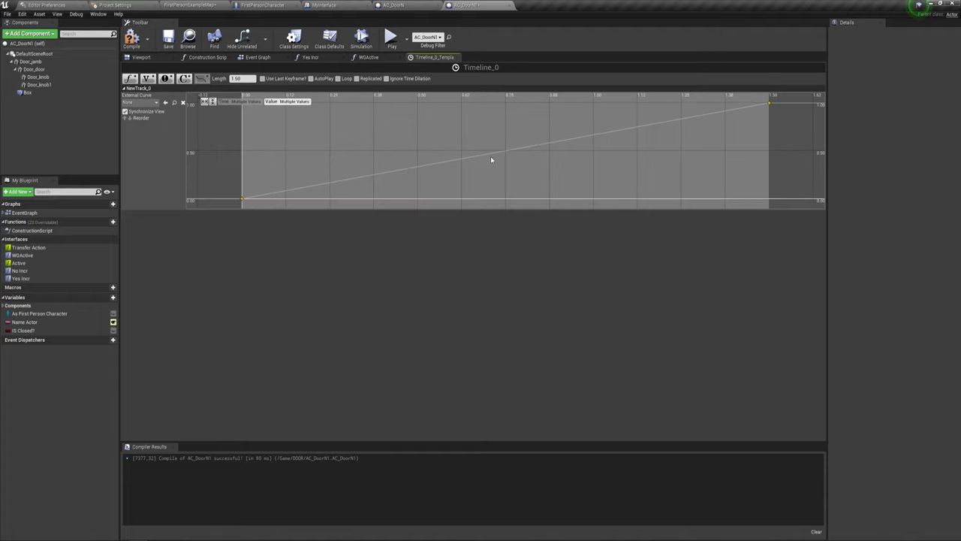
pyautogui.scroll(-2, 526, 159)
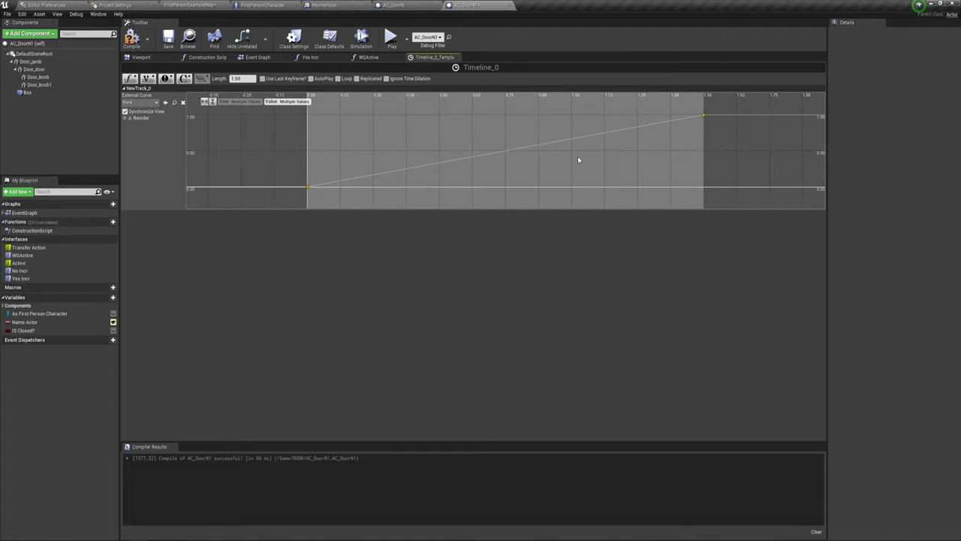
pyautogui.rightClick(308, 187)
pyautogui.click(328, 197)
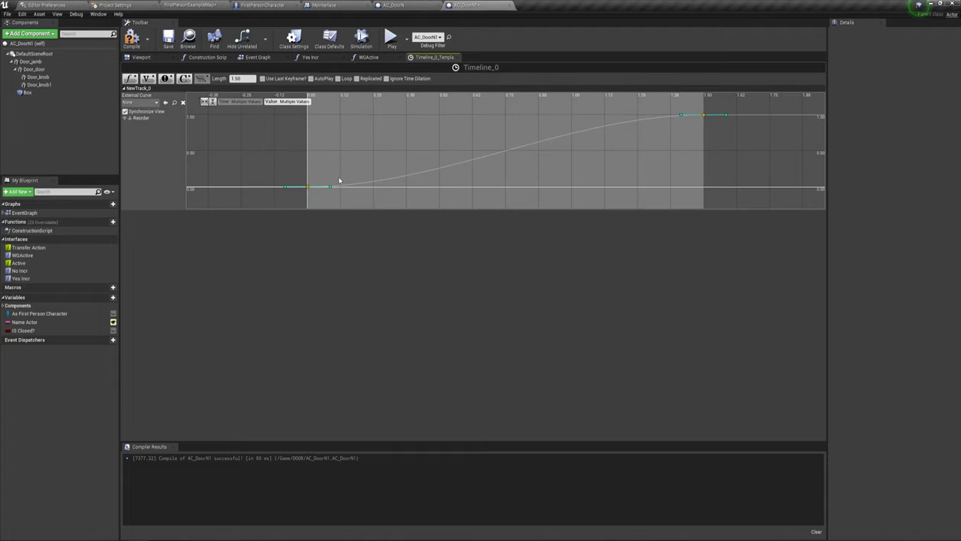
pyautogui.moveTo(485, 142); pyautogui.dragTo(422, 143)
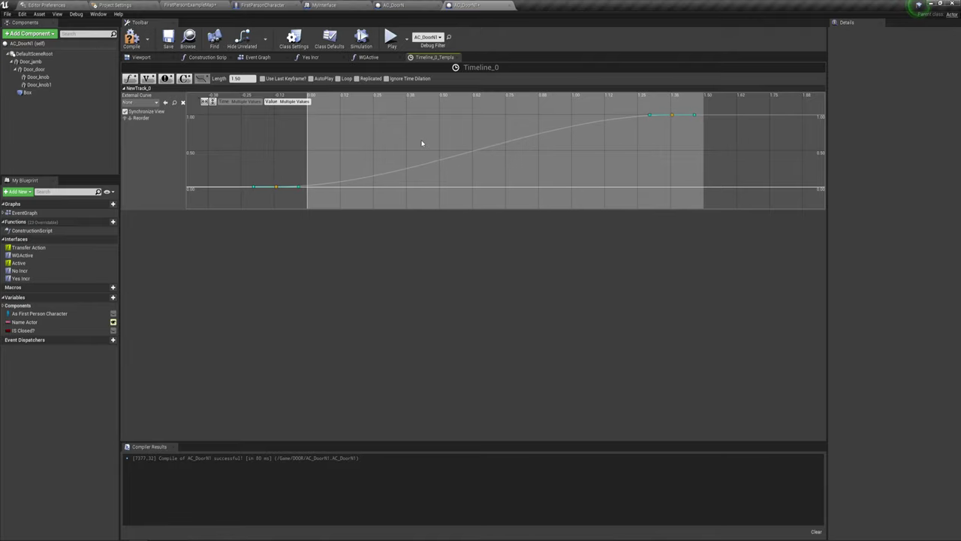
pyautogui.hotkey('ctrl', 'z')
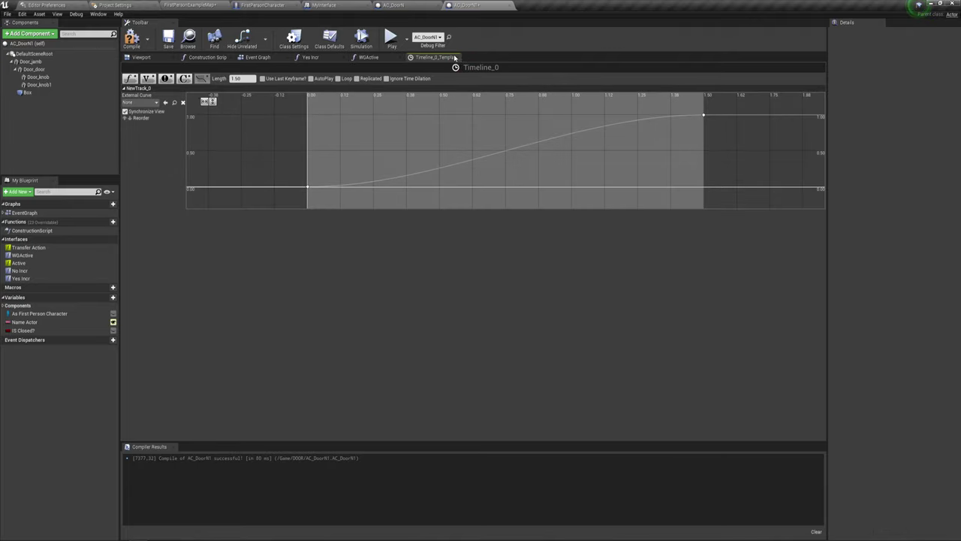
# Close the timeline editor, WGActive and Yes Incr tabs, and center the Event Graph on Timeline_0.
pyautogui.click(455, 57)
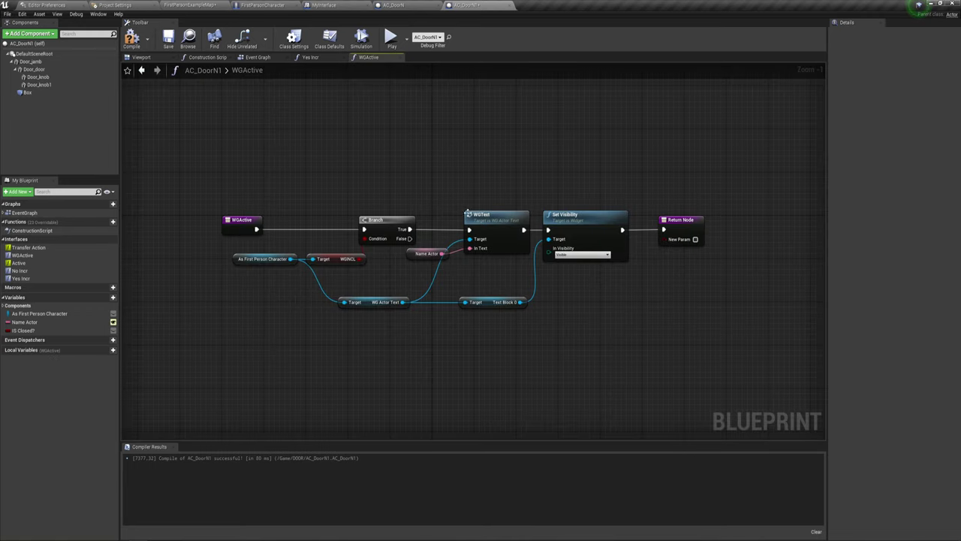
pyautogui.click(398, 58)
pyautogui.click(341, 58)
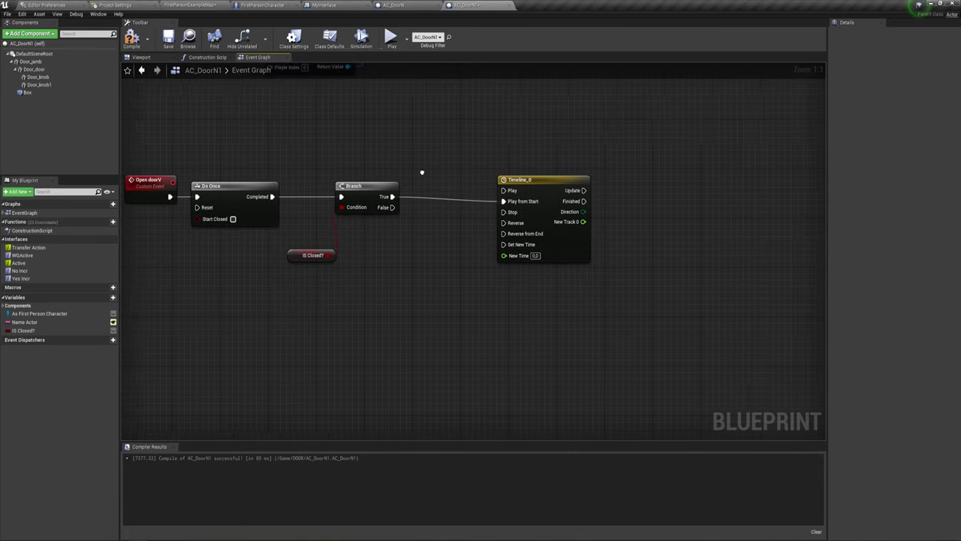
pyautogui.moveTo(422, 173); pyautogui.dragTo(361, 205, button='right')
pyautogui.click(461, 175)
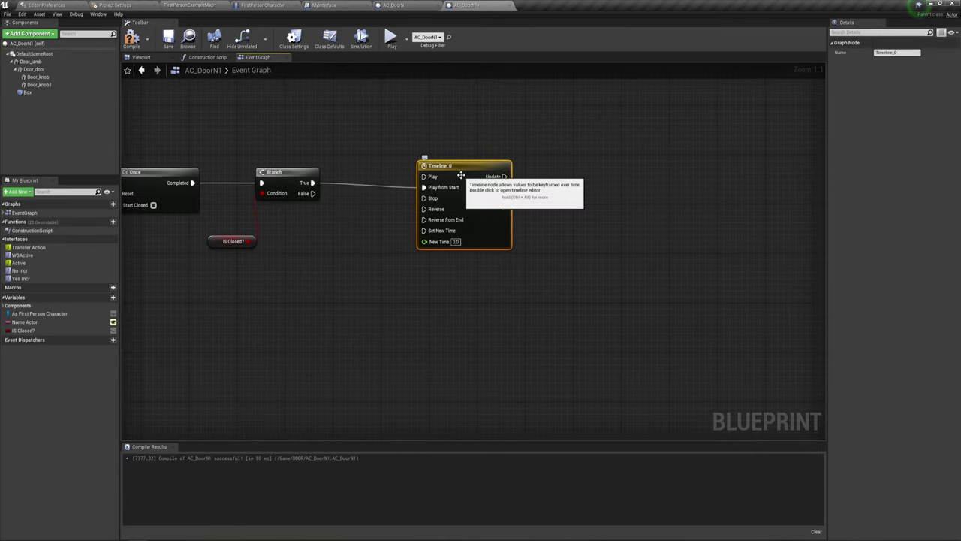
pyautogui.moveTo(496, 263)
pyautogui.mouseDown(button='right')
pyautogui.moveTo(429, 263)
pyautogui.moveTo(402, 217)
pyautogui.mouseUp(button='right')
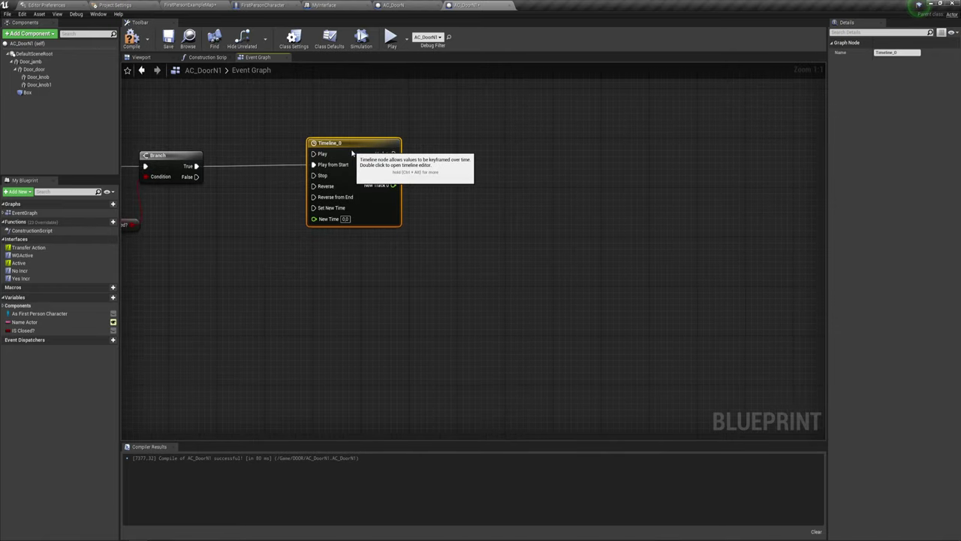
pyautogui.moveTo(457, 238); pyautogui.dragTo(422, 244, button='right')
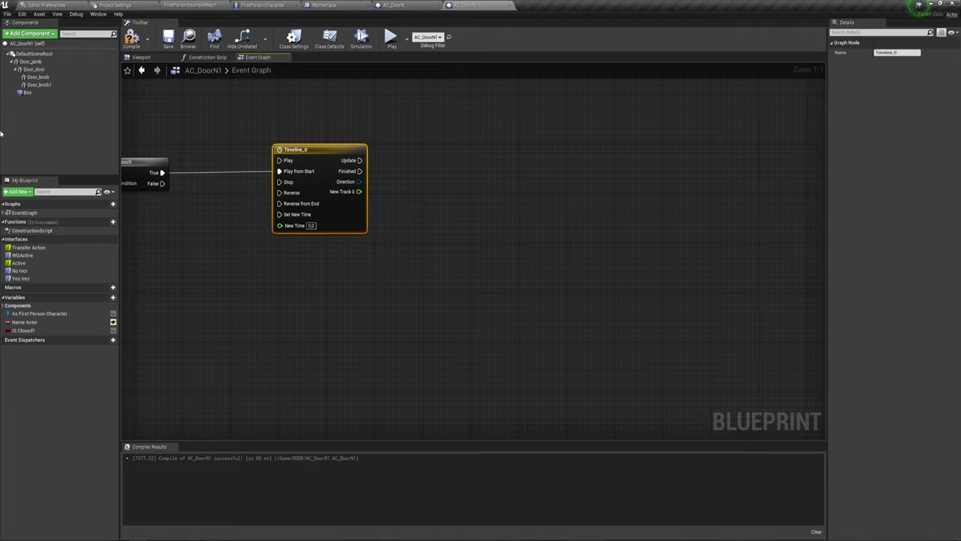
# Place a Door Door reference and add a SetRelativeRotation node on it, run by Timeline_0's Update.
pyautogui.moveTo(34, 70); pyautogui.dragTo(416, 149)
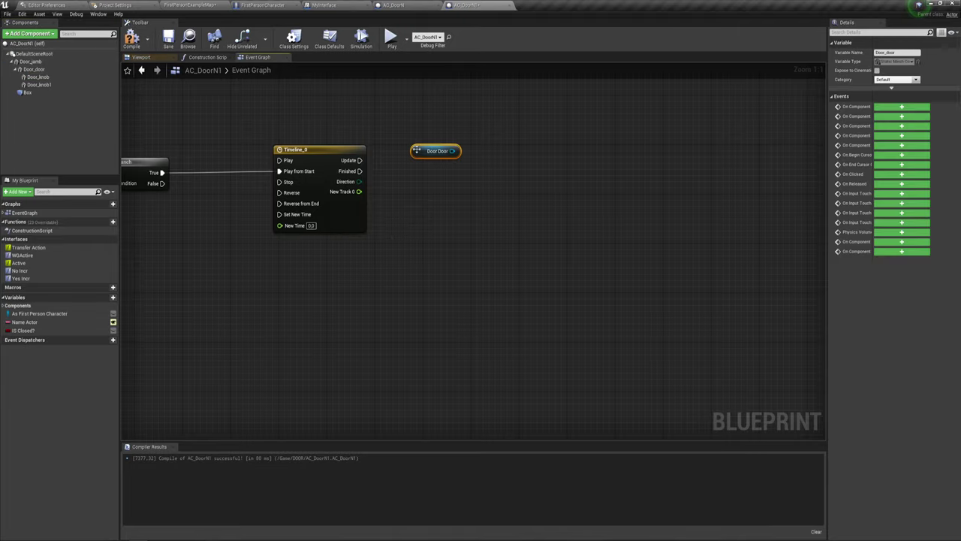
pyautogui.click(142, 57)
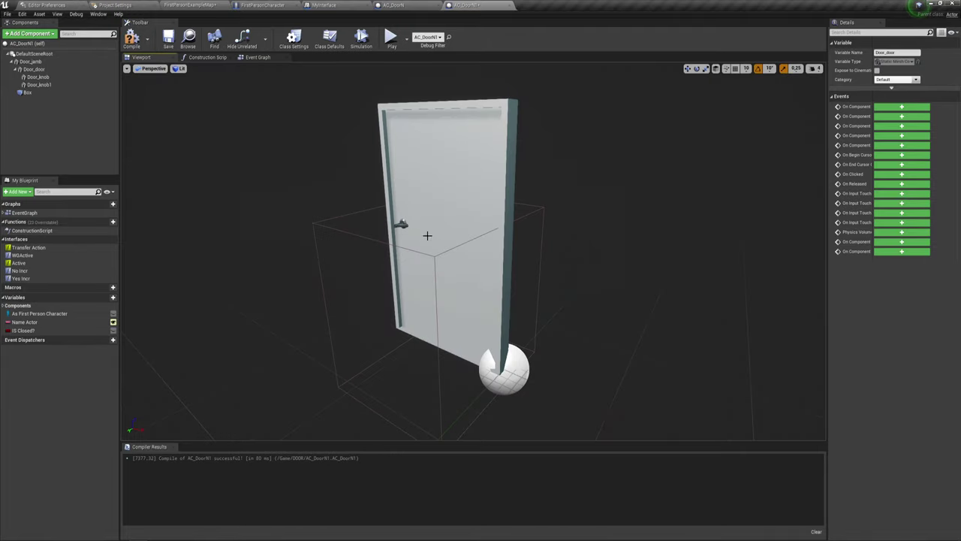
pyautogui.click(257, 57)
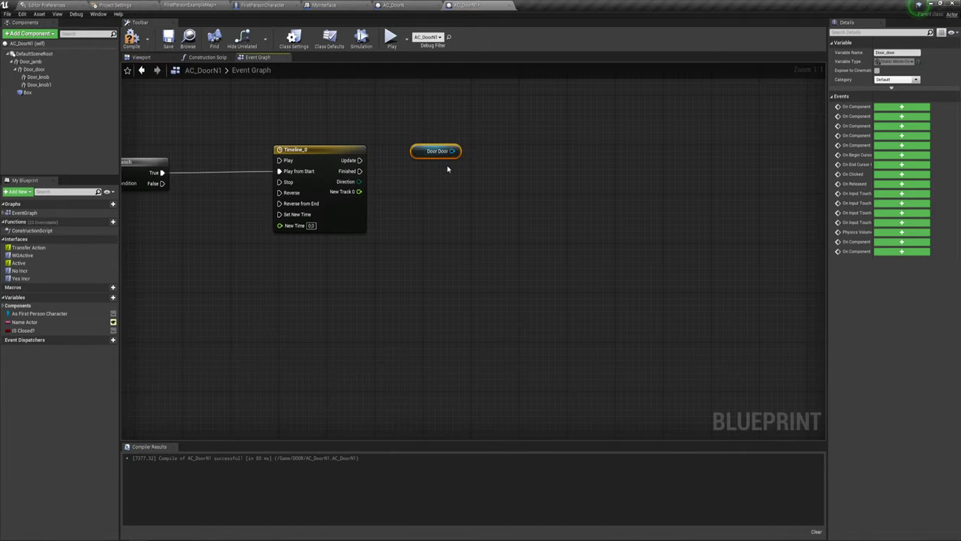
pyautogui.moveTo(452, 151); pyautogui.dragTo(493, 166)
pyautogui.write('set')
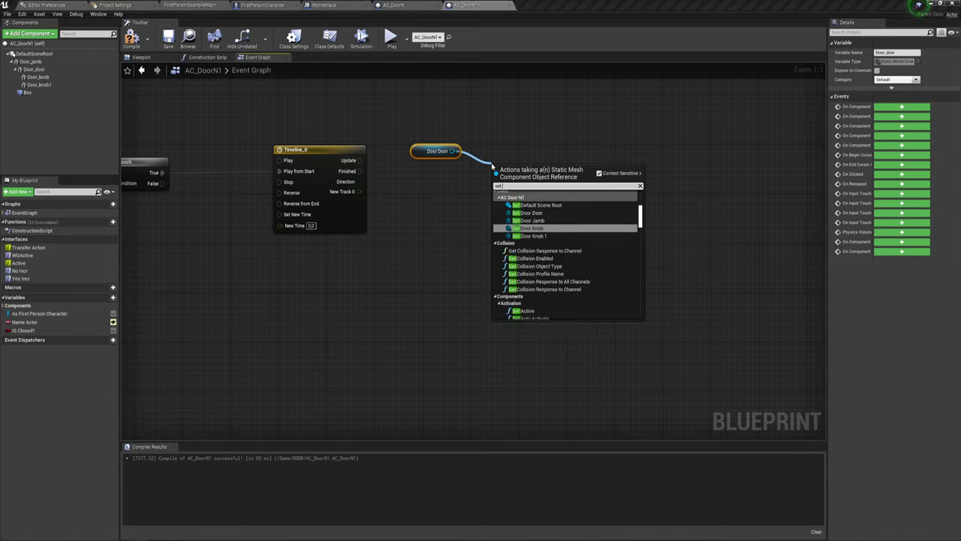
pyautogui.write(' re')
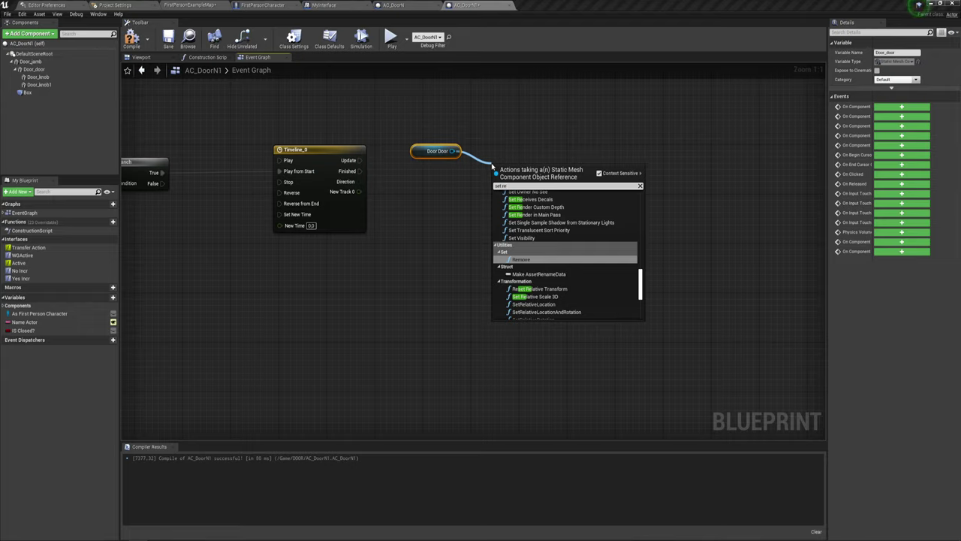
pyautogui.write('lati')
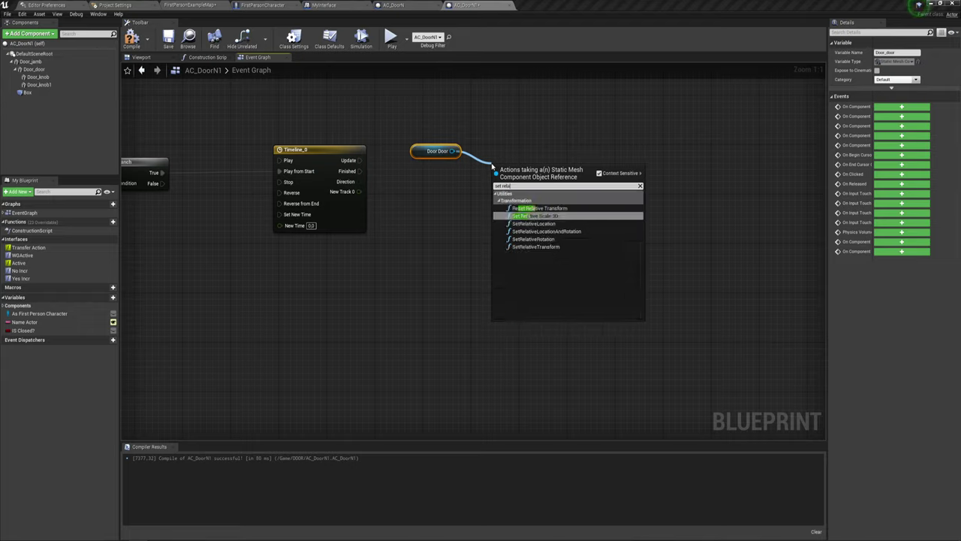
pyautogui.click(534, 239)
pyautogui.moveTo(495, 185); pyautogui.dragTo(360, 160)
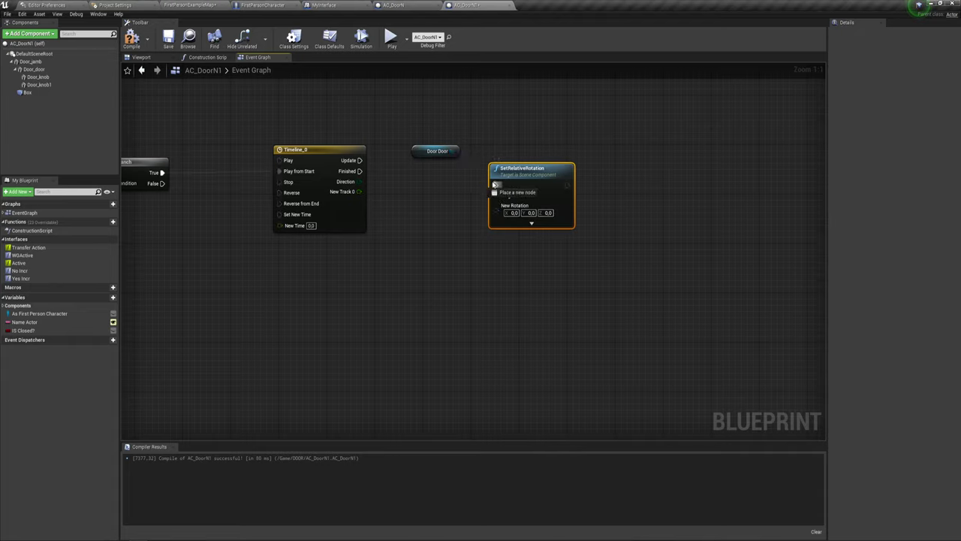
pyautogui.moveTo(520, 175); pyautogui.dragTo(551, 150)
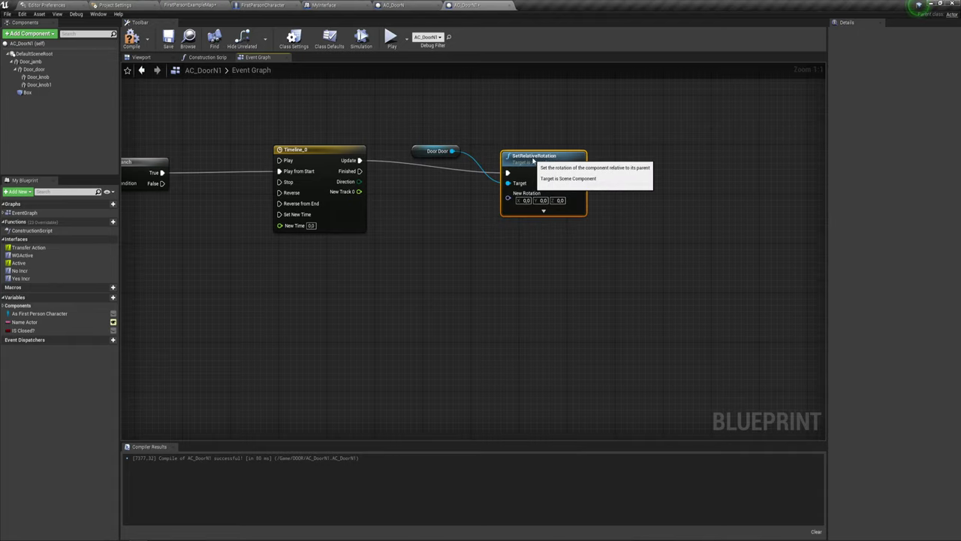
pyautogui.moveTo(419, 151); pyautogui.dragTo(541, 126)
# Split SetRelativeRotation's New Rotation pin into Roll, Pitch and Yaw.
pyautogui.moveTo(535, 256); pyautogui.dragTo(496, 247, button='right')
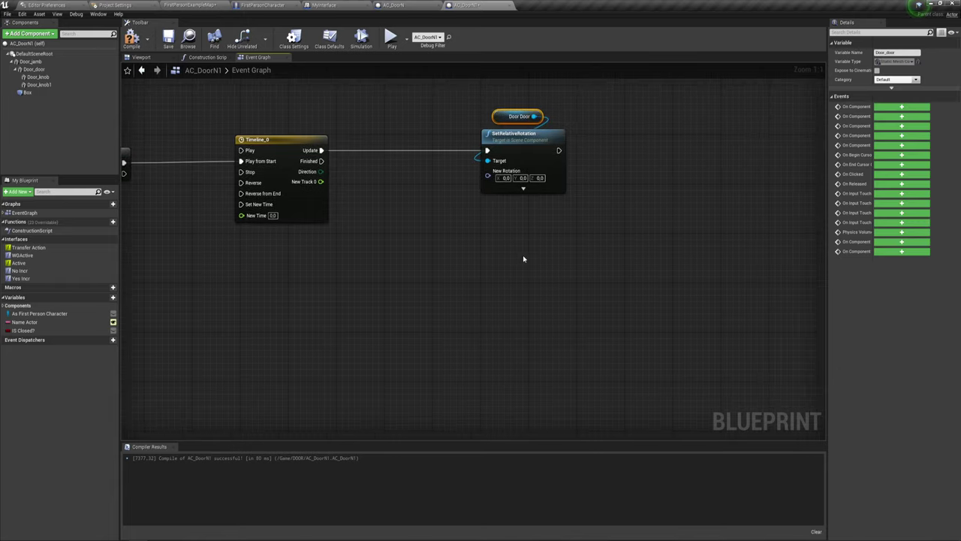
pyautogui.rightClick(517, 172)
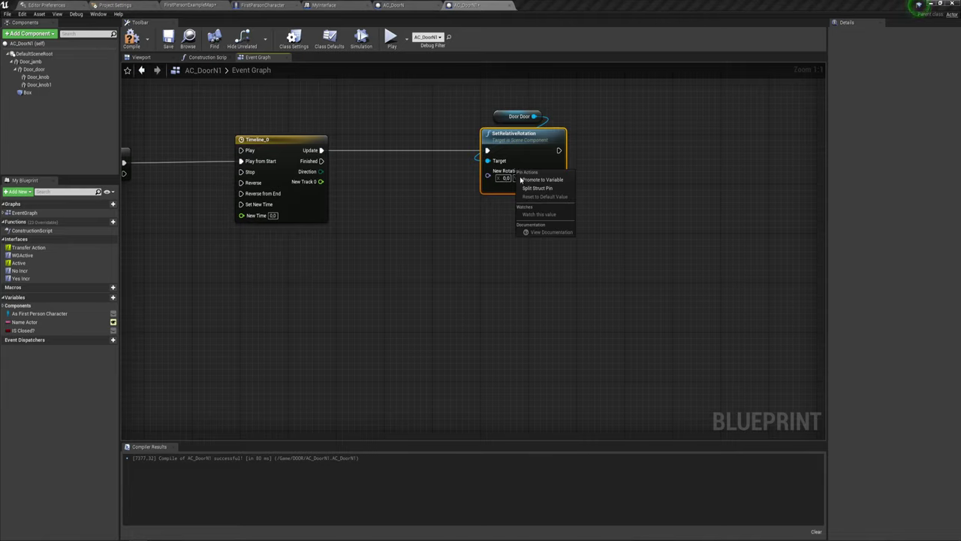
pyautogui.click(544, 193)
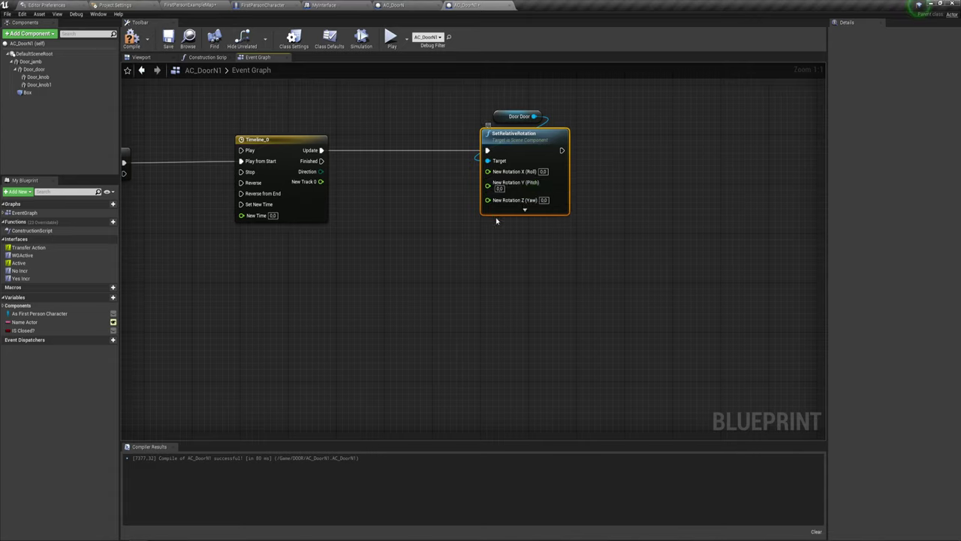
# Create a Lerp node wired into the Yaw input.
pyautogui.moveTo(489, 200); pyautogui.dragTo(437, 278)
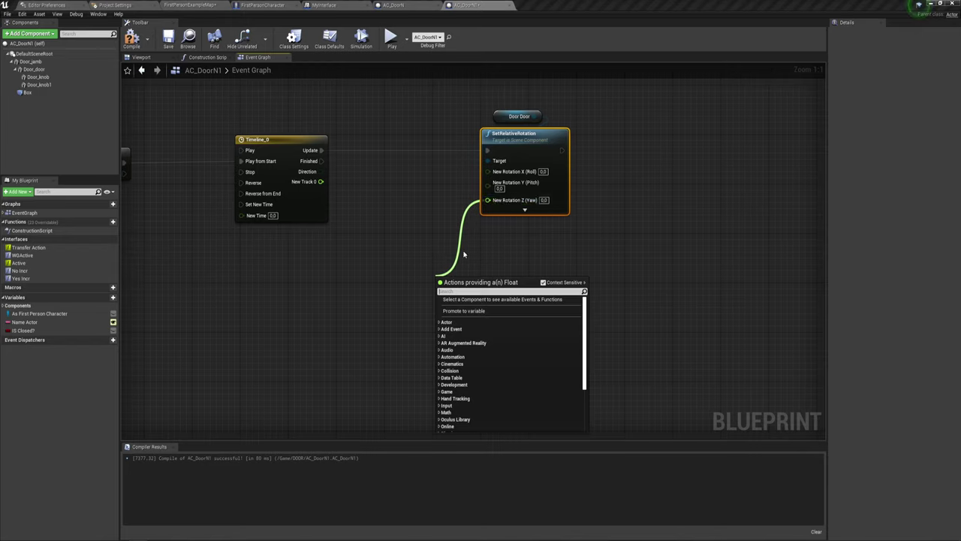
pyautogui.write('le')
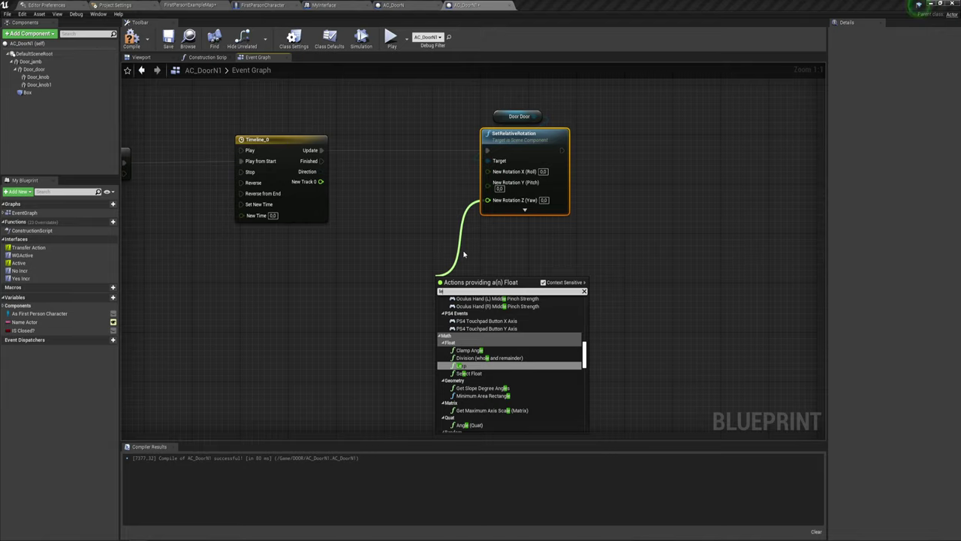
pyautogui.write('rp')
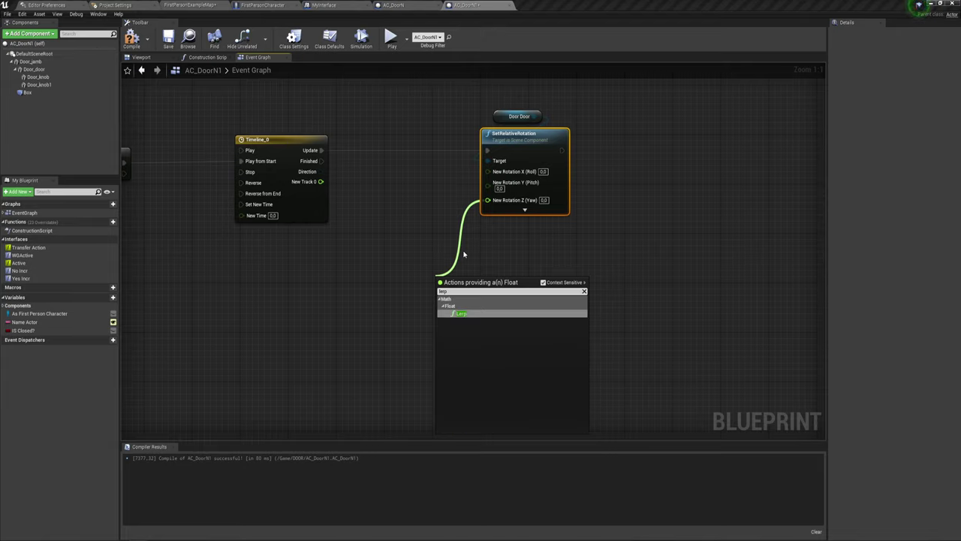
pyautogui.press('Return')
# Position the Lerp below the Timeline and wire New Track 0 into its Alpha.
pyautogui.moveTo(450, 281); pyautogui.dragTo(397, 237)
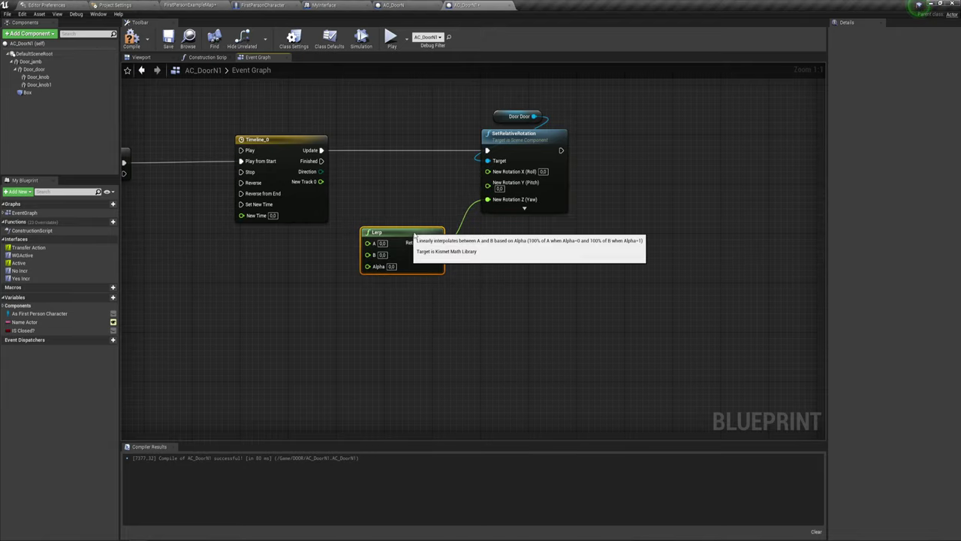
pyautogui.moveTo(505, 275)
pyautogui.mouseDown(button='right')
pyautogui.moveTo(518, 284)
pyautogui.moveTo(541, 272)
pyautogui.mouseUp(button='right')
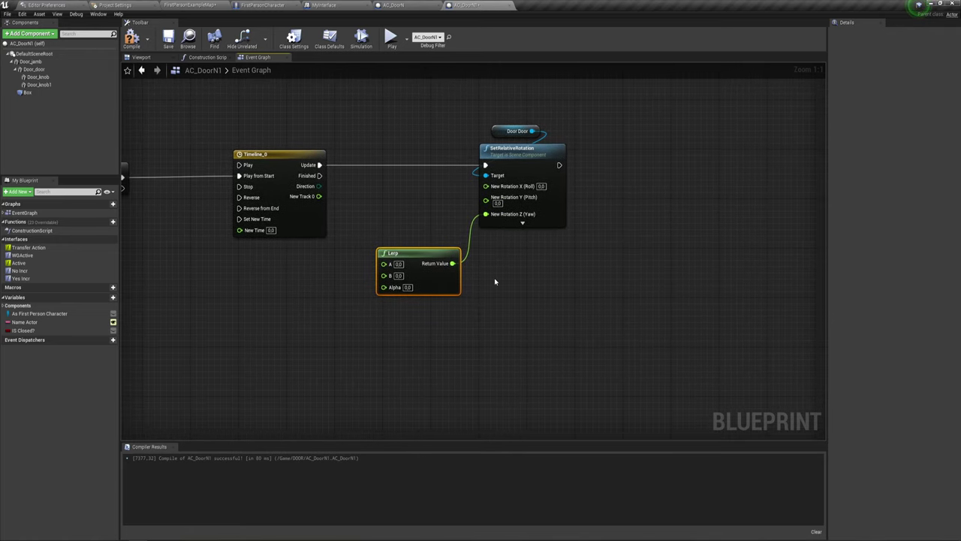
pyautogui.moveTo(318, 196)
pyautogui.mouseDown()
pyautogui.moveTo(359, 269)
pyautogui.moveTo(391, 291)
pyautogui.mouseUp()
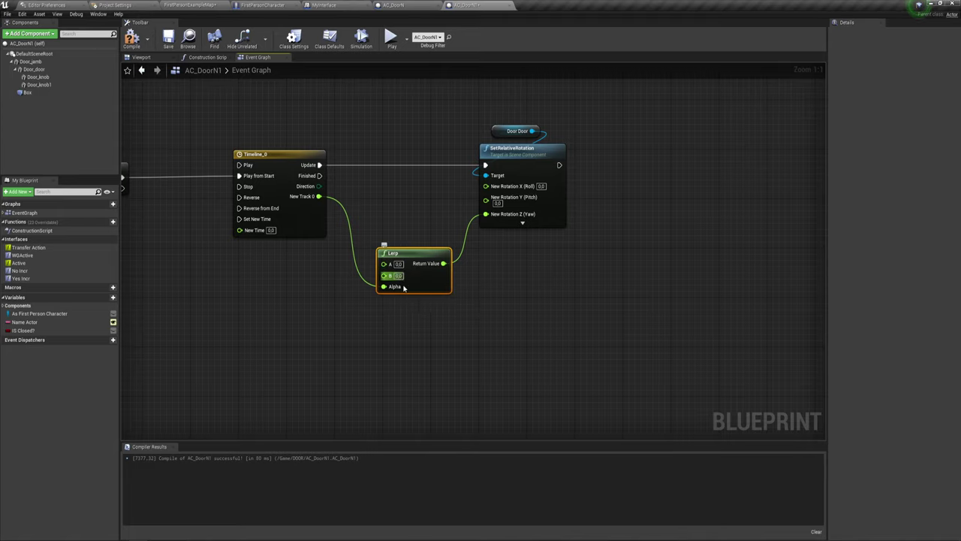
# Pull a connection from the Lerp's B input and search 'sel' in the action menu.
pyautogui.moveTo(404, 282)
pyautogui.mouseDown(button='right')
pyautogui.moveTo(543, 257)
pyautogui.moveTo(511, 249)
pyautogui.mouseUp(button='right')
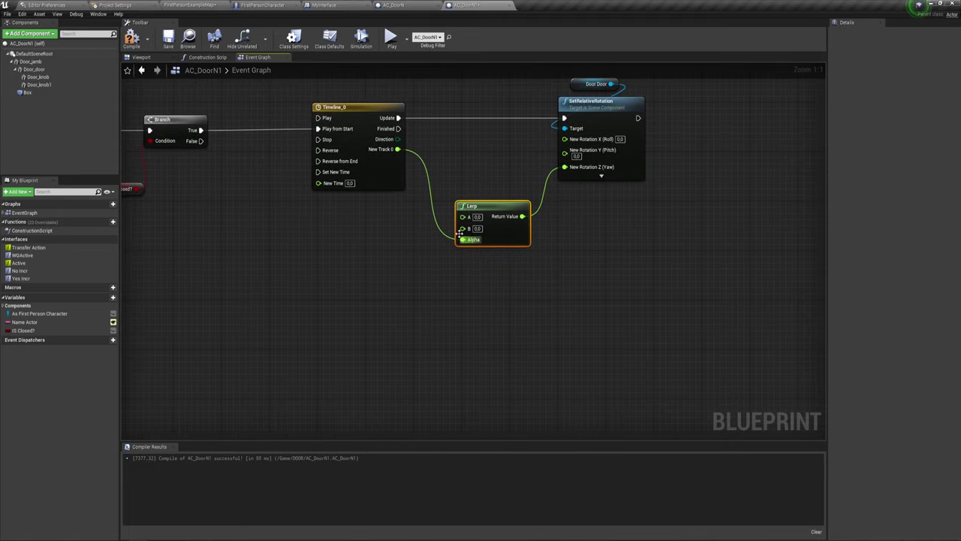
pyautogui.moveTo(463, 228); pyautogui.dragTo(424, 255)
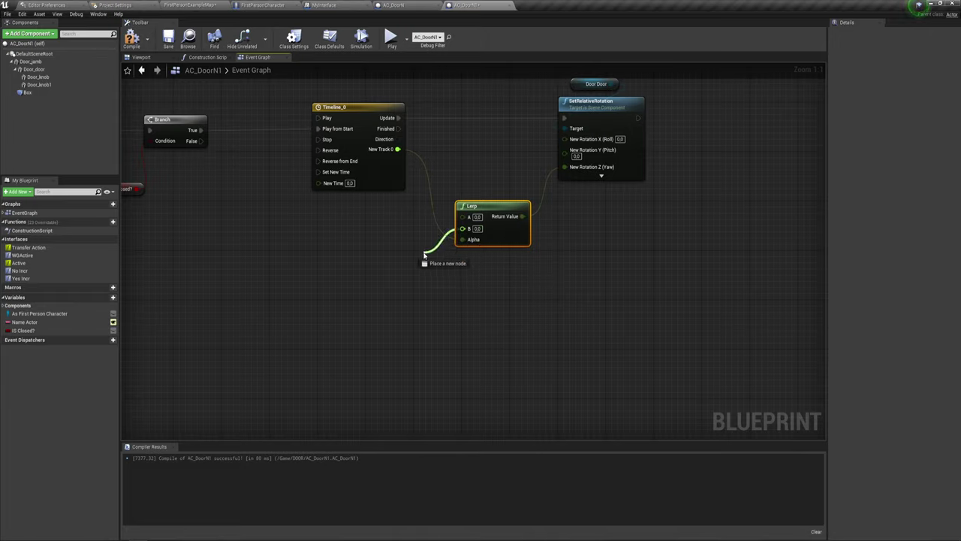
pyautogui.write('sel')
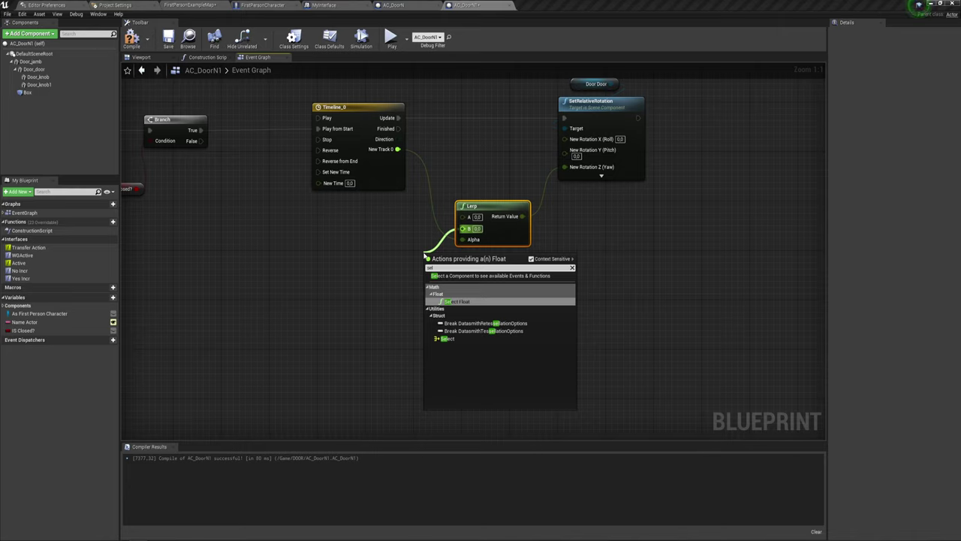
pyautogui.click(468, 302)
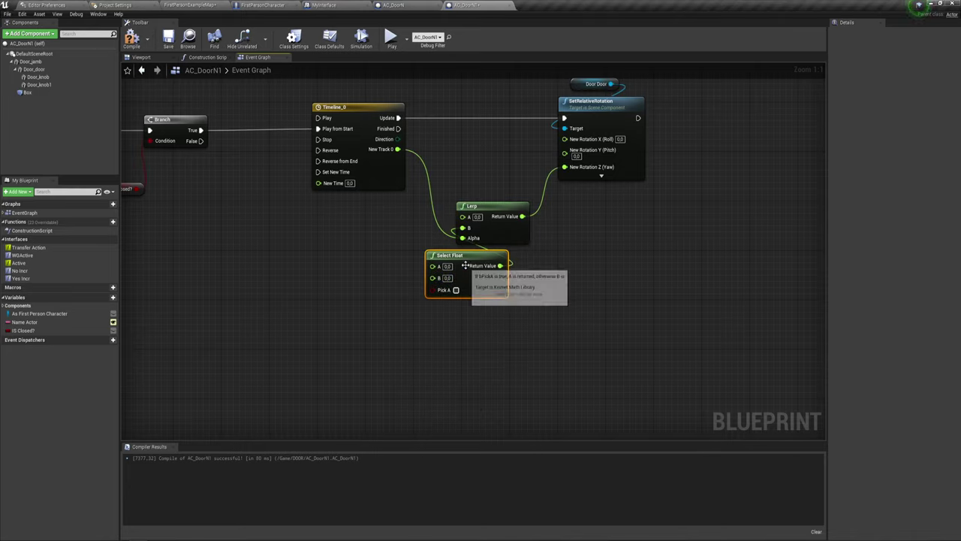
pyautogui.moveTo(461, 261); pyautogui.dragTo(384, 252)
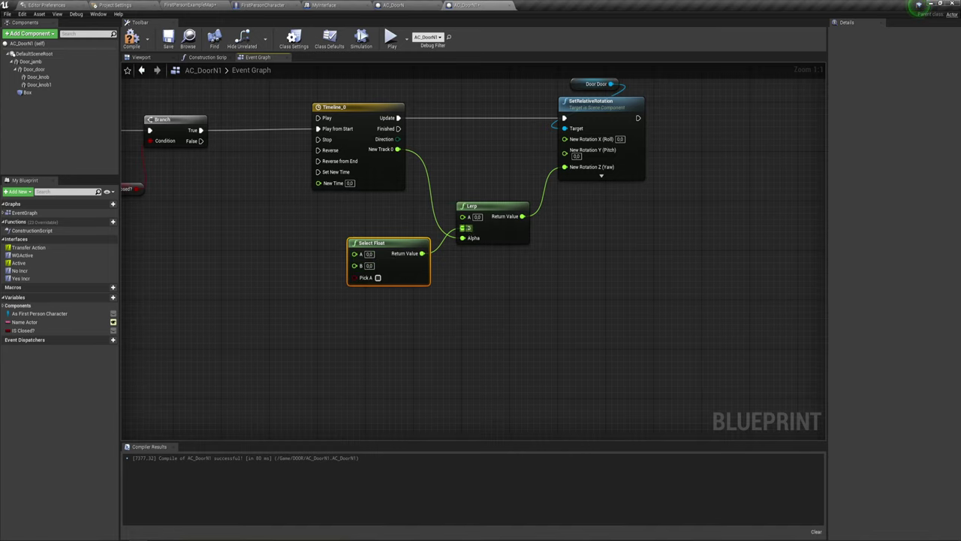
pyautogui.moveTo(471, 229); pyautogui.dragTo(511, 226, button='right')
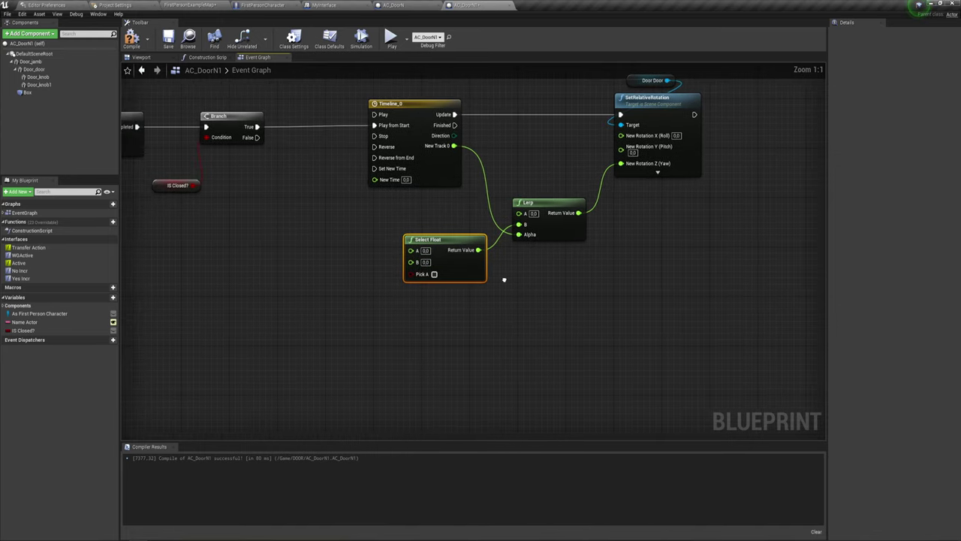
pyautogui.moveTo(504, 275); pyautogui.dragTo(590, 297, button='right')
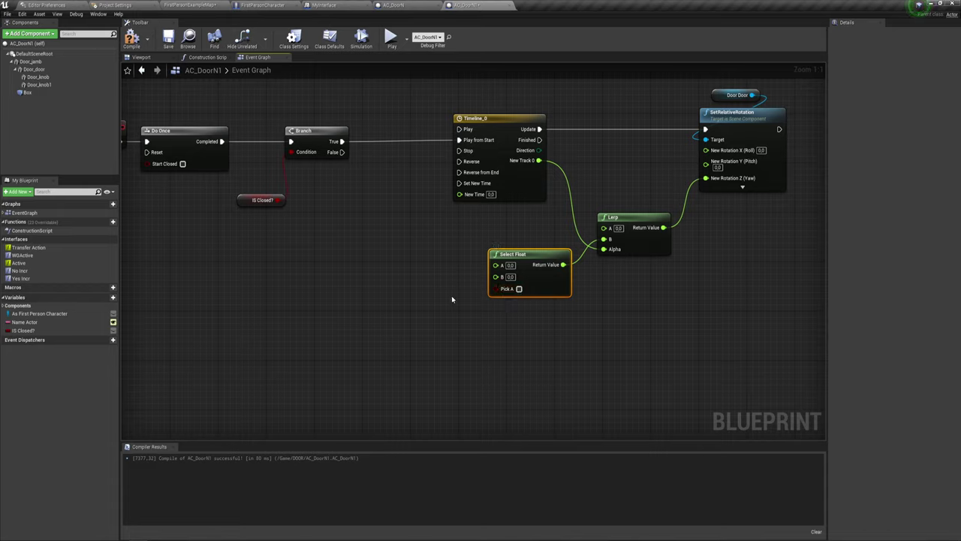
pyautogui.moveTo(452, 295); pyautogui.dragTo(529, 290)
pyautogui.moveTo(451, 233); pyautogui.dragTo(300, 210, button='right')
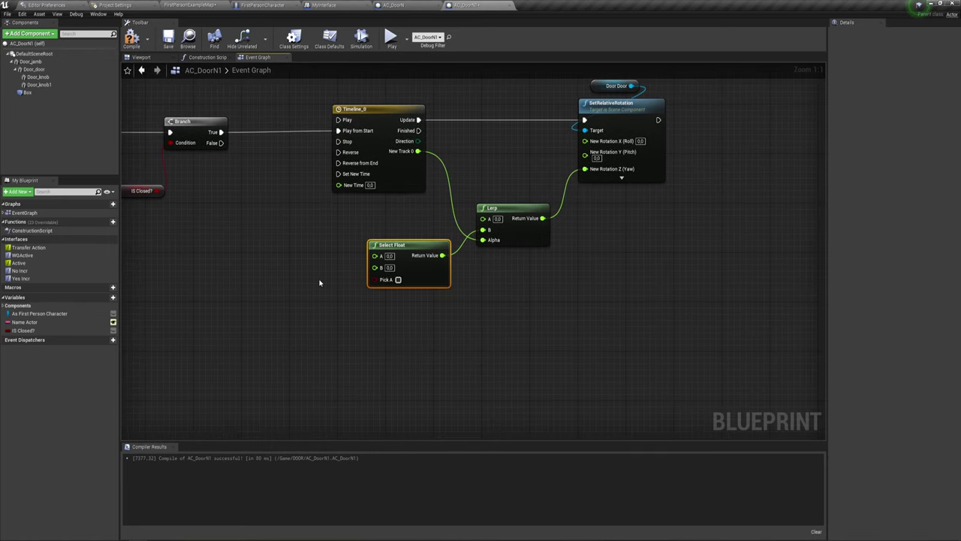
pyautogui.click(319, 282)
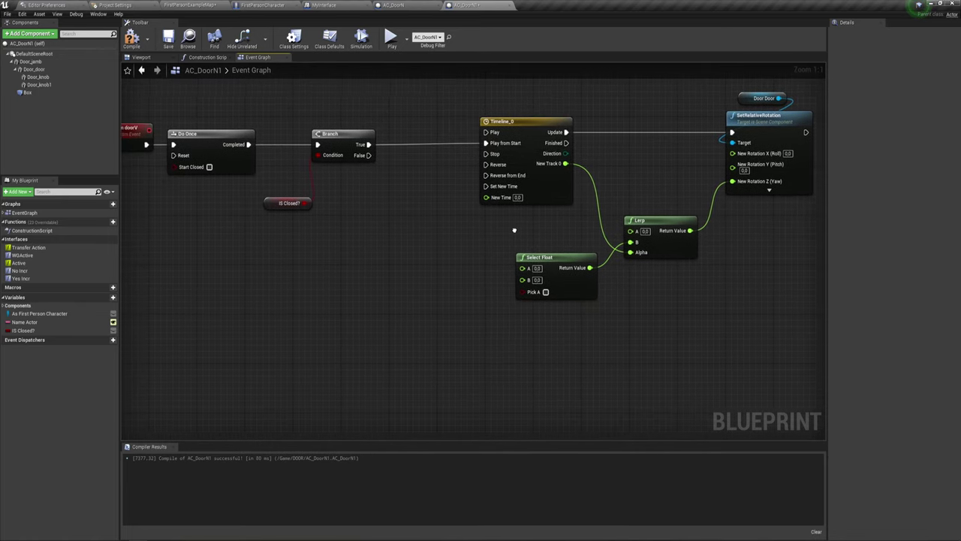
pyautogui.moveTo(304, 239)
pyautogui.mouseDown(button='right')
pyautogui.moveTo(553, 255)
pyautogui.moveTo(525, 246)
pyautogui.mouseUp(button='right')
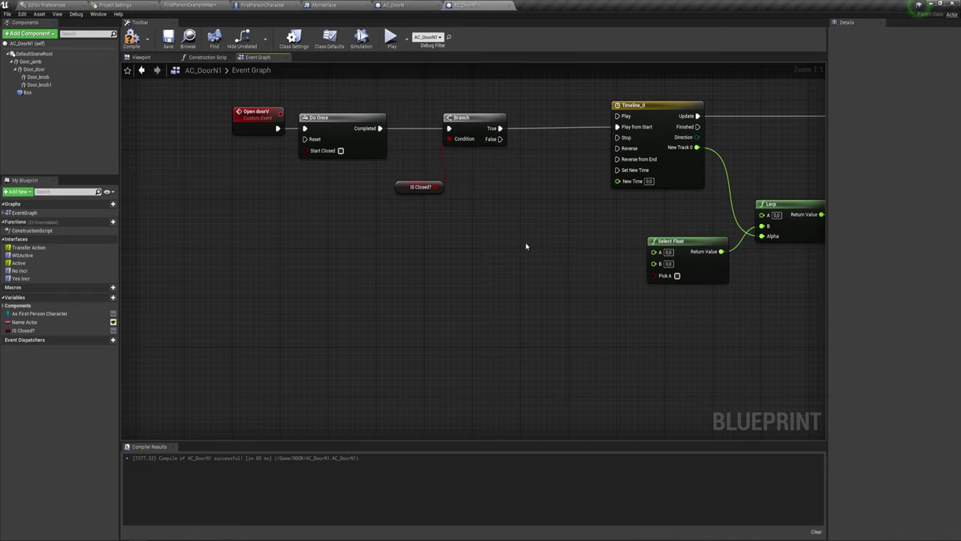
pyautogui.moveTo(314, 240); pyautogui.dragTo(348, 190, button='right')
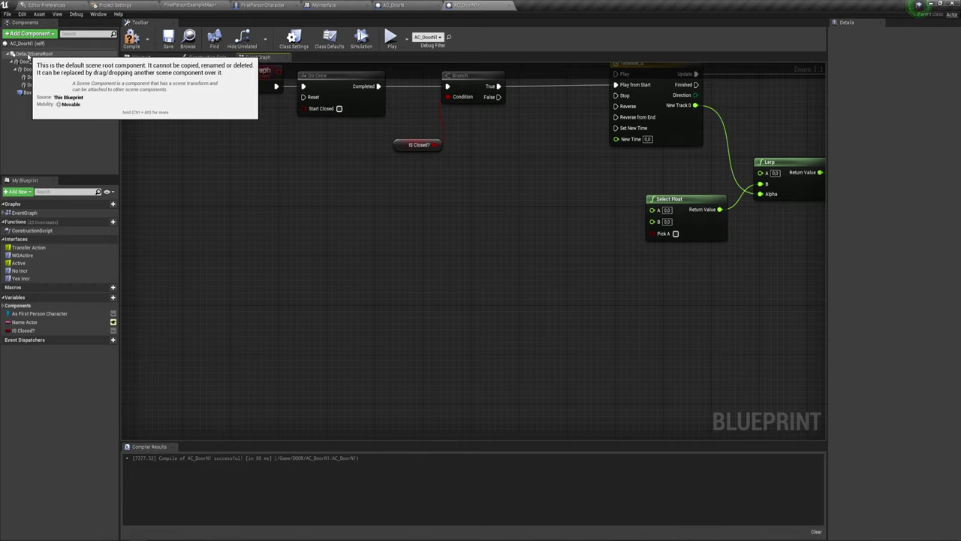
# Place a DefaultSceneRoot reference and attach a GetWorldLocation node to it.
pyautogui.moveTo(27, 54); pyautogui.dragTo(257, 177)
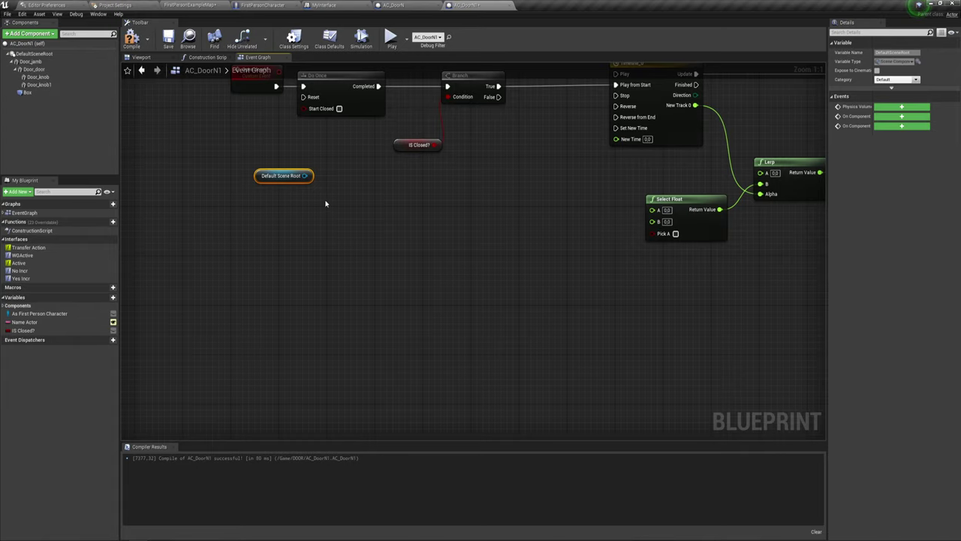
pyautogui.moveTo(325, 203); pyautogui.dragTo(303, 208, button='right')
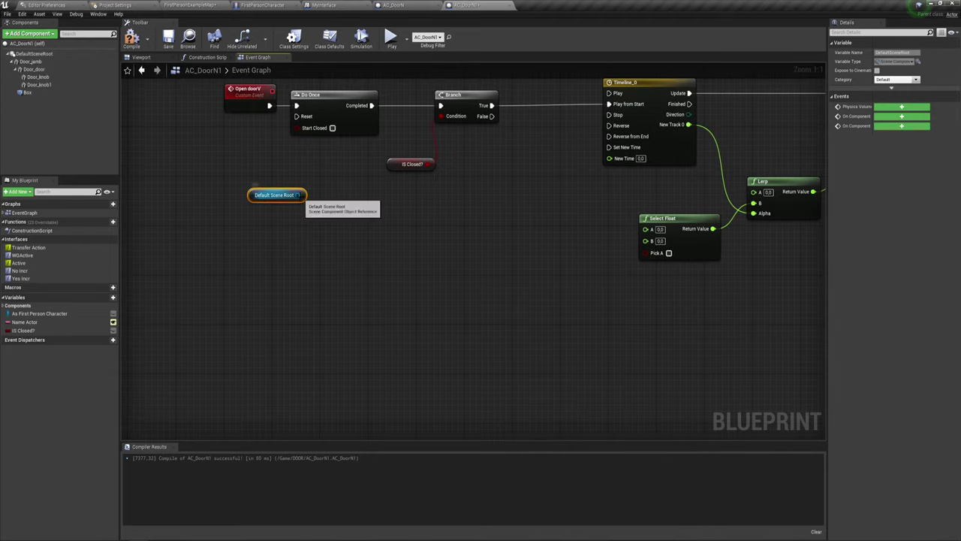
pyautogui.moveTo(299, 195); pyautogui.dragTo(362, 215)
pyautogui.write('get')
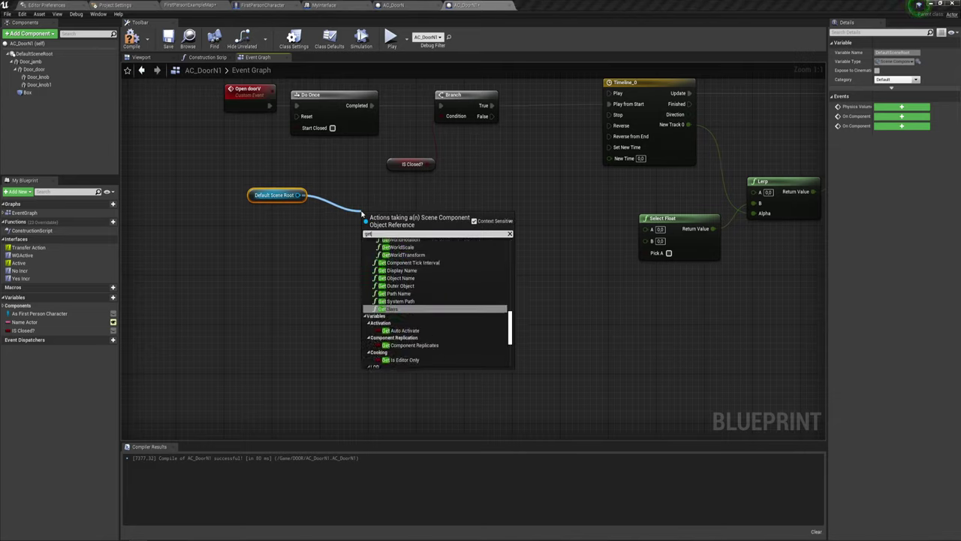
pyautogui.write(' wo')
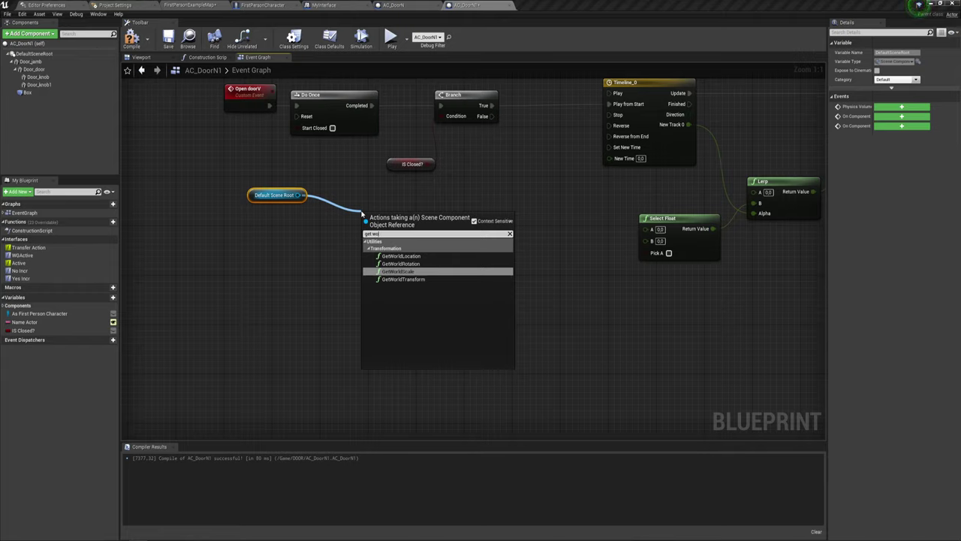
pyautogui.click(416, 256)
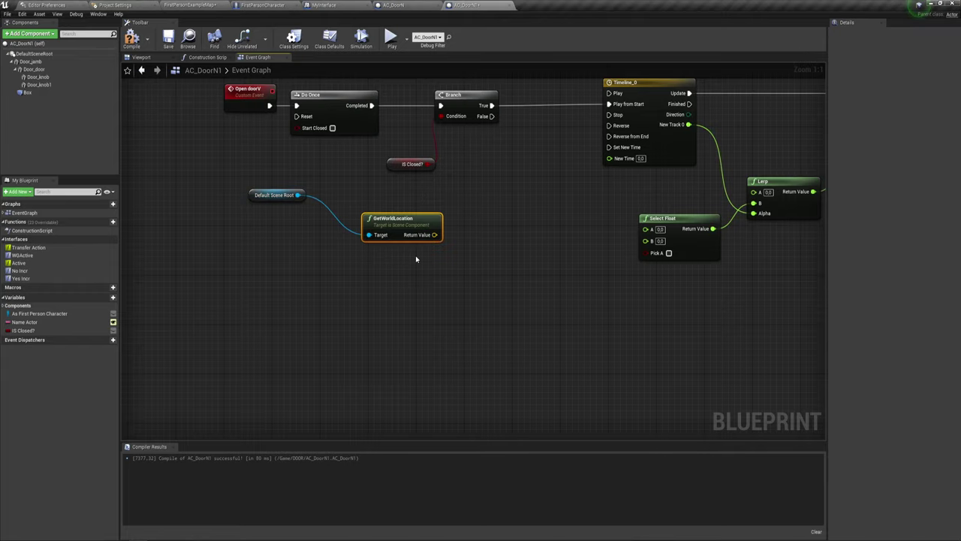
pyautogui.moveTo(370, 198); pyautogui.dragTo(375, 186)
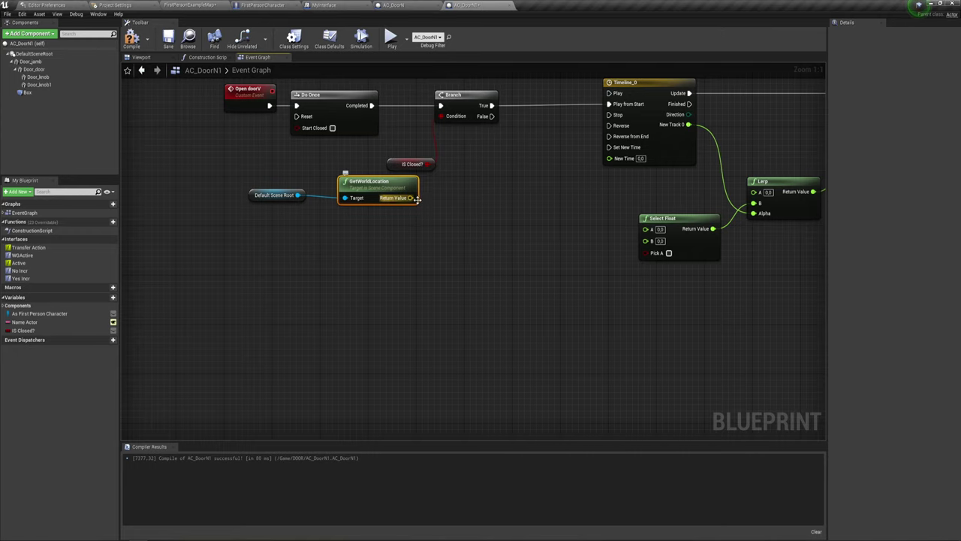
pyautogui.moveTo(414, 247); pyautogui.dragTo(386, 238, button='right')
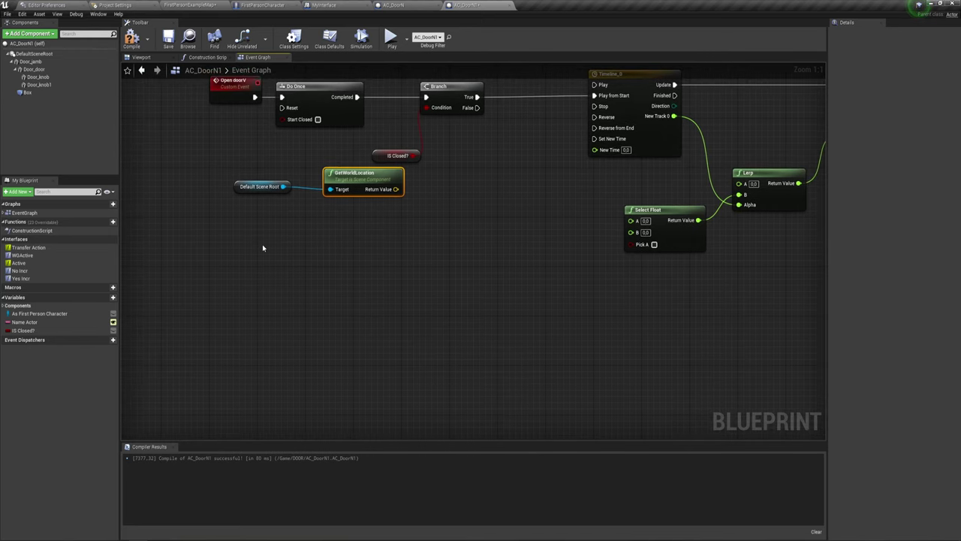
pyautogui.scroll(-1, 262, 243)
pyautogui.scroll(-2, 273, 247)
# Inspect the BeginPlay cast nodes to find the As First Person Character variable.
pyautogui.moveTo(386, 263); pyautogui.dragTo(398, 350, button='right')
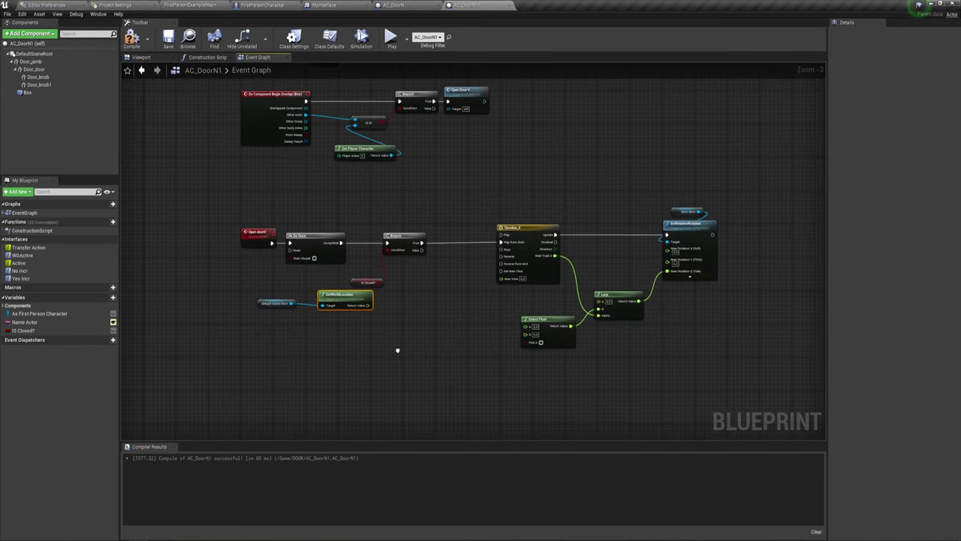
pyautogui.moveTo(427, 179); pyautogui.dragTo(411, 377, button='right')
pyautogui.moveTo(412, 241); pyautogui.dragTo(426, 266, button='right')
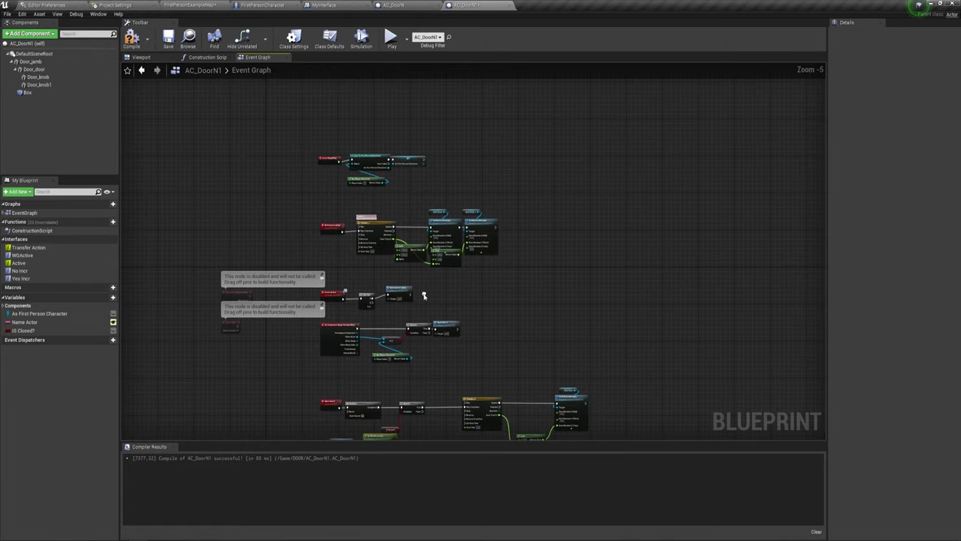
pyautogui.scroll(2, 388, 213)
pyautogui.moveTo(388, 208); pyautogui.dragTo(379, 294, button='right')
pyautogui.scroll(1, 316, 240)
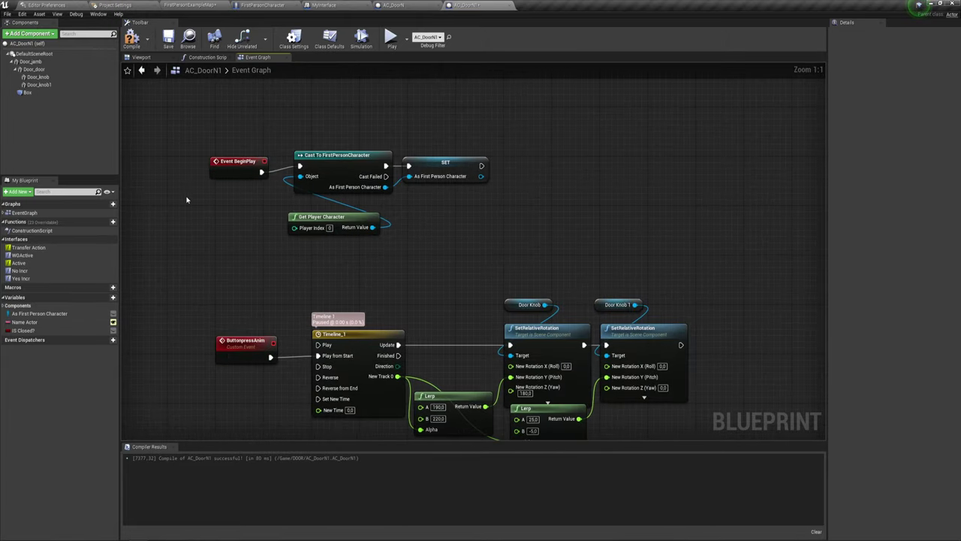
pyautogui.moveTo(301, 110); pyautogui.dragTo(379, 259)
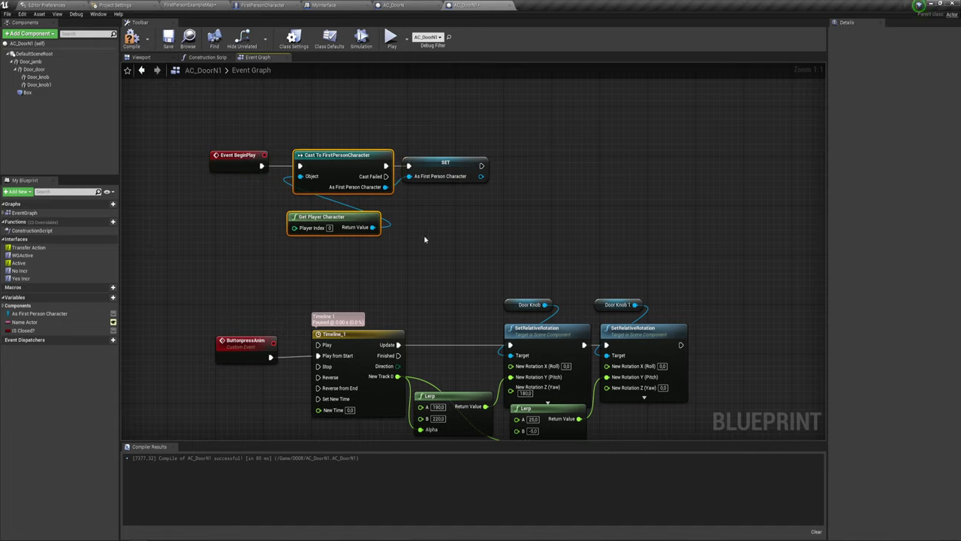
pyautogui.click(447, 167)
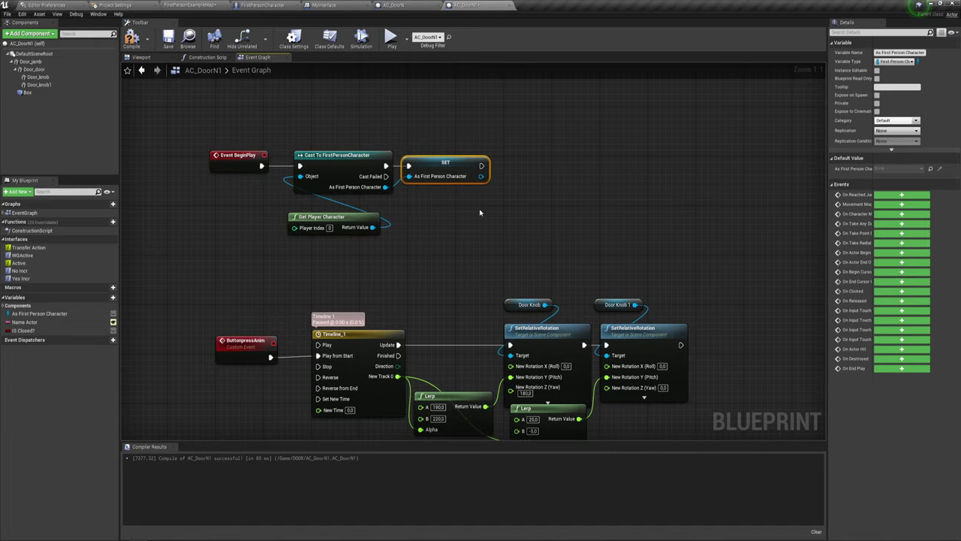
pyautogui.moveTo(480, 212)
pyautogui.mouseDown(button='right')
pyautogui.moveTo(450, 120)
pyautogui.moveTo(457, 4)
pyautogui.mouseUp(button='right')
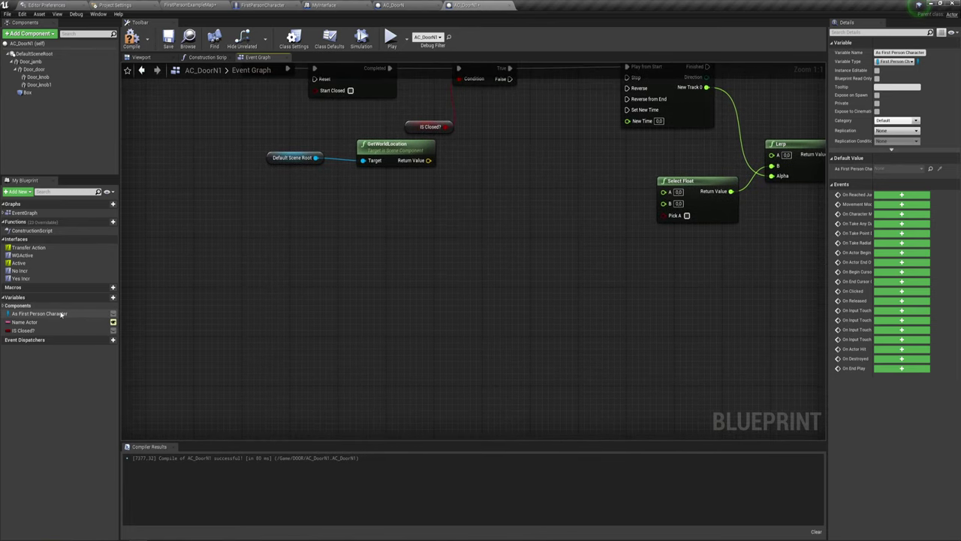
# Place an As First Person Character getter feeding a GetActorLocation node beneath GetWorldLocation.
pyautogui.moveTo(61, 316); pyautogui.dragTo(265, 220)
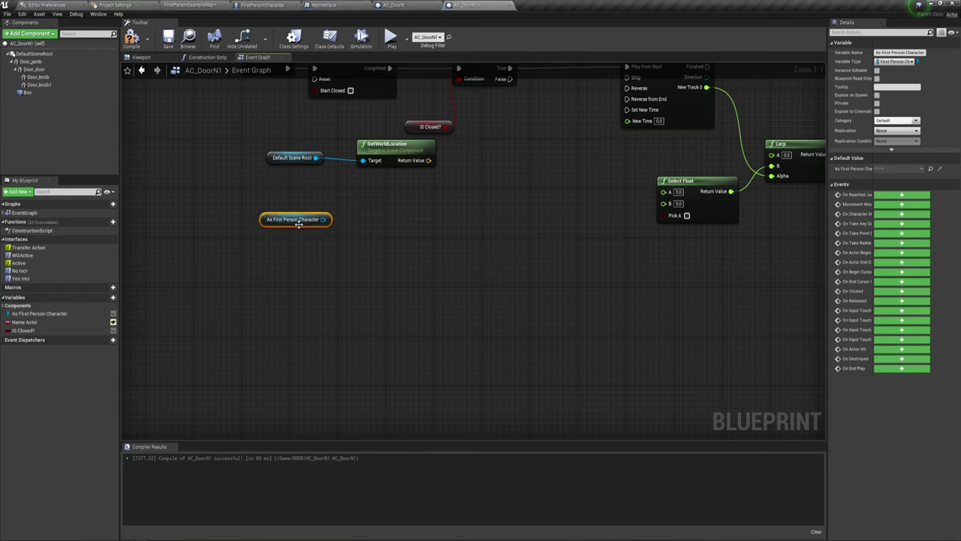
pyautogui.moveTo(323, 219); pyautogui.dragTo(373, 210)
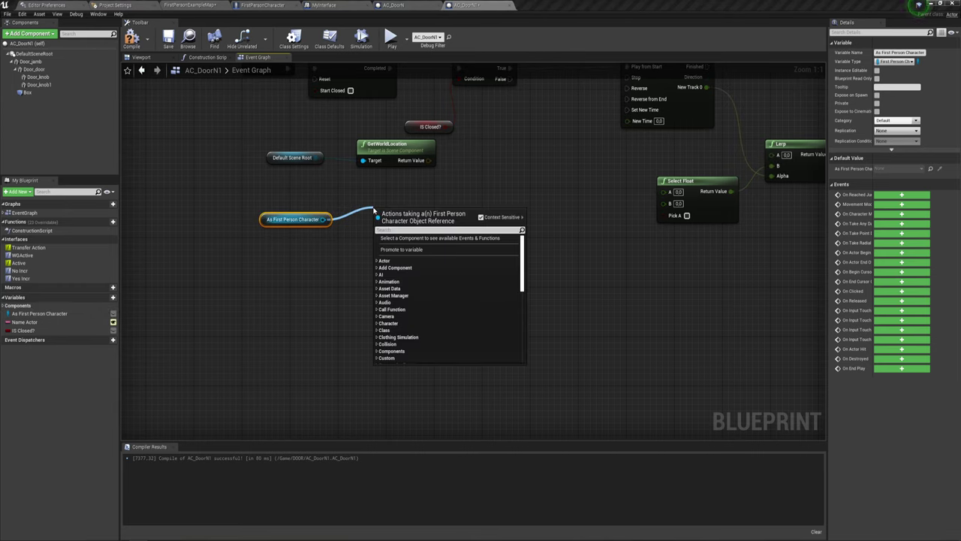
pyautogui.write('get')
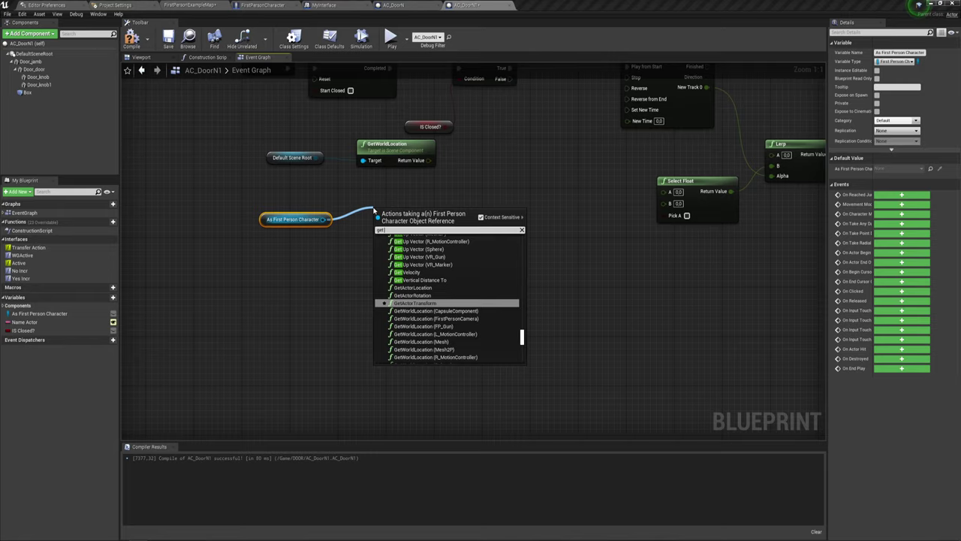
pyautogui.write(' act')
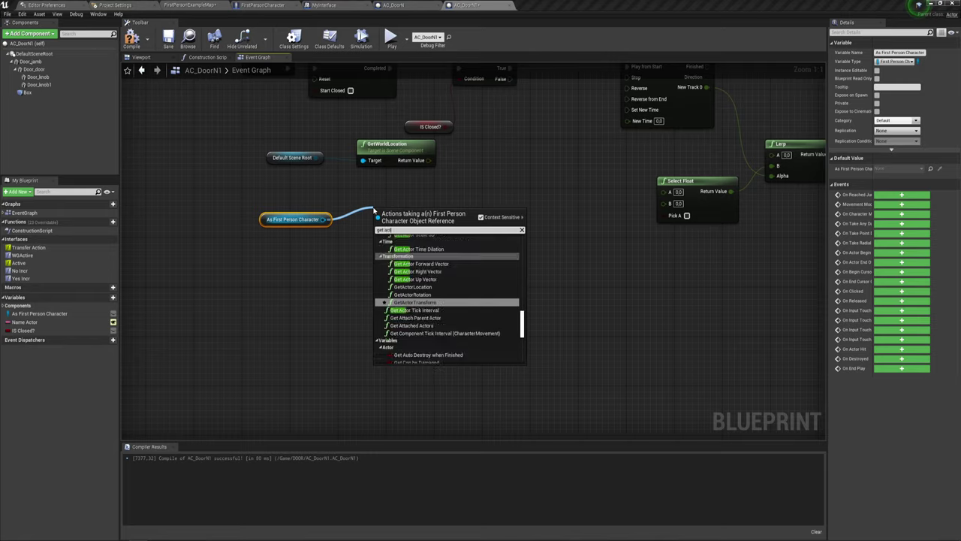
pyautogui.click(409, 287)
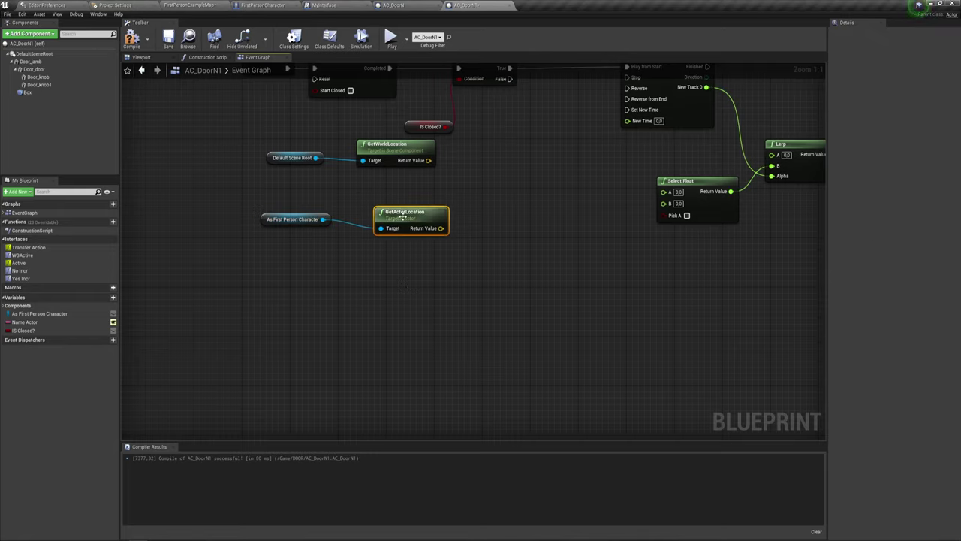
pyautogui.moveTo(394, 218); pyautogui.dragTo(376, 212)
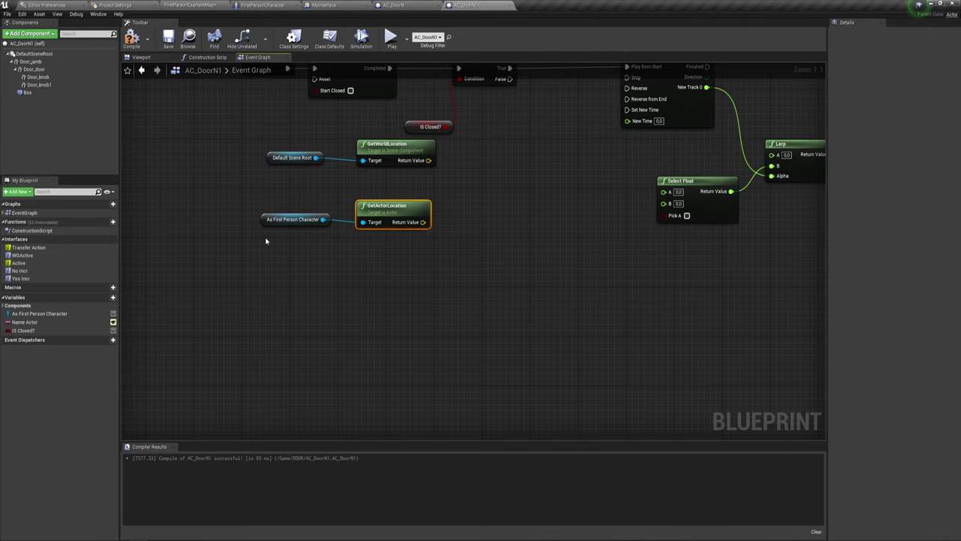
pyautogui.moveTo(271, 239)
pyautogui.mouseDown()
pyautogui.moveTo(391, 215)
pyautogui.moveTo(392, 191)
pyautogui.mouseUp()
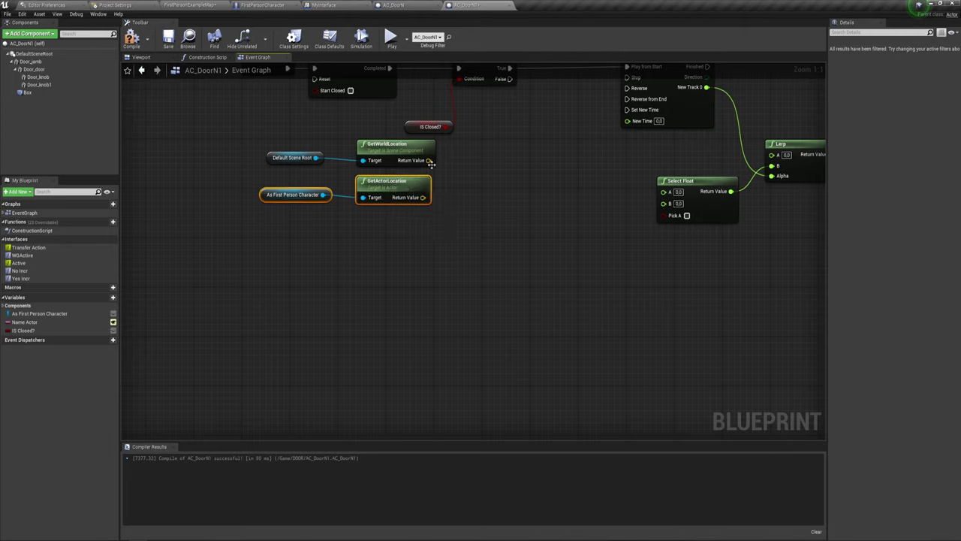
# Subtract GetActorLocation from GetWorldLocation with a vector - vector node, then shift the nodes left.
pyautogui.moveTo(428, 160); pyautogui.dragTo(466, 186)
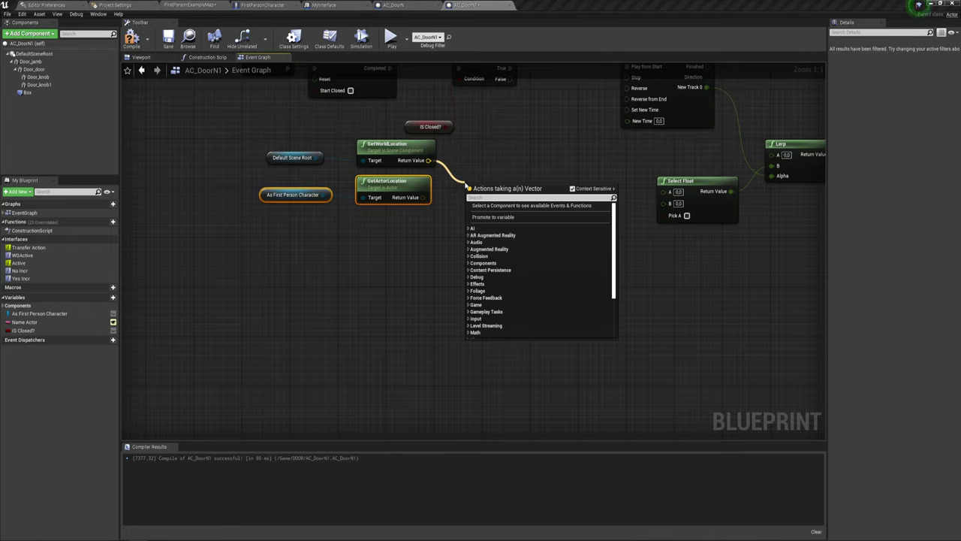
pyautogui.write('*')
pyautogui.click(509, 234)
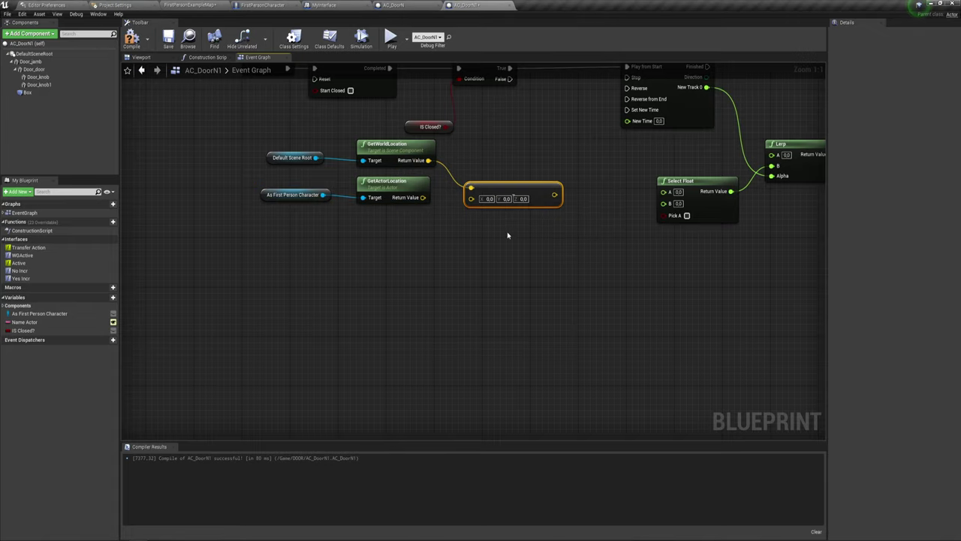
pyautogui.moveTo(471, 198); pyautogui.dragTo(423, 198)
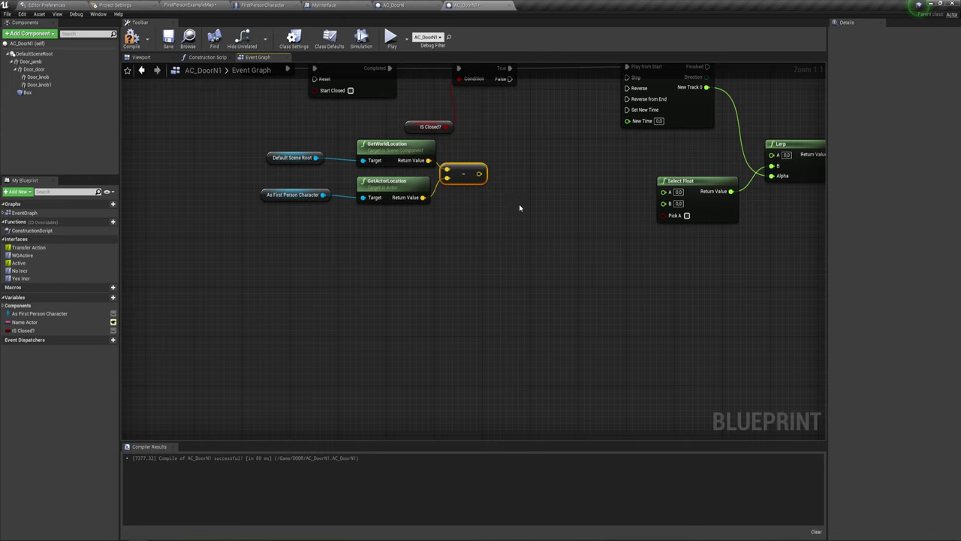
pyautogui.moveTo(519, 208); pyautogui.dragTo(472, 240, button='right')
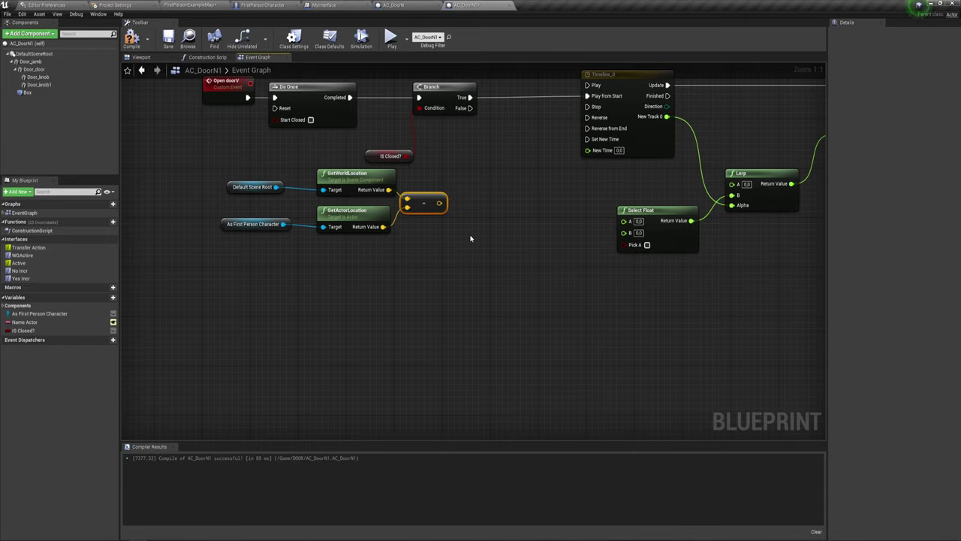
pyautogui.moveTo(216, 257)
pyautogui.mouseDown()
pyautogui.moveTo(428, 168)
pyautogui.moveTo(308, 179)
pyautogui.moveTo(319, 179)
pyautogui.mouseUp()
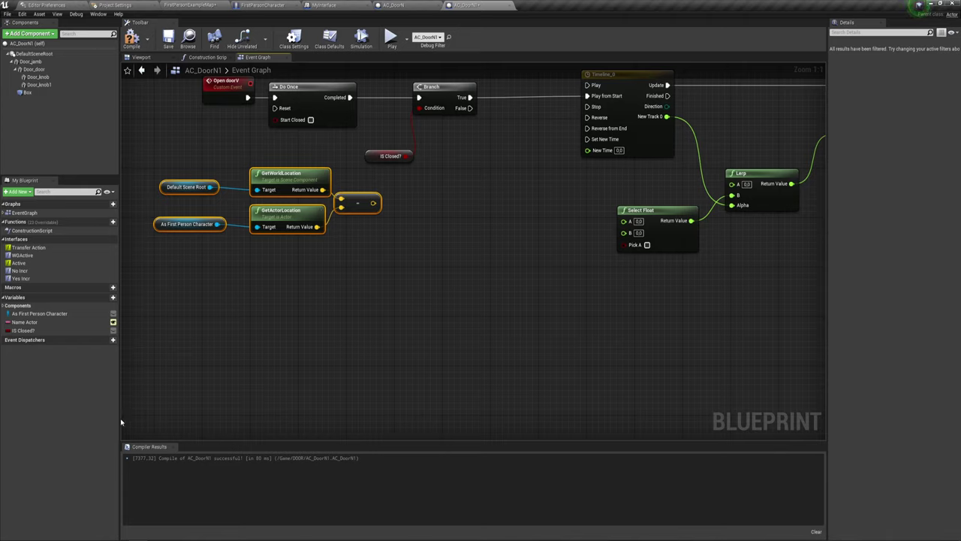
# Open All Actions for this Blueprint on empty graph space and search for '(0),0'.
pyautogui.rightClick(353, 251)
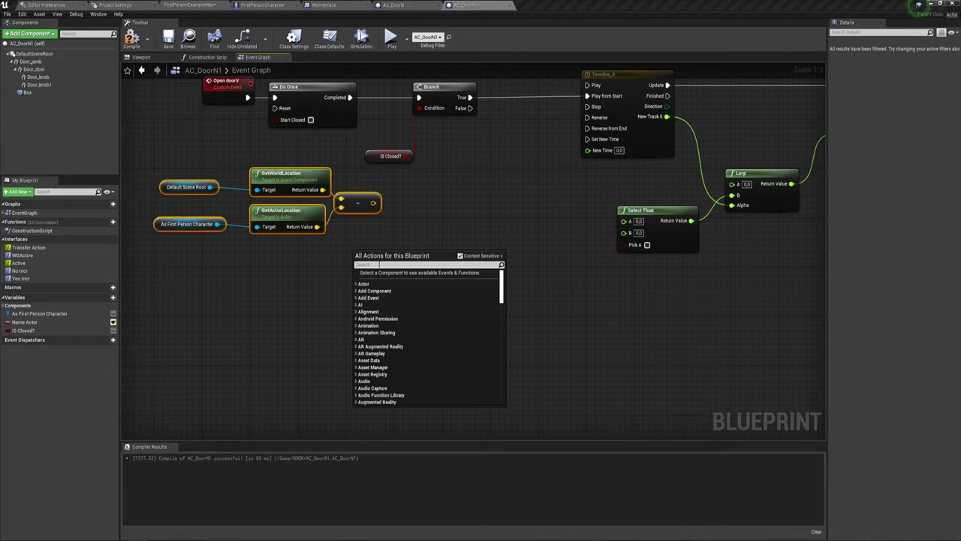
pyautogui.write('d')
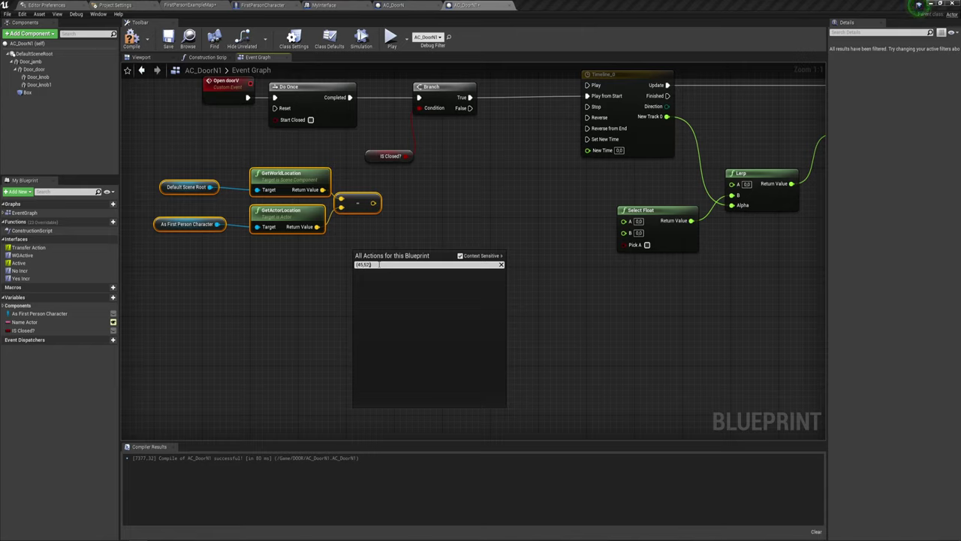
pyautogui.write(',2')
pyautogui.hotkey('ctrl', 'a')
pyautogui.write('(0)')
pyautogui.write(',0')
# Add a Normalize node fed by the location subtraction result.
pyautogui.click(391, 218)
pyautogui.moveTo(392, 204); pyautogui.dragTo(387, 204, button='right')
pyautogui.moveTo(387, 202); pyautogui.dragTo(420, 200)
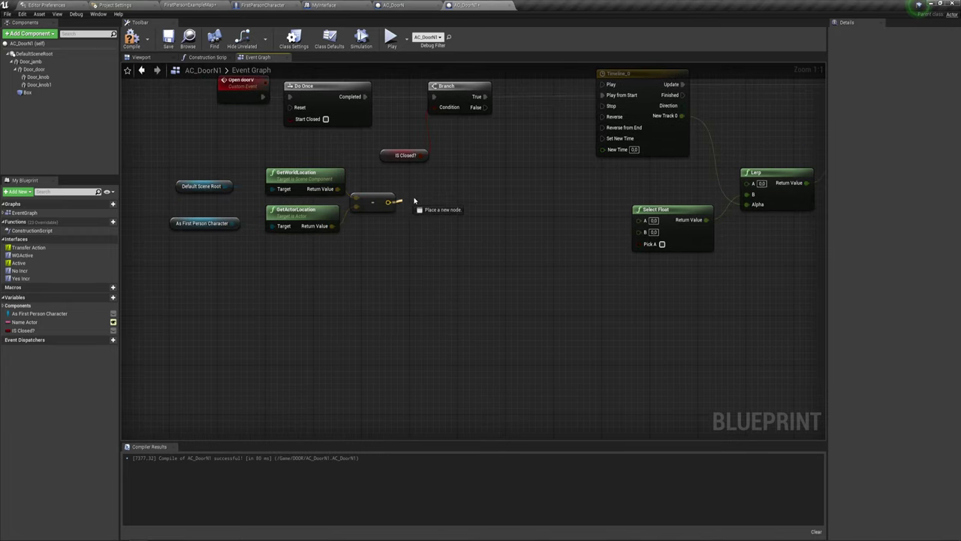
pyautogui.write('n')
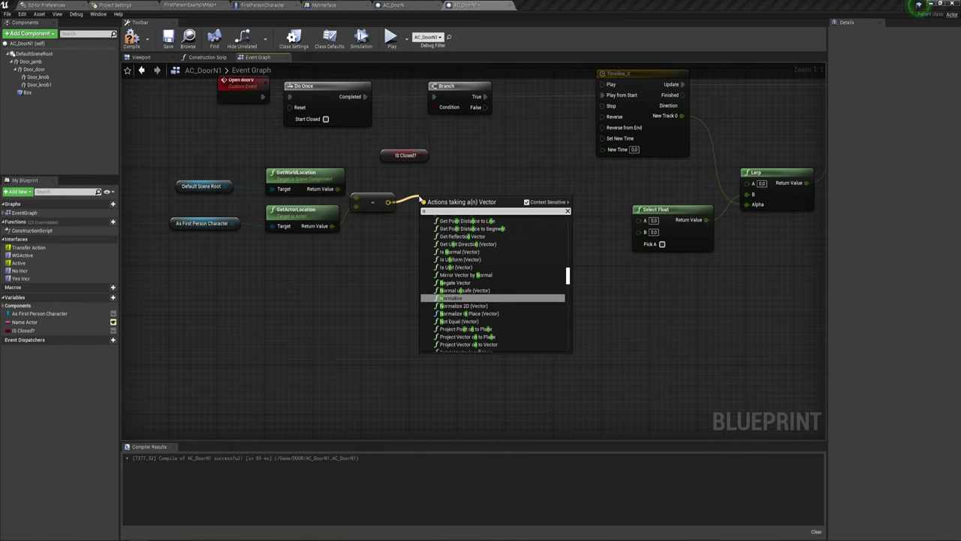
pyautogui.press('Return')
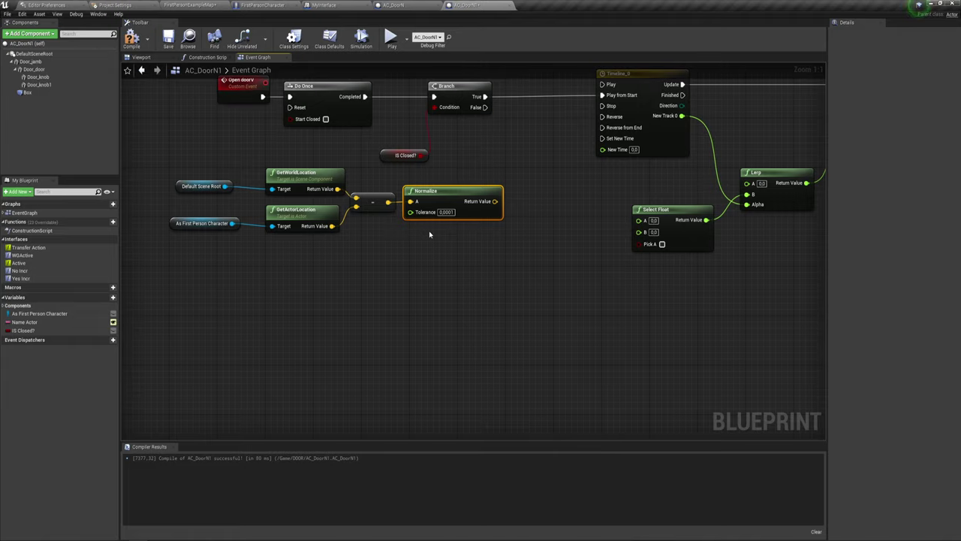
# Add a Get Forward Vector node from Default Scene Root and rearrange the location nodes.
pyautogui.moveTo(227, 186); pyautogui.dragTo(389, 243)
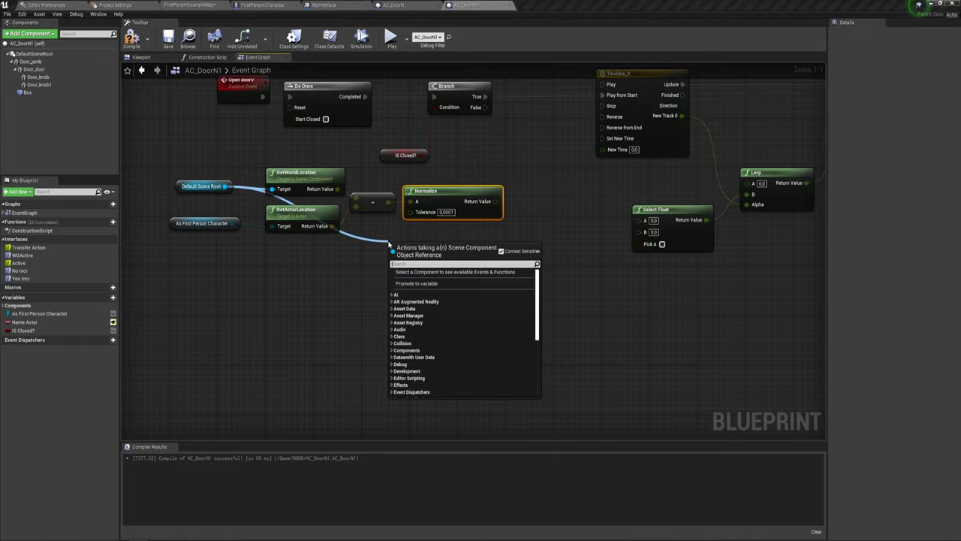
pyautogui.write('get')
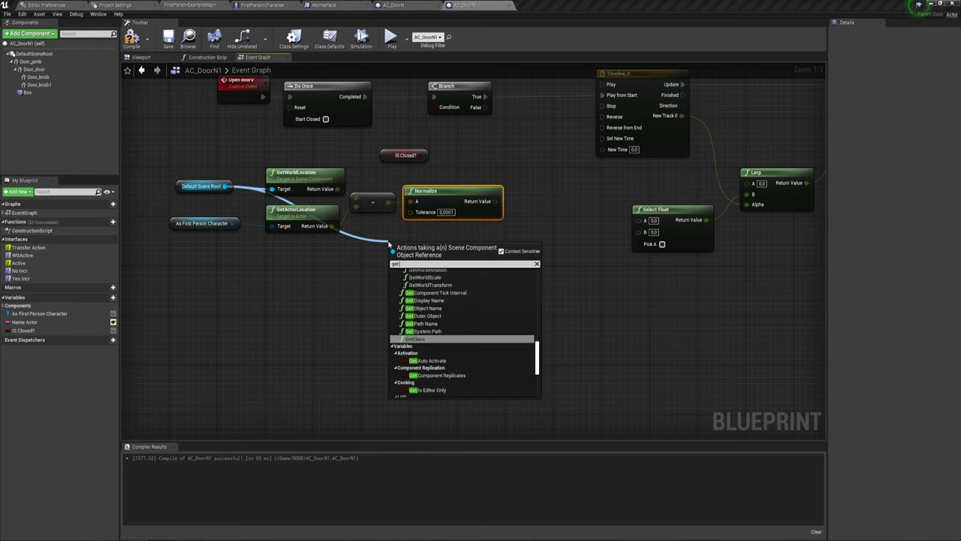
pyautogui.write(' fo')
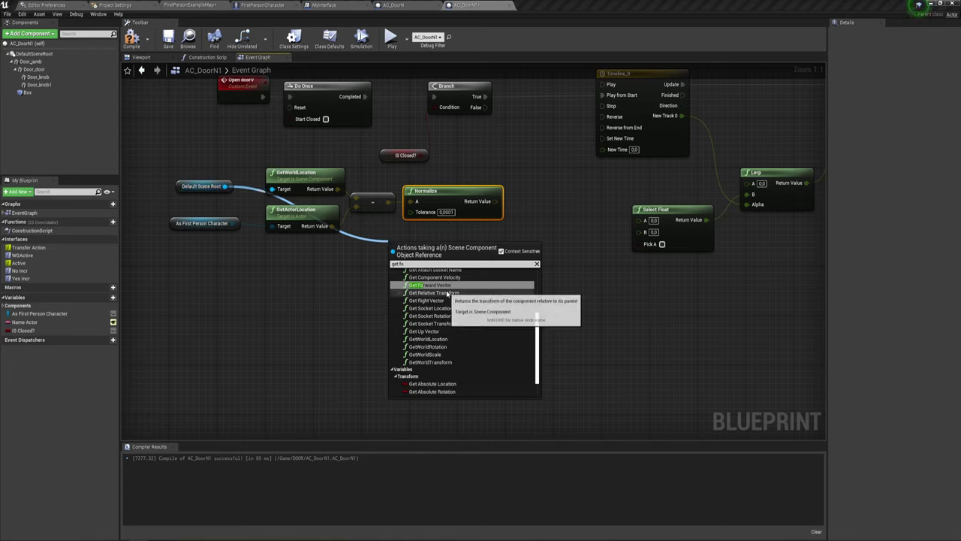
pyautogui.click(448, 286)
pyautogui.moveTo(428, 248); pyautogui.dragTo(458, 236)
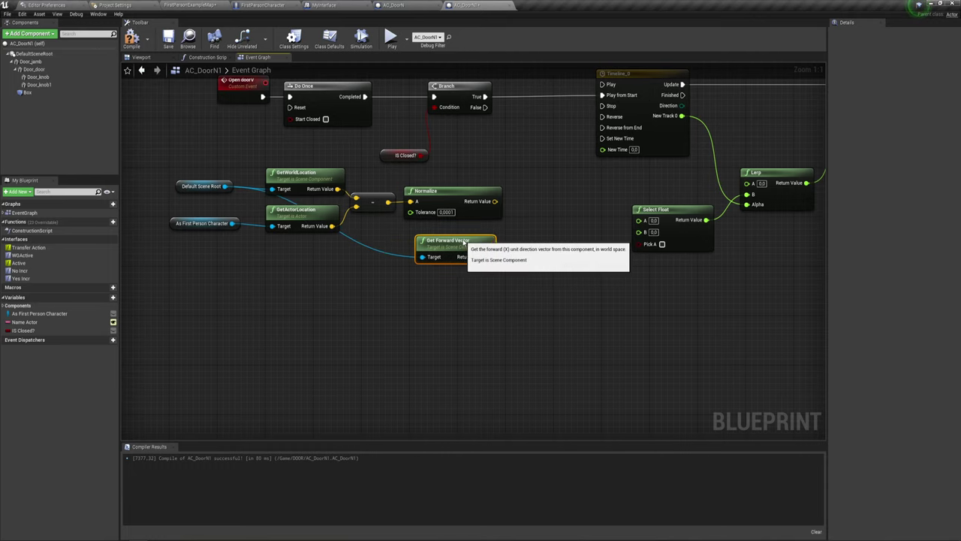
pyautogui.moveTo(515, 273); pyautogui.dragTo(449, 299, button='right')
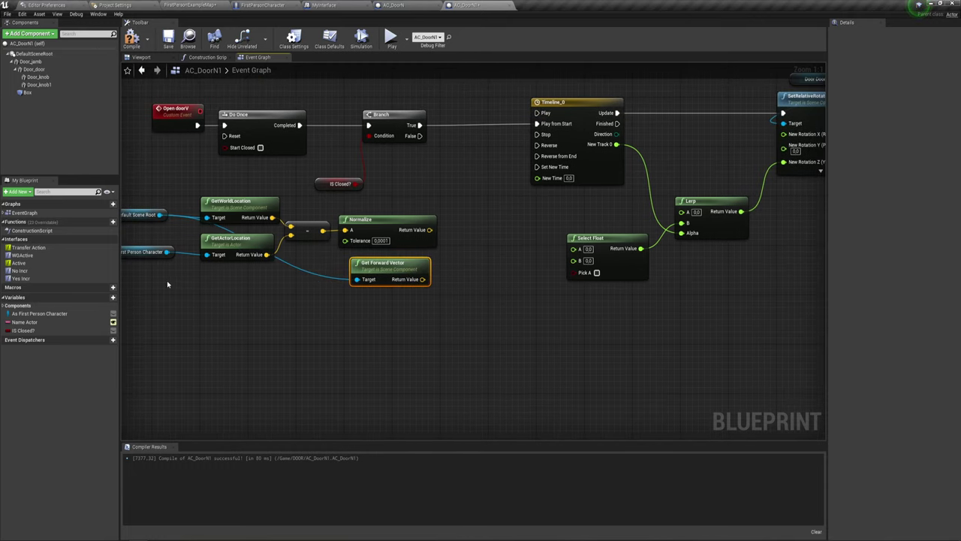
pyautogui.moveTo(167, 284)
pyautogui.mouseDown()
pyautogui.moveTo(398, 218)
pyautogui.moveTo(358, 225)
pyautogui.mouseUp()
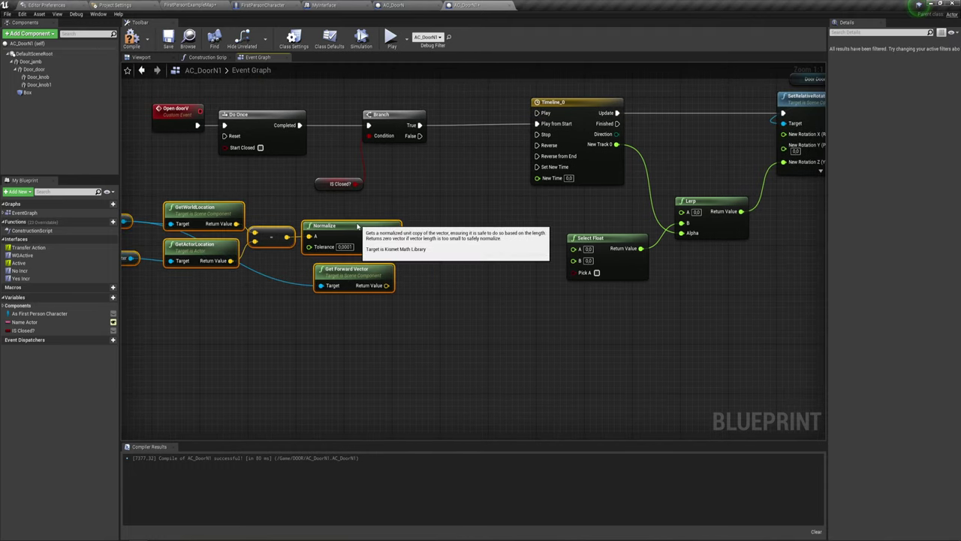
pyautogui.moveTo(430, 299); pyautogui.dragTo(431, 243, button='right')
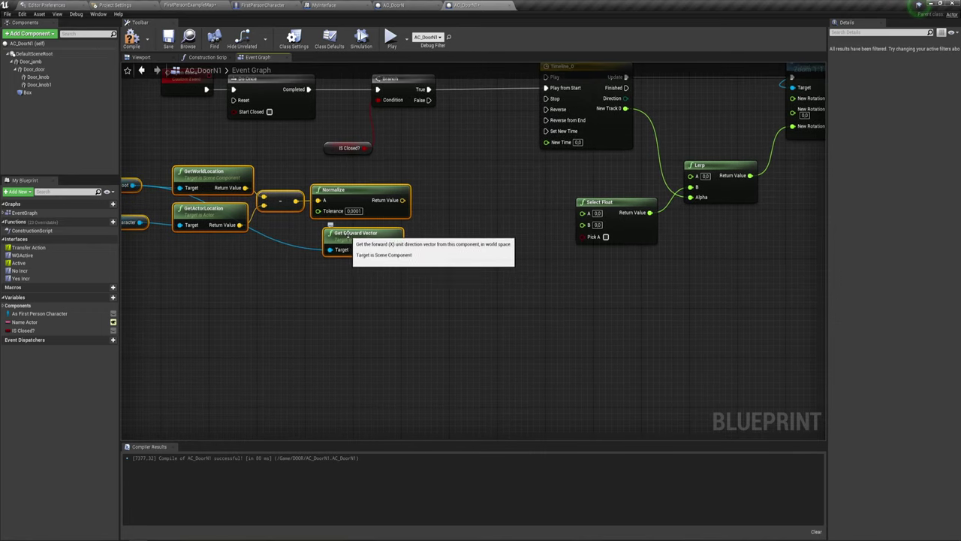
pyautogui.moveTo(401, 275); pyautogui.dragTo(407, 299, button='right')
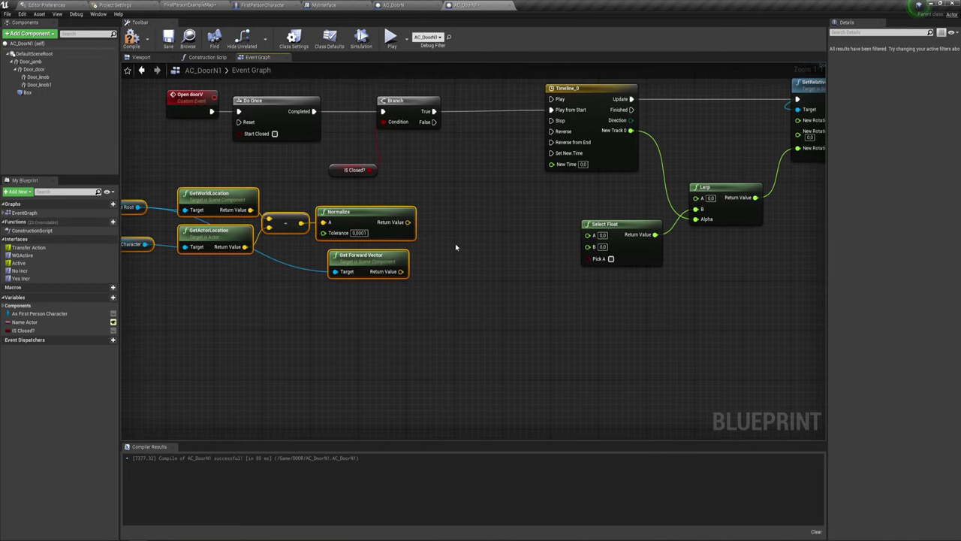
pyautogui.moveTo(465, 252); pyautogui.dragTo(438, 242, button='right')
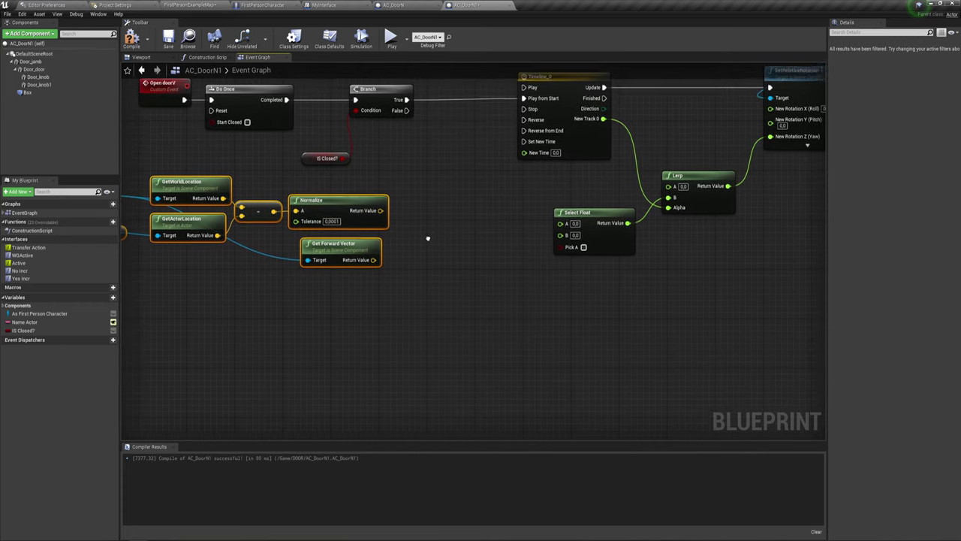
pyautogui.moveTo(382, 212); pyautogui.dragTo(418, 231)
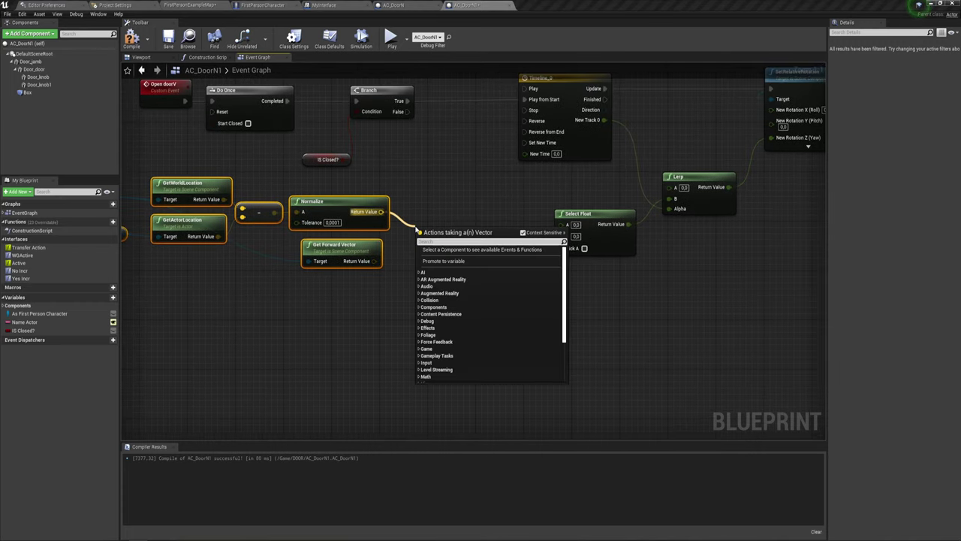
# Add a Dot Product taking Normalize's result and Get Forward Vector into pin B, and align the nodes.
pyautogui.write('do')
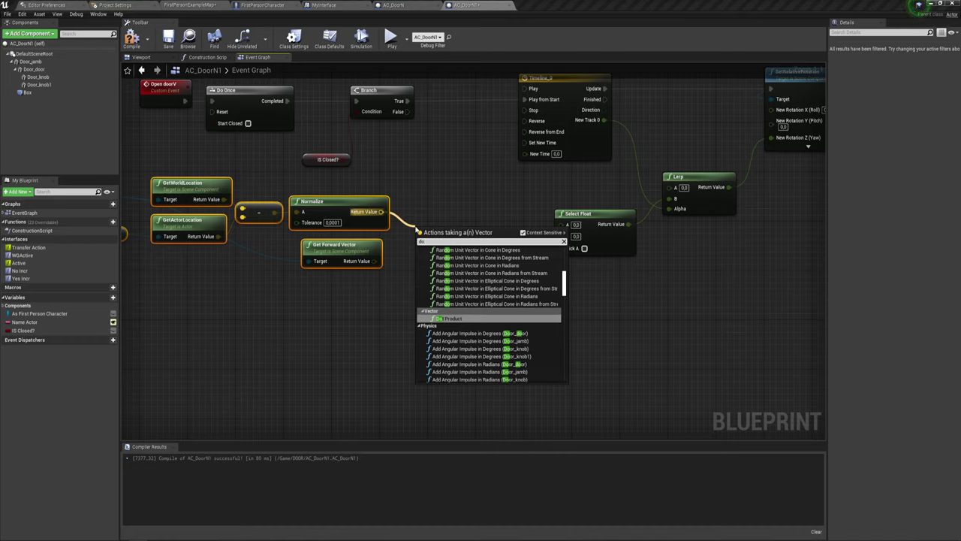
pyautogui.press('Return')
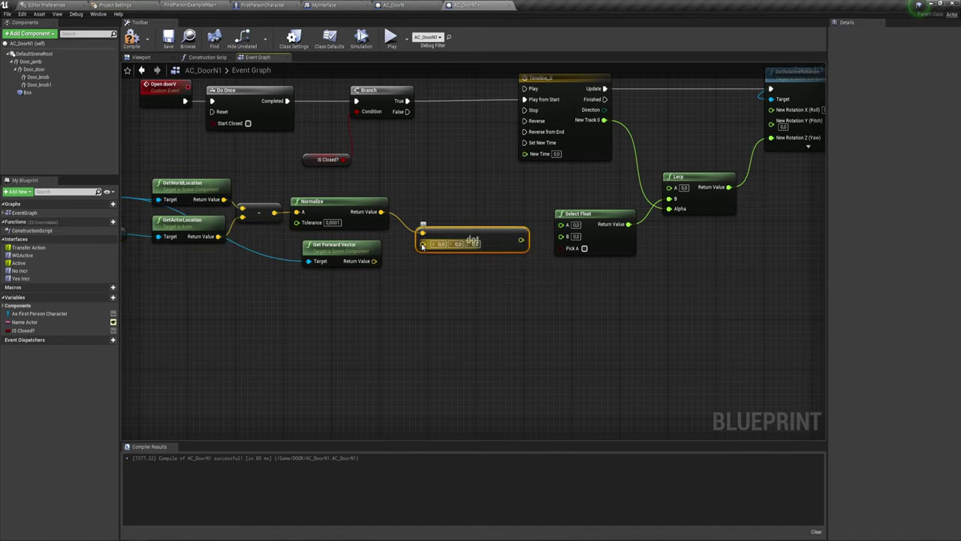
pyautogui.moveTo(422, 243); pyautogui.dragTo(373, 261)
pyautogui.moveTo(457, 238); pyautogui.dragTo(433, 231)
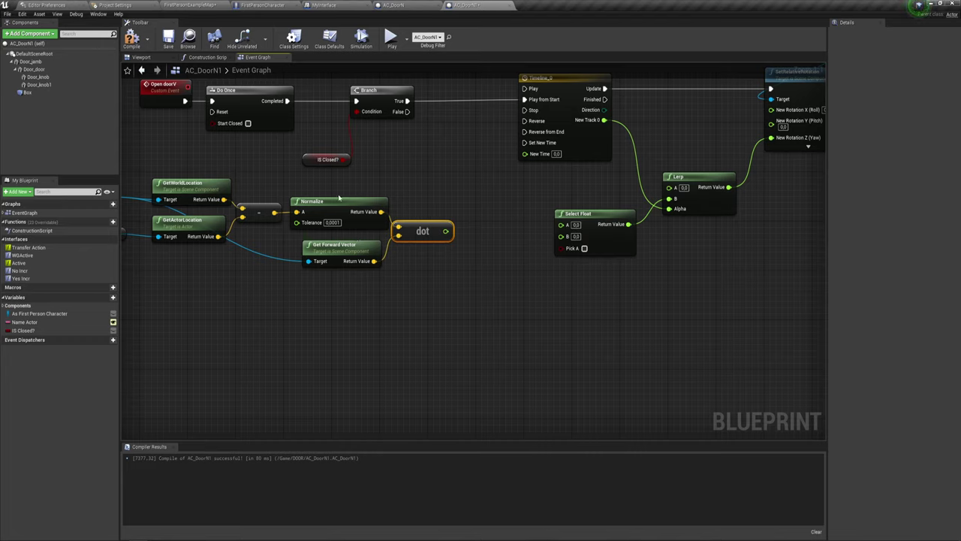
pyautogui.moveTo(306, 179); pyautogui.dragTo(367, 236)
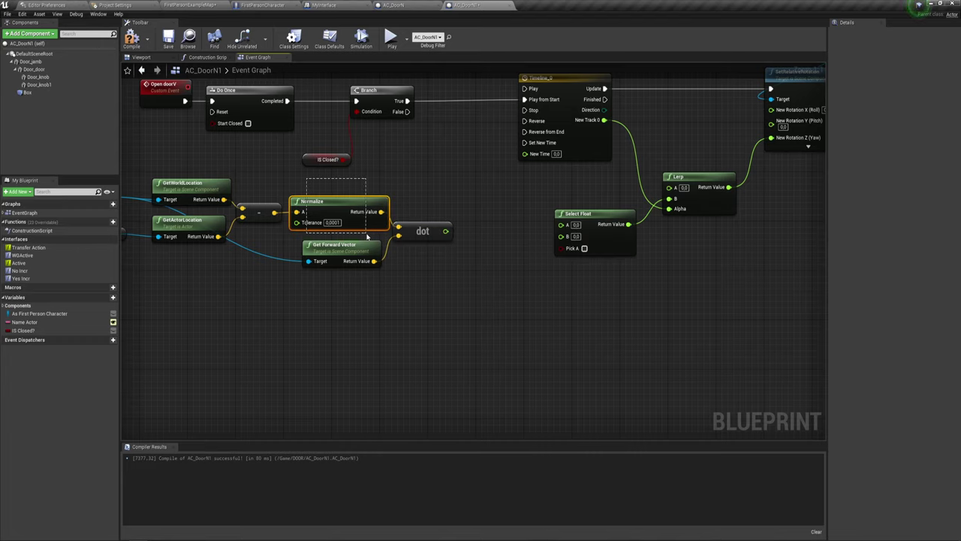
pyautogui.moveTo(323, 293); pyautogui.dragTo(377, 237)
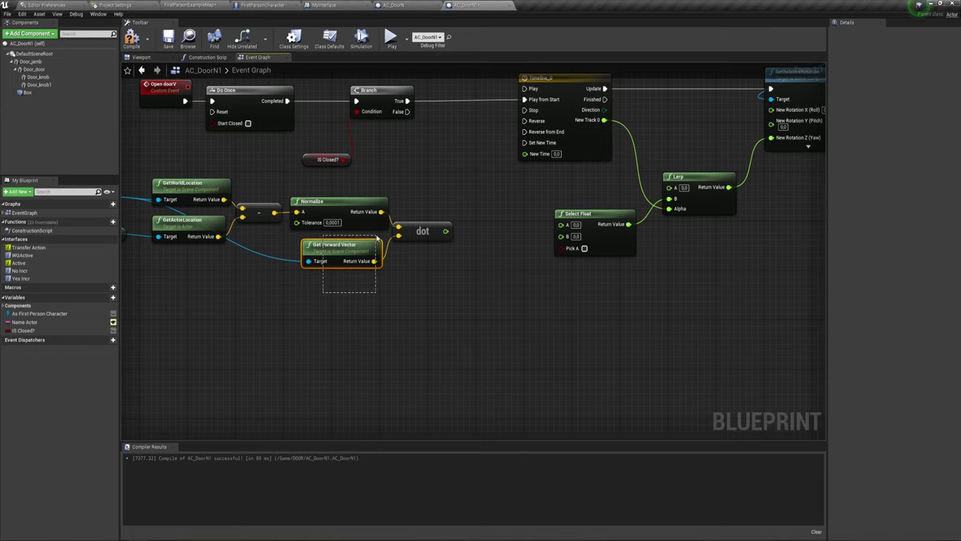
pyautogui.moveTo(417, 257); pyautogui.dragTo(405, 271, button='right')
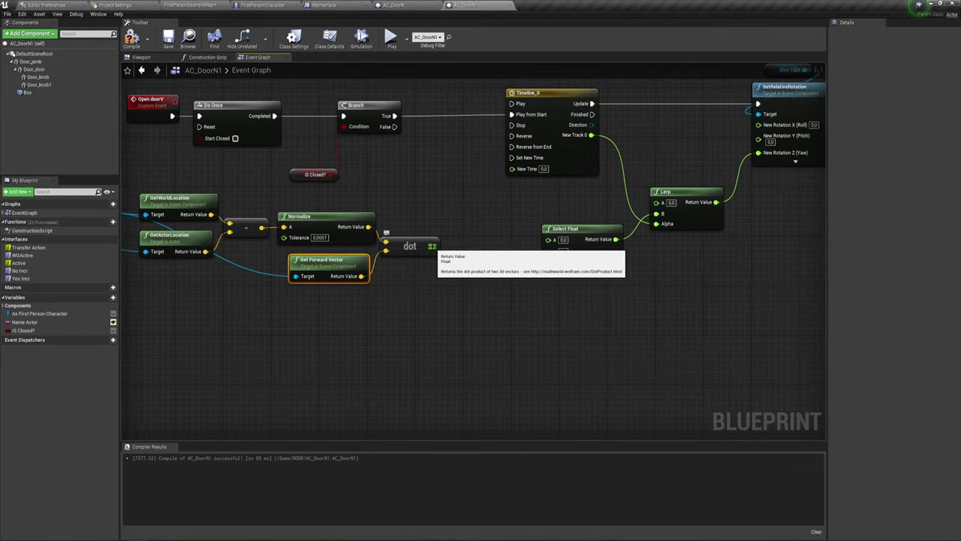
pyautogui.moveTo(426, 229); pyautogui.dragTo(448, 285)
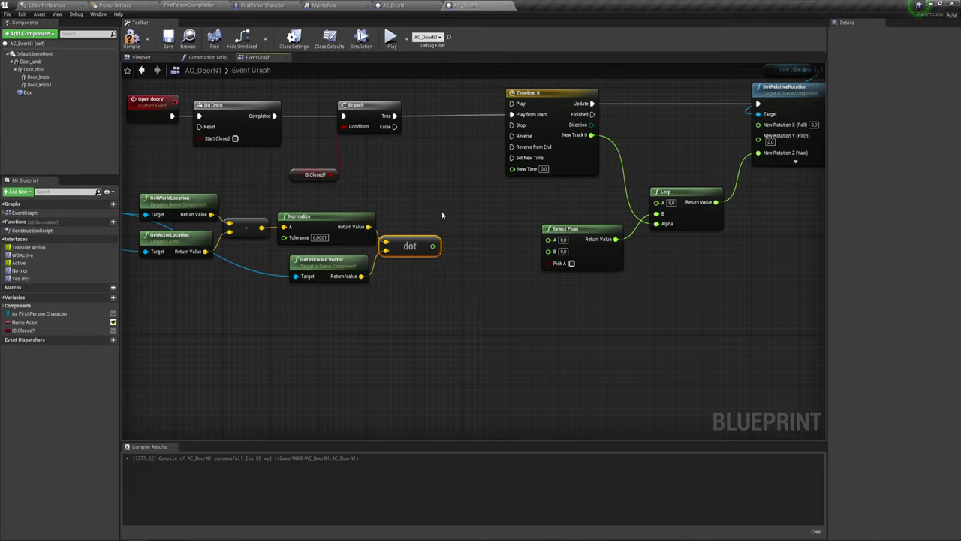
pyautogui.moveTo(434, 246); pyautogui.dragTo(447, 167)
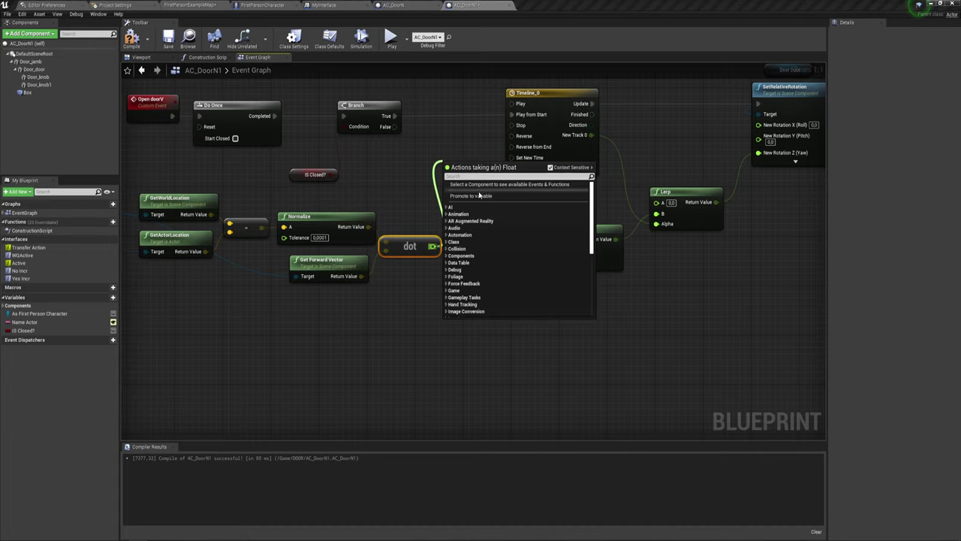
# Promote the dot result to a variable named Dot Product, set between Branch True and Timeline.
pyautogui.click(478, 197)
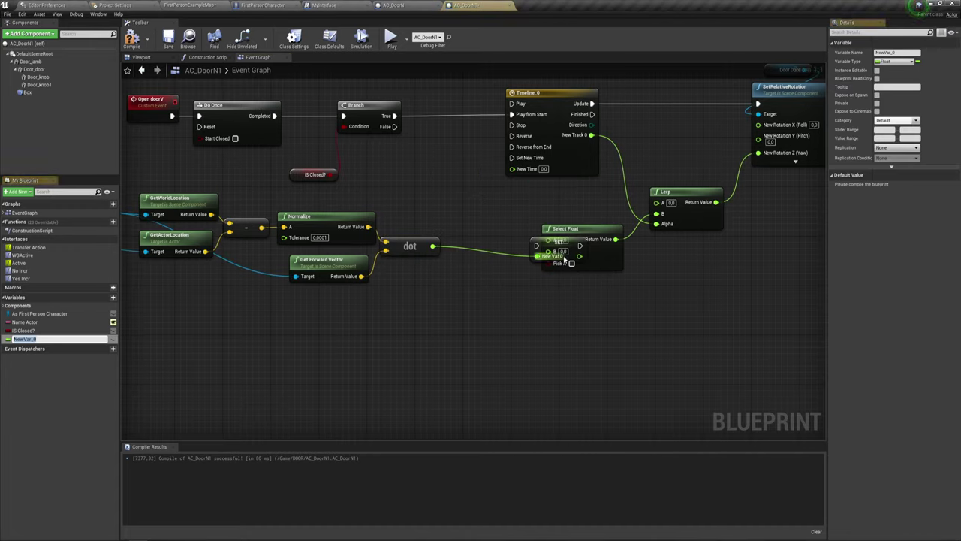
pyautogui.moveTo(462, 175); pyautogui.dragTo(456, 113)
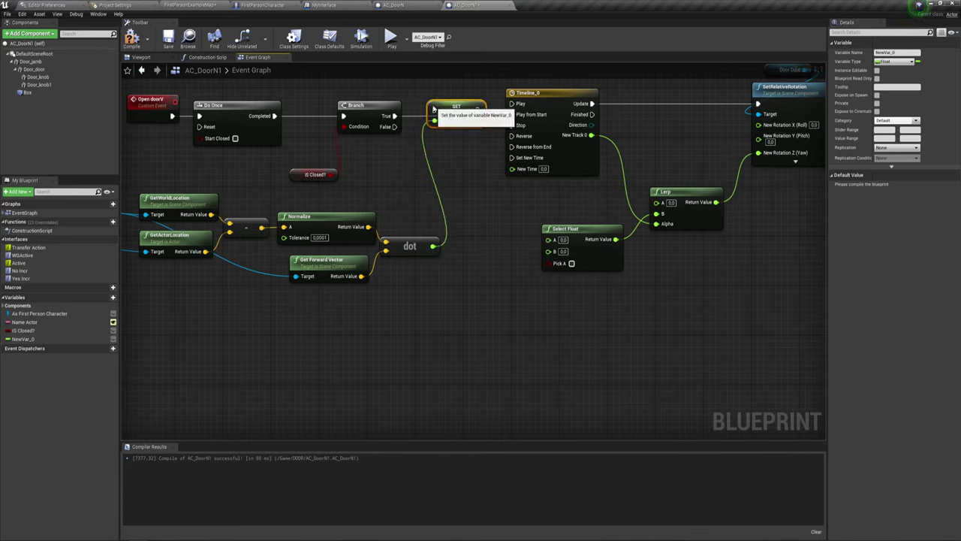
pyautogui.moveTo(391, 116); pyautogui.dragTo(517, 116)
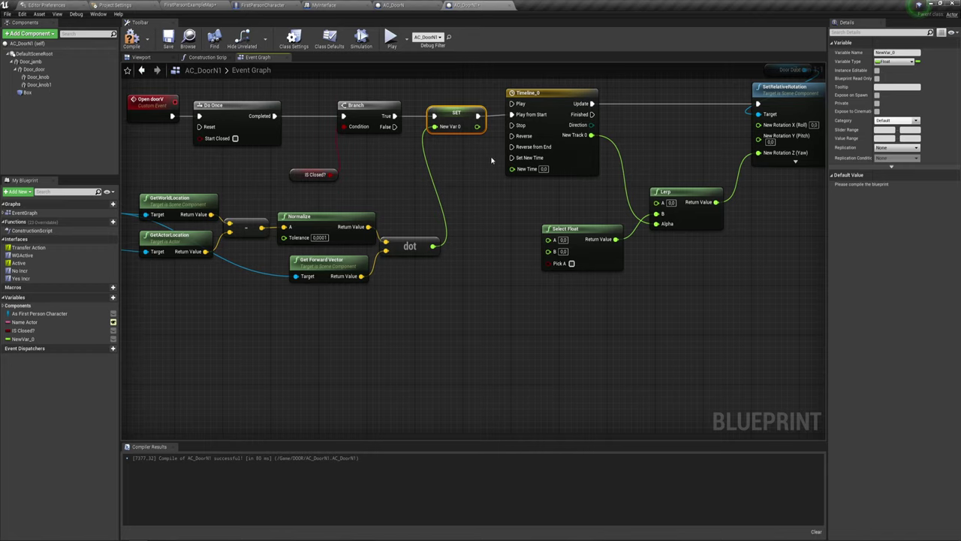
pyautogui.click(33, 340)
pyautogui.click(897, 52)
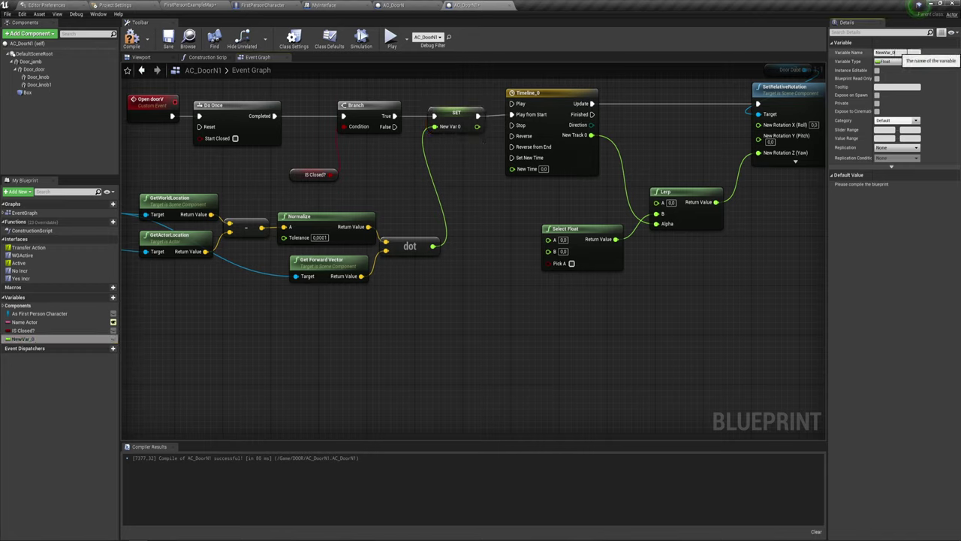
pyautogui.write('Dot Product')
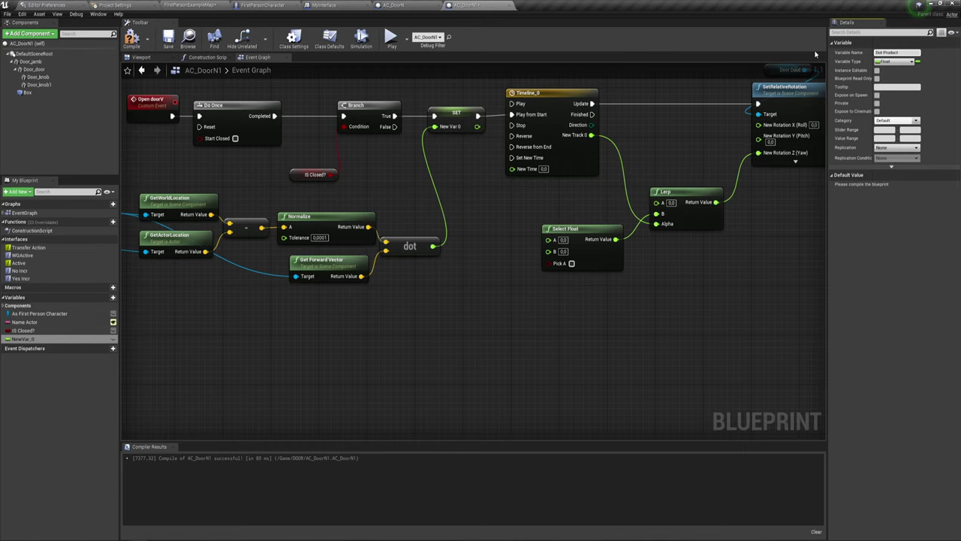
pyautogui.press('Return')
# Add a Dot Product >= 0 comparison and wire it into Select Float's Pick A.
pyautogui.moveTo(475, 199); pyautogui.dragTo(453, 191, button='right')
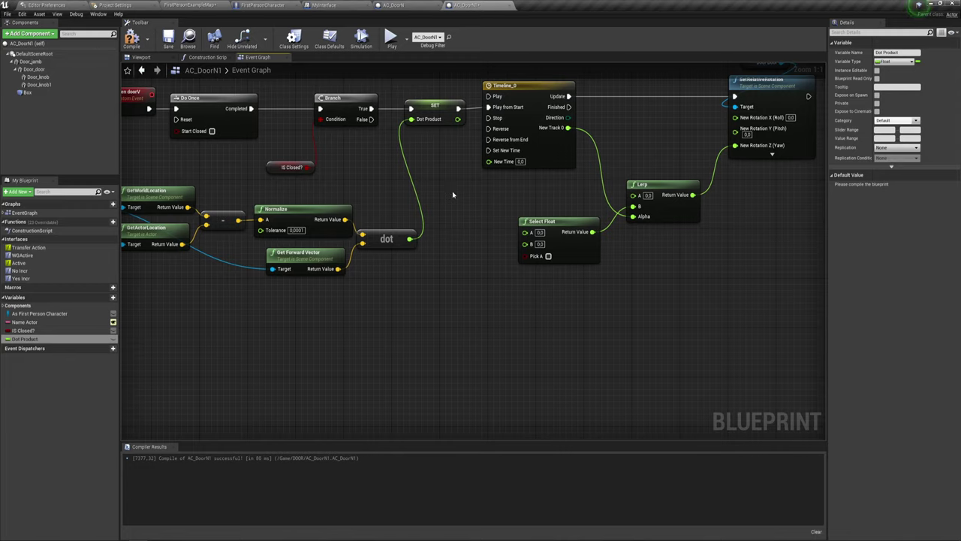
pyautogui.moveTo(33, 338)
pyautogui.mouseDown()
pyautogui.moveTo(68, 342)
pyautogui.moveTo(422, 276)
pyautogui.mouseUp()
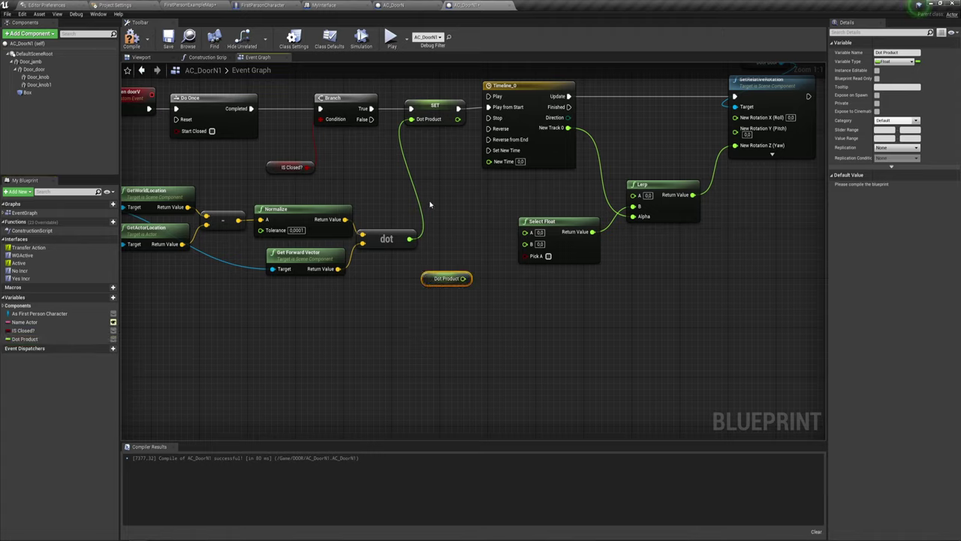
pyautogui.moveTo(430, 204); pyautogui.dragTo(572, 337)
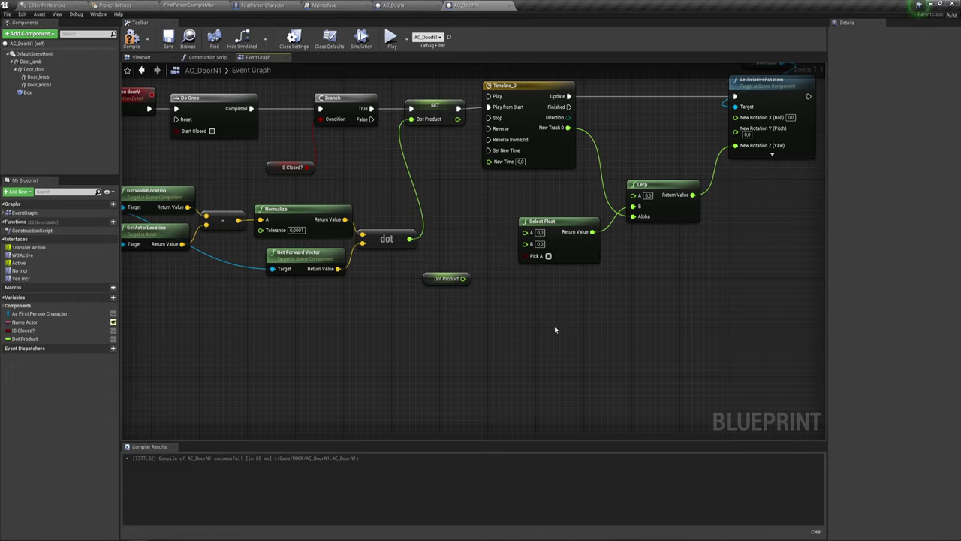
pyautogui.moveTo(464, 278); pyautogui.dragTo(511, 306)
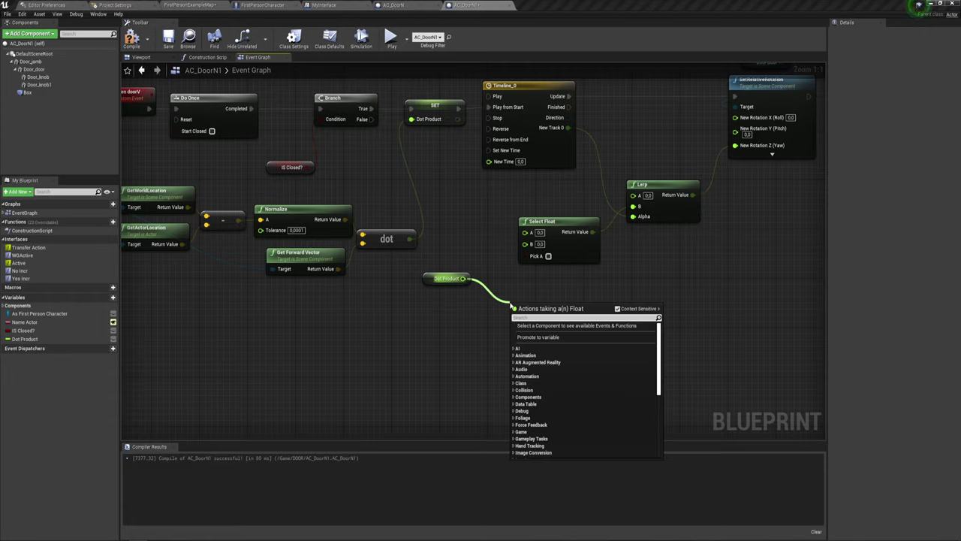
pyautogui.write('<=')
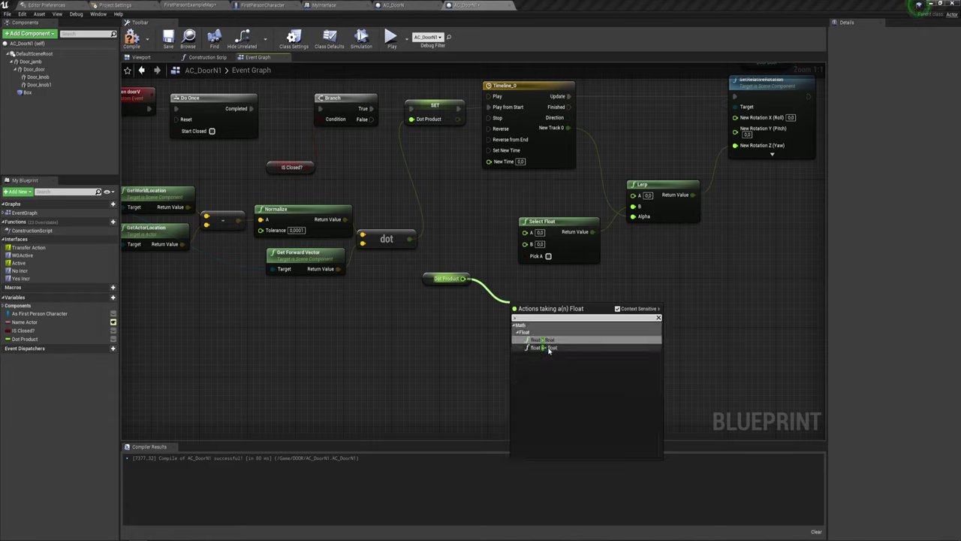
pyautogui.press('Return')
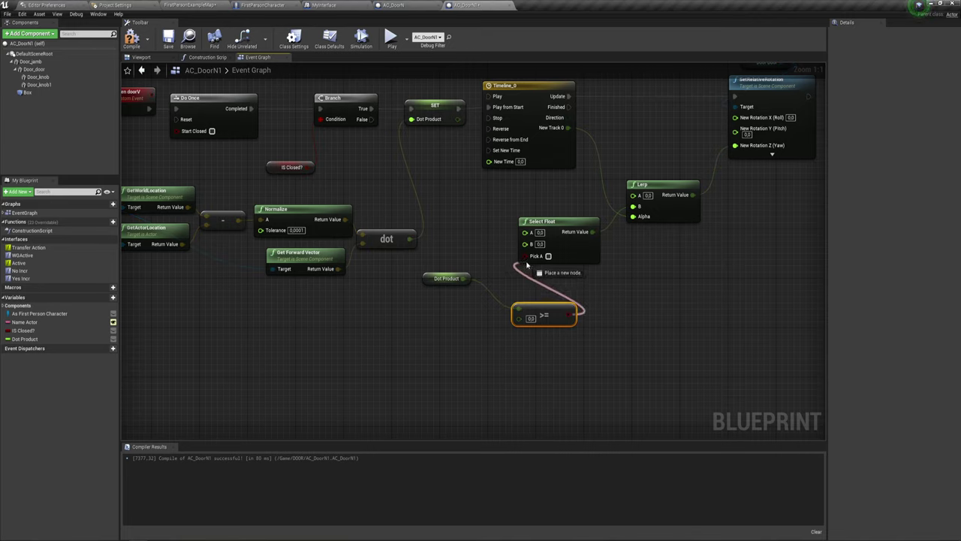
pyautogui.moveTo(569, 309); pyautogui.dragTo(524, 255)
# Align the >= node with the Dot Product getter, then select the door mesh in the Viewport.
pyautogui.moveTo(543, 311); pyautogui.dragTo(543, 273)
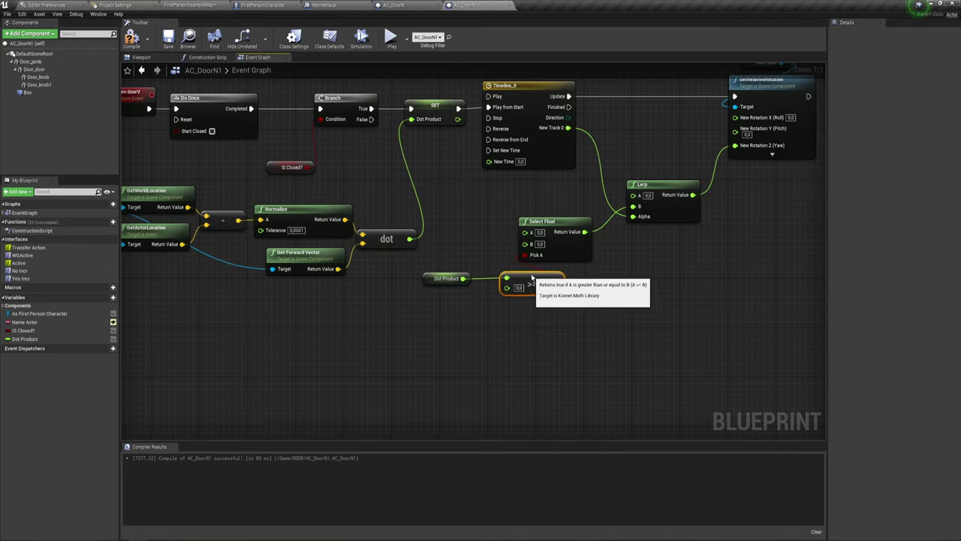
pyautogui.moveTo(423, 278); pyautogui.dragTo(529, 299)
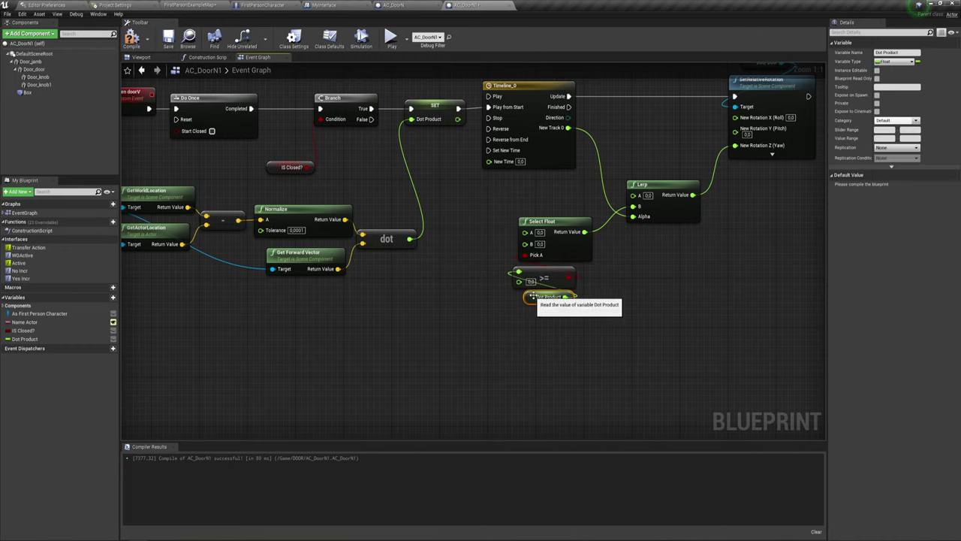
pyautogui.moveTo(530, 299); pyautogui.dragTo(450, 296, button='right')
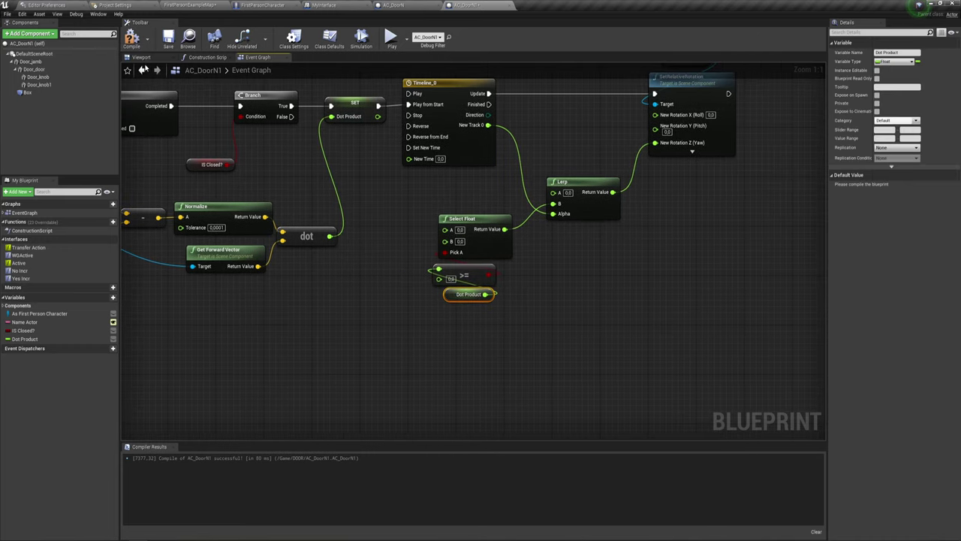
pyautogui.click(140, 57)
pyautogui.click(438, 194)
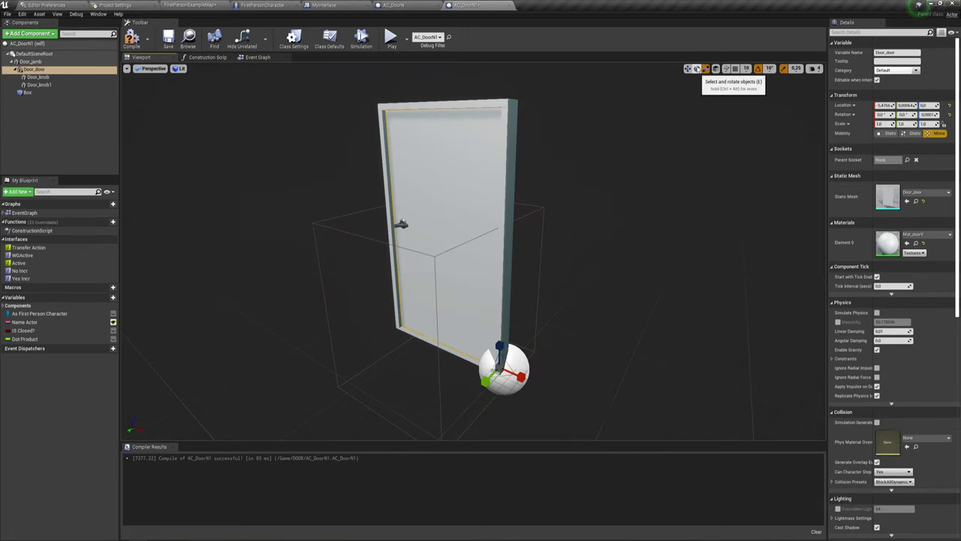
# Rotate the door about 10 degrees in the Viewport to preview its swing.
pyautogui.click(697, 69)
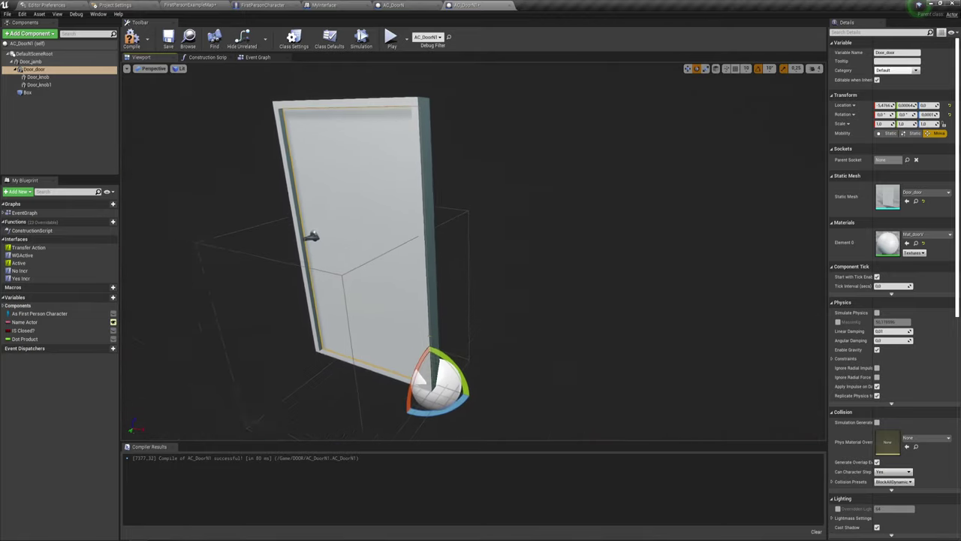
pyautogui.moveTo(451, 410)
pyautogui.mouseDown()
pyautogui.moveTo(485, 392)
pyautogui.moveTo(474, 358)
pyautogui.moveTo(423, 415)
pyautogui.moveTo(485, 396)
pyautogui.mouseUp()
# Back in the Event Graph, set Select Float's A to 80.0 and B to -80.0.
pyautogui.click(257, 58)
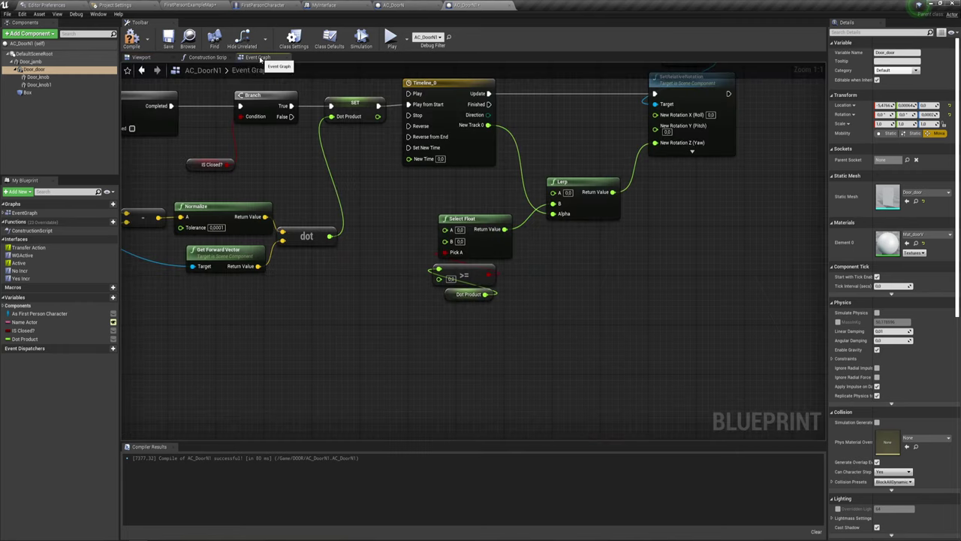
pyautogui.click(458, 230)
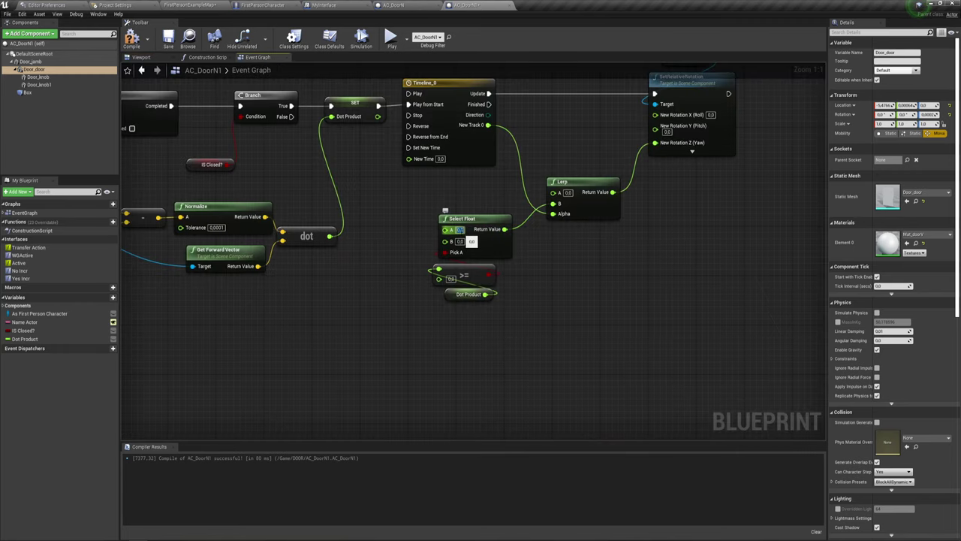
pyautogui.write('80')
pyautogui.press('Return')
pyautogui.write('80')
pyautogui.click(458, 241)
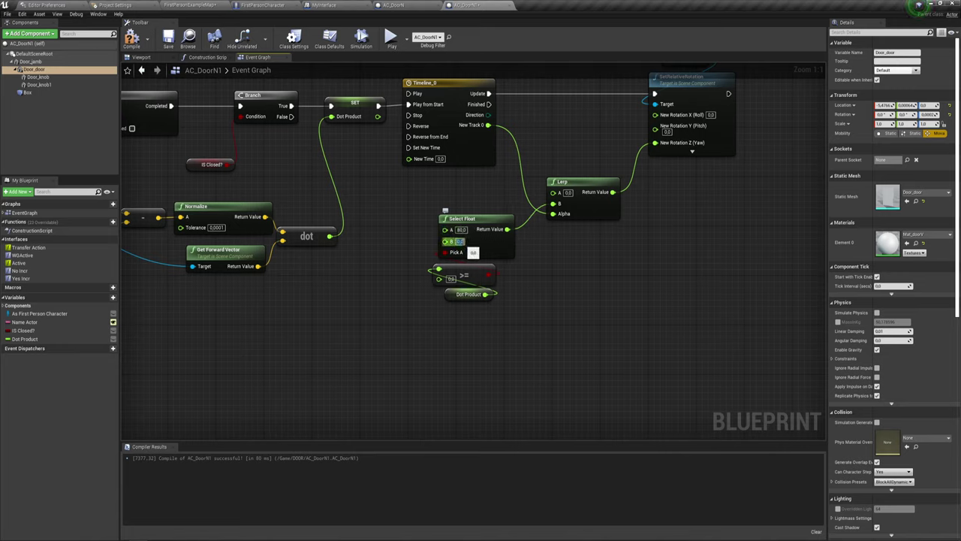
pyautogui.write('-80')
pyautogui.press('Return')
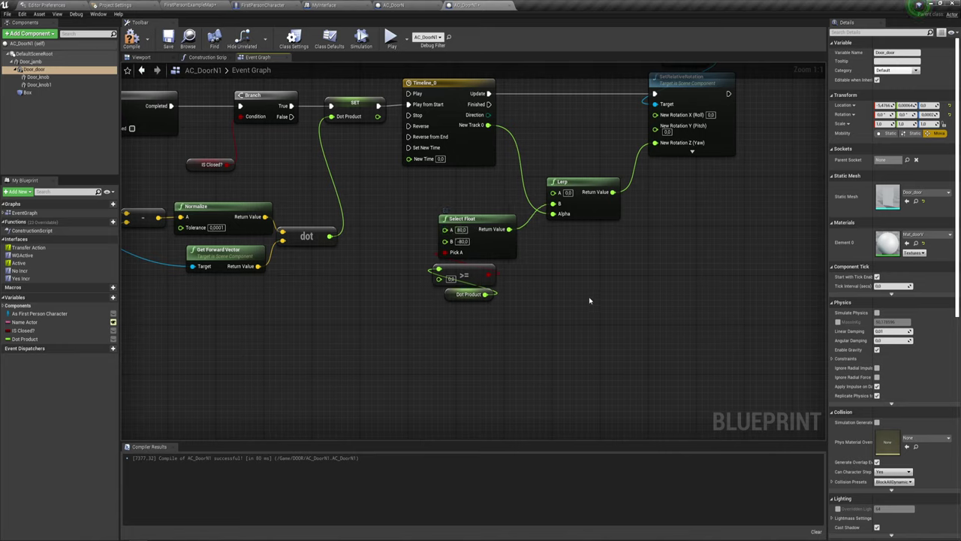
pyautogui.click(460, 241)
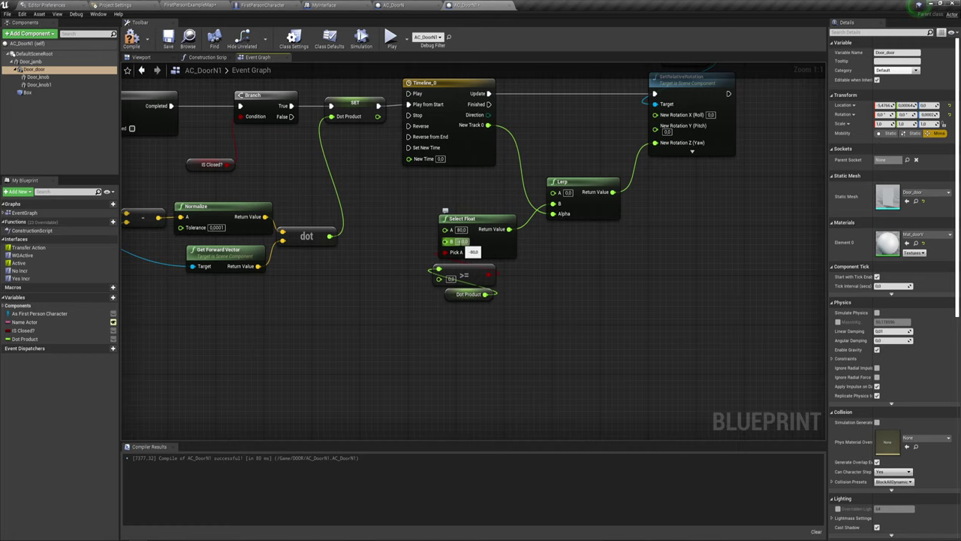
pyautogui.click(537, 262)
# Move the IS Closed? getter up beside the Branch node and select both together.
pyautogui.moveTo(537, 263); pyautogui.dragTo(492, 294, button='right')
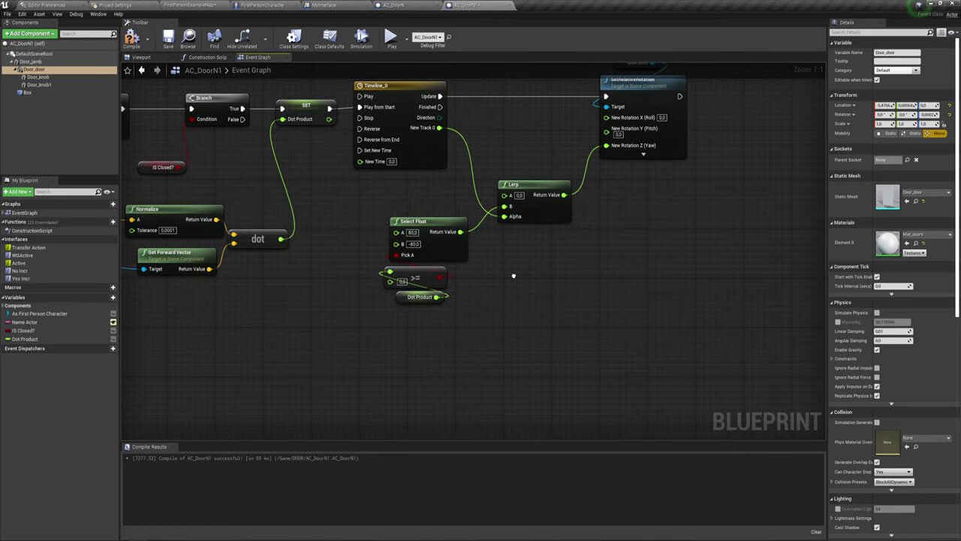
pyautogui.moveTo(435, 261)
pyautogui.mouseDown(button='right')
pyautogui.moveTo(430, 267)
pyautogui.moveTo(508, 266)
pyautogui.mouseUp(button='right')
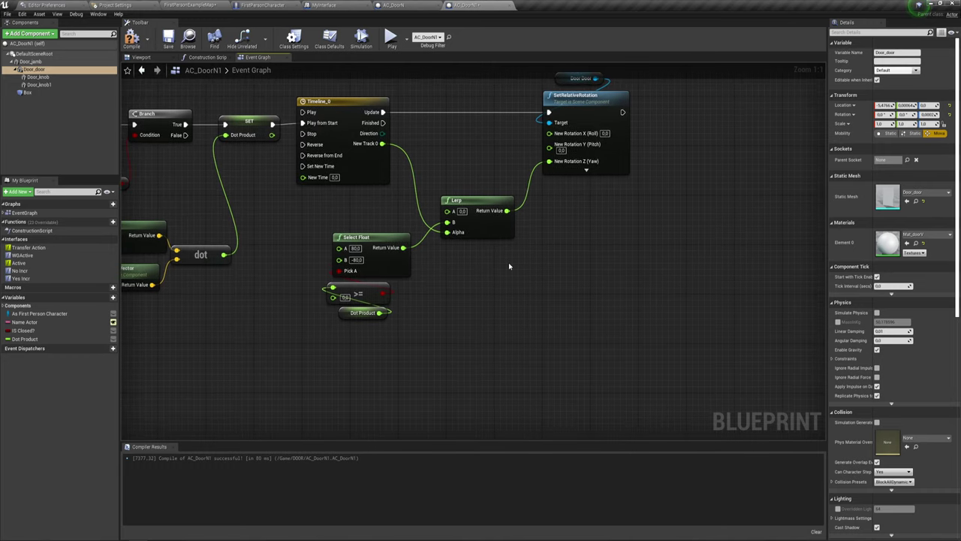
pyautogui.scroll(-1, 554, 225)
pyautogui.moveTo(553, 240); pyautogui.dragTo(735, 226, button='right')
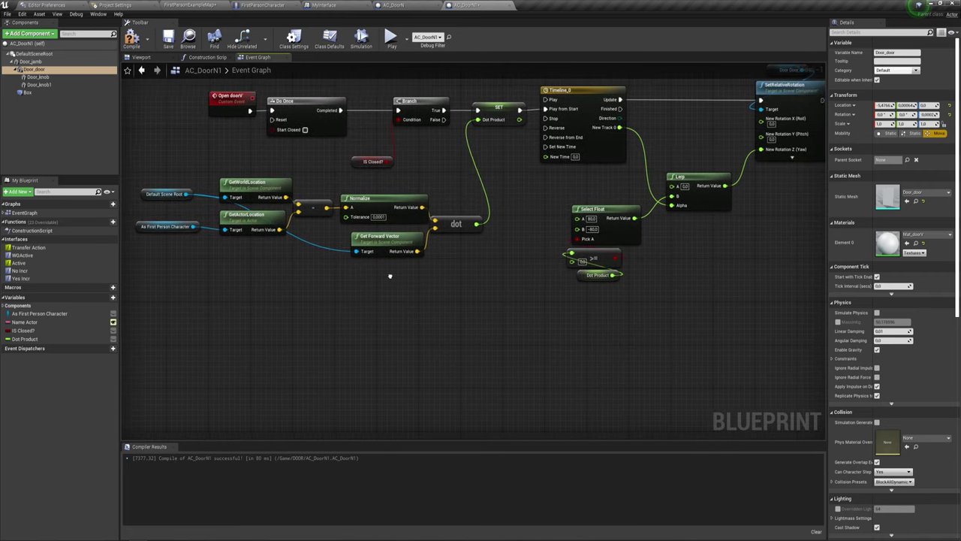
pyautogui.scroll(1, 390, 276)
pyautogui.moveTo(819, 188); pyautogui.dragTo(453, 206, button='right')
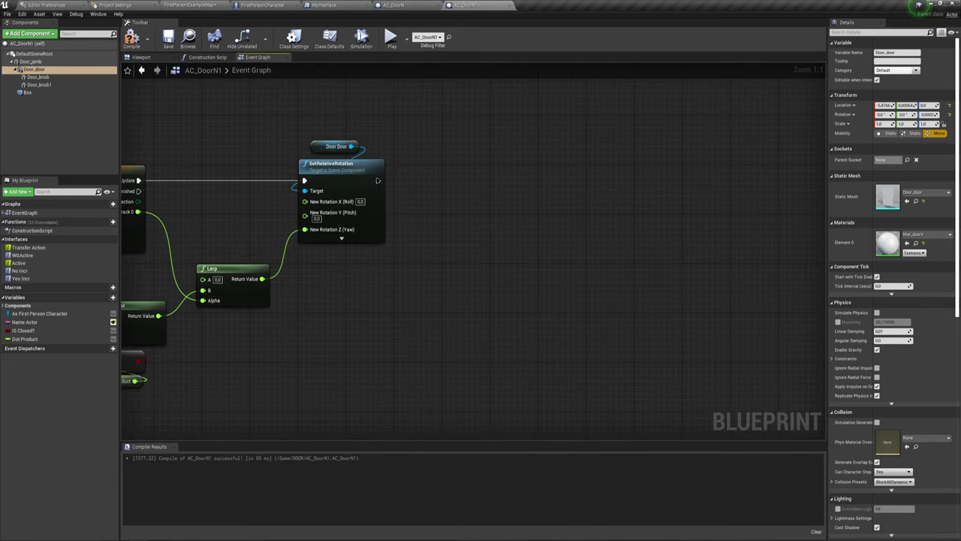
pyautogui.scroll(-1, 377, 180)
pyautogui.moveTo(150, 225); pyautogui.dragTo(342, 238, button='right')
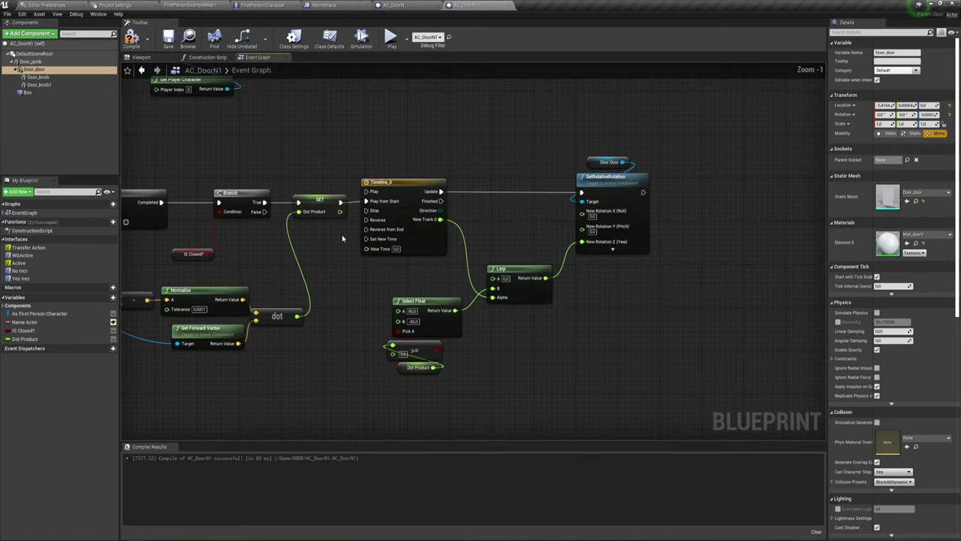
pyautogui.moveTo(171, 252); pyautogui.dragTo(287, 249, button='right')
pyautogui.moveTo(322, 258); pyautogui.dragTo(384, 182)
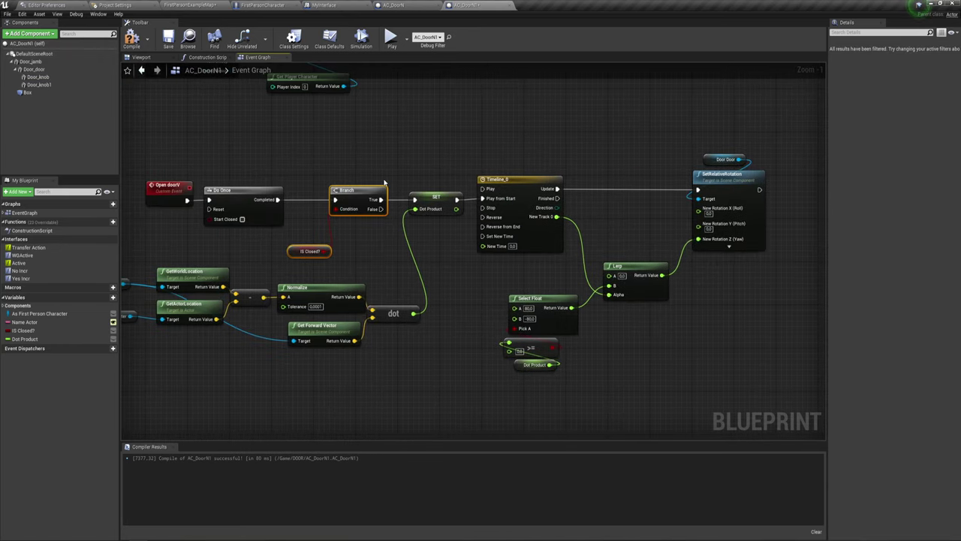
pyautogui.moveTo(305, 251); pyautogui.dragTo(321, 224)
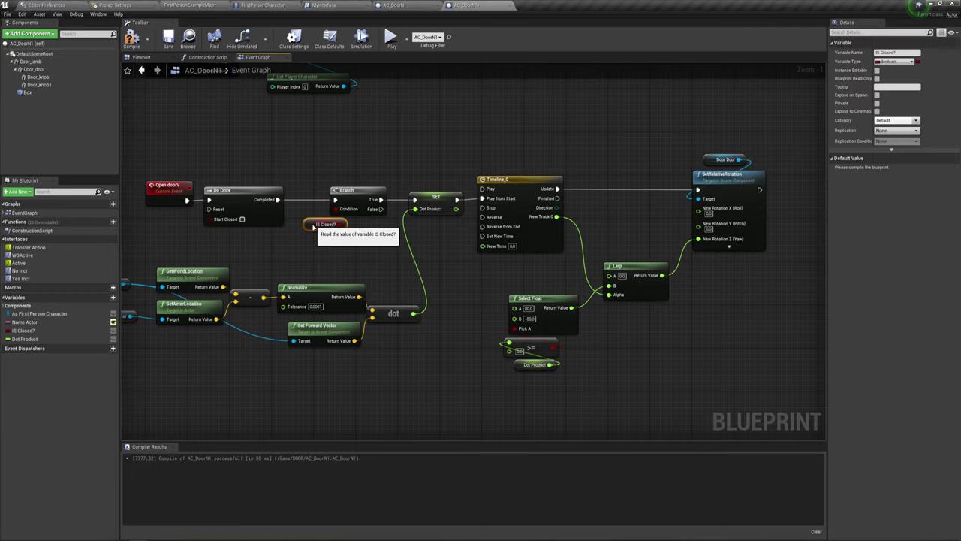
pyautogui.moveTo(323, 152); pyautogui.dragTo(398, 226)
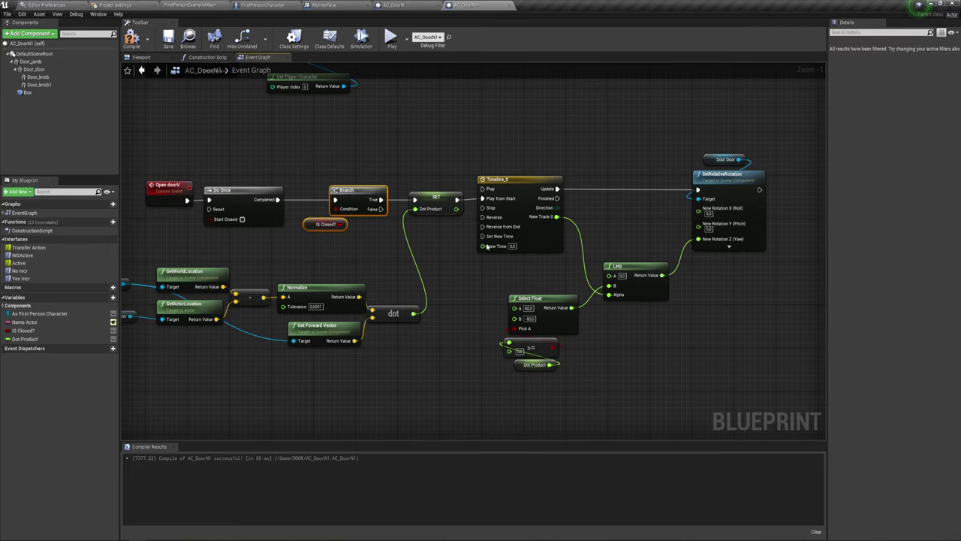
pyautogui.scroll(-4, 480, 244)
pyautogui.scroll(4, 580, 250)
# Place Branch right of SetRelativeRotation and wire it to run after it.
pyautogui.moveTo(409, 221)
pyautogui.mouseDown()
pyautogui.moveTo(445, 176)
pyautogui.moveTo(473, 180)
pyautogui.mouseUp()
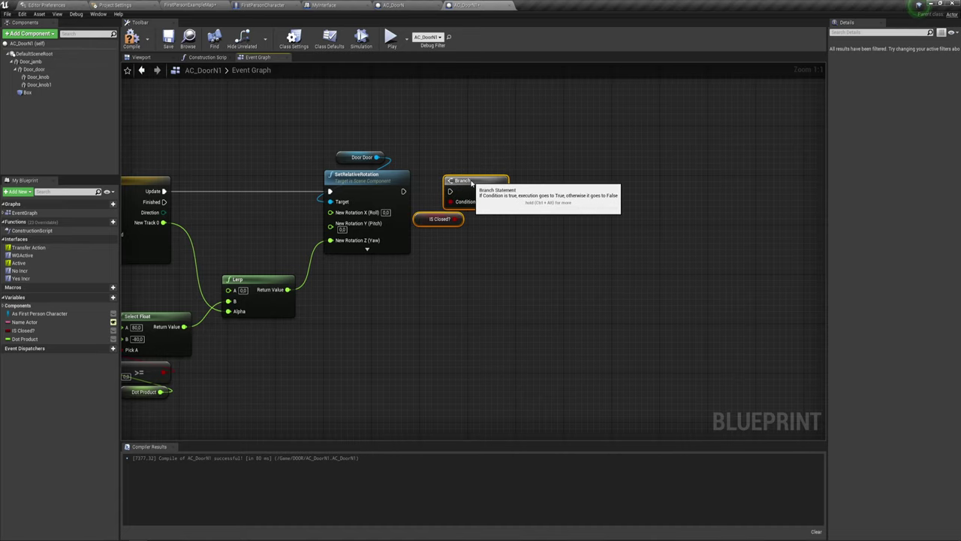
pyautogui.moveTo(404, 191); pyautogui.dragTo(450, 191)
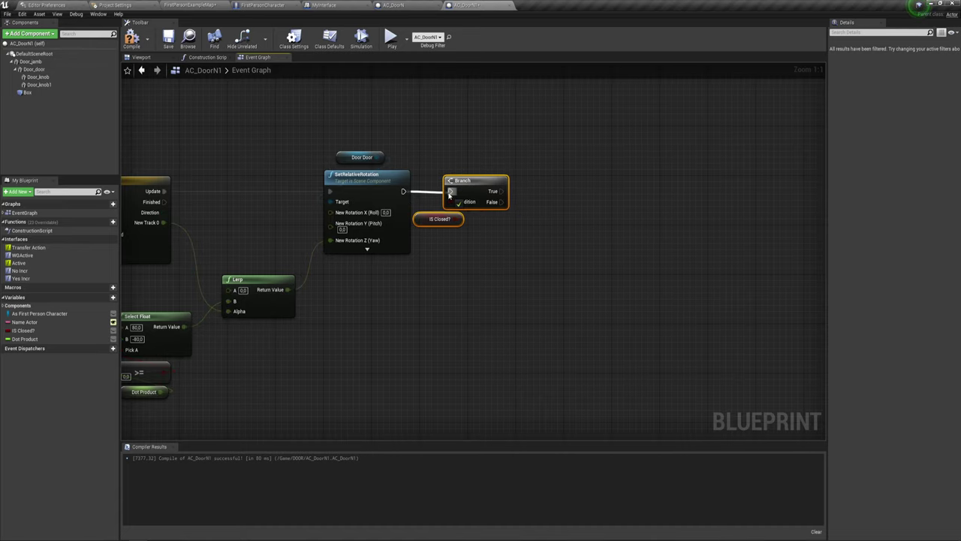
pyautogui.moveTo(509, 258)
pyautogui.mouseDown(button='right')
pyautogui.moveTo(483, 253)
pyautogui.moveTo(460, 233)
pyautogui.mouseUp(button='right')
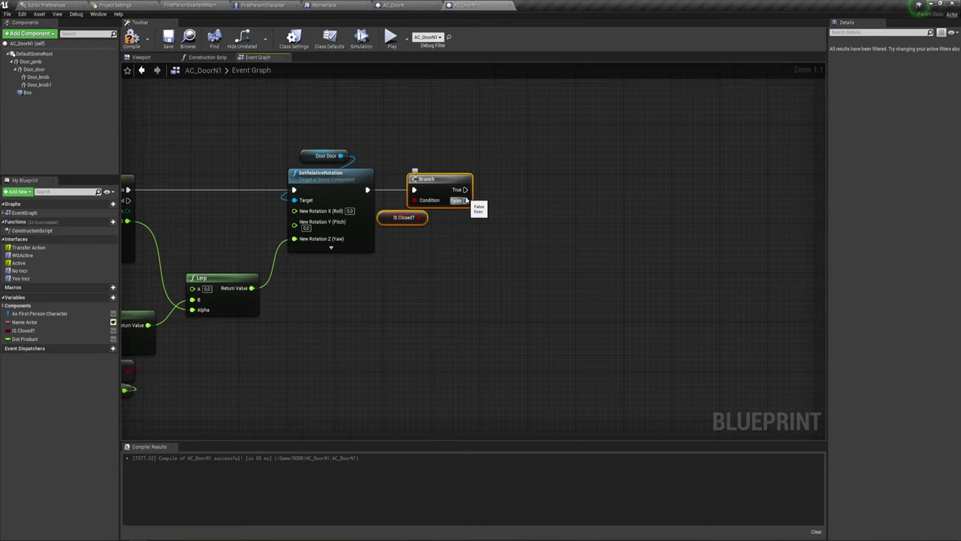
# Add a Retriggerable Delay with Duration 0.2 on Branch's False output.
pyautogui.moveTo(466, 200); pyautogui.dragTo(495, 195)
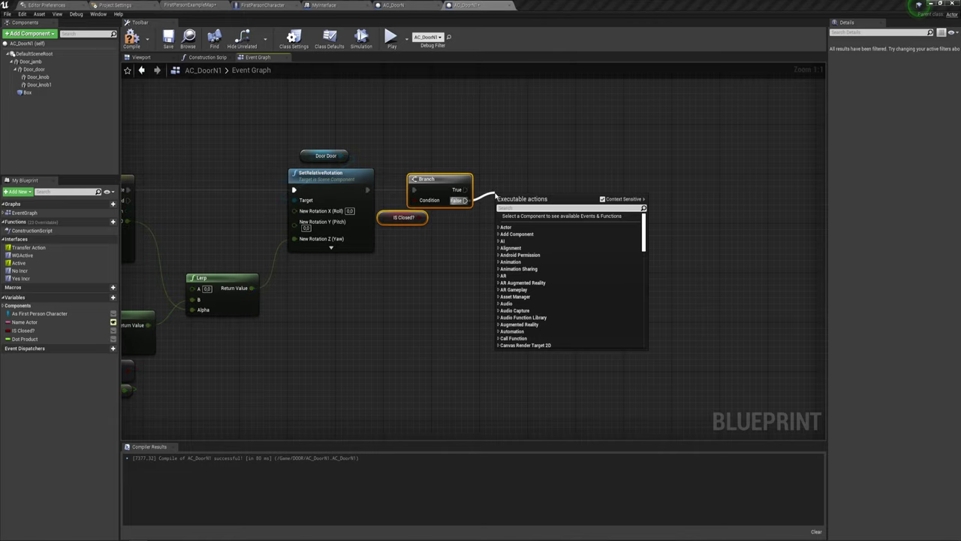
pyautogui.write('dela')
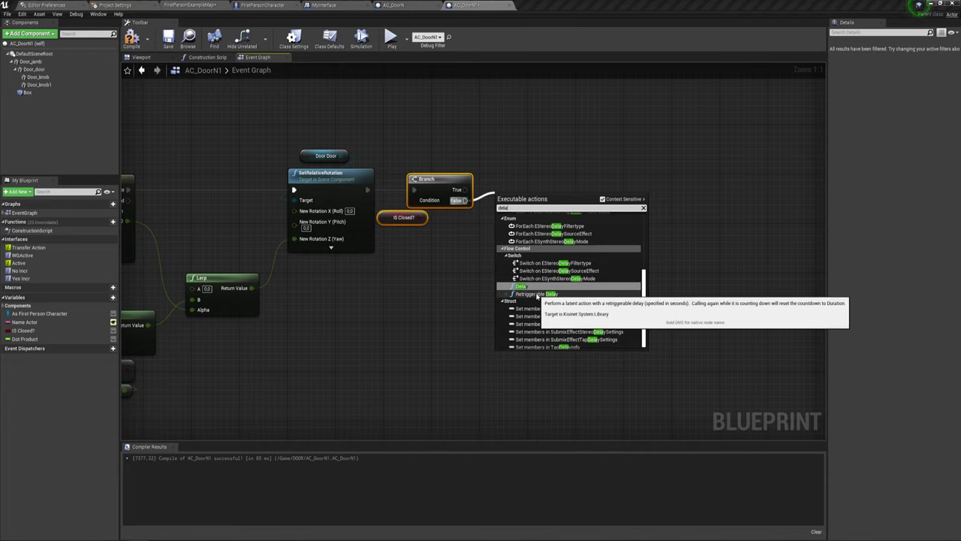
pyautogui.click(536, 294)
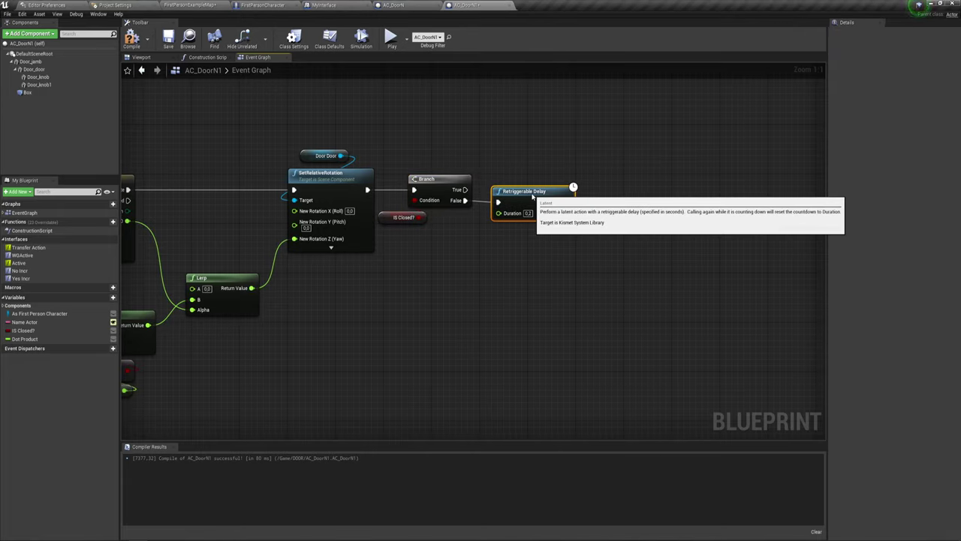
pyautogui.click(528, 213)
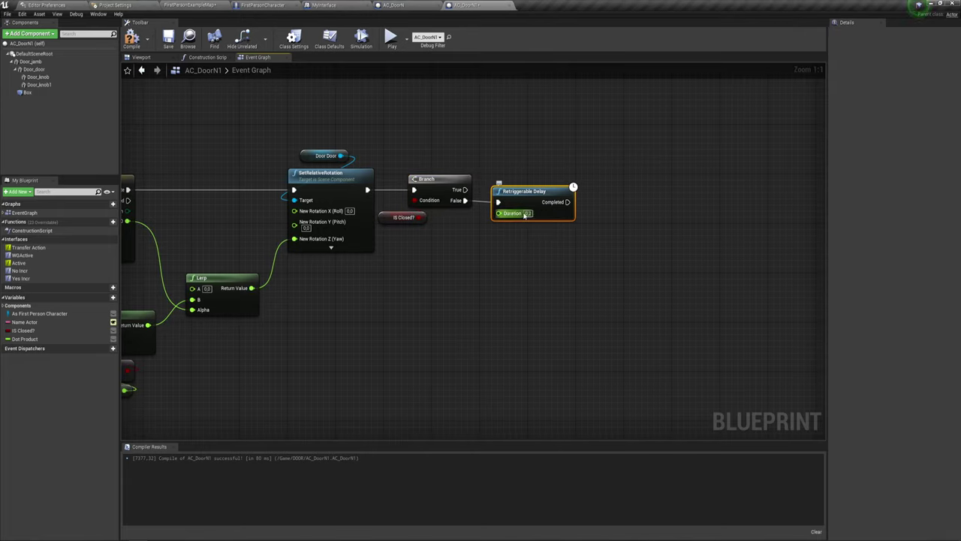
pyautogui.press('Return')
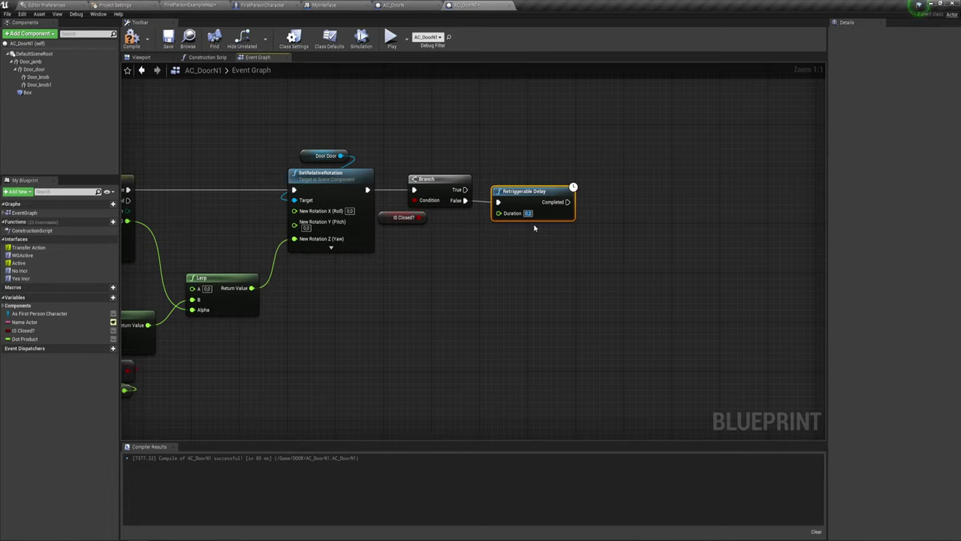
# Set the Retriggerable Delay duration to 2 and shift the Open doorV, Do Once, Branch and IS Closed? nodes left.
pyautogui.write('2')
pyautogui.scroll(-5, 496, 248)
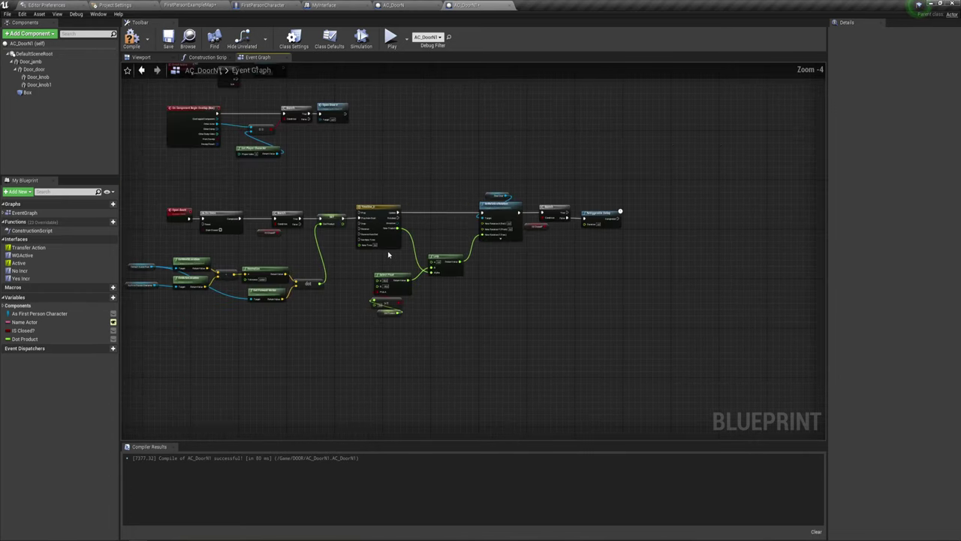
pyautogui.scroll(2, 388, 255)
pyautogui.scroll(1, 392, 237)
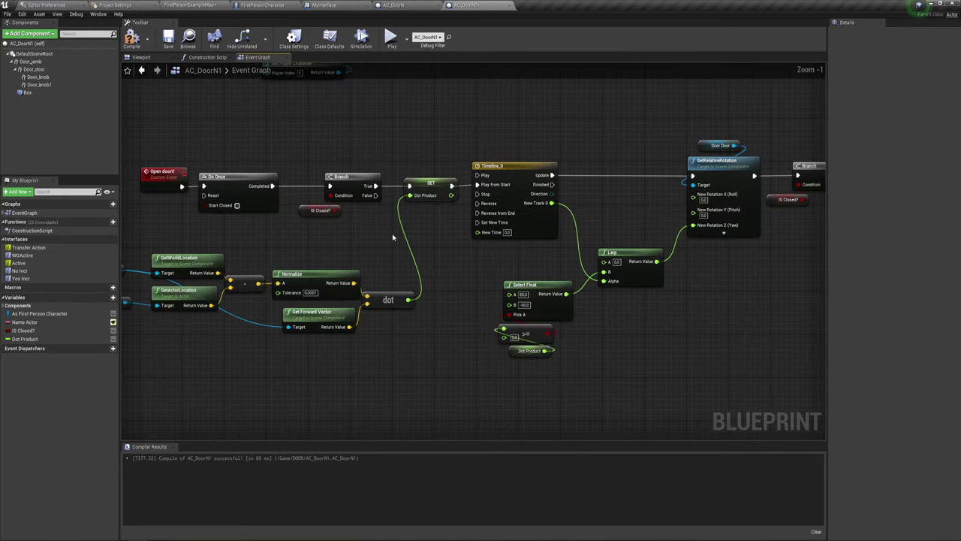
pyautogui.moveTo(359, 232); pyautogui.dragTo(508, 265, button='right')
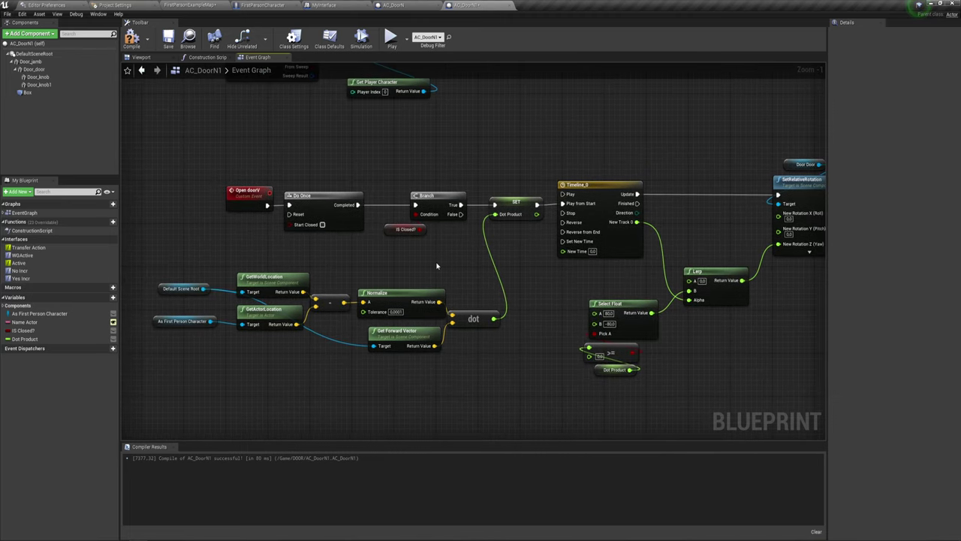
pyautogui.moveTo(303, 237)
pyautogui.mouseDown()
pyautogui.moveTo(556, 184)
pyautogui.moveTo(445, 207)
pyautogui.mouseUp()
pyautogui.moveTo(410, 247); pyautogui.dragTo(444, 206)
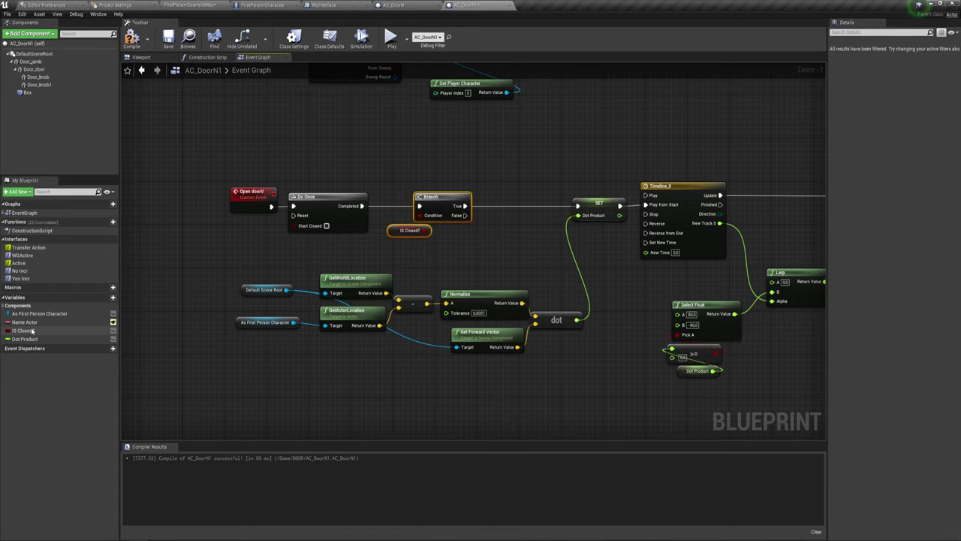
# Compile the blueprint and make the IS Closed? variable default to true.
pyautogui.click(22, 330)
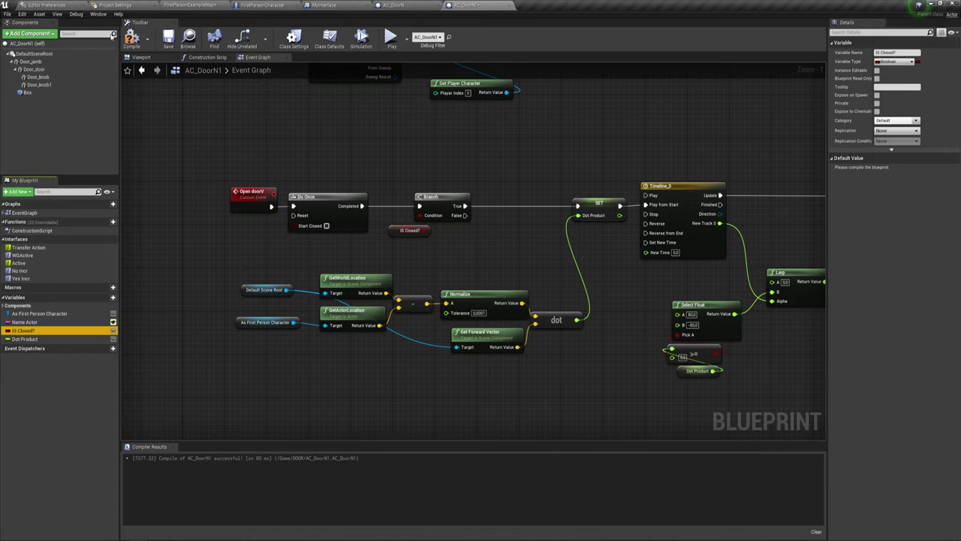
pyautogui.click(131, 37)
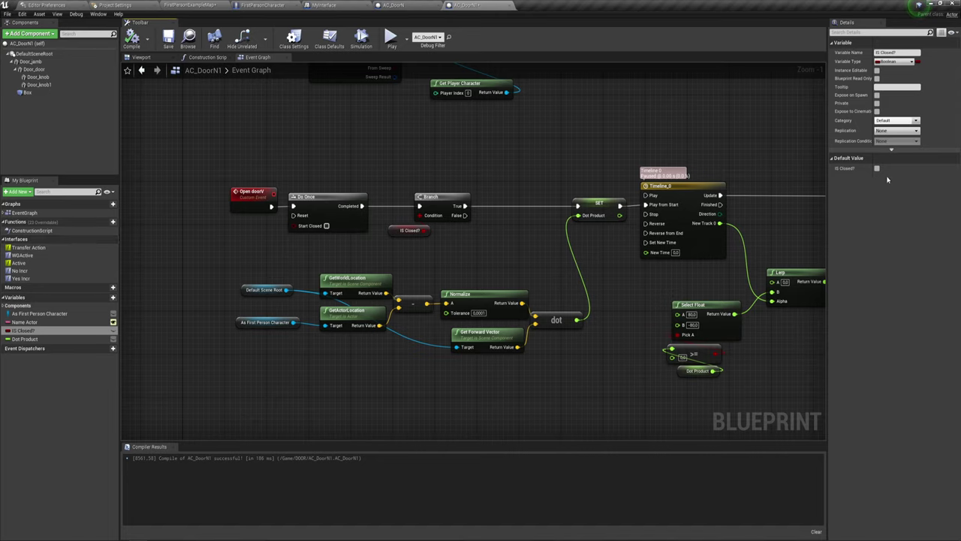
pyautogui.click(877, 169)
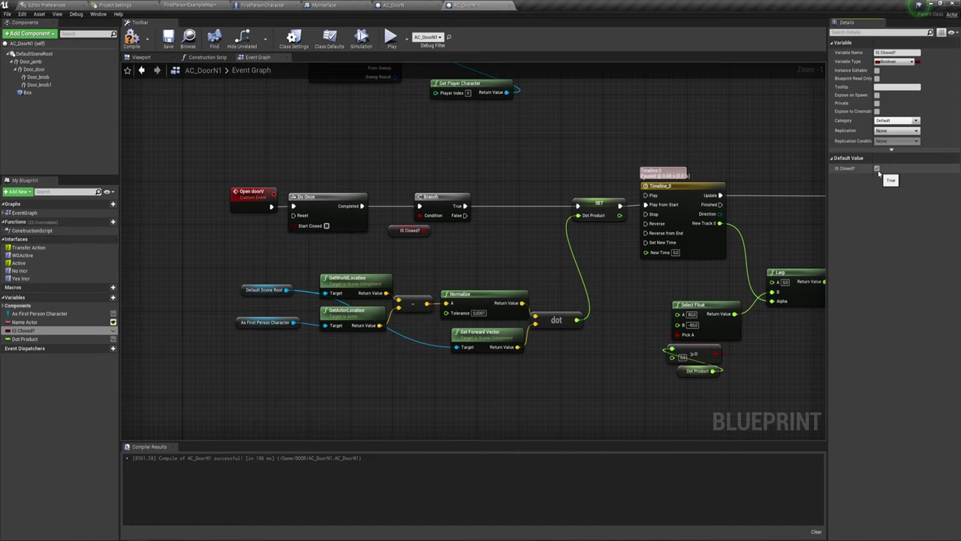
# Add a SET IS Closed? node setting it false after the Branch's True output.
pyautogui.scroll(1, 496, 243)
pyautogui.moveTo(497, 244); pyautogui.dragTo(396, 238, button='right')
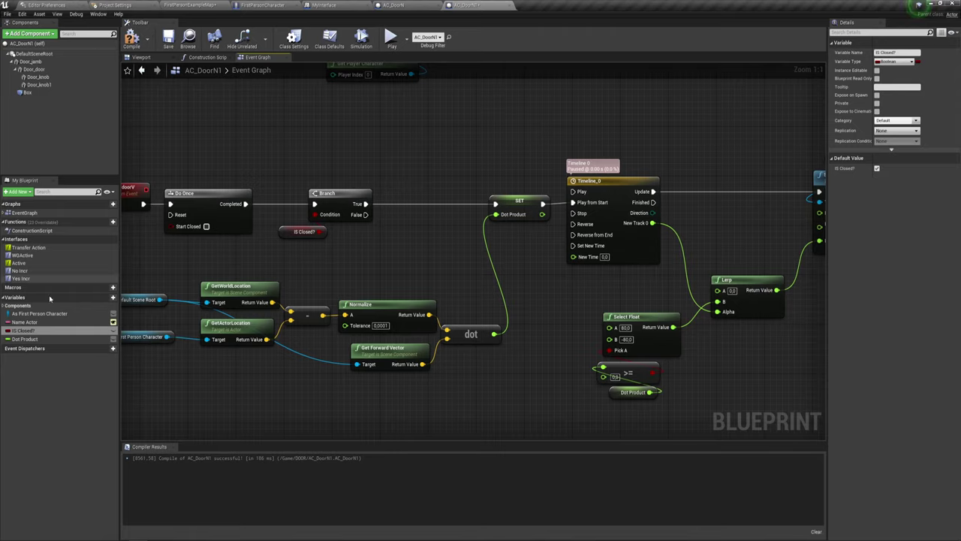
pyautogui.moveTo(23, 331)
pyautogui.mouseDown()
pyautogui.moveTo(390, 221)
pyautogui.moveTo(435, 220)
pyautogui.moveTo(426, 203)
pyautogui.mouseUp()
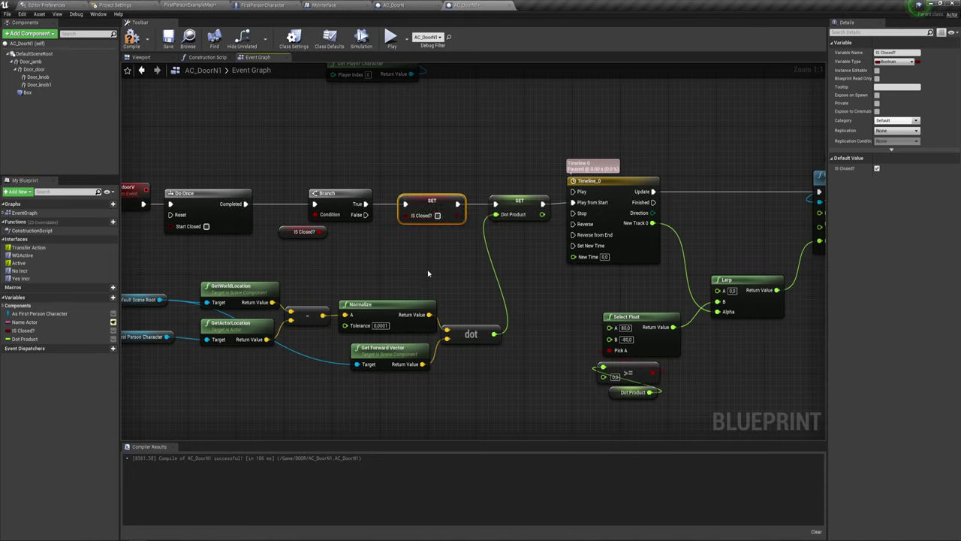
pyautogui.scroll(-1, 427, 272)
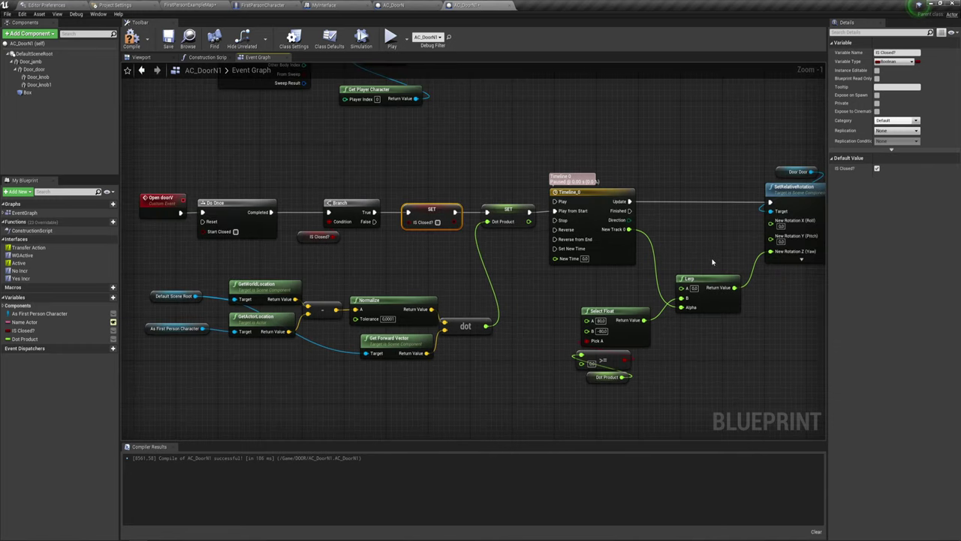
pyautogui.moveTo(427, 272)
pyautogui.mouseDown(button='right')
pyautogui.moveTo(358, 259)
pyautogui.moveTo(241, 259)
pyautogui.mouseUp(button='right')
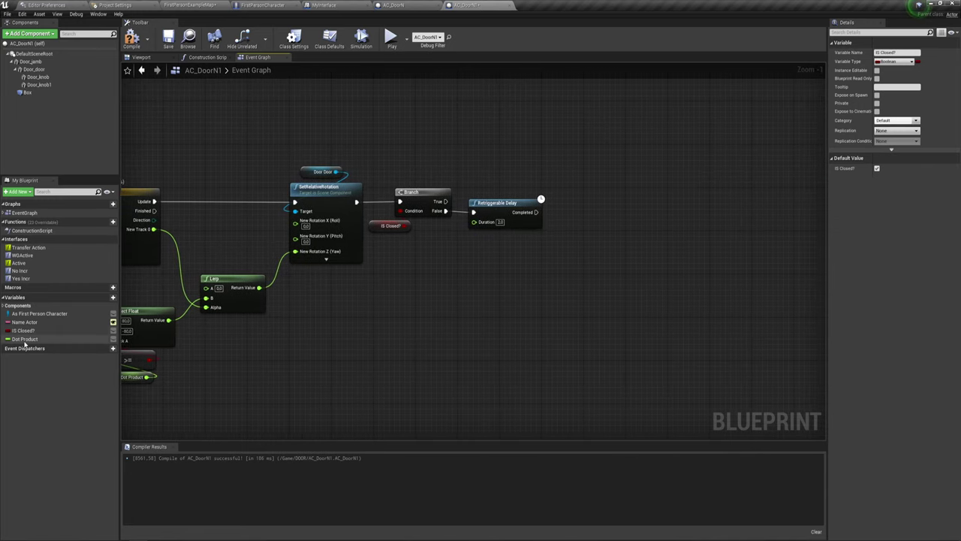
# Add a SET IS Closed? node, ticked true, on the Retriggerable Delay's Completed output.
pyautogui.moveTo(22, 332); pyautogui.dragTo(535, 214)
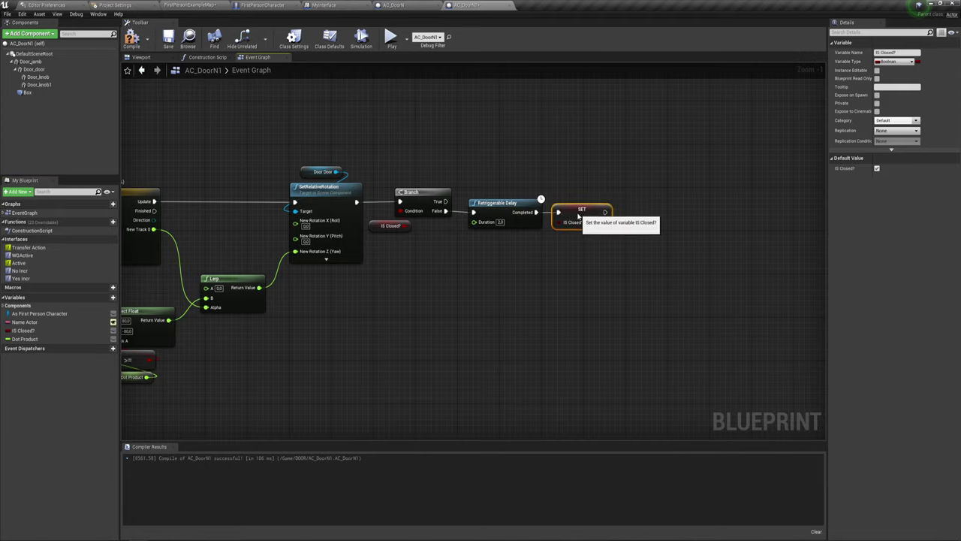
pyautogui.scroll(-3, 591, 224)
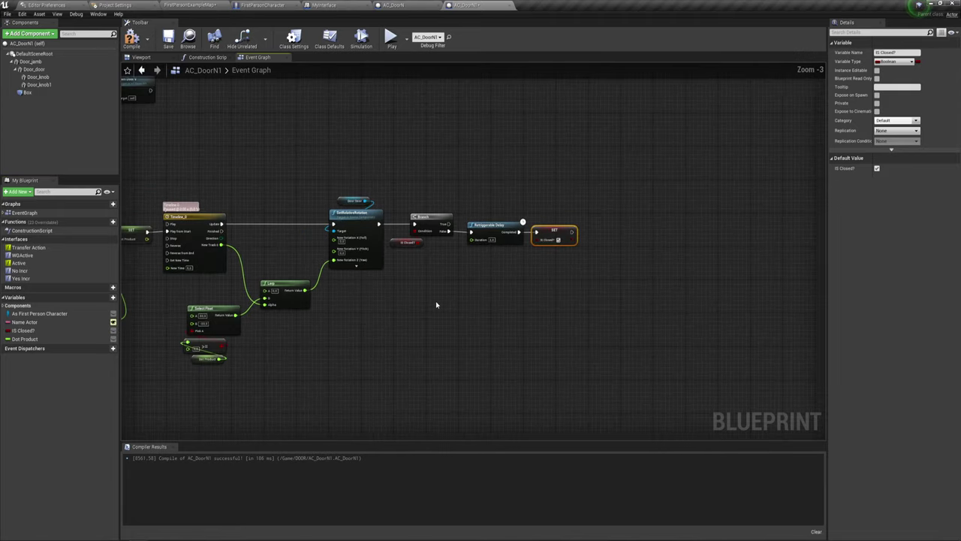
pyautogui.moveTo(440, 302)
pyautogui.mouseDown(button='right')
pyautogui.moveTo(588, 229)
pyautogui.moveTo(488, 238)
pyautogui.moveTo(547, 263)
pyautogui.moveTo(492, 229)
pyautogui.mouseUp(button='right')
pyautogui.scroll(-1, 547, 263)
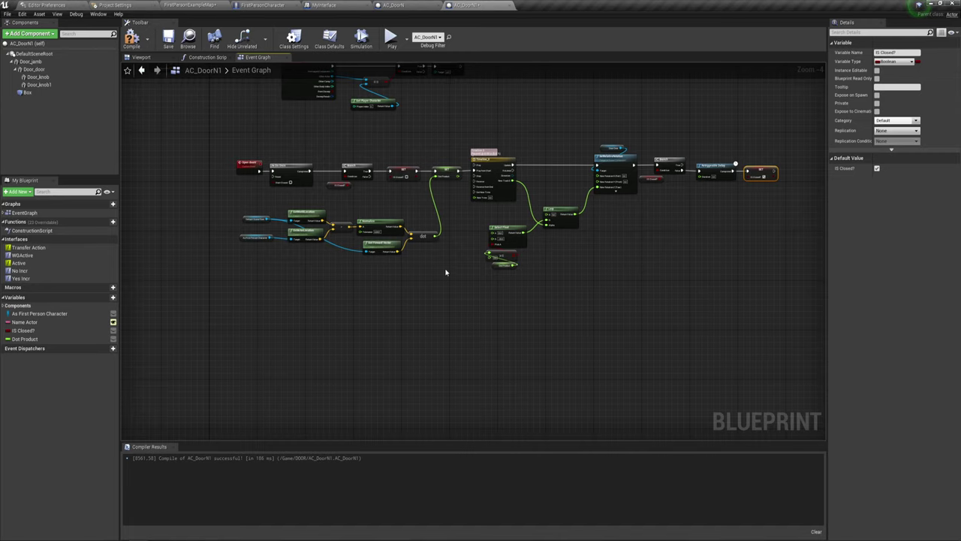
# Wire the Branch False output to Timeline Reverse from End through a reroute node.
pyautogui.scroll(1, 439, 270)
pyautogui.moveTo(436, 268); pyautogui.dragTo(494, 266, button='right')
pyautogui.scroll(1, 494, 269)
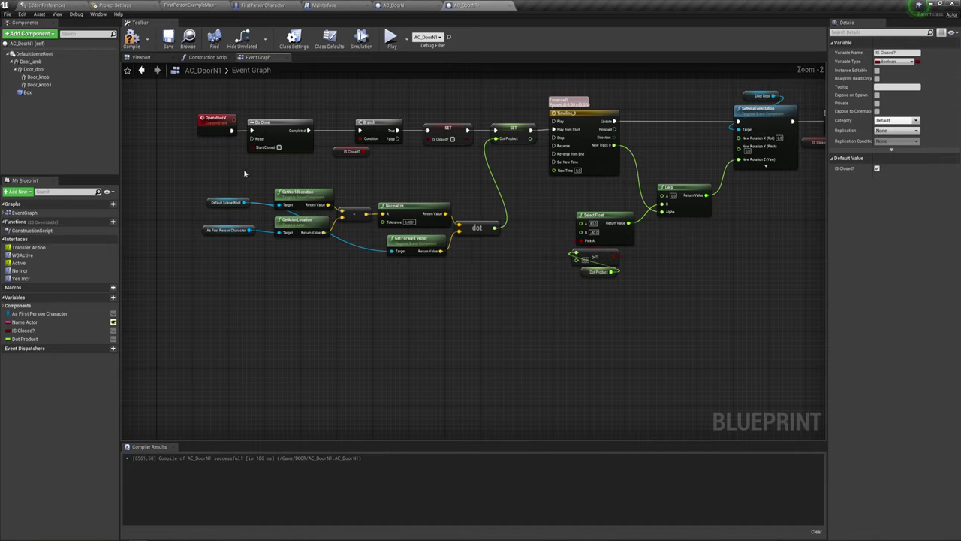
pyautogui.moveTo(194, 158); pyautogui.dragTo(288, 114)
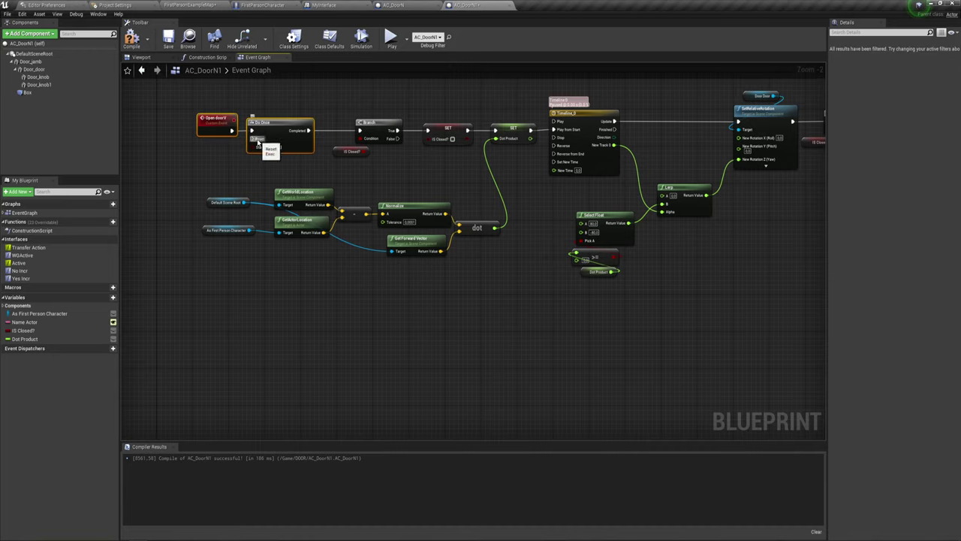
pyautogui.moveTo(257, 100); pyautogui.dragTo(276, 169)
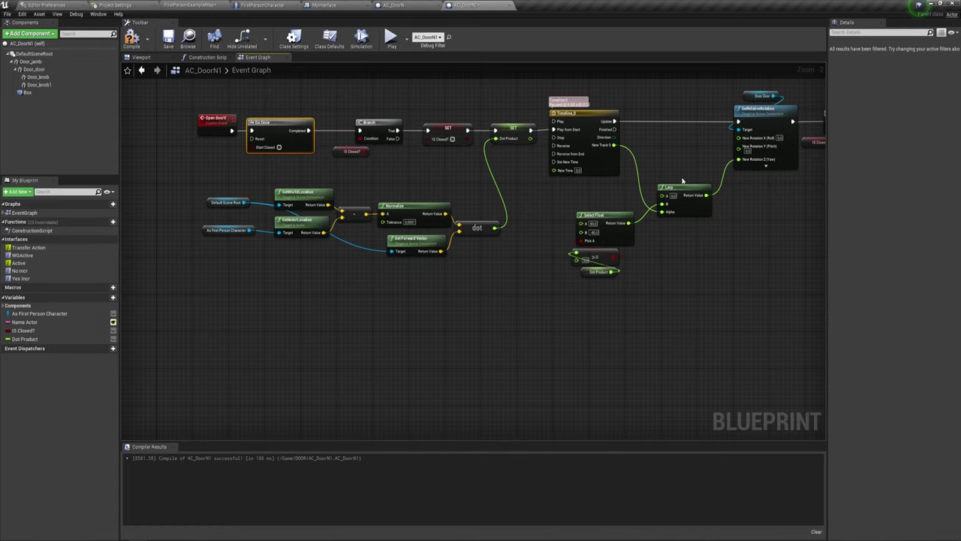
pyautogui.moveTo(488, 239); pyautogui.dragTo(419, 242, button='right')
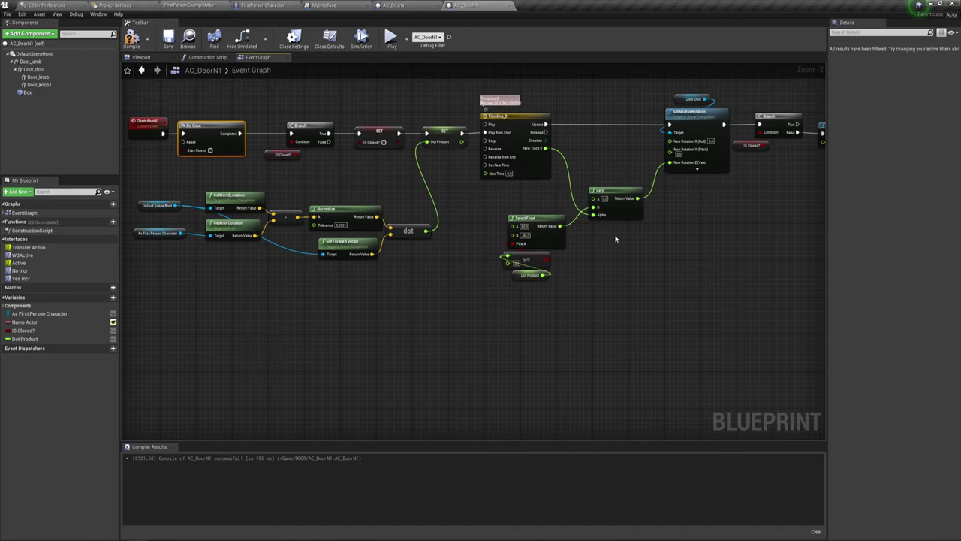
pyautogui.moveTo(634, 224)
pyautogui.mouseDown(button='right')
pyautogui.moveTo(480, 219)
pyautogui.moveTo(565, 217)
pyautogui.moveTo(574, 200)
pyautogui.moveTo(391, 226)
pyautogui.mouseUp(button='right')
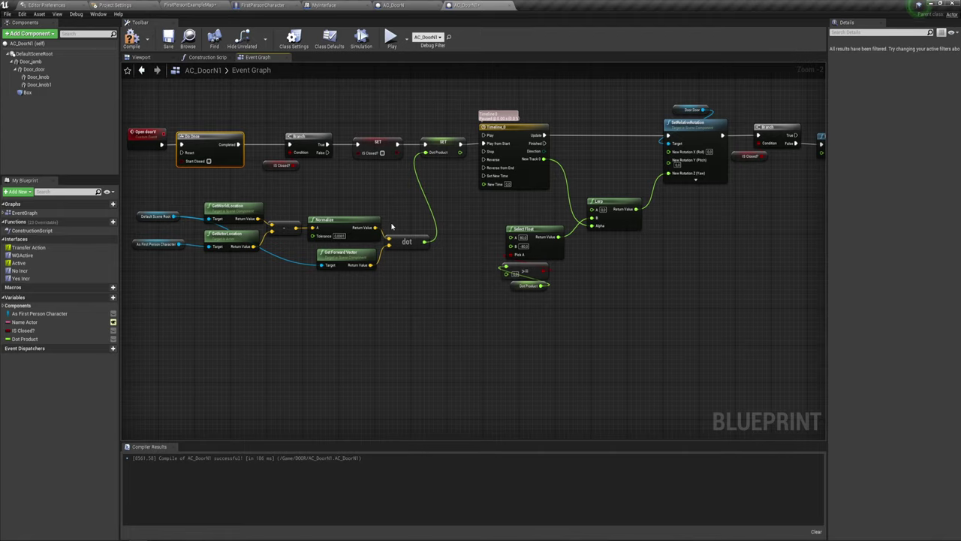
pyautogui.scroll(1, 322, 217)
pyautogui.scroll(1, 321, 217)
pyautogui.moveTo(404, 152)
pyautogui.mouseDown()
pyautogui.moveTo(549, 196)
pyautogui.moveTo(612, 173)
pyautogui.moveTo(562, 189)
pyautogui.mouseUp()
pyautogui.doubleClick(563, 173)
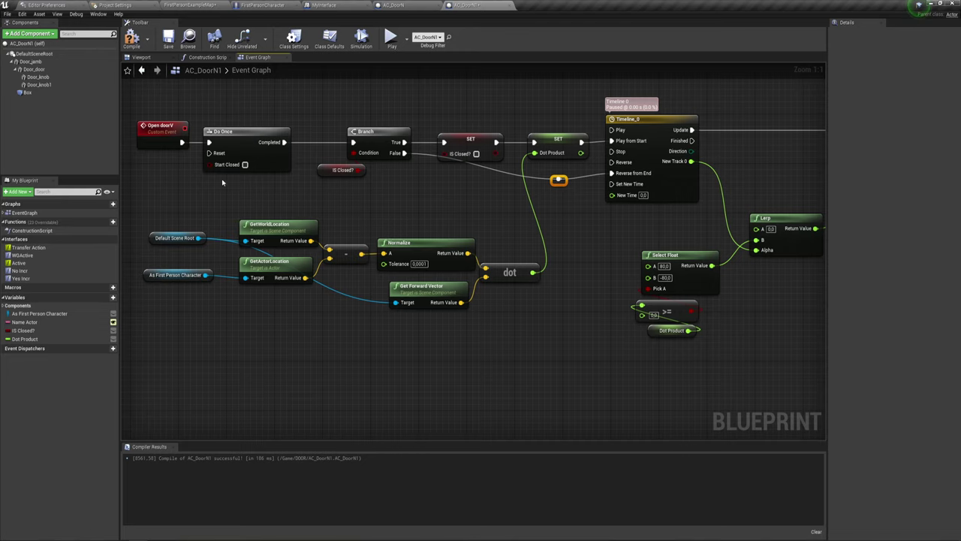
# Start a wire from the final SET IS Closed? node's output.
pyautogui.scroll(-3, 222, 182)
pyautogui.moveTo(354, 208); pyautogui.dragTo(226, 167, button='right')
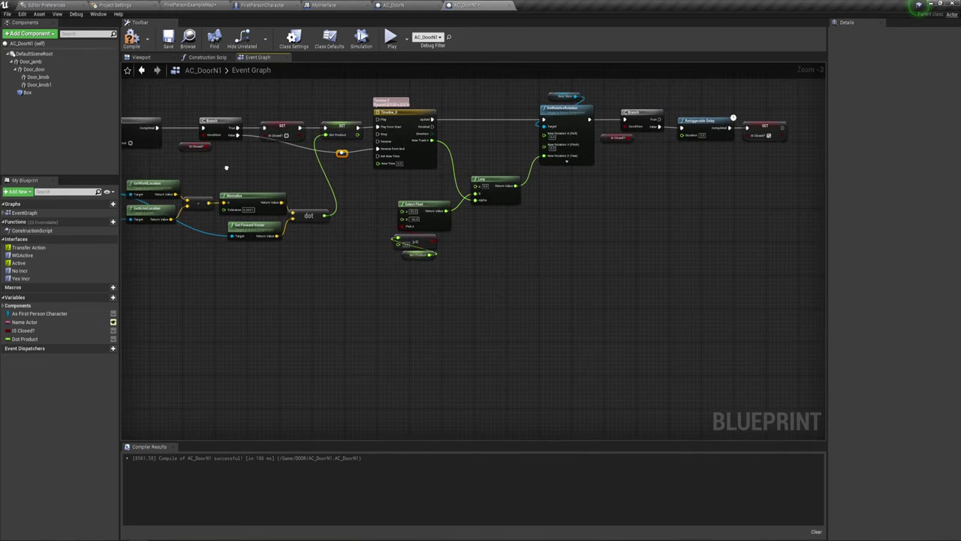
pyautogui.moveTo(783, 129); pyautogui.dragTo(131, 289)
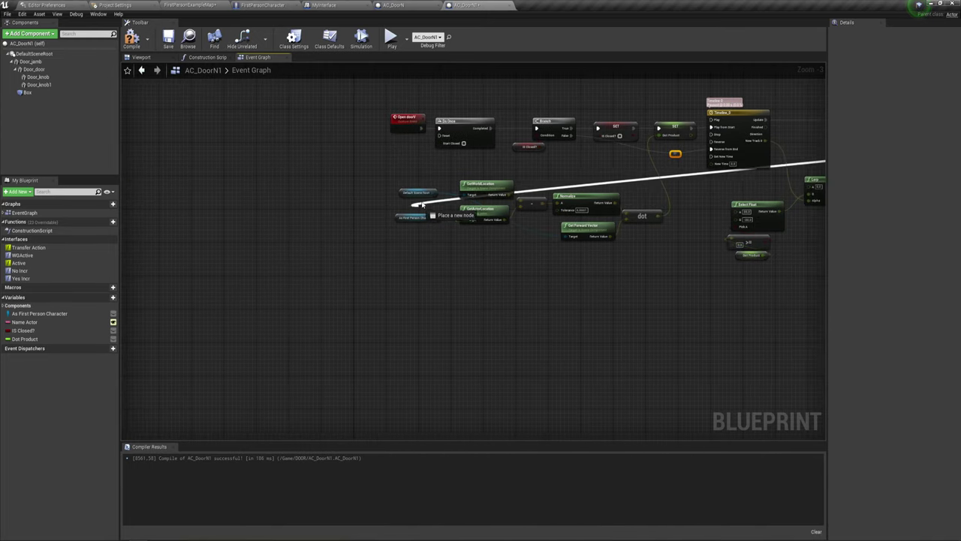
# Loop the final SET output back into Do Once's Reset via reroute points along the bottom.
pyautogui.moveTo(131, 289); pyautogui.dragTo(441, 139)
pyautogui.doubleClick(505, 134)
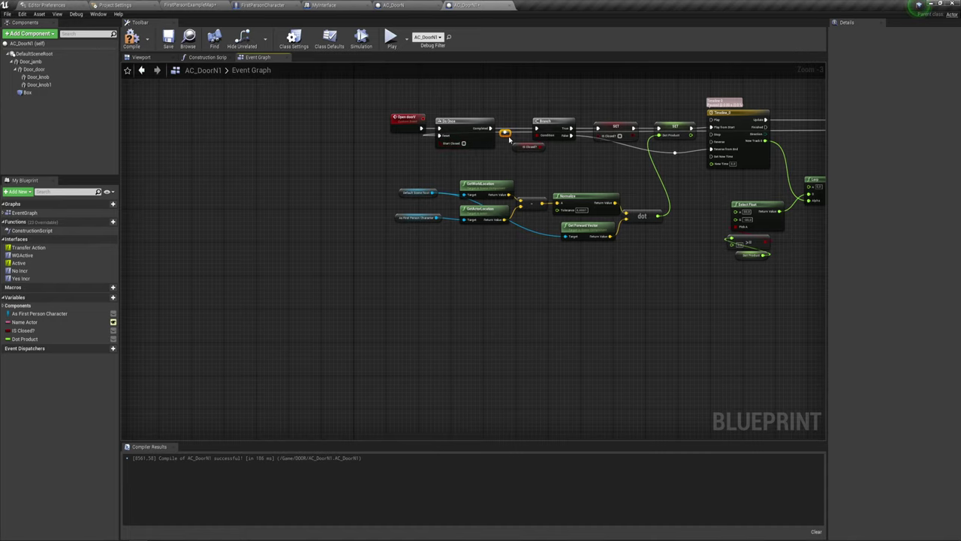
pyautogui.moveTo(506, 134); pyautogui.dragTo(451, 283)
pyautogui.moveTo(669, 328)
pyautogui.mouseDown(button='right')
pyautogui.moveTo(489, 294)
pyautogui.moveTo(376, 304)
pyautogui.mouseUp(button='right')
pyautogui.click(664, 155)
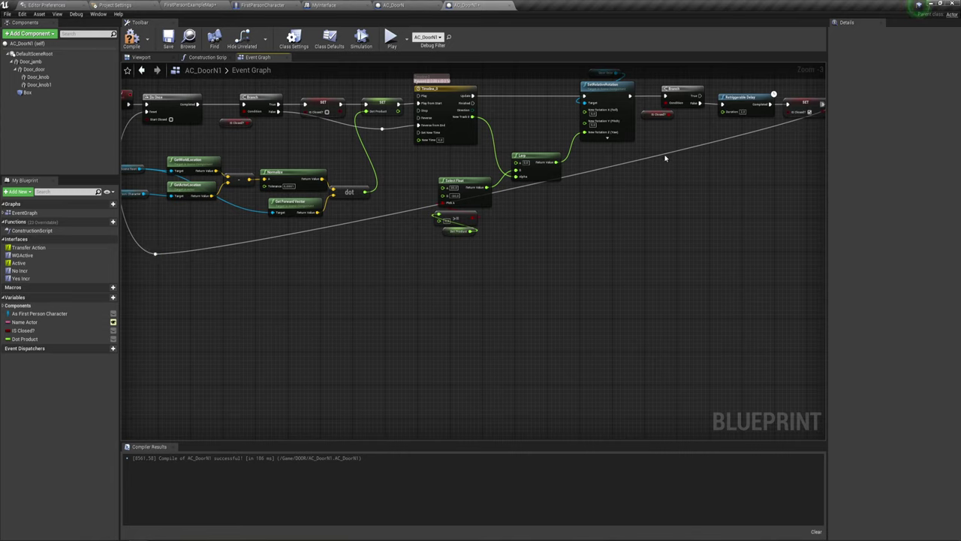
pyautogui.doubleClick(663, 156)
pyautogui.moveTo(663, 155)
pyautogui.mouseDown()
pyautogui.moveTo(757, 261)
pyautogui.moveTo(806, 263)
pyautogui.mouseUp()
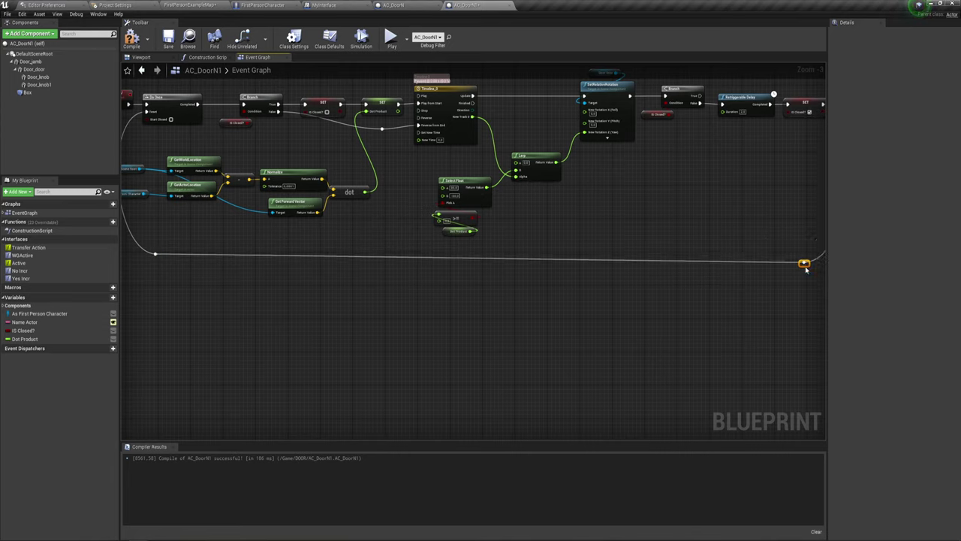
# Undo an accidental reroute connection and pan back across the event graph.
pyautogui.moveTo(334, 288); pyautogui.dragTo(461, 339, button='right')
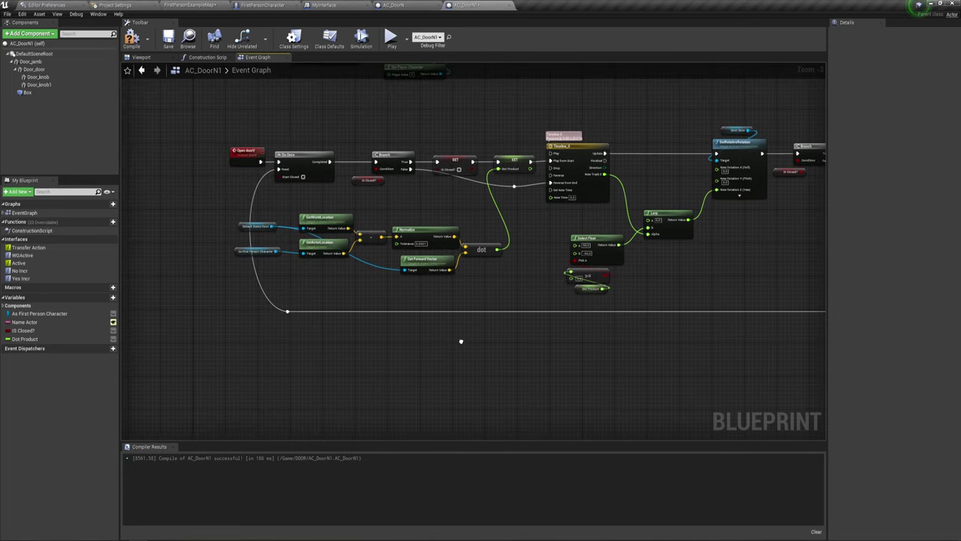
pyautogui.scroll(2, 502, 313)
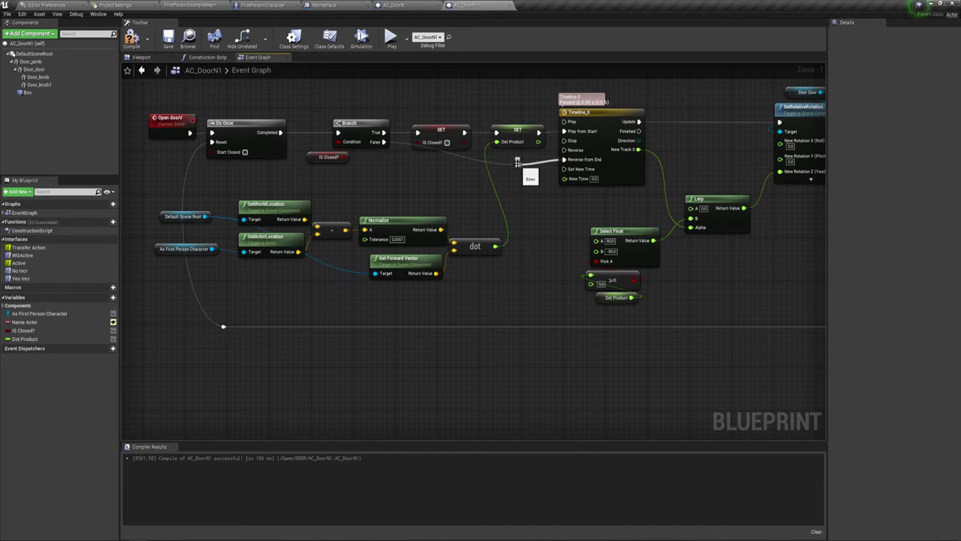
pyautogui.moveTo(223, 327); pyautogui.dragTo(518, 163)
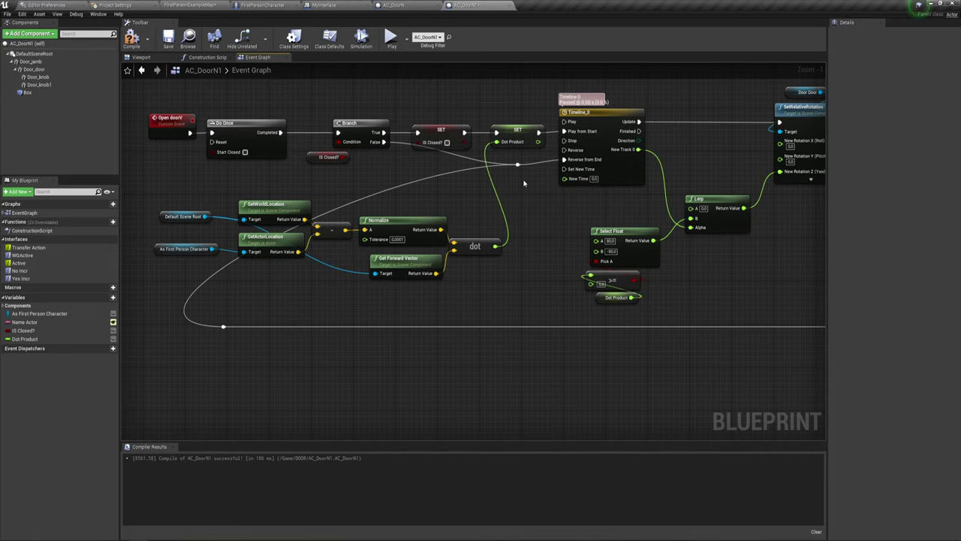
pyautogui.hotkey('ctrl', 'z')
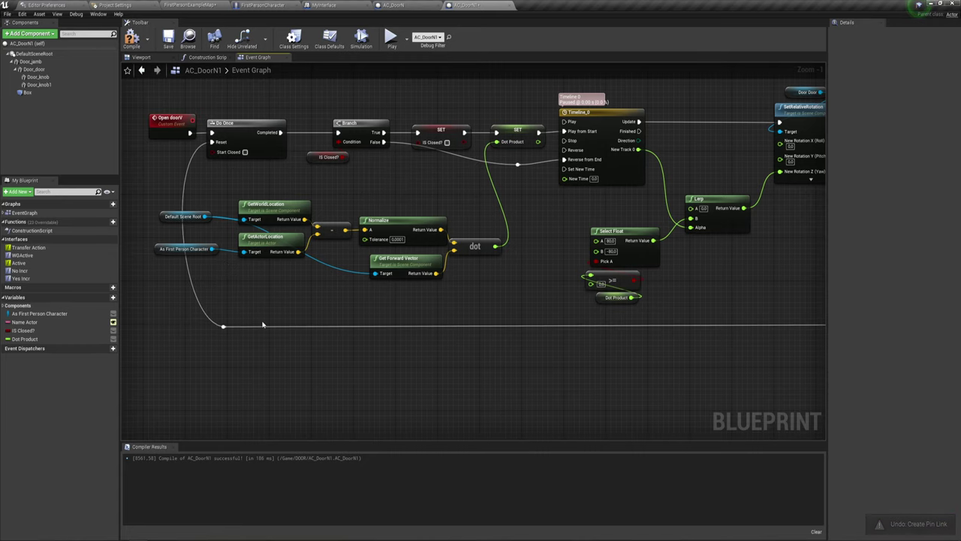
pyautogui.scroll(-1, 411, 297)
pyautogui.moveTo(411, 298); pyautogui.dragTo(449, 219, button='right')
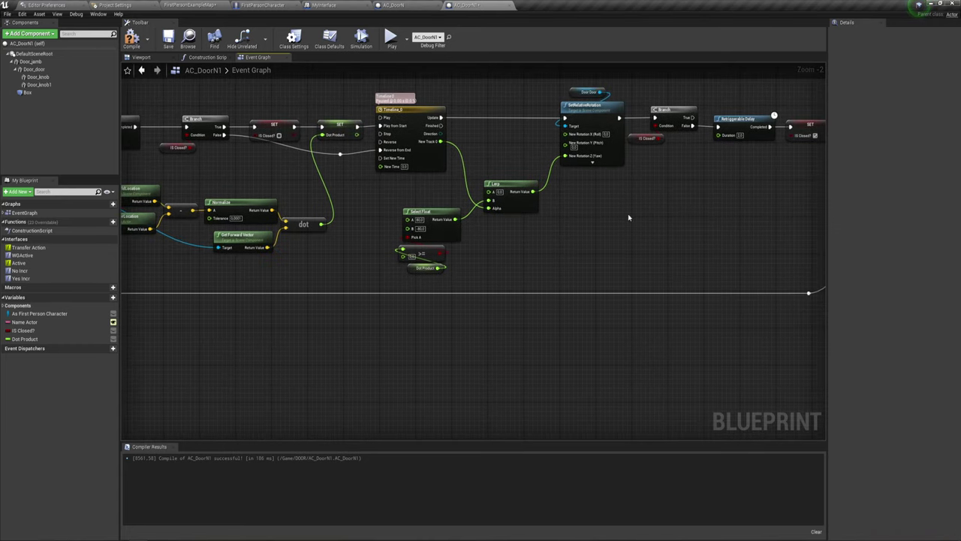
pyautogui.moveTo(178, 157); pyautogui.dragTo(368, 183, button='right')
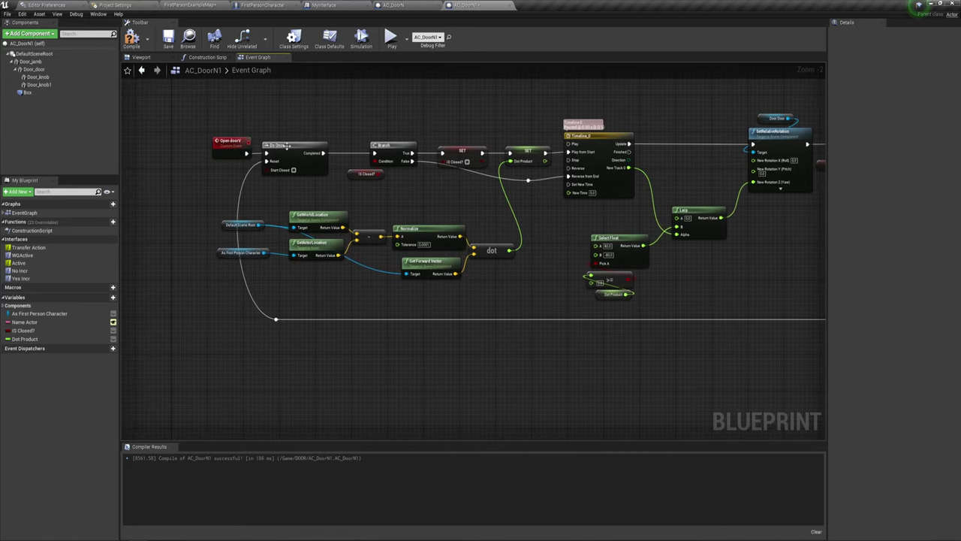
# Recompile AC_DoorN1 and start a play session in FirstPersonExampleMap.
pyautogui.click(131, 39)
pyautogui.click(191, 5)
pyautogui.click(312, 30)
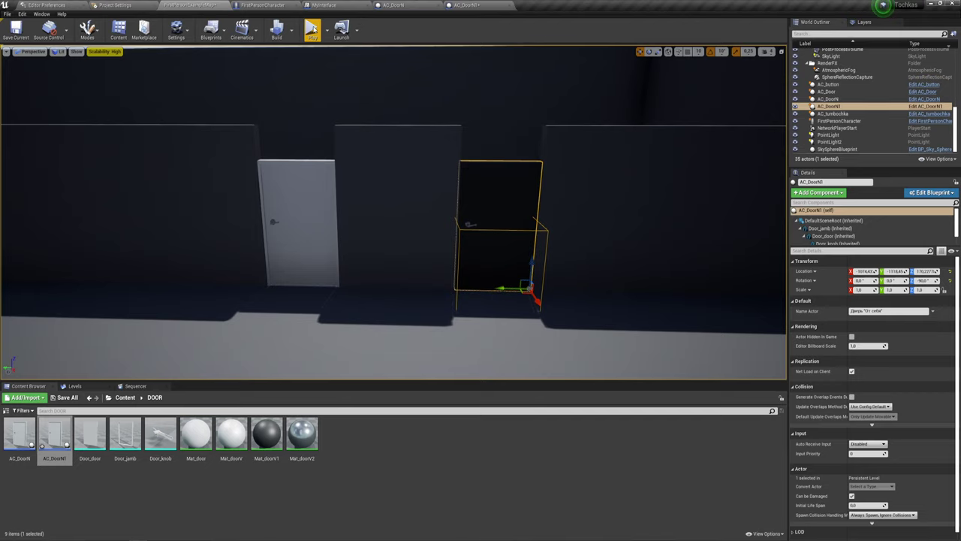
pyautogui.click(326, 49)
# Walk to the door, open it with E, check it from both sides, then stop playing.
pyautogui.press('w')
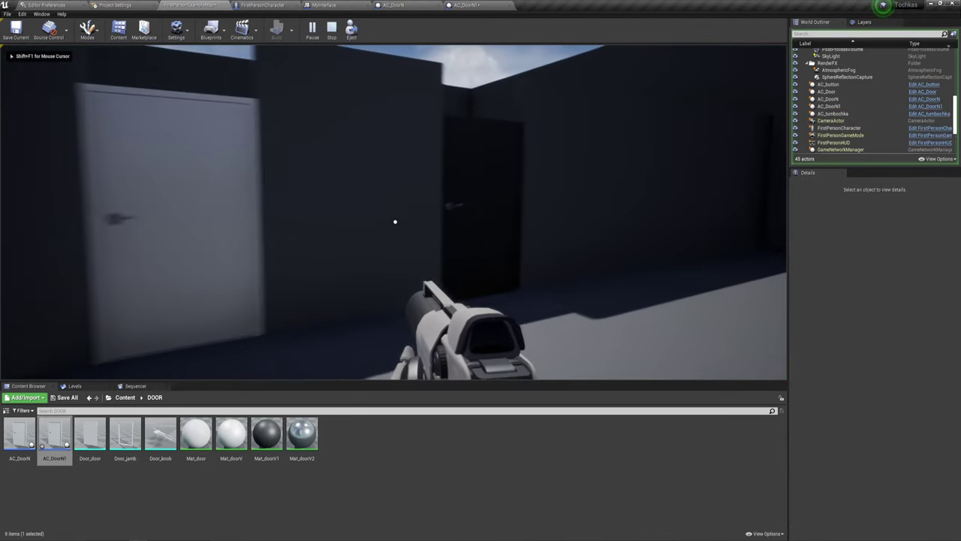
pyautogui.press('e')
pyautogui.press('w')
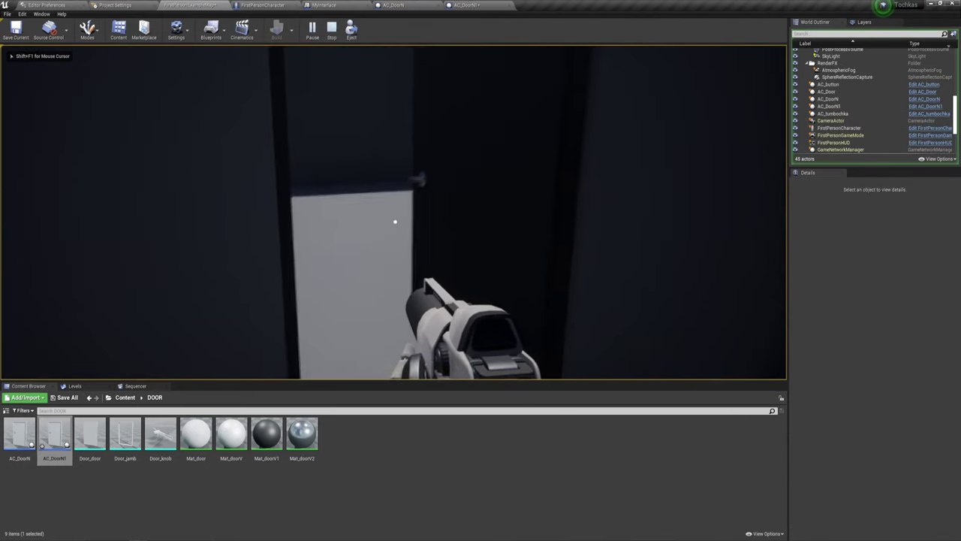
pyautogui.press('w')
pyautogui.press('s')
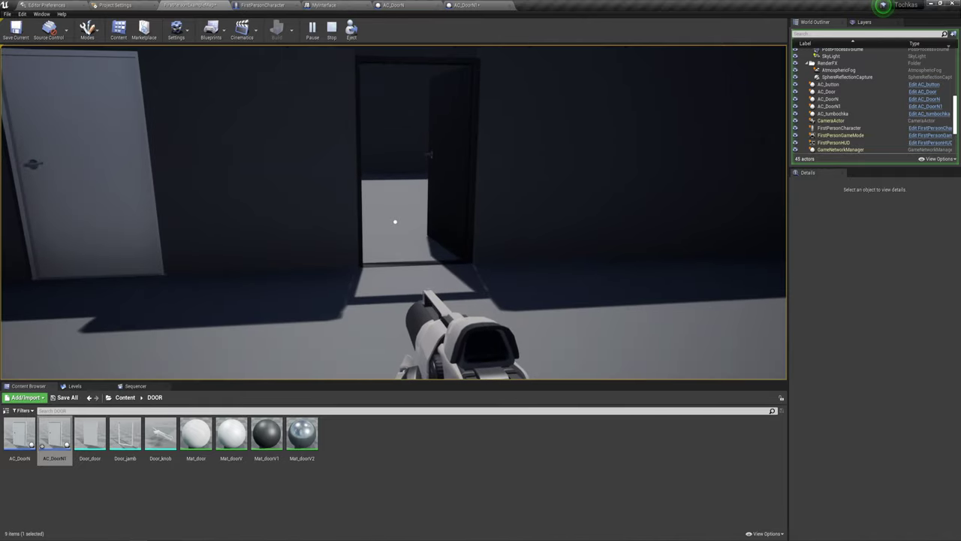
pyautogui.press('w')
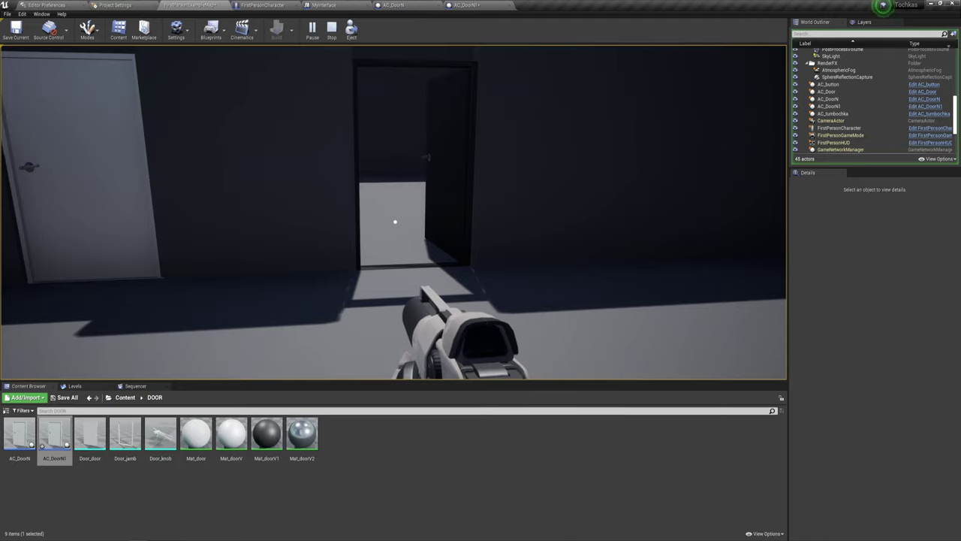
pyautogui.press('w')
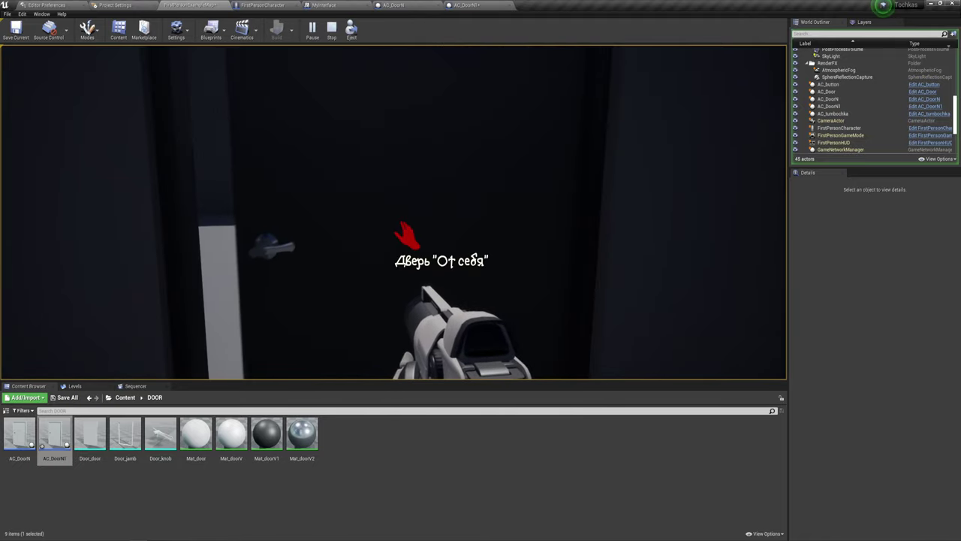
pyautogui.press('s')
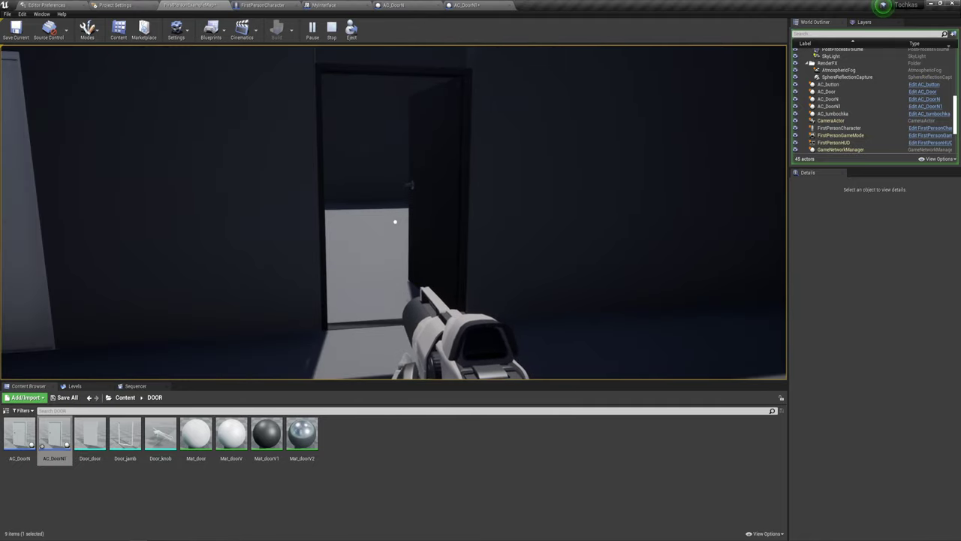
pyautogui.press('w')
pyautogui.press('s')
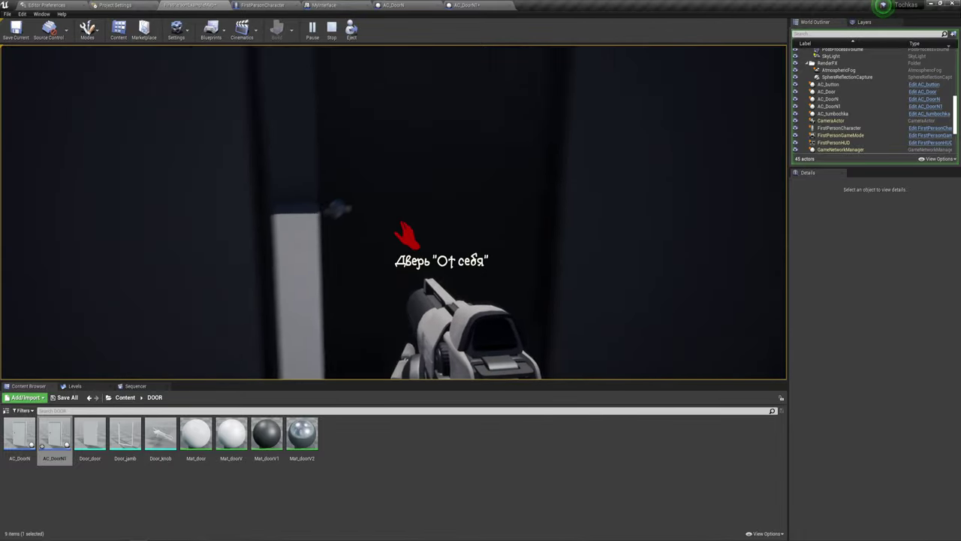
pyautogui.press('w')
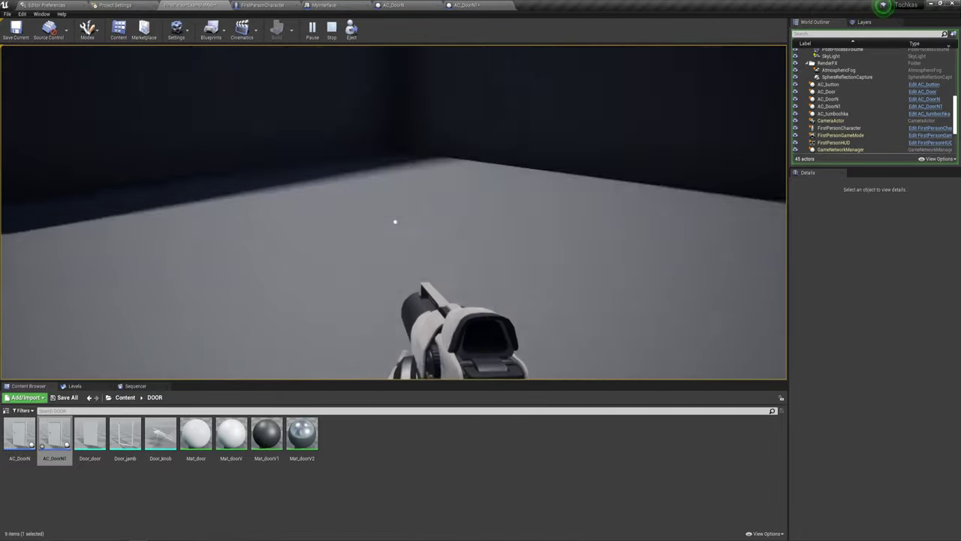
pyautogui.press('w')
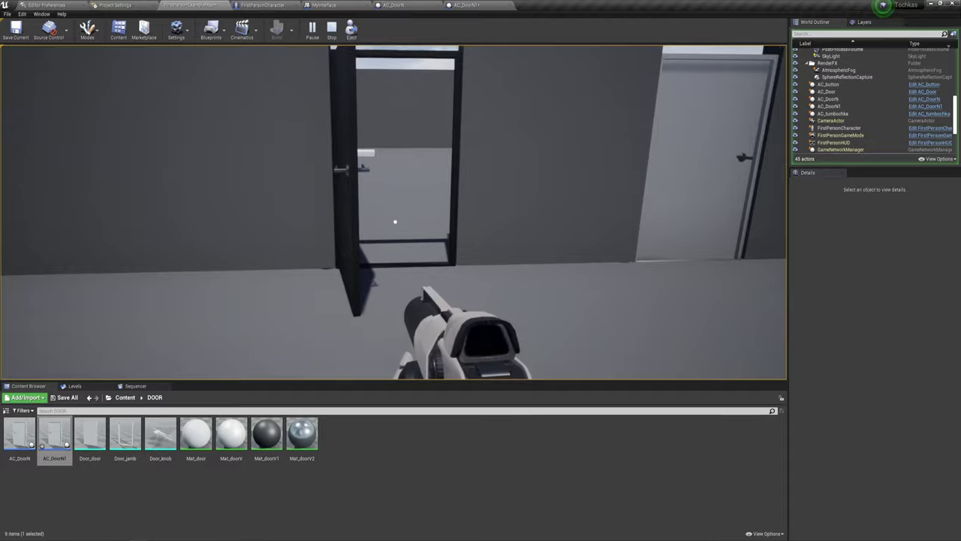
pyautogui.press('w')
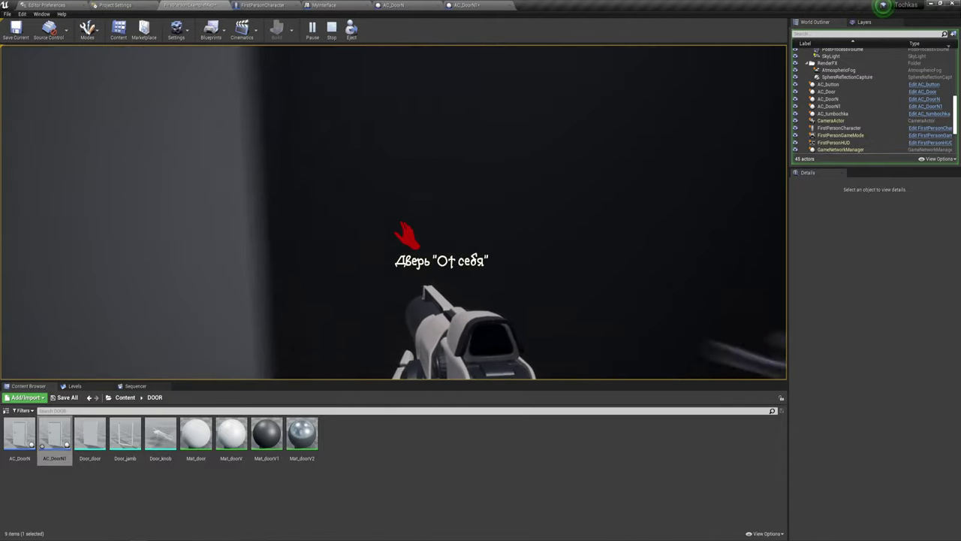
pyautogui.press('Escape')
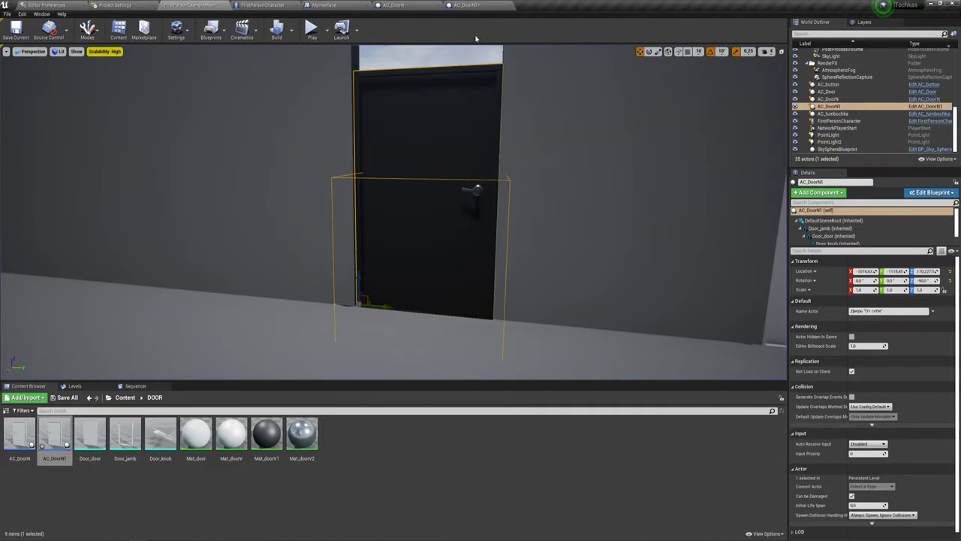
# Insert a Sequence node on the Do Once Reset wire and place it below Open door.
pyautogui.click(476, 9)
pyautogui.scroll(1, 423, 224)
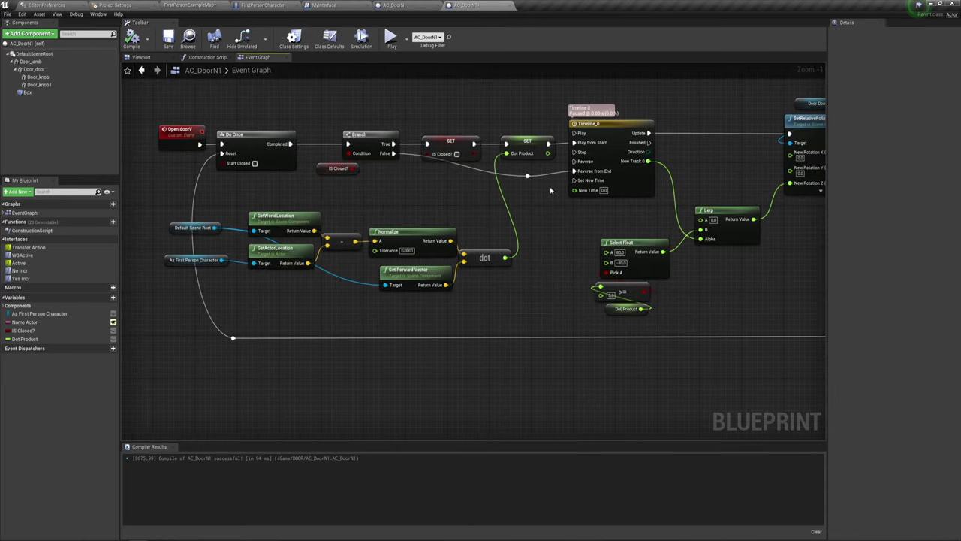
pyautogui.moveTo(434, 294); pyautogui.dragTo(492, 270, button='right')
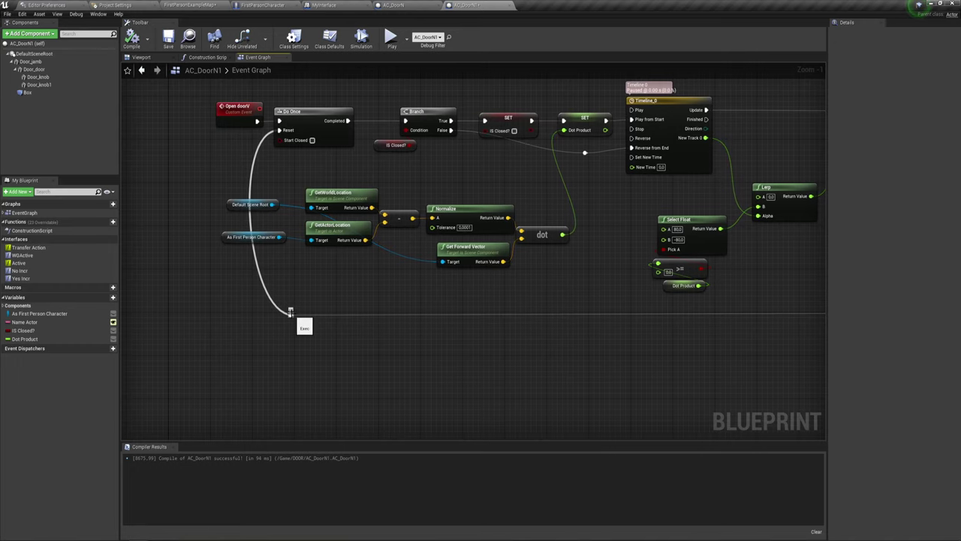
pyautogui.moveTo(290, 312); pyautogui.dragTo(346, 336, button='right')
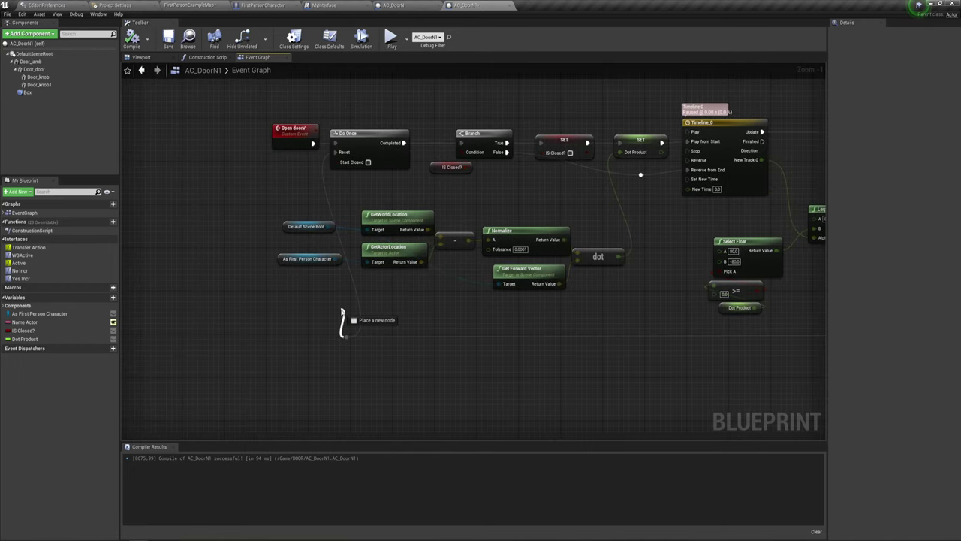
pyautogui.moveTo(341, 312); pyautogui.dragTo(341, 311)
pyautogui.write('seq')
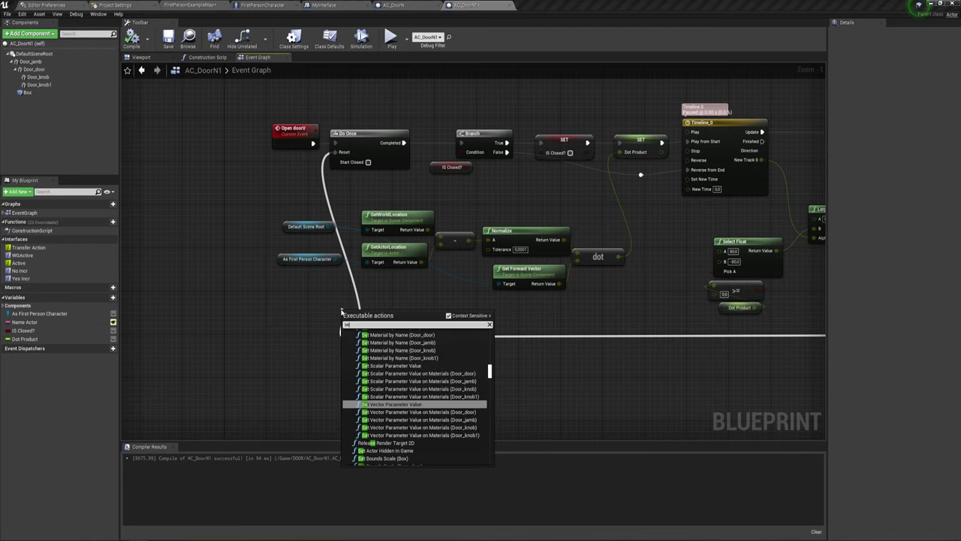
pyautogui.press('Return')
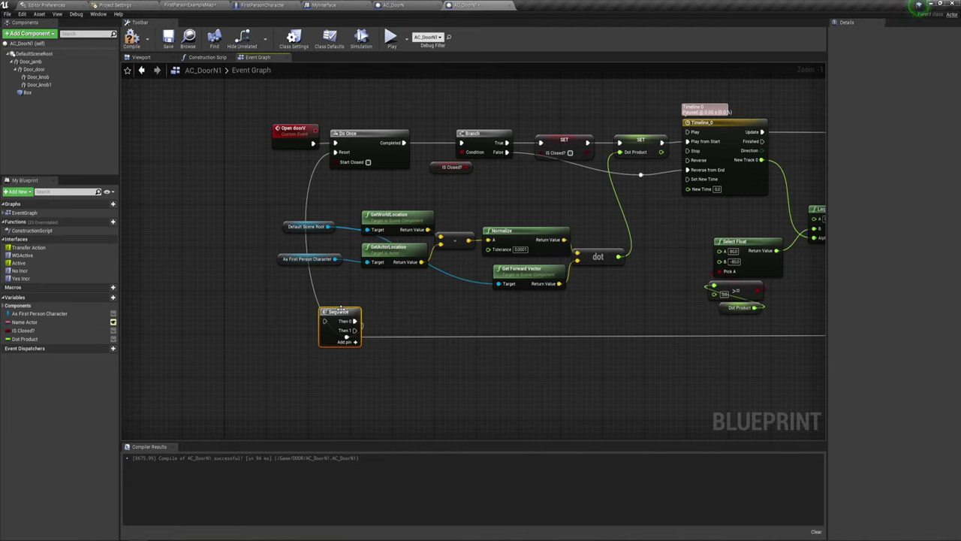
pyautogui.moveTo(346, 313); pyautogui.dragTo(378, 292)
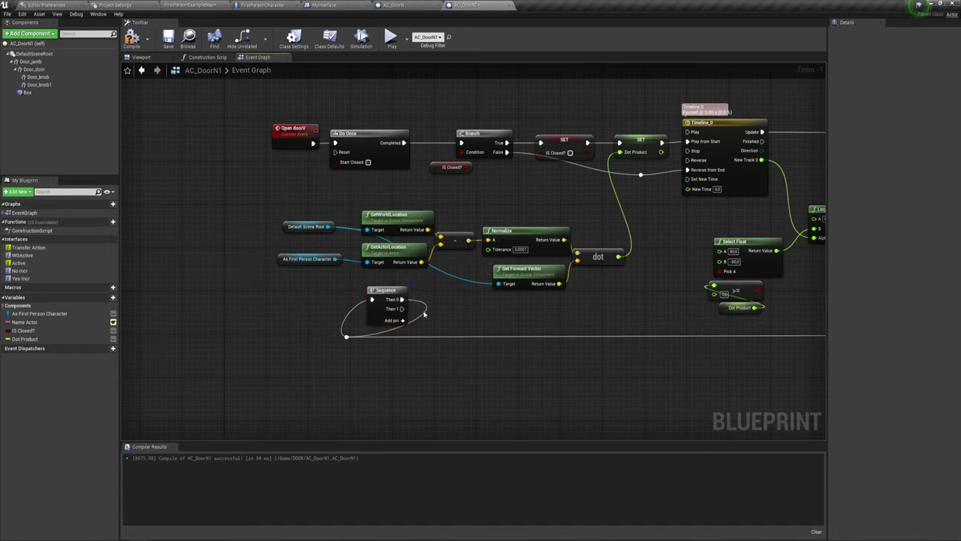
pyautogui.moveTo(378, 294); pyautogui.dragTo(243, 270)
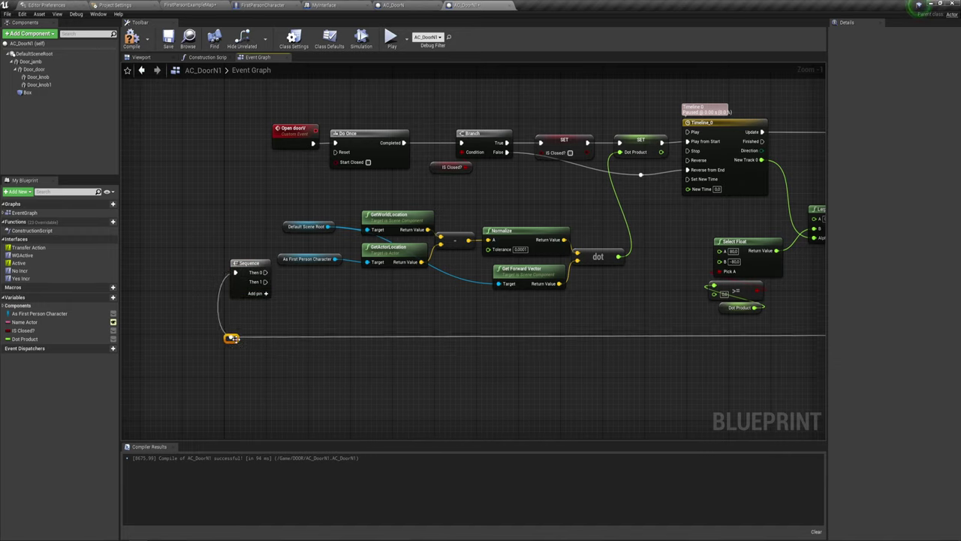
# Wire Sequence Then 0 to Do Once Reset and Then 1 to Timeline Reverse from End.
pyautogui.moveTo(264, 272); pyautogui.dragTo(292, 215)
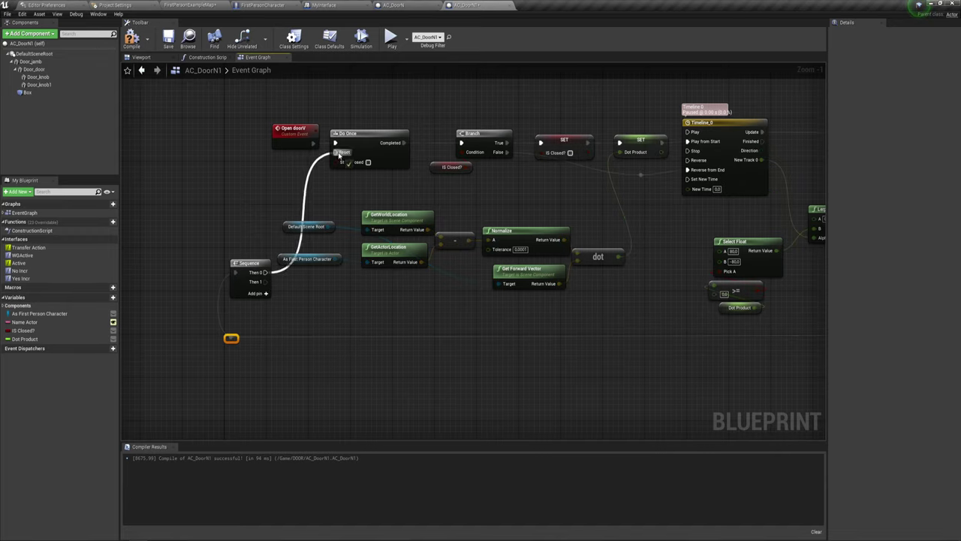
pyautogui.moveTo(264, 282); pyautogui.dragTo(611, 211)
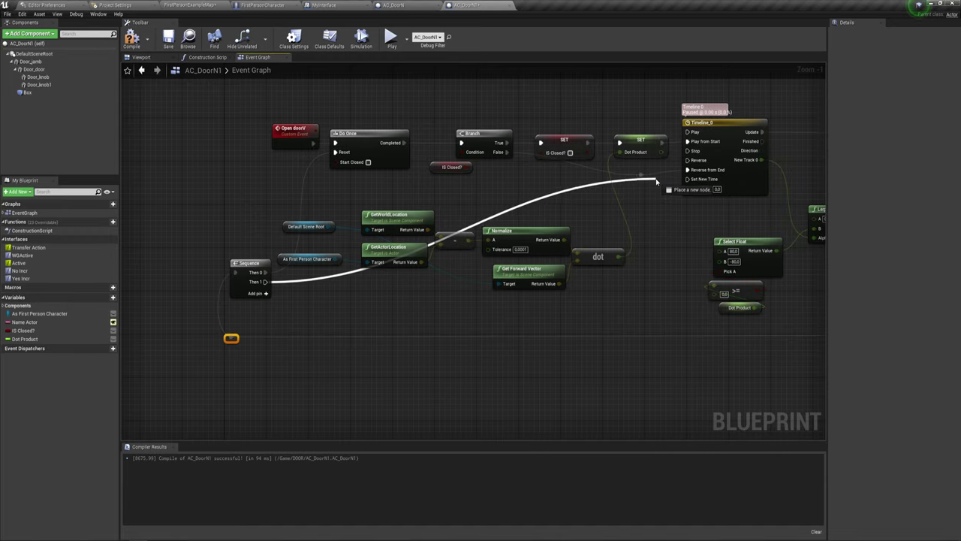
pyautogui.moveTo(640, 178); pyautogui.dragTo(687, 170)
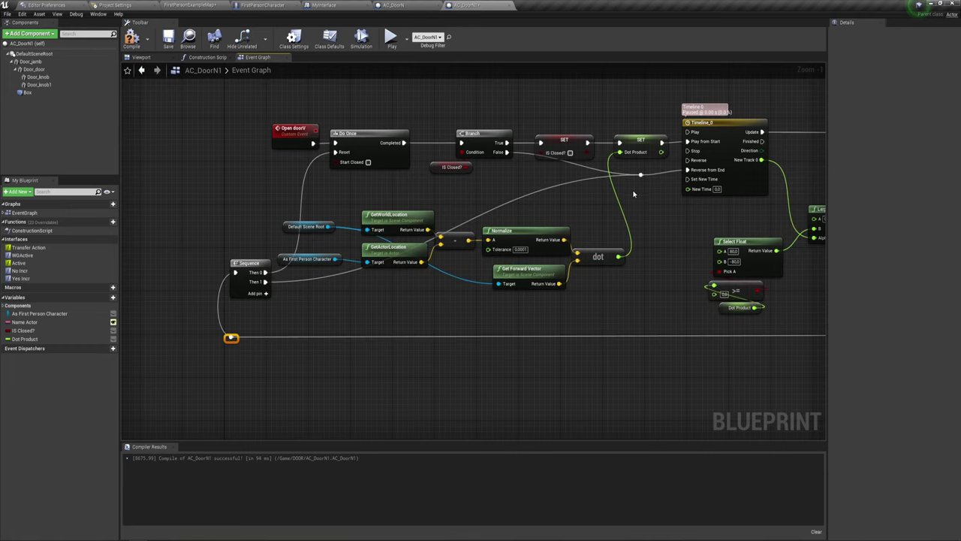
pyautogui.moveTo(635, 201); pyautogui.dragTo(589, 200, button='right')
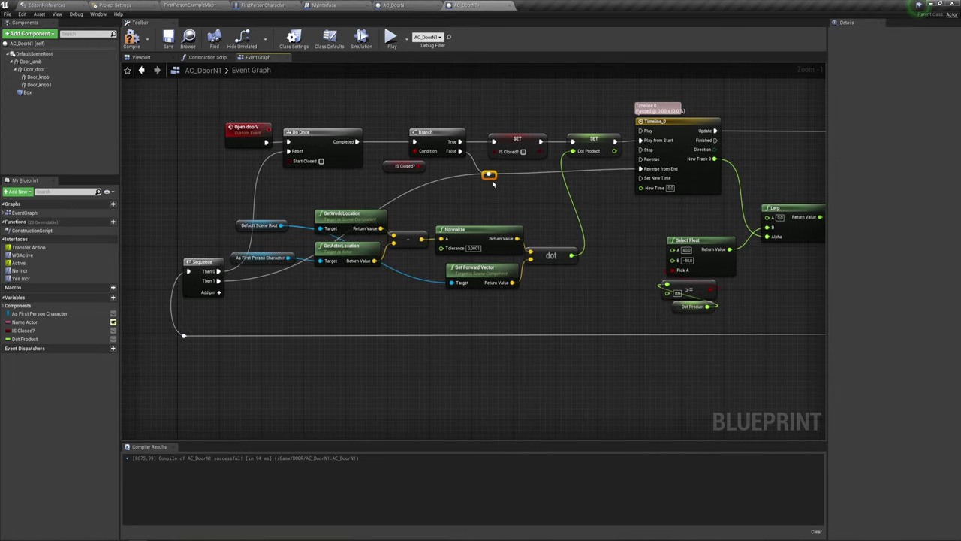
pyautogui.scroll(-2, 360, 284)
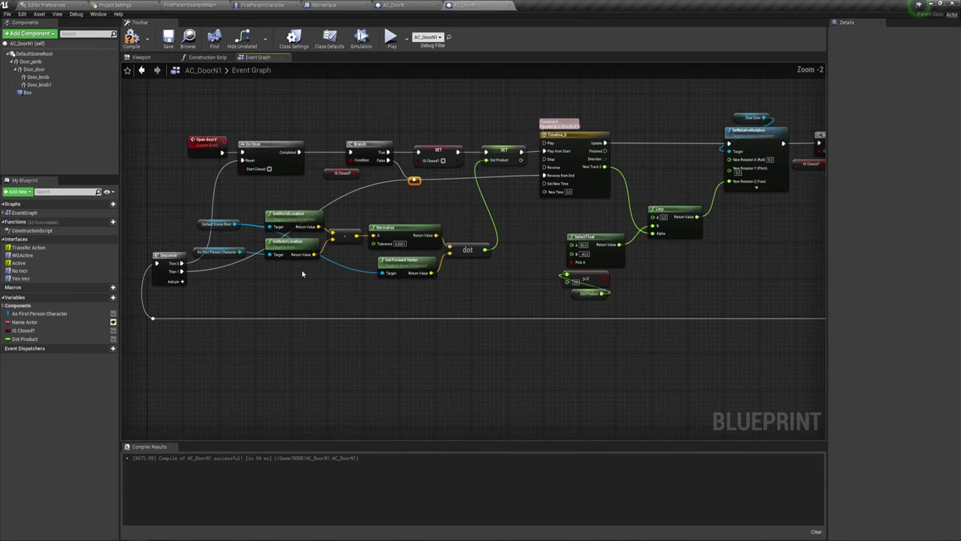
pyautogui.moveTo(660, 188); pyautogui.dragTo(471, 212, button='right')
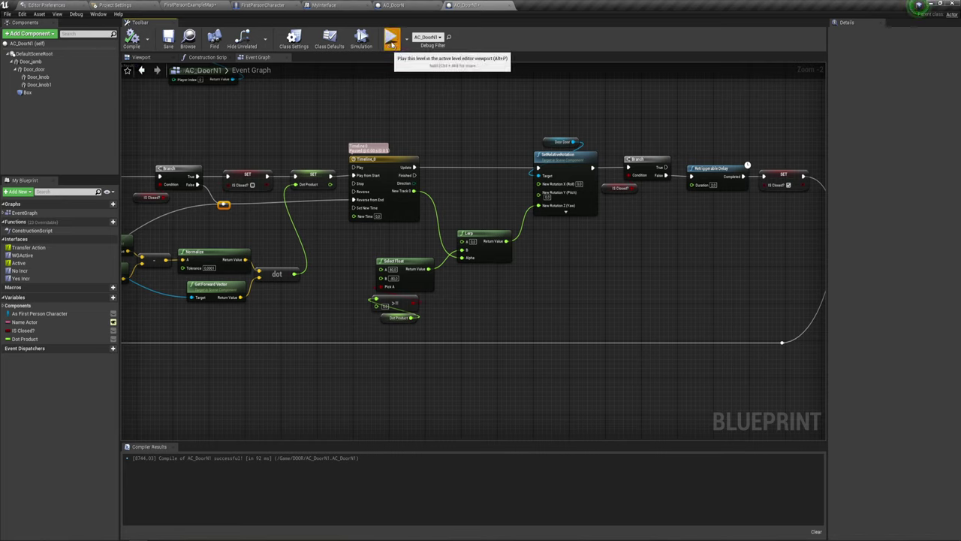
# Play the level, open the door with E, let it swing shut, then stop with Esc.
pyautogui.click(392, 39)
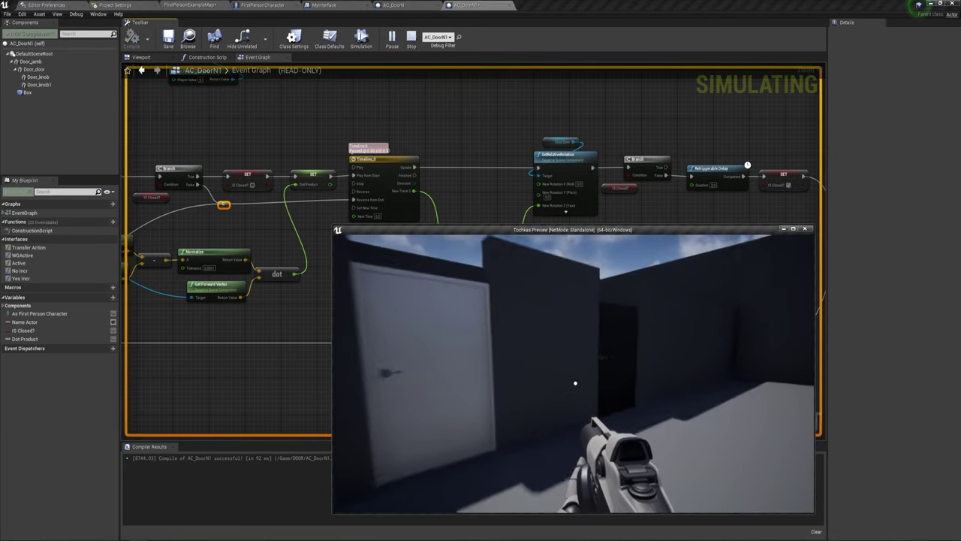
pyautogui.press('e')
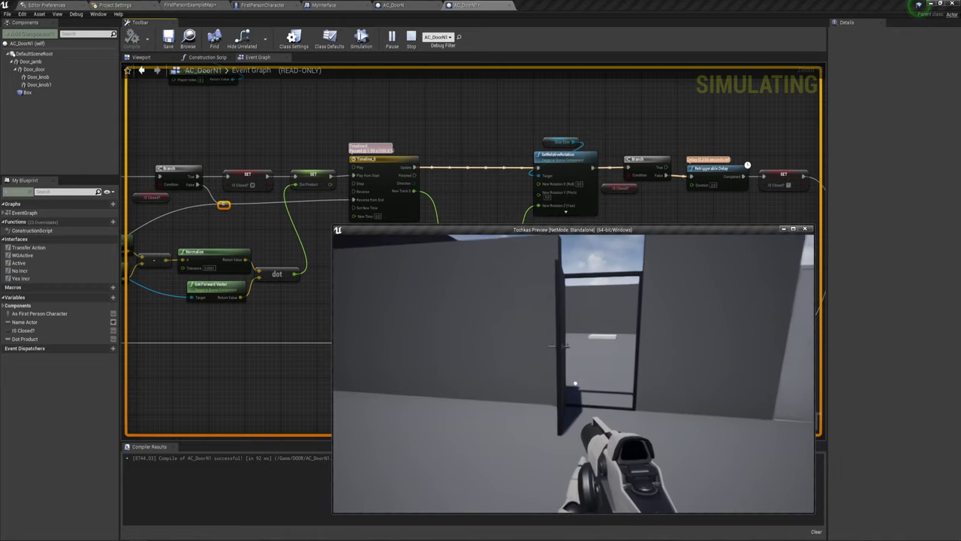
pyautogui.press('e')
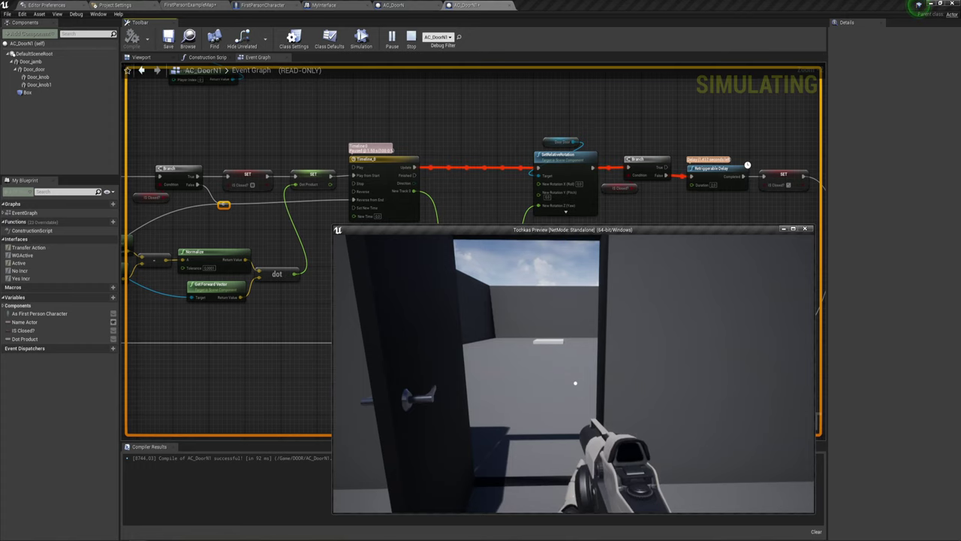
pyautogui.press('Escape')
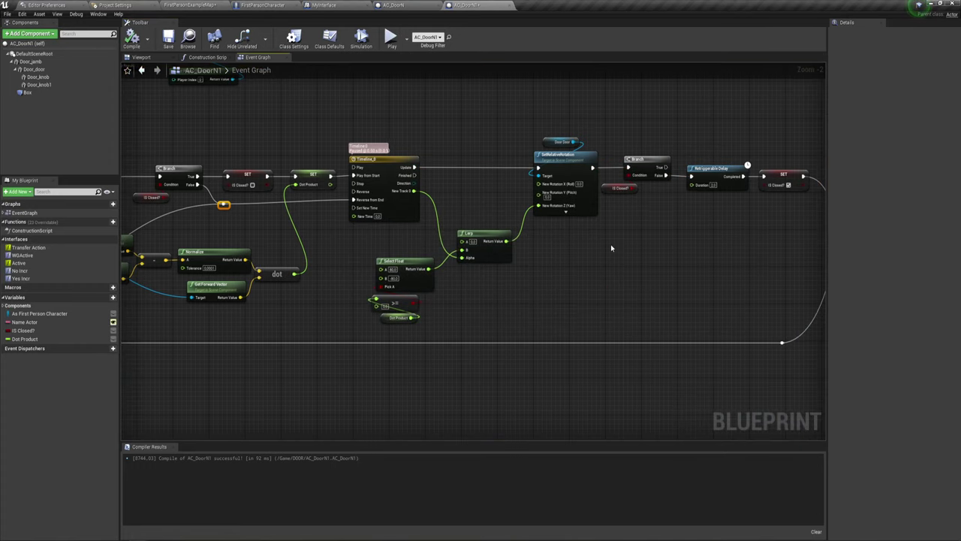
# Swap Get Forward Vector for Default Scene Root's Get Right Vector in the dot product, then play.
pyautogui.scroll(2, 404, 260)
pyautogui.moveTo(398, 221); pyautogui.dragTo(499, 224, button='right')
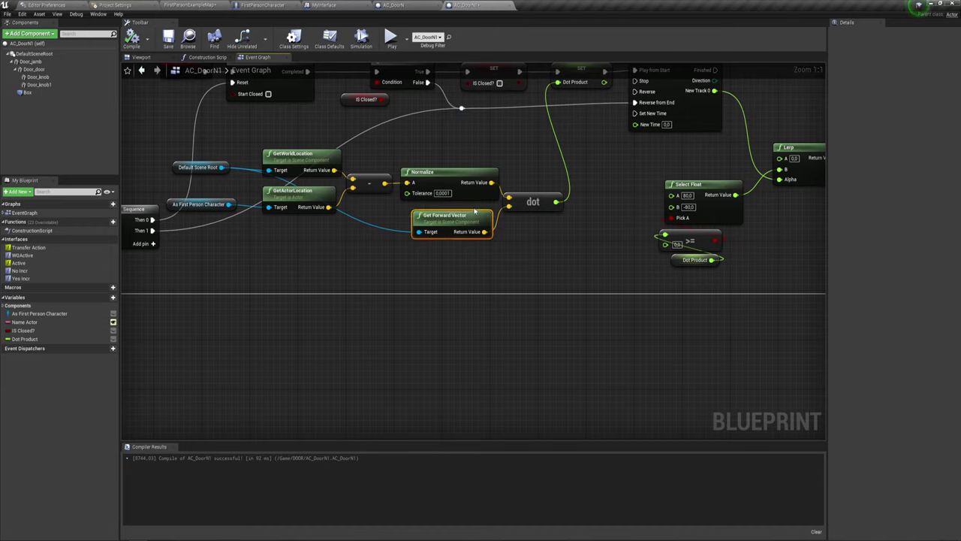
pyautogui.moveTo(222, 168); pyautogui.dragTo(430, 258)
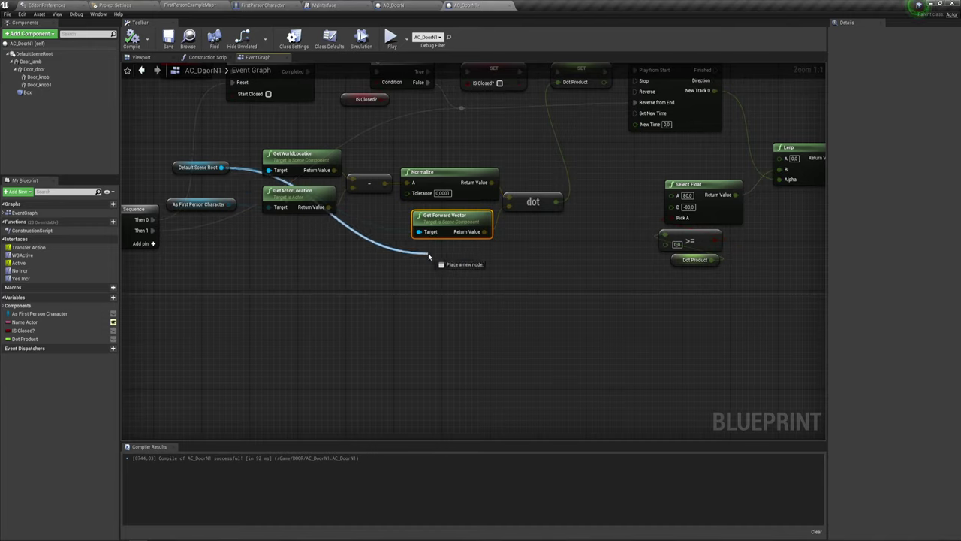
pyautogui.write('get')
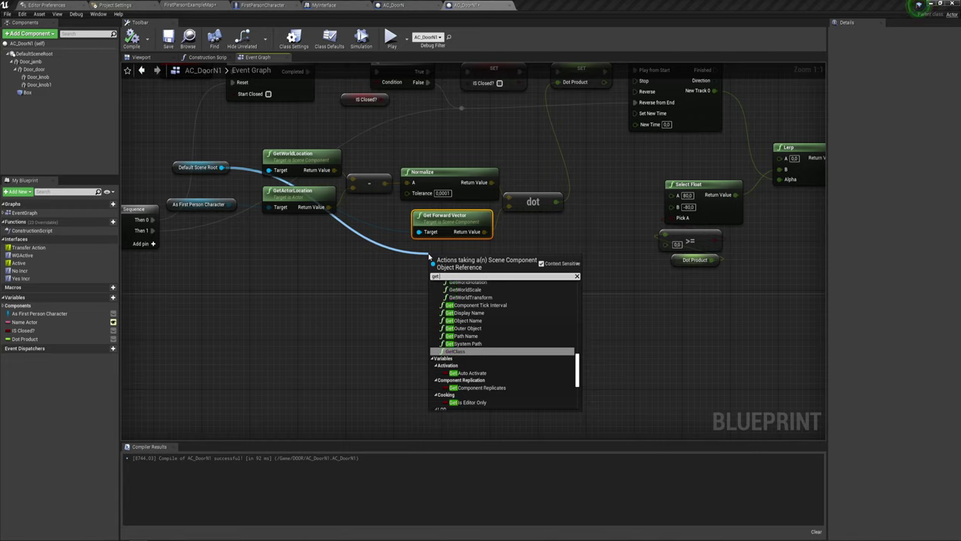
pyautogui.write(' ri')
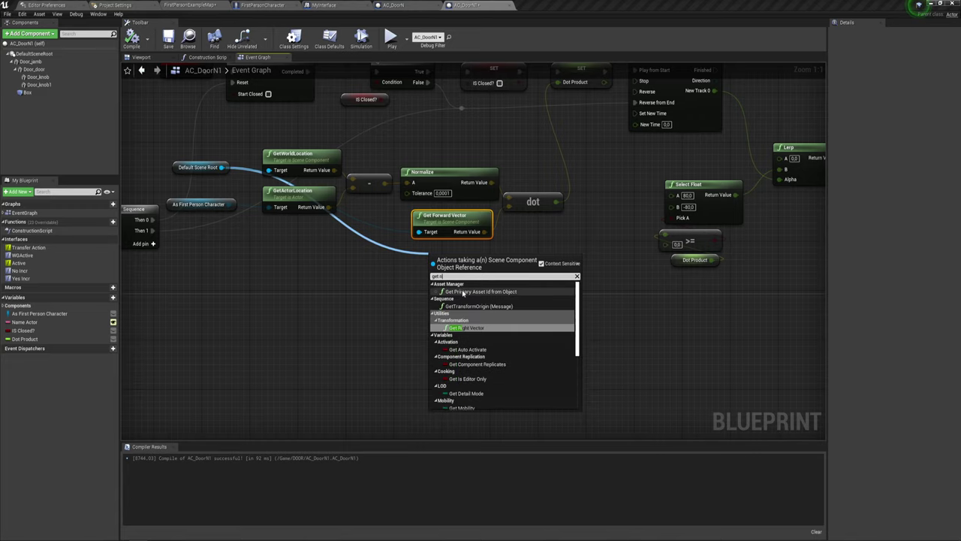
pyautogui.click(472, 328)
pyautogui.moveTo(483, 258)
pyautogui.mouseDown()
pyautogui.moveTo(470, 253)
pyautogui.moveTo(495, 246)
pyautogui.mouseUp()
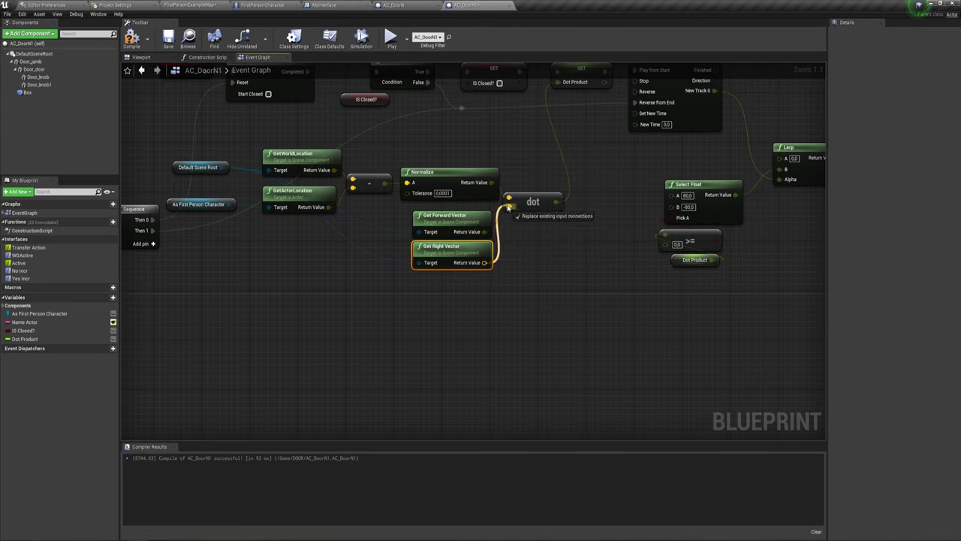
pyautogui.moveTo(508, 207); pyautogui.dragTo(509, 208)
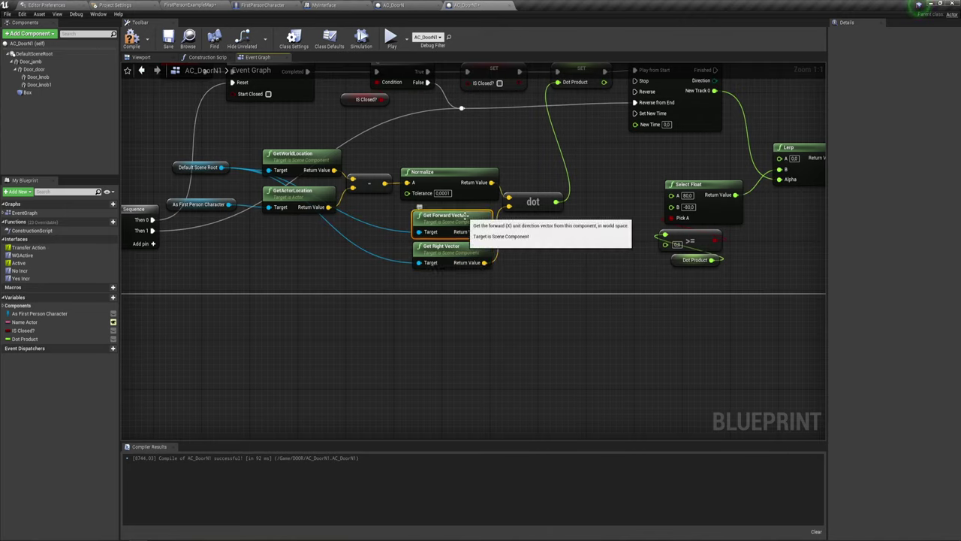
pyautogui.press('Delete')
pyautogui.moveTo(425, 245); pyautogui.dragTo(428, 228)
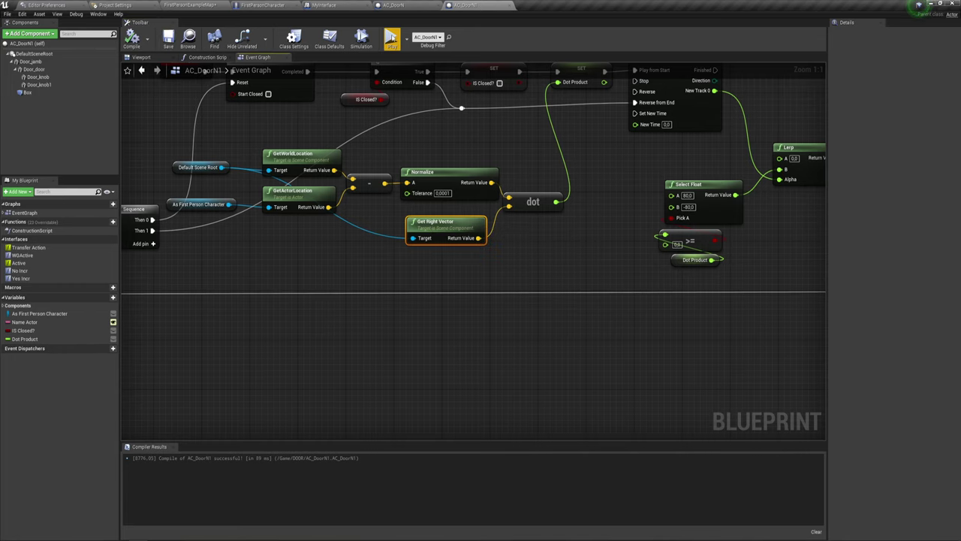
pyautogui.click(391, 39)
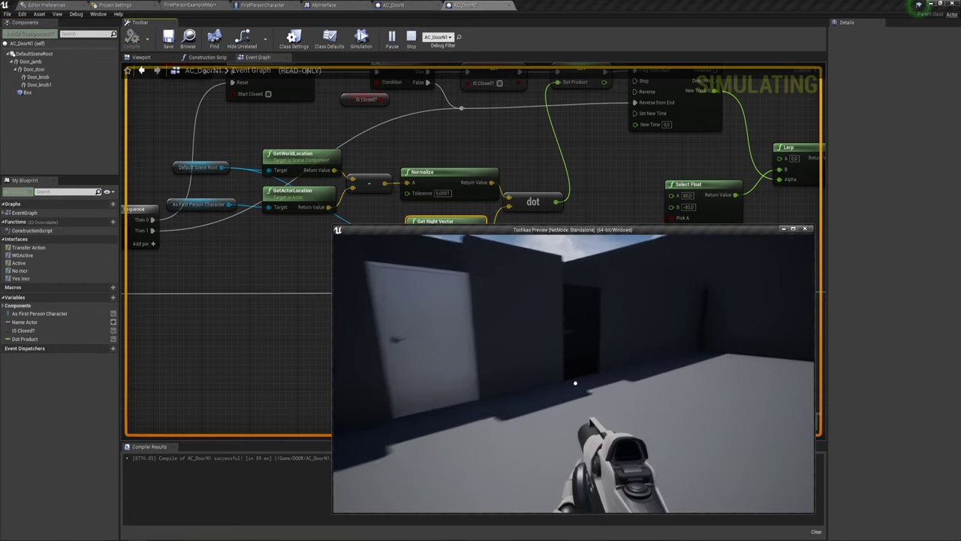
# Walk through the doorway, open and close the door with E, then stop the play test.
pyautogui.press('w')
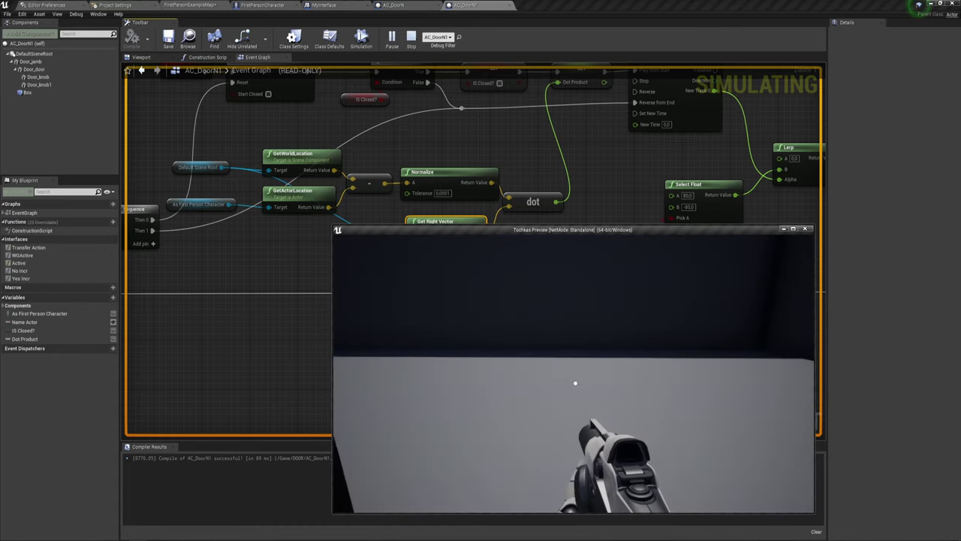
pyautogui.moveTo(575, 383)
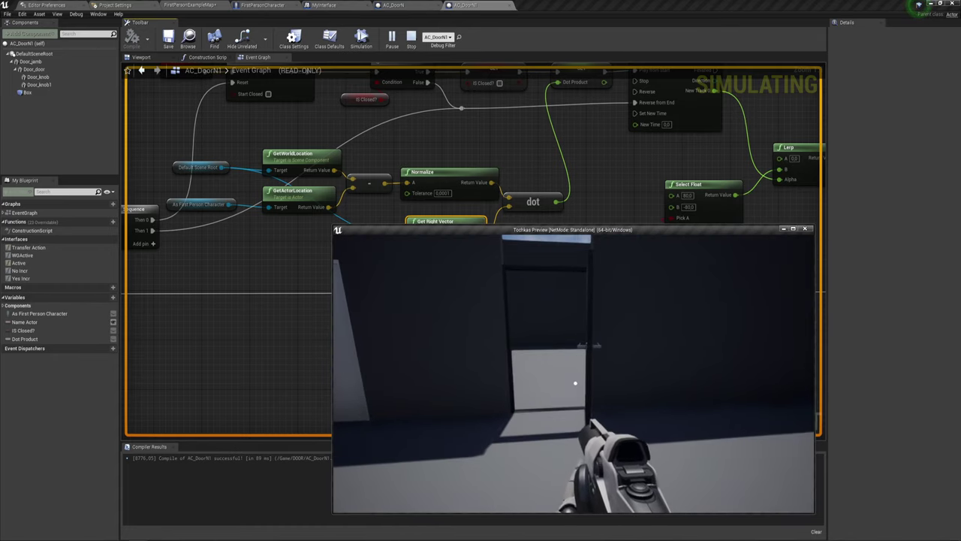
pyautogui.press('w')
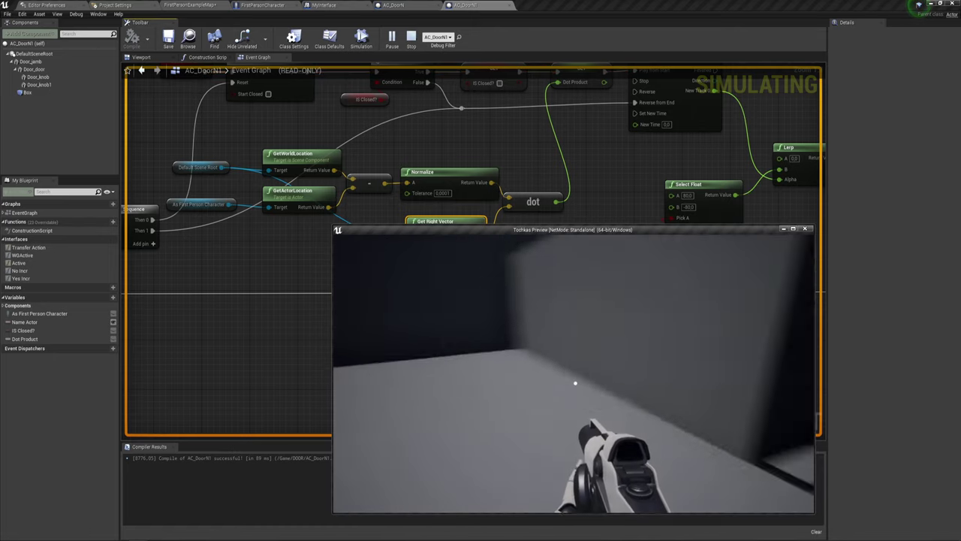
pyautogui.press('e')
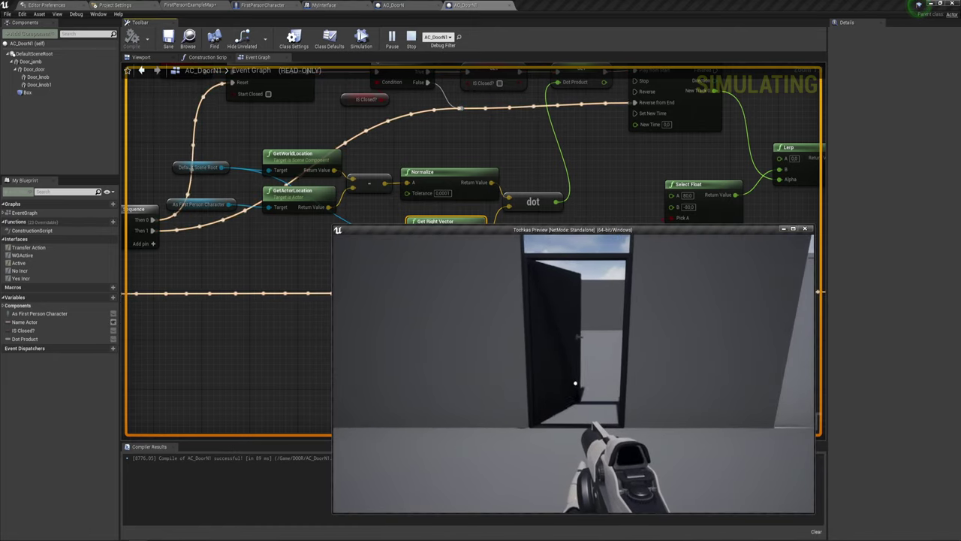
pyautogui.press('e')
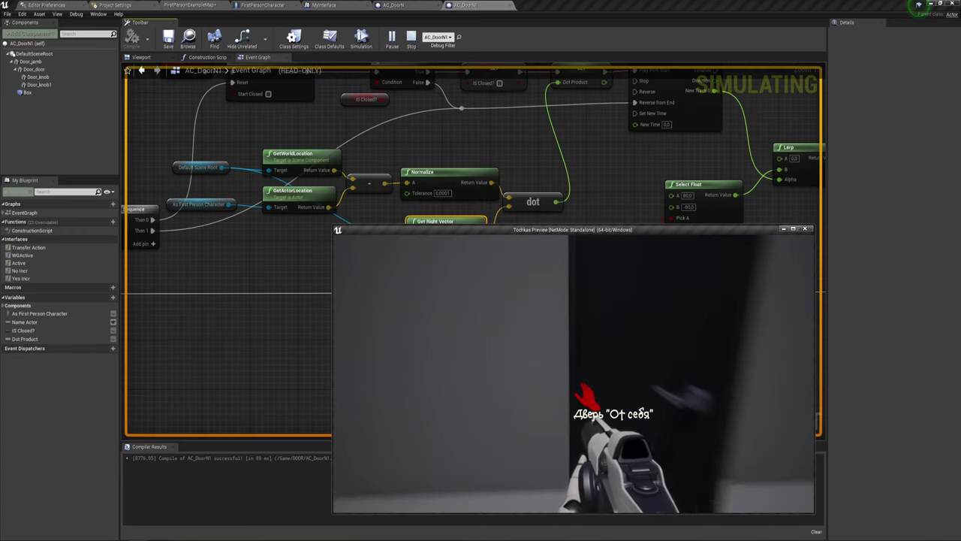
pyautogui.press('Escape')
pyautogui.moveTo(690, 250); pyautogui.dragTo(497, 276, button='right')
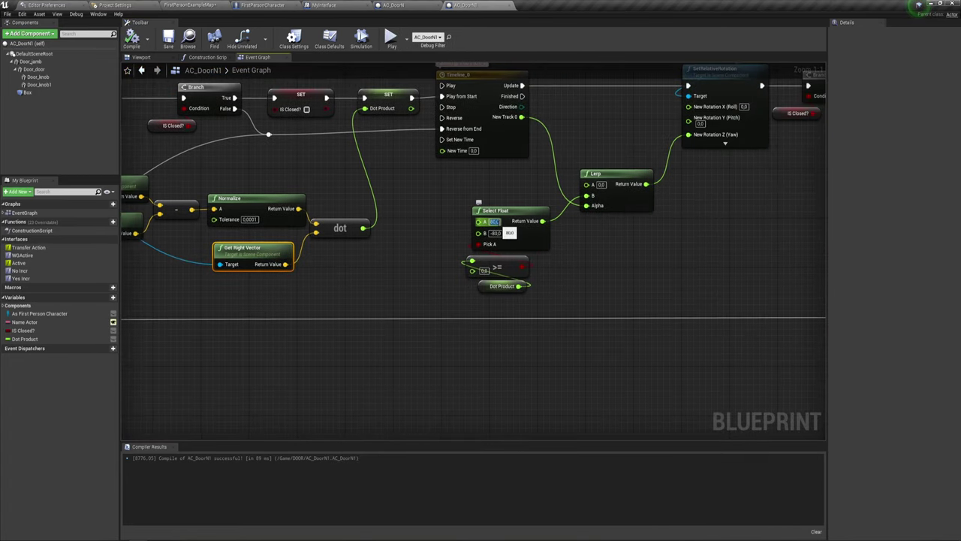
# Change Select Float B to 80 (A stays -80.0), recompile AC_DoorN1 and launch Play.
pyautogui.click(496, 234)
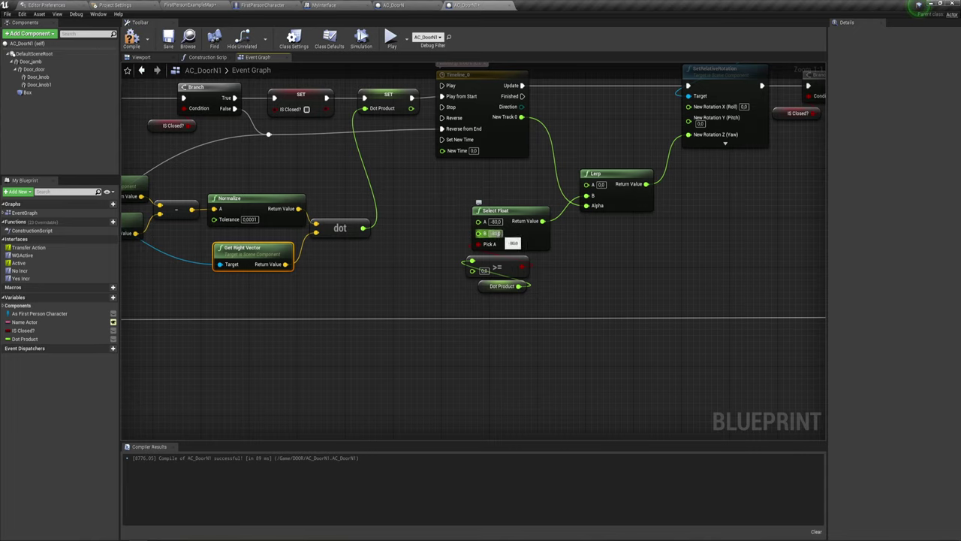
pyautogui.write('80')
pyautogui.click(131, 39)
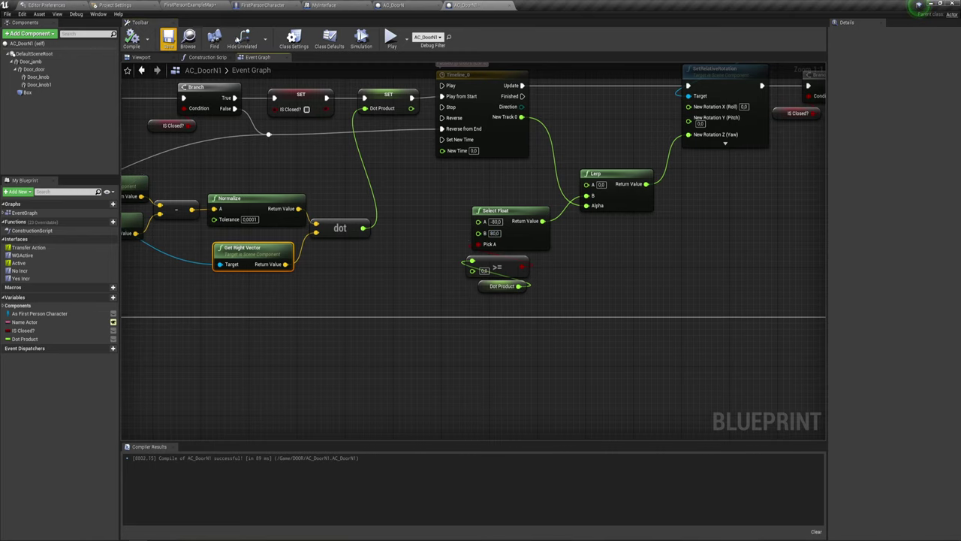
pyautogui.click(391, 40)
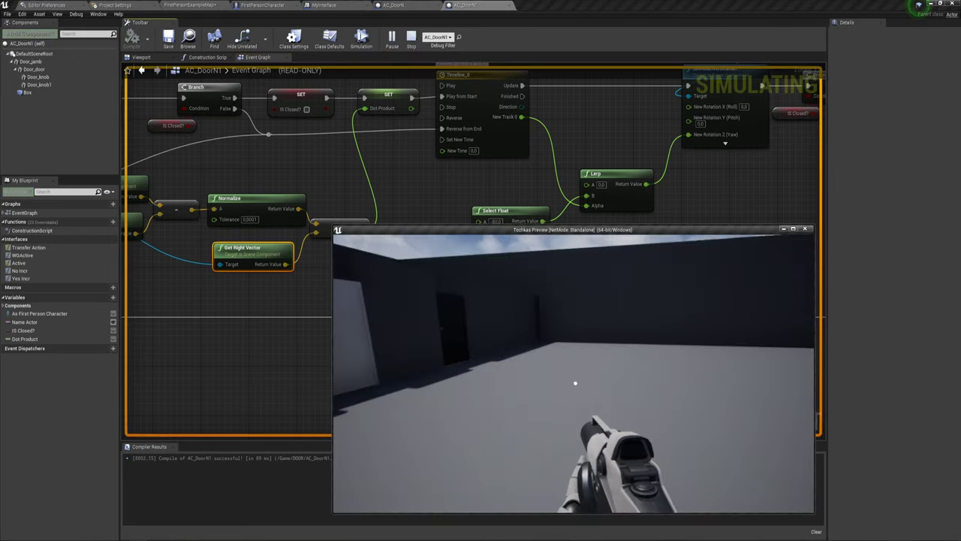
# Walk into and use the door to swing it open, back away so it closes, then stop playing.
pyautogui.press('e')
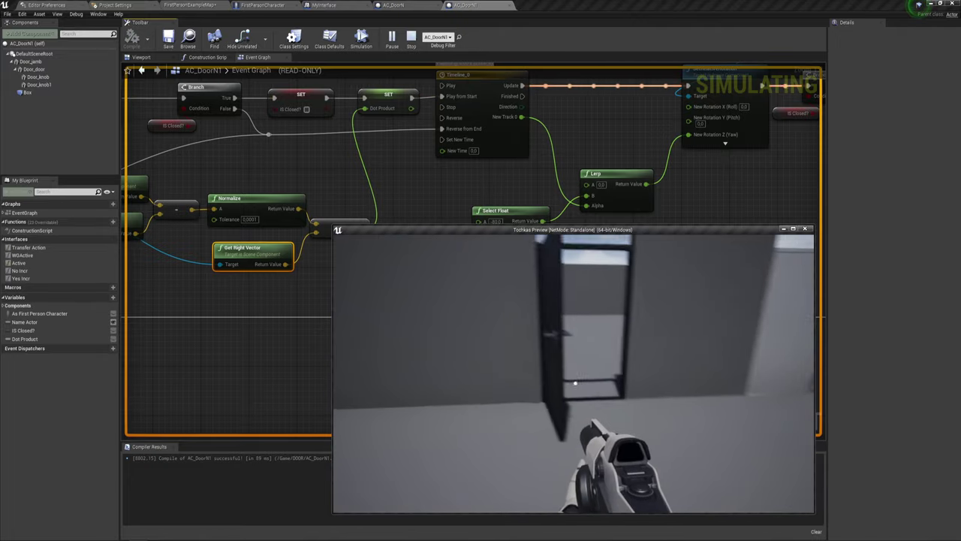
pyautogui.press('e')
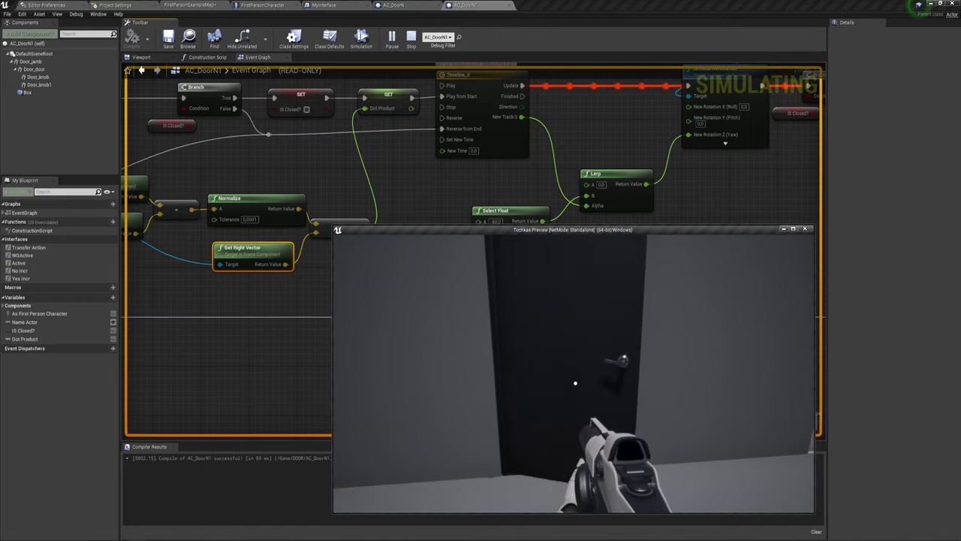
pyautogui.press('e')
pyautogui.press('s')
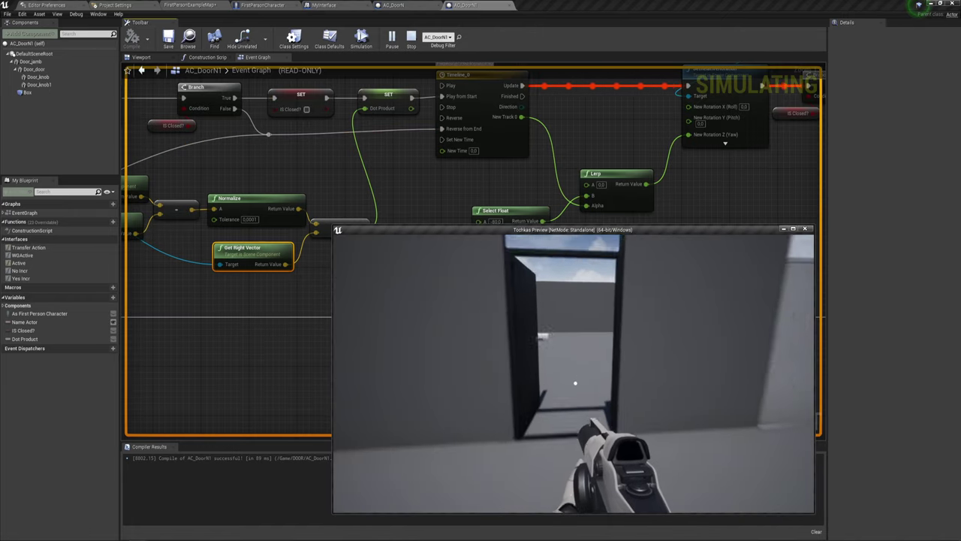
pyautogui.press('w')
pyautogui.press('e')
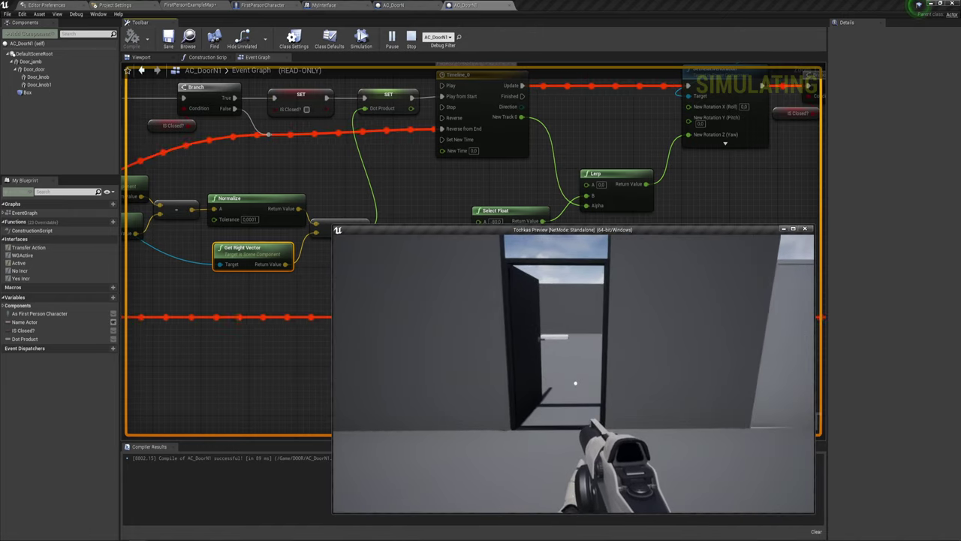
pyautogui.press('w')
pyautogui.press('e')
pyautogui.press('s')
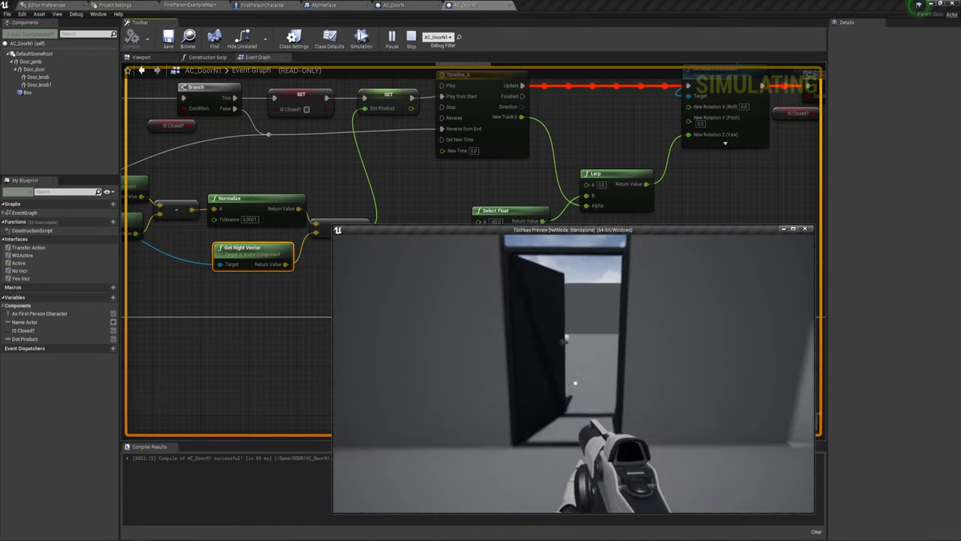
pyautogui.press('w')
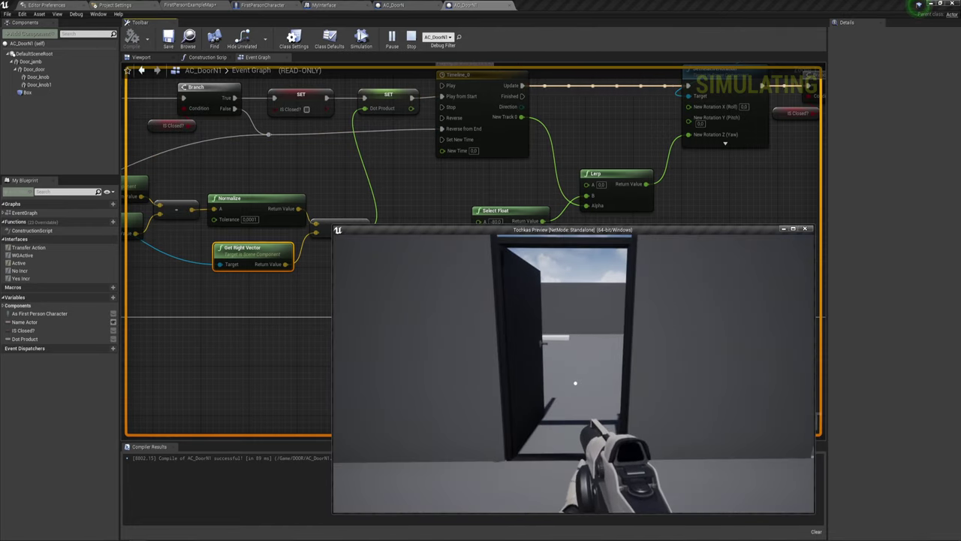
pyautogui.press('e')
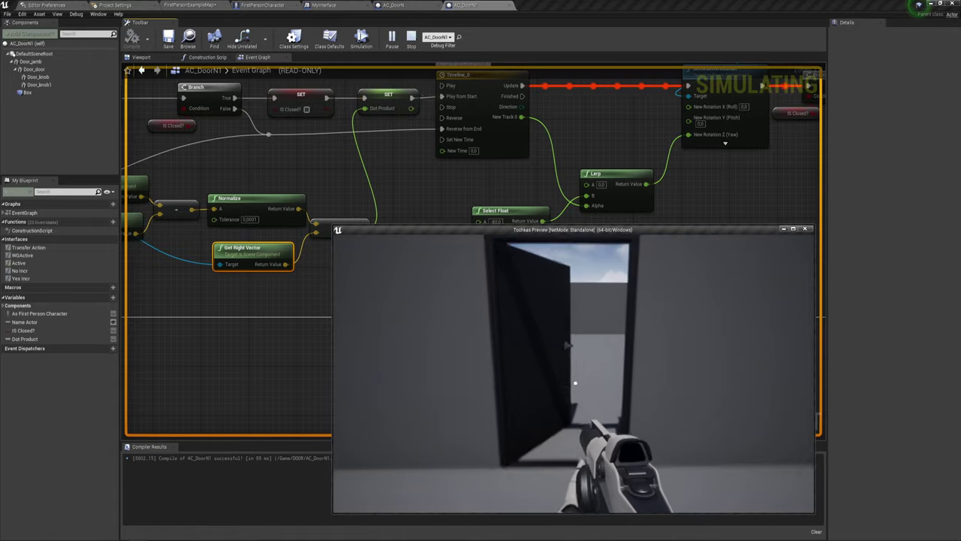
pyautogui.press('w')
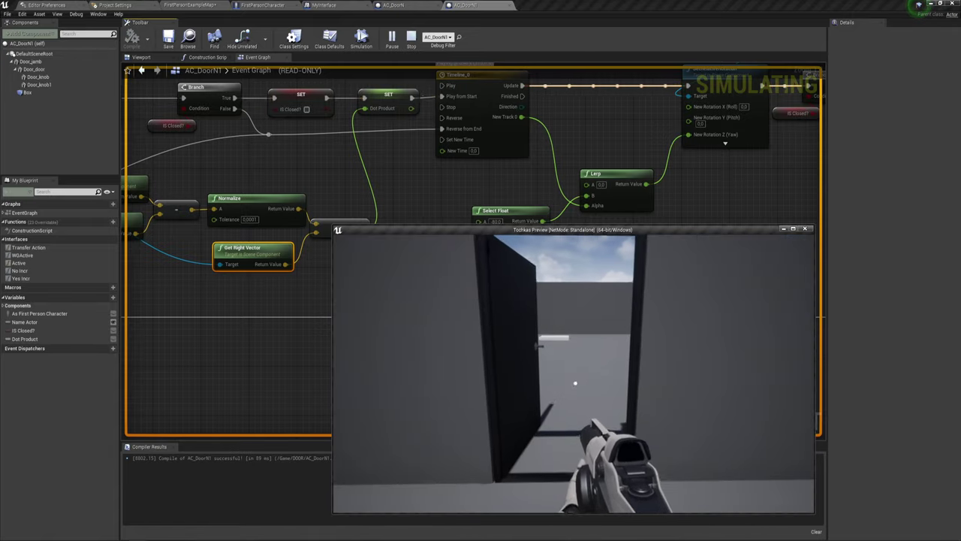
pyautogui.press('e')
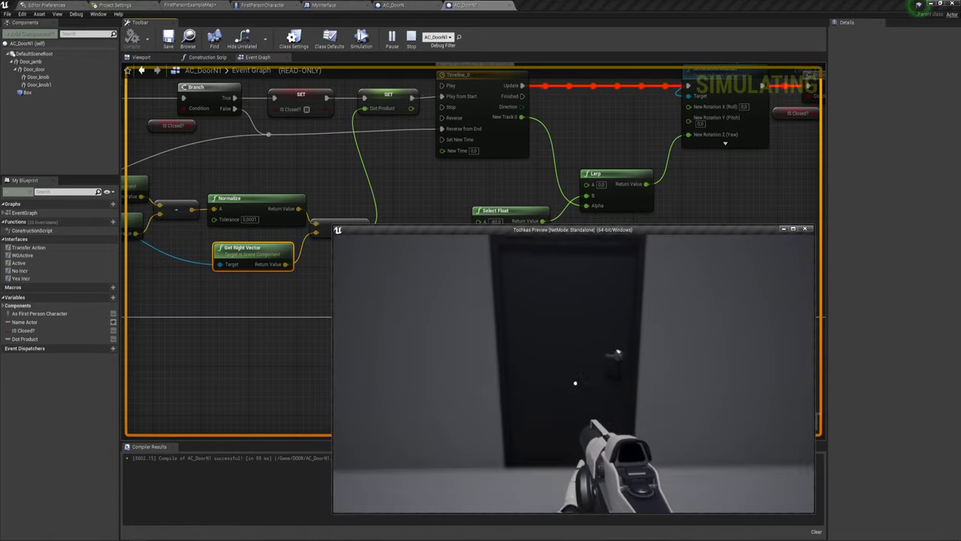
pyautogui.press('e')
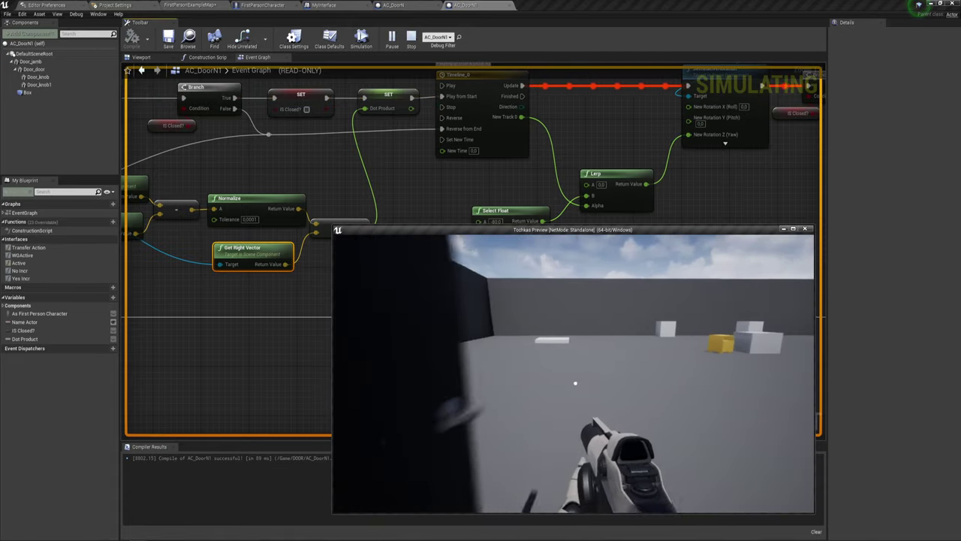
pyautogui.press('e')
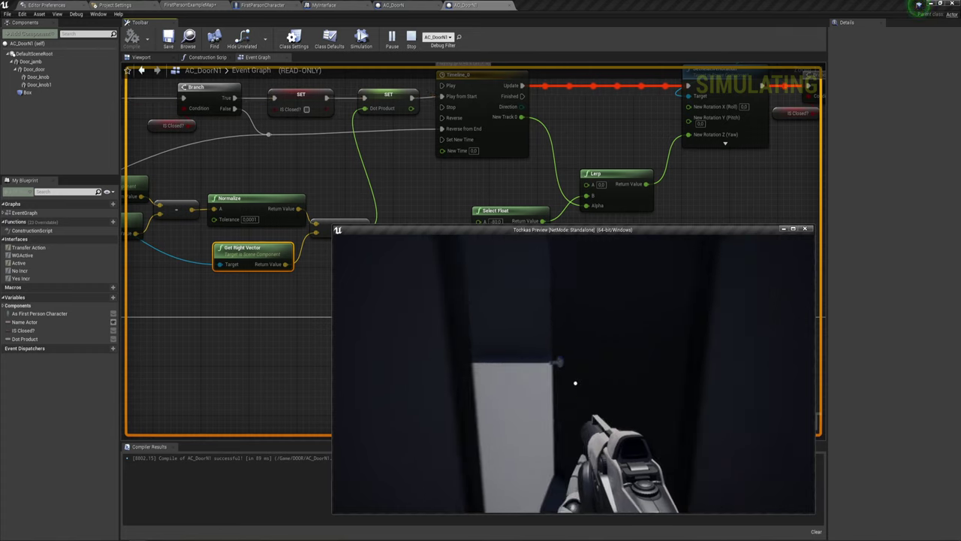
pyautogui.press('Escape')
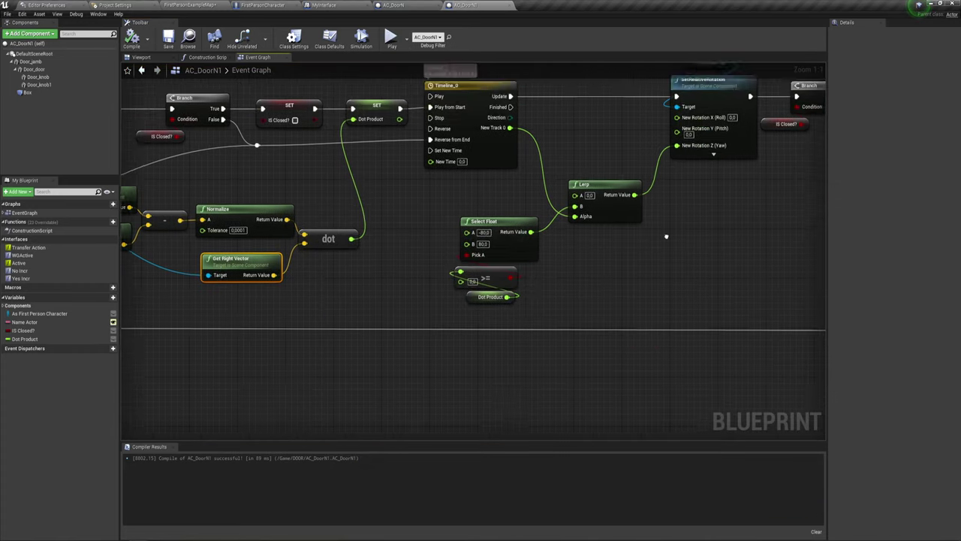
# Pan the graph to the Retriggerable Delay and reset nodes and start a play session.
pyautogui.scroll(2, 785, 287)
pyautogui.moveTo(785, 287); pyautogui.dragTo(684, 301, button='right')
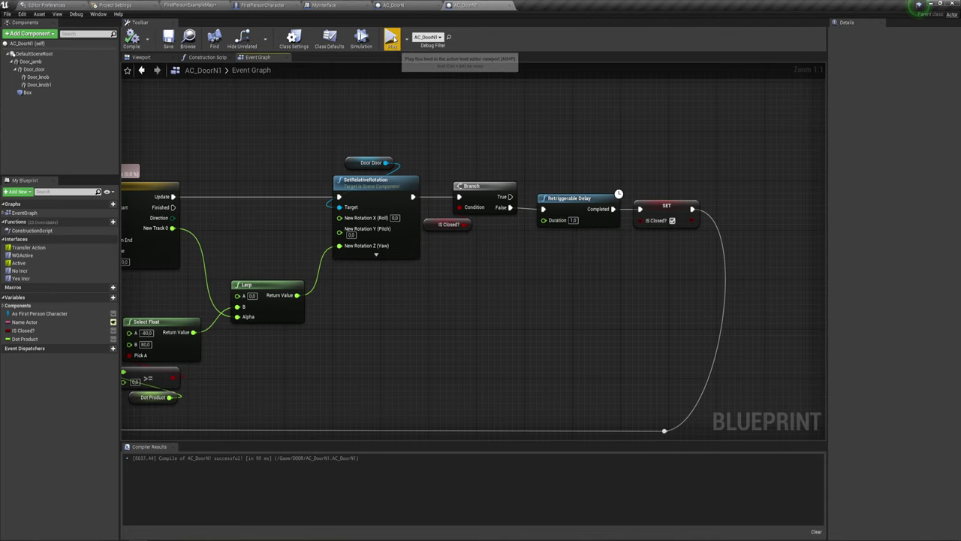
pyautogui.click(391, 42)
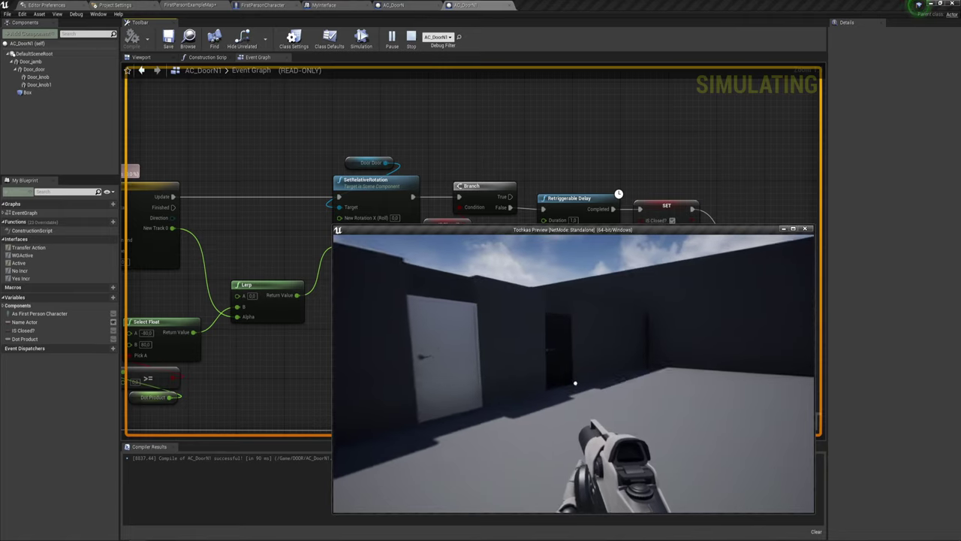
# Walk in and out of the door trigger to watch it open and close, then stop playing.
pyautogui.press('w')
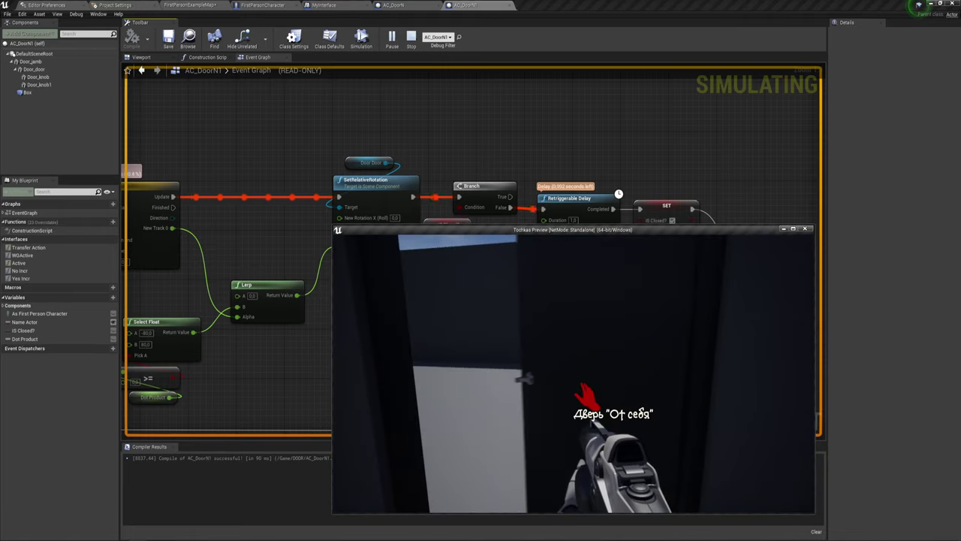
pyautogui.press('e')
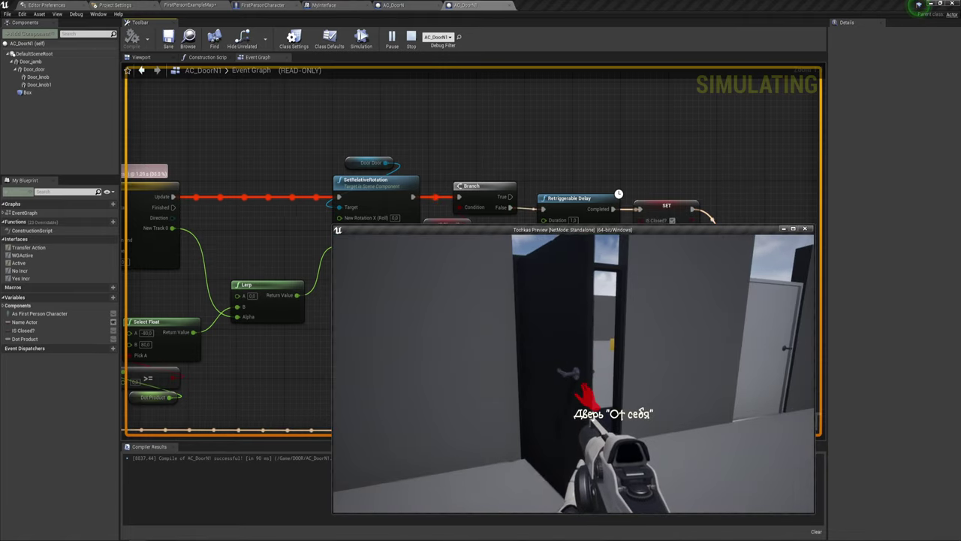
pyautogui.press('w')
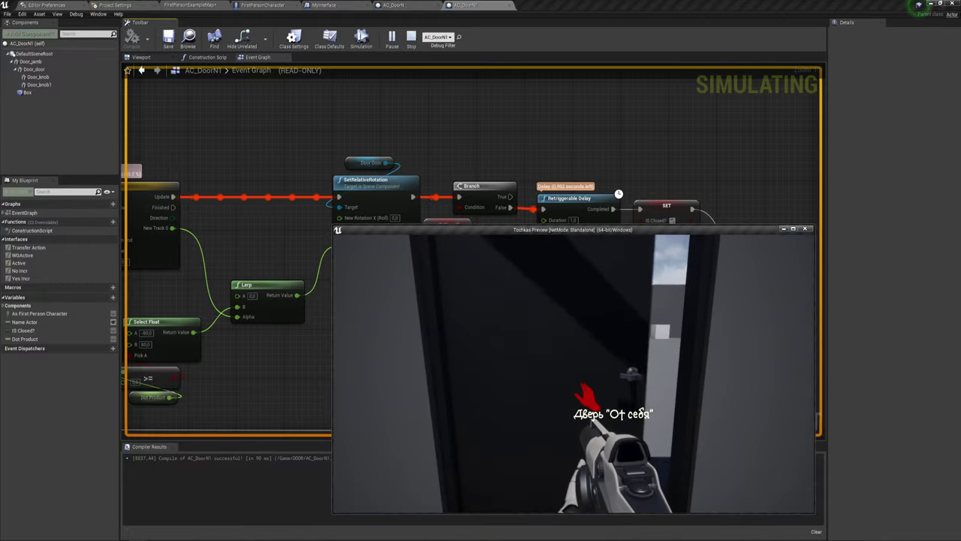
pyautogui.press('s')
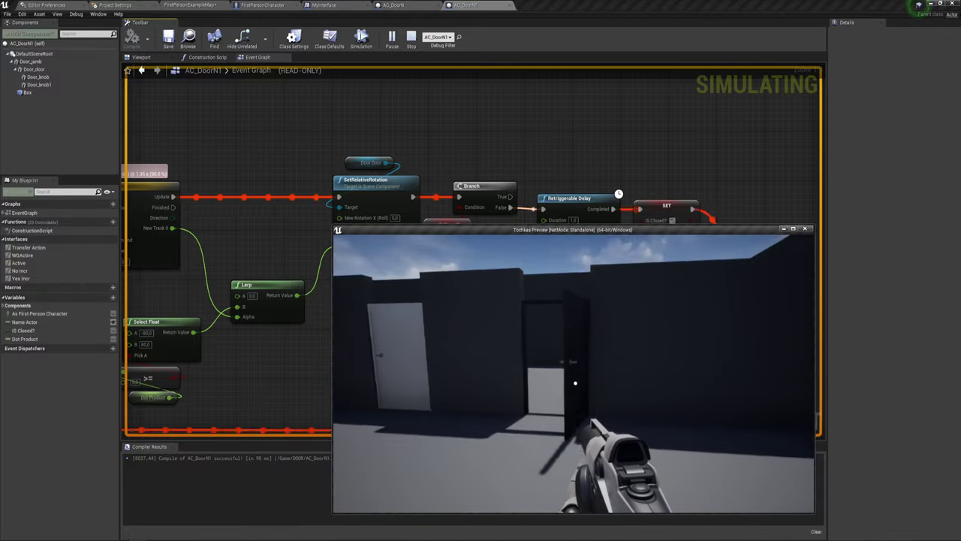
pyautogui.press('w')
pyautogui.press('e')
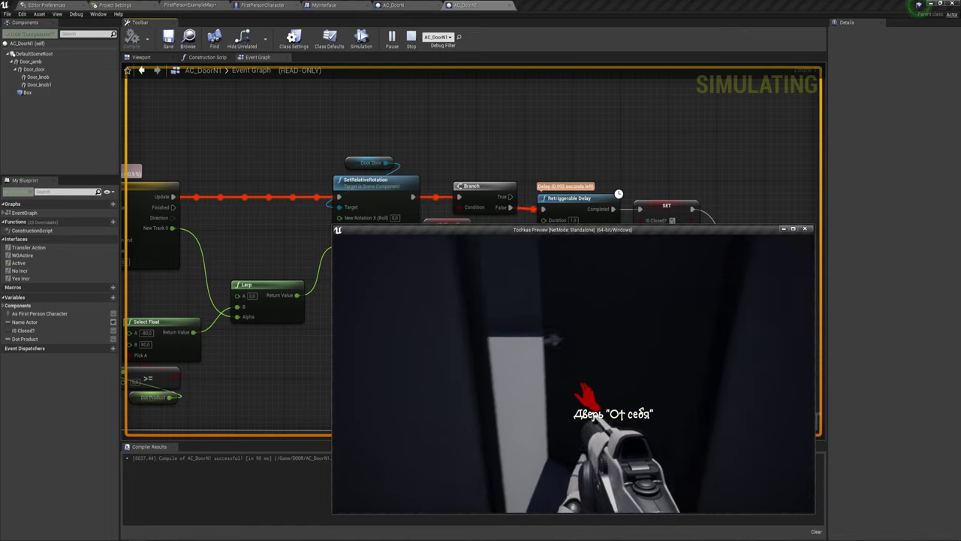
pyautogui.press('s')
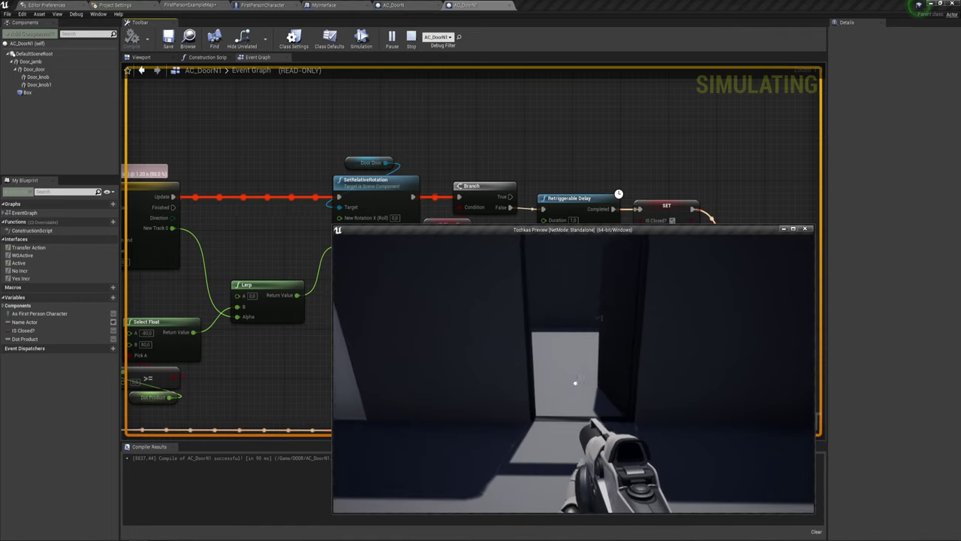
pyautogui.press('w')
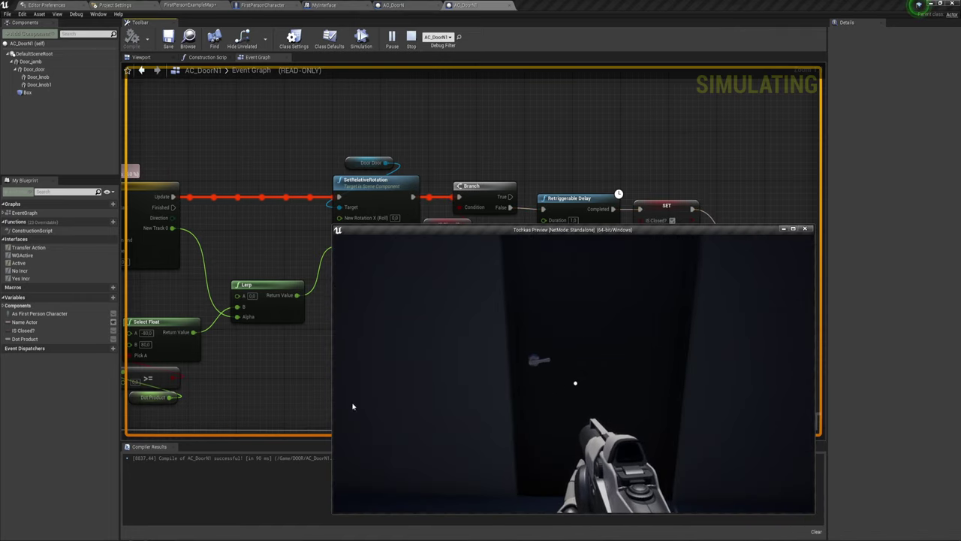
pyautogui.press('Escape')
pyautogui.scroll(-2, 733, 268)
pyautogui.scroll(-2, 734, 268)
# Pan and zoom the Event Graph to bring the event node groups and Open Door V into view.
pyautogui.scroll(-1, 734, 267)
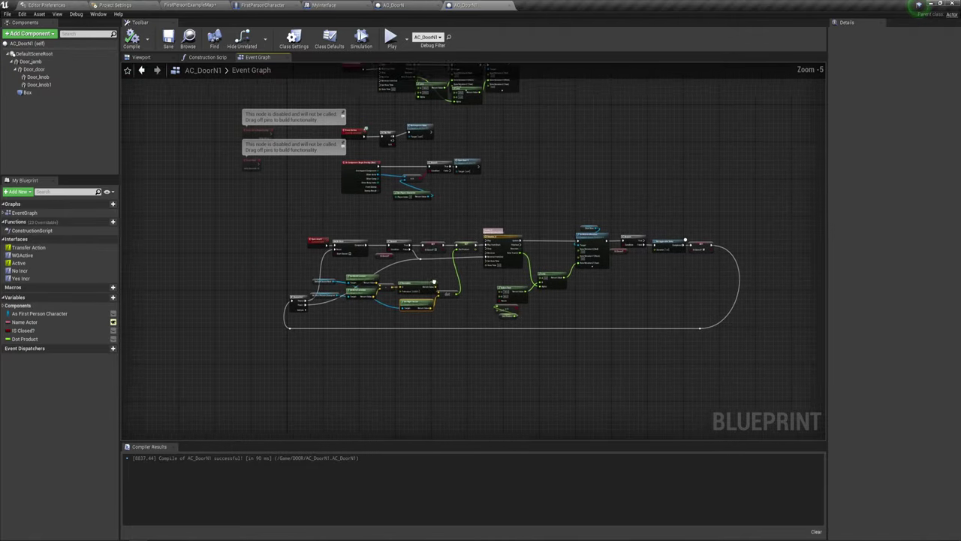
pyautogui.scroll(3, 438, 283)
pyautogui.moveTo(392, 168); pyautogui.dragTo(451, 307, button='right')
pyautogui.scroll(-1, 475, 298)
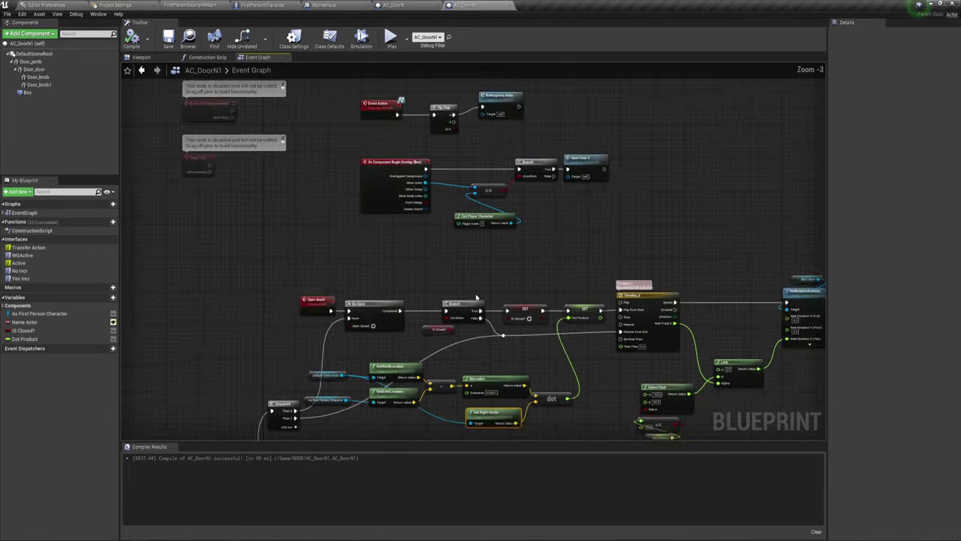
pyautogui.scroll(-1, 476, 298)
pyautogui.moveTo(482, 260)
pyautogui.mouseDown(button='right')
pyautogui.moveTo(421, 246)
pyautogui.moveTo(368, 216)
pyautogui.mouseUp(button='right')
pyautogui.scroll(2, 421, 247)
pyautogui.scroll(1, 303, 223)
pyautogui.scroll(1, 302, 222)
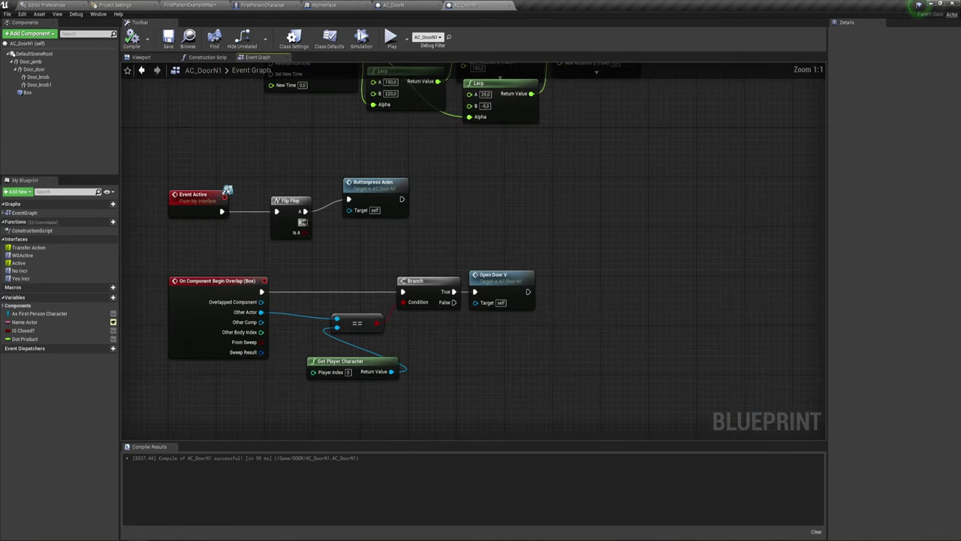
pyautogui.moveTo(303, 222); pyautogui.dragTo(330, 261, button='right')
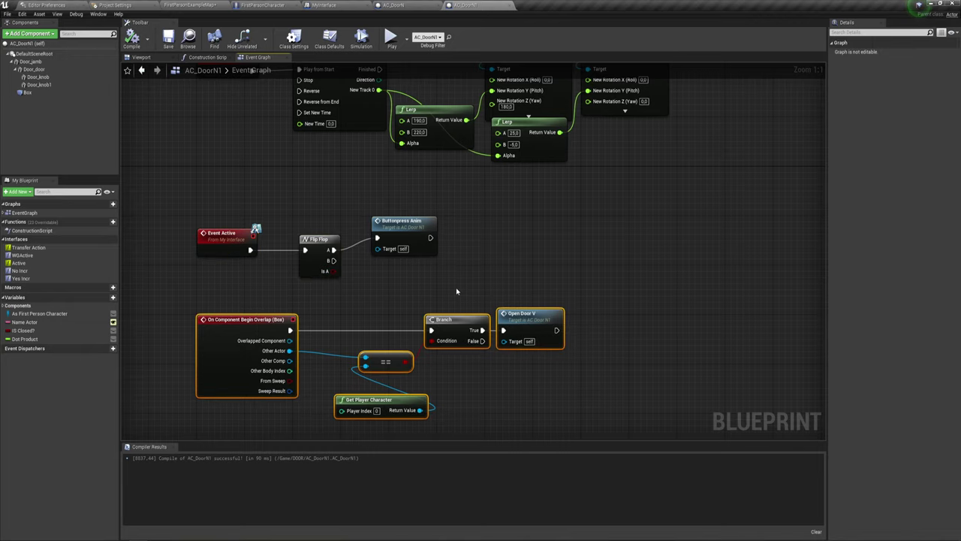
pyautogui.moveTo(491, 273); pyautogui.dragTo(486, 274, button='right')
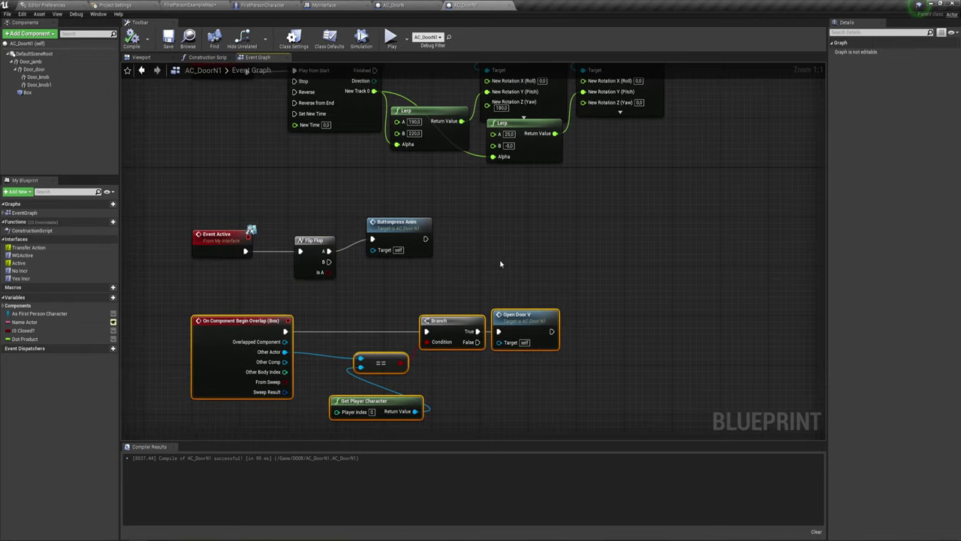
pyautogui.moveTo(423, 288); pyautogui.dragTo(431, 218, button='right')
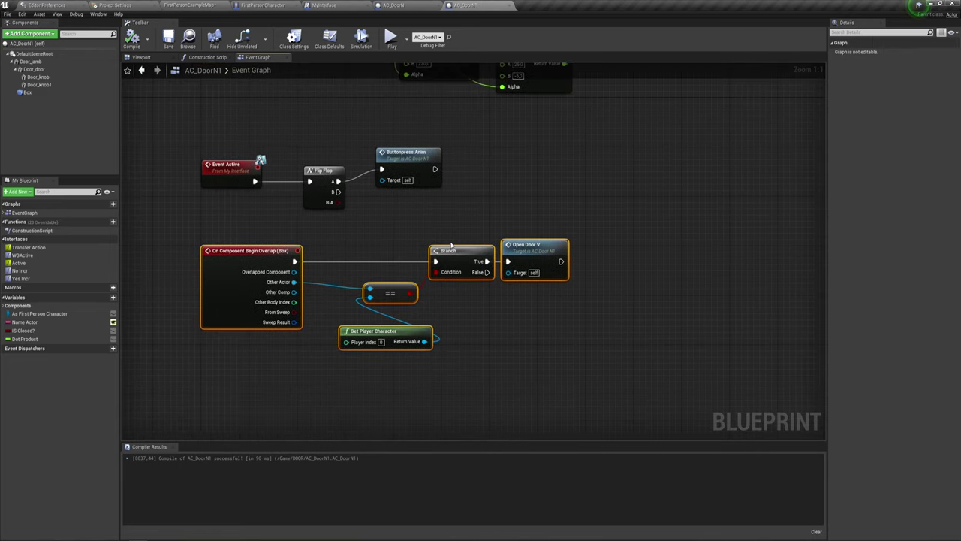
pyautogui.moveTo(452, 257); pyautogui.dragTo(446, 283)
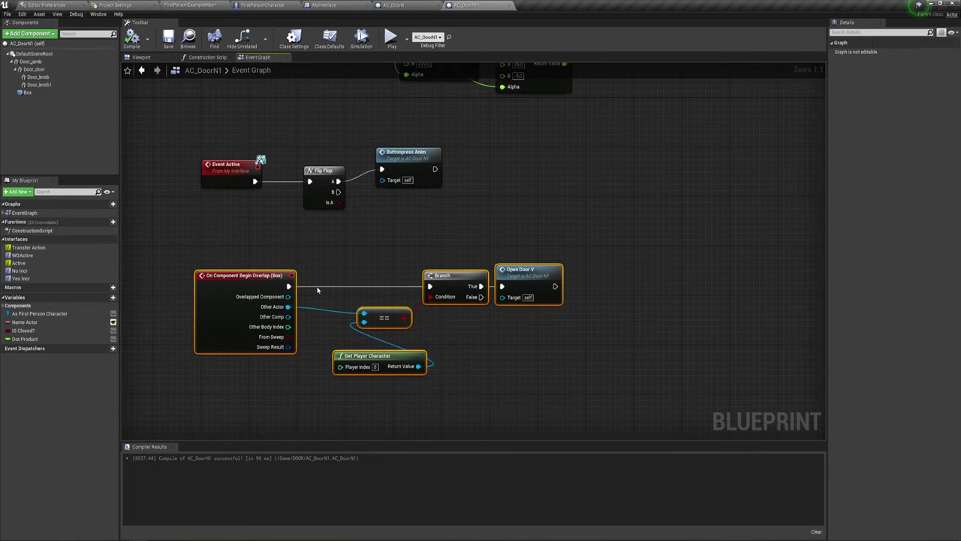
pyautogui.moveTo(373, 222); pyautogui.dragTo(377, 266, button='right')
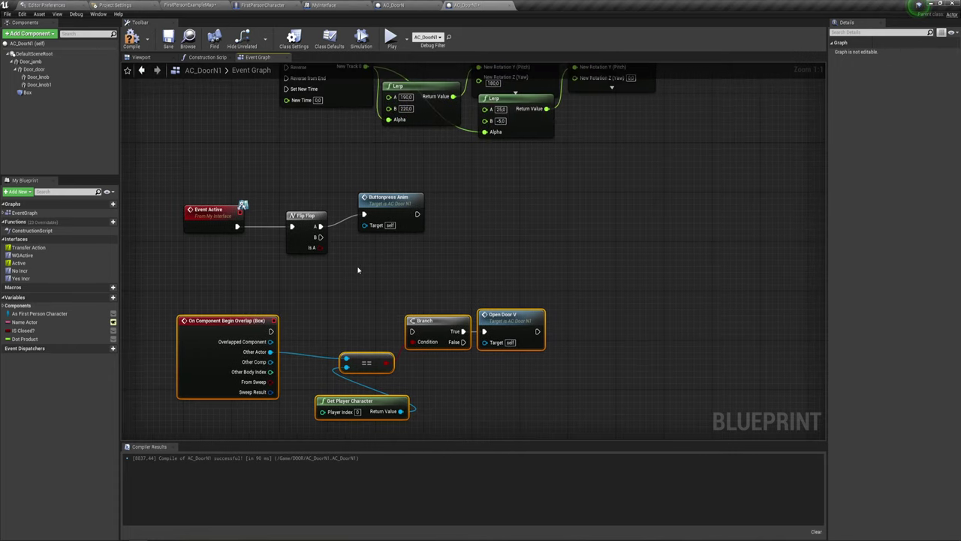
pyautogui.scroll(-1, 372, 295)
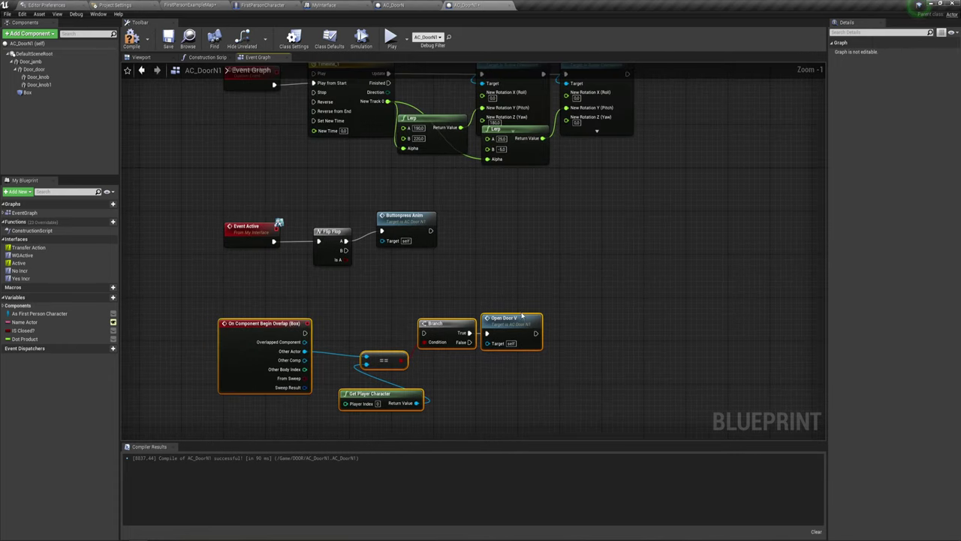
# Paste two copies of Open Door V, wiring one after Buttonpress Anim and one to Flip Flop B.
pyautogui.hotkey('ctrl', 'c')
pyautogui.hotkey('ctrl', 'v')
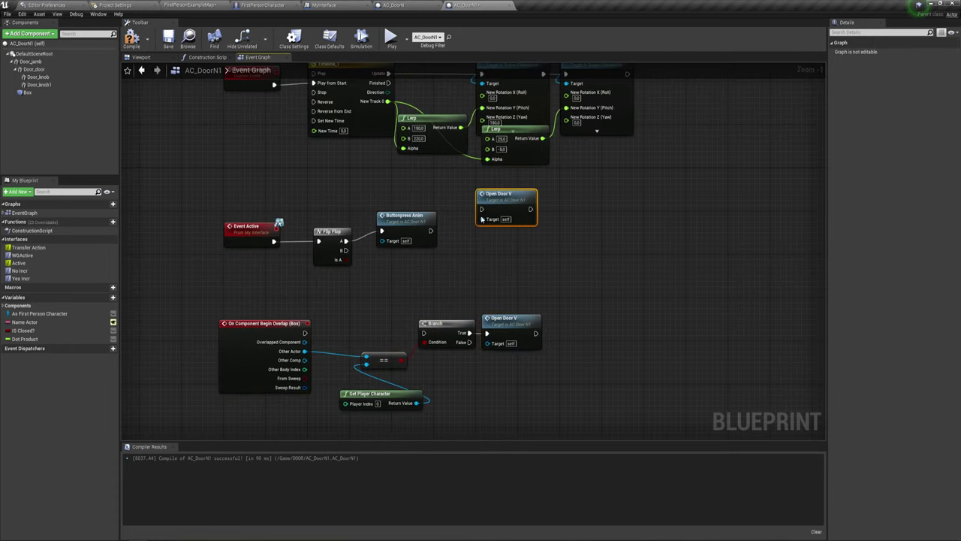
pyautogui.moveTo(492, 197); pyautogui.dragTo(471, 234)
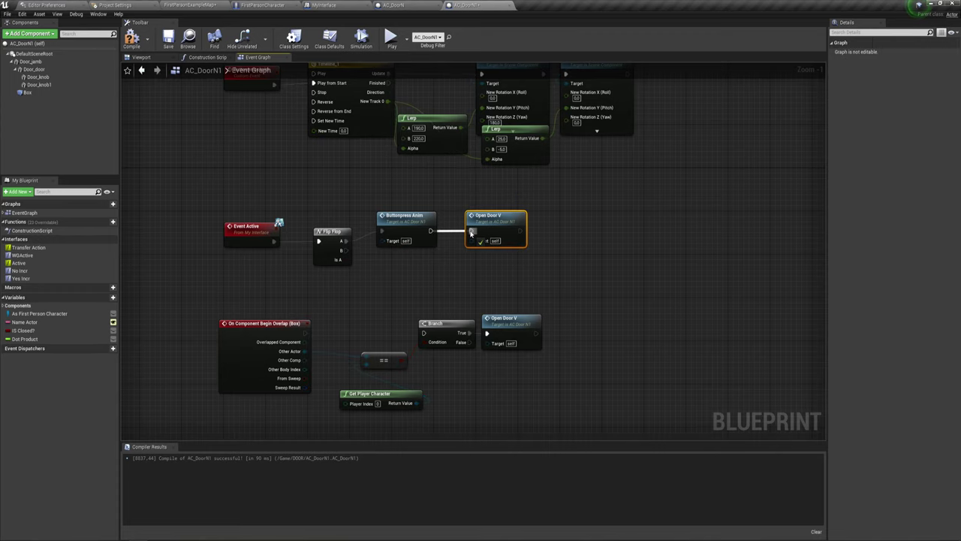
pyautogui.hotkey('ctrl', 'v')
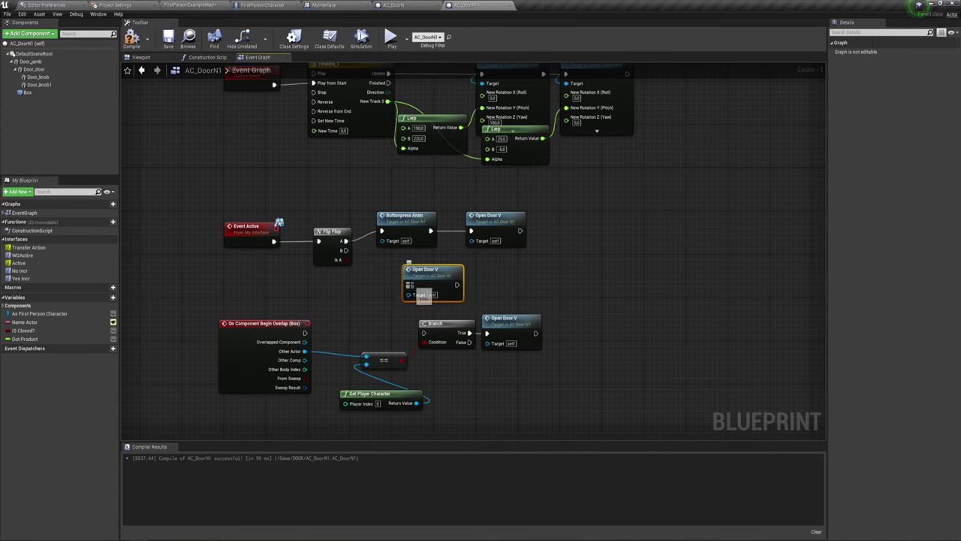
pyautogui.moveTo(407, 284); pyautogui.dragTo(343, 252)
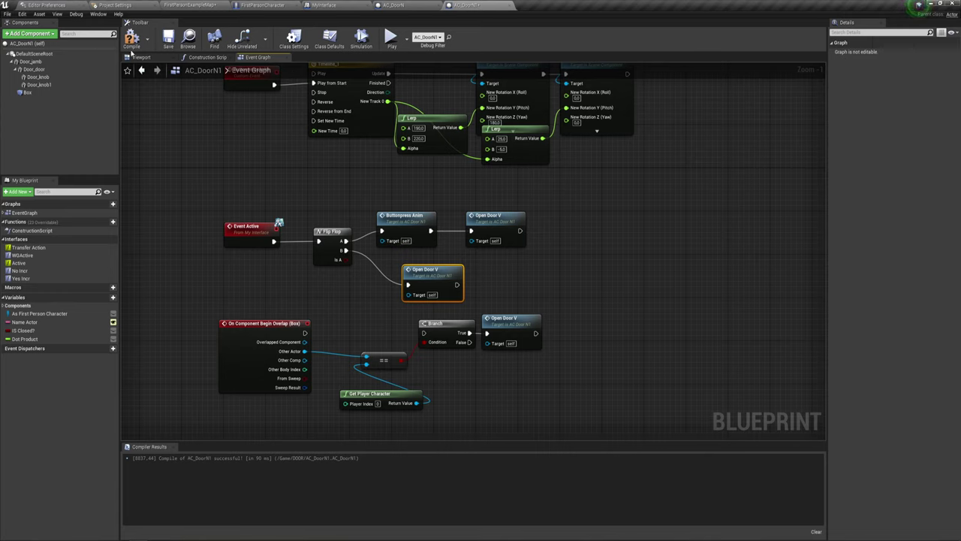
# Play the level, repeatedly interact with the door to see it swing open and close, then stop.
pyautogui.click(391, 38)
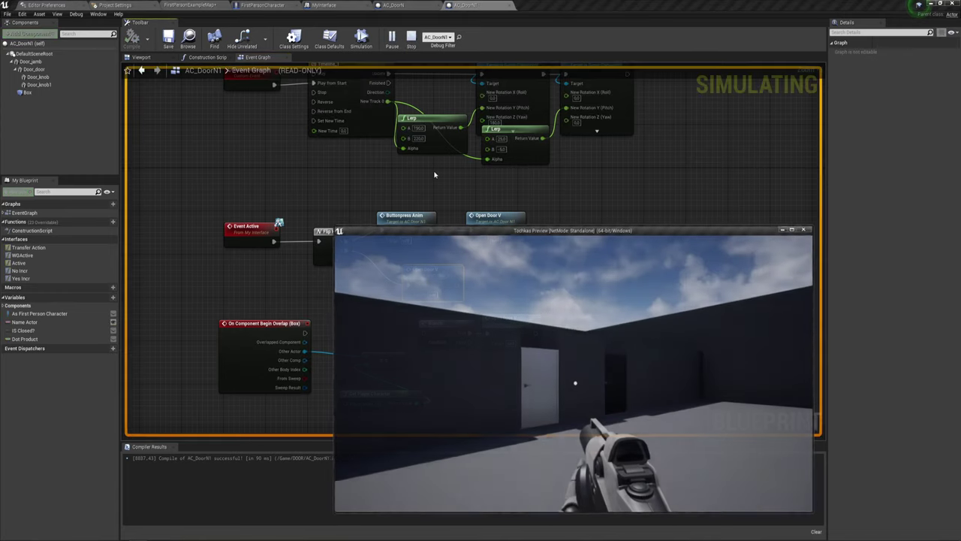
pyautogui.press('w')
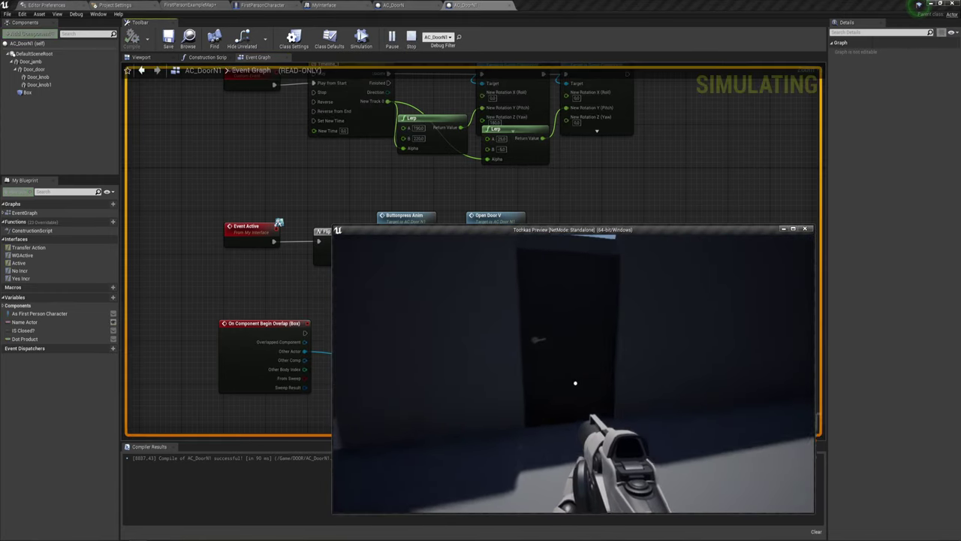
pyautogui.press('e')
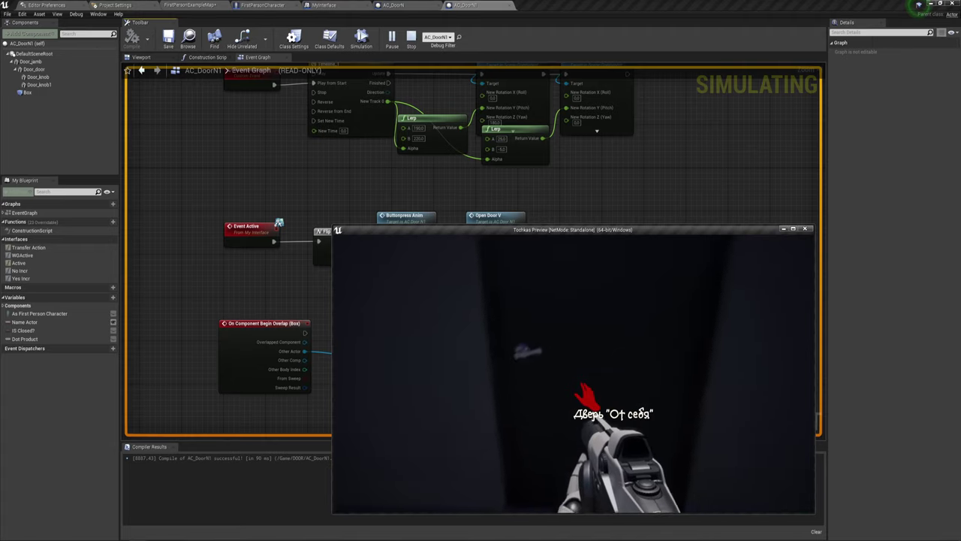
pyautogui.press('e')
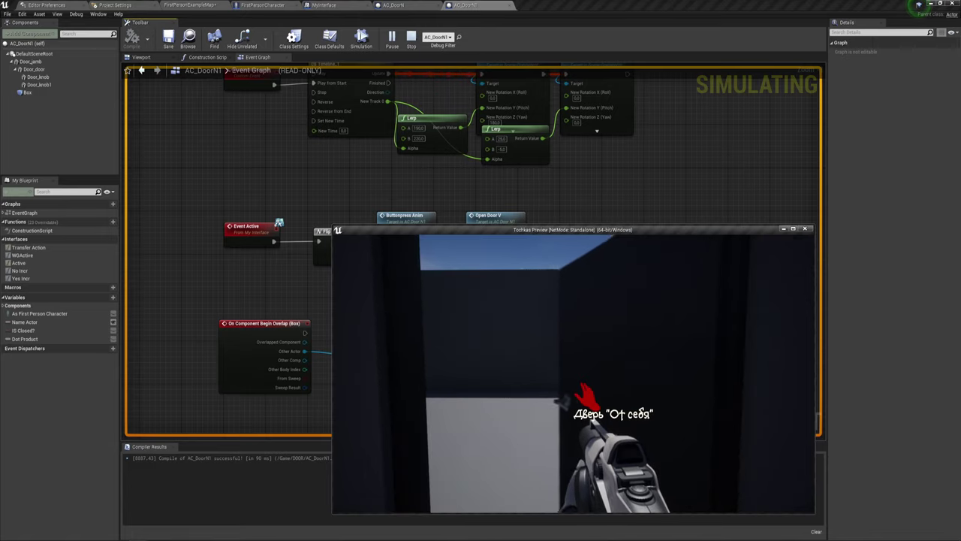
pyautogui.press('e')
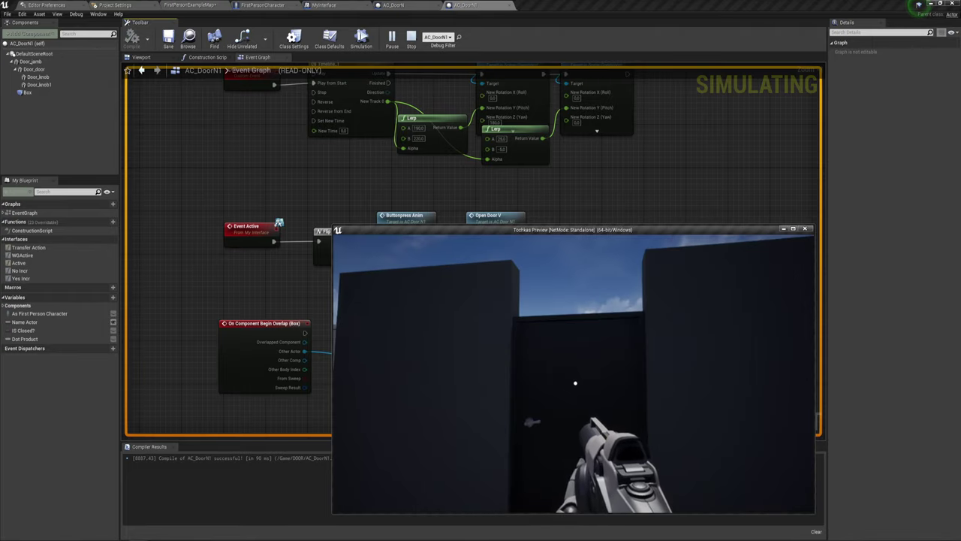
pyautogui.press('w')
pyautogui.press('e')
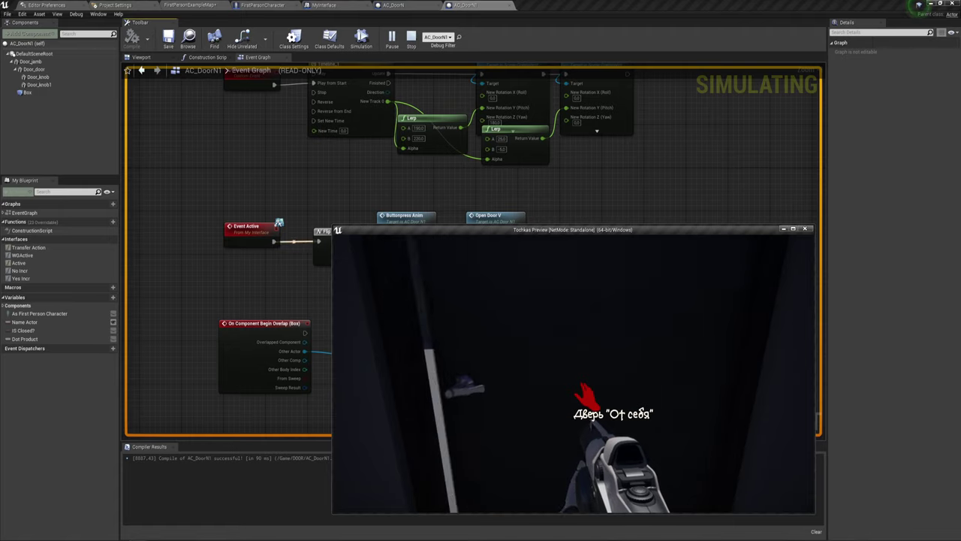
pyautogui.press('w')
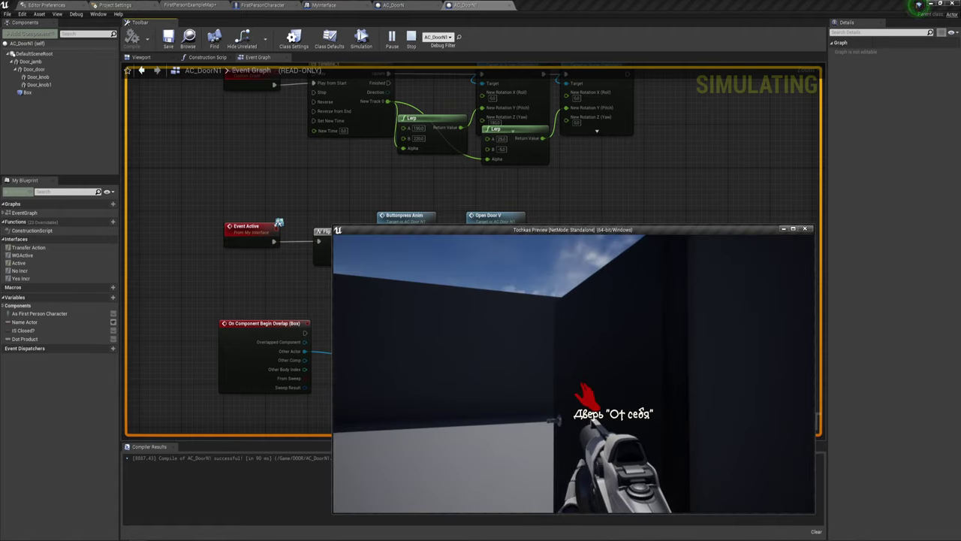
pyautogui.press('e')
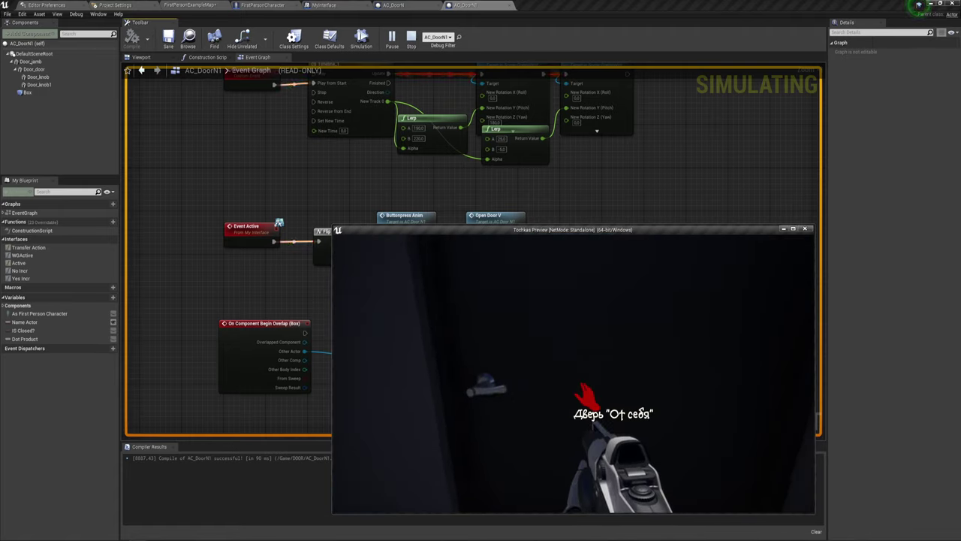
pyautogui.press('e')
pyautogui.press('s')
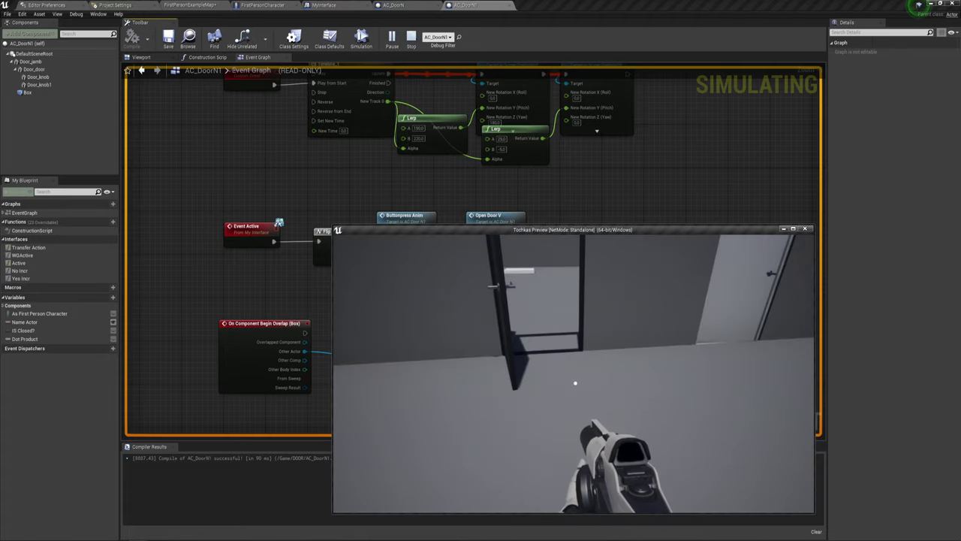
pyautogui.press('w')
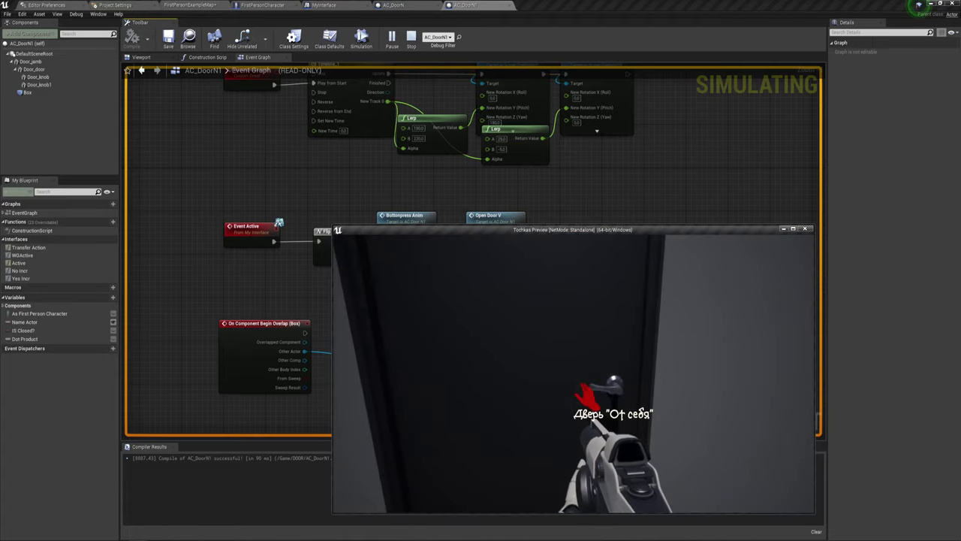
pyautogui.press('e')
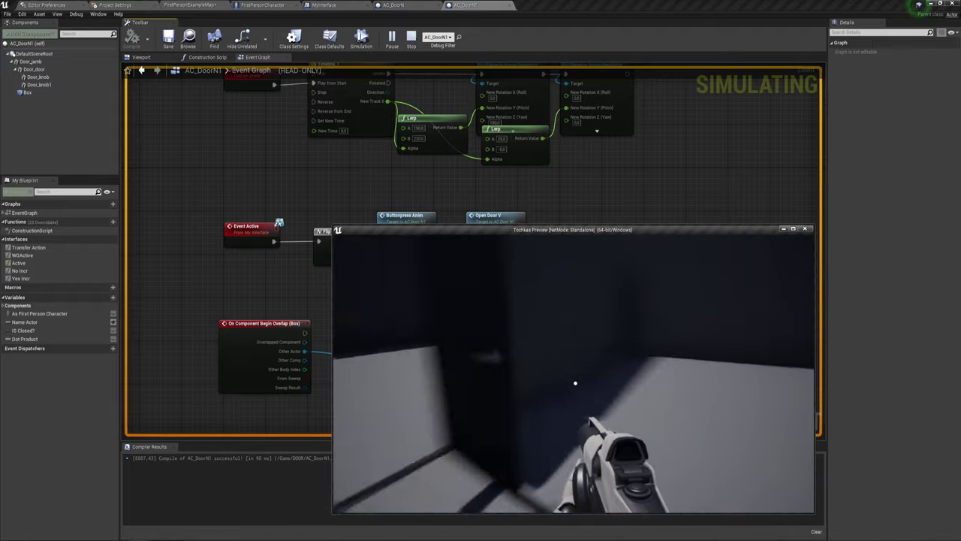
pyautogui.press('w')
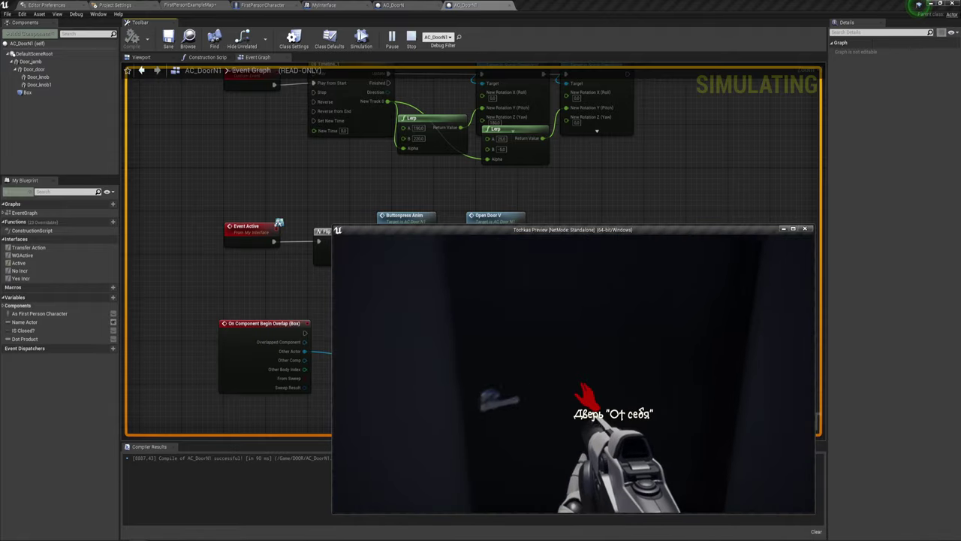
pyautogui.press('s')
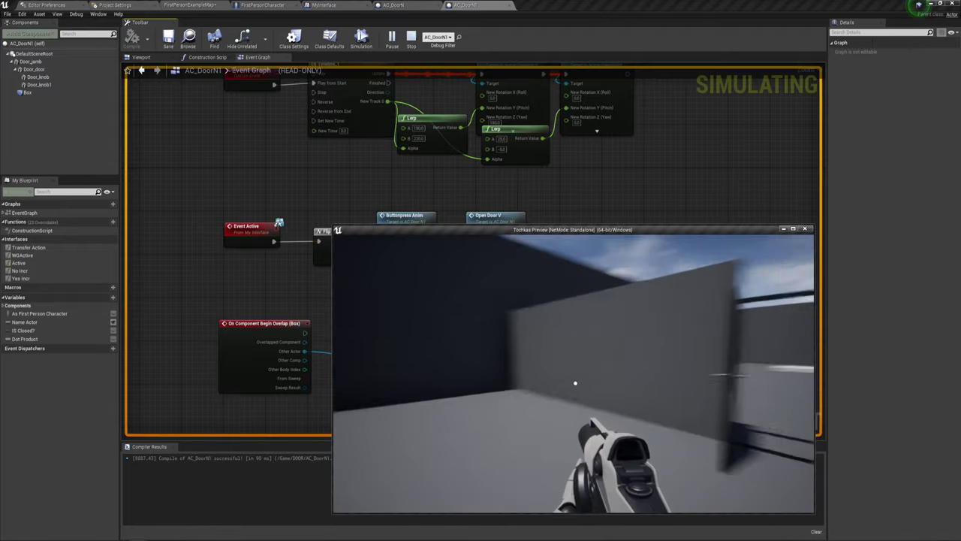
pyautogui.press('Escape')
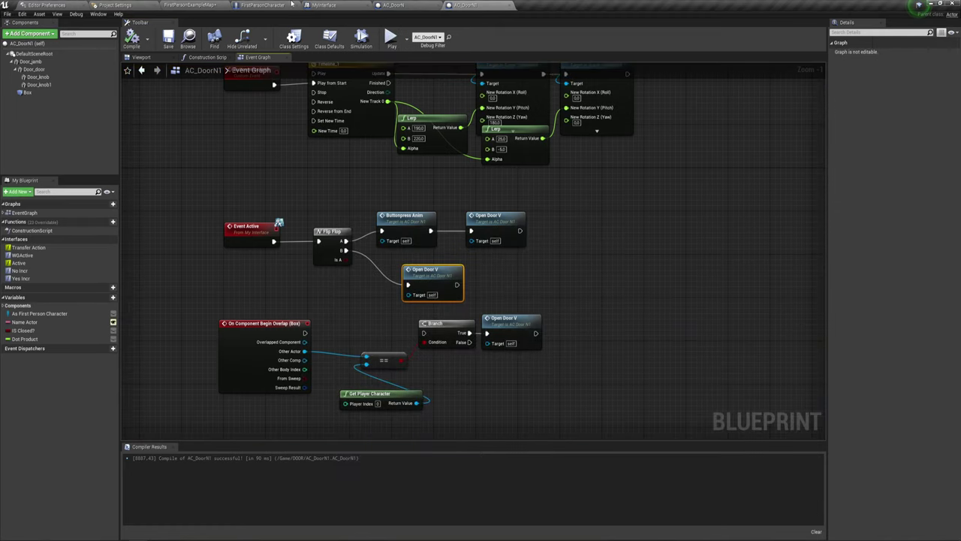
# Return to FirstPersonExampleMap and fly the viewport camera to face the AC_DoorN1 door.
pyautogui.click(208, 5)
pyautogui.scroll(-5, 576, 213)
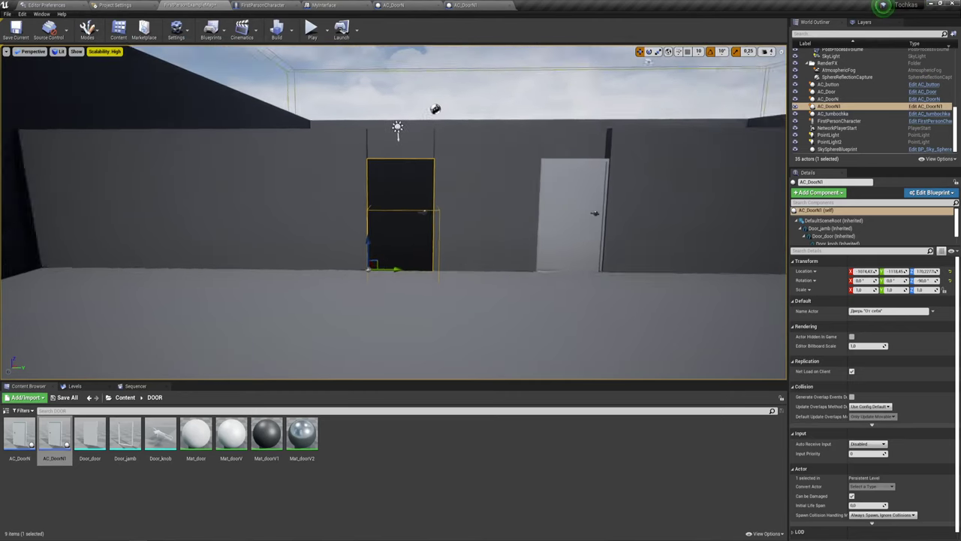
pyautogui.moveTo(451, 226)
pyautogui.mouseDown(button='right')
pyautogui.moveTo(390, 225)
pyautogui.moveTo(420, 226)
pyautogui.moveTo(443, 203)
pyautogui.mouseUp(button='right')
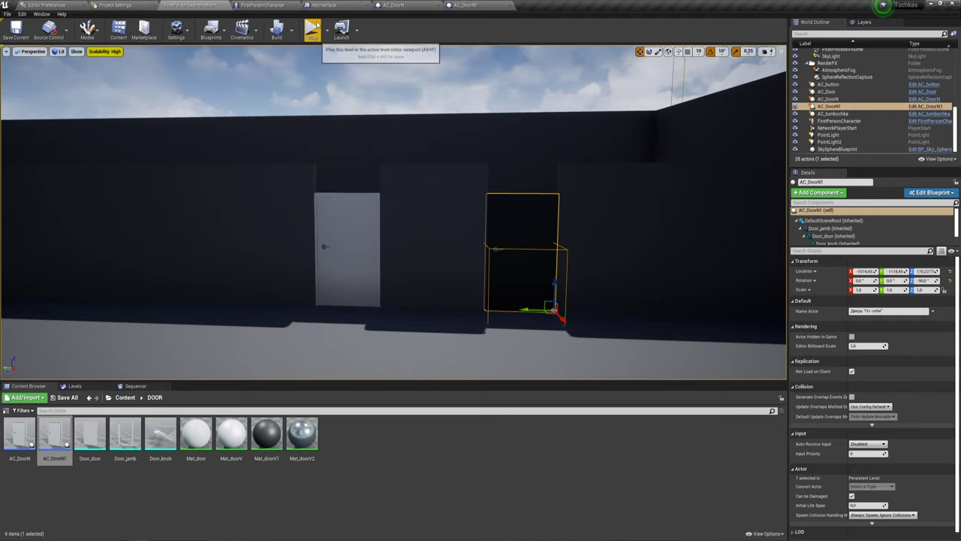
# Play the level, walk to the dark push door and interact with it repeatedly, then stop playing.
pyautogui.click(312, 29)
pyautogui.press('w')
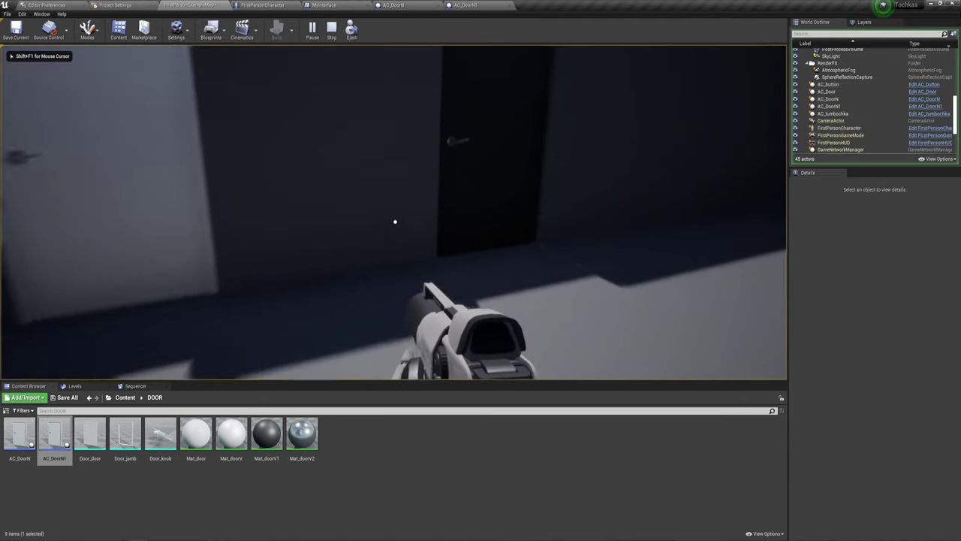
pyautogui.press('e')
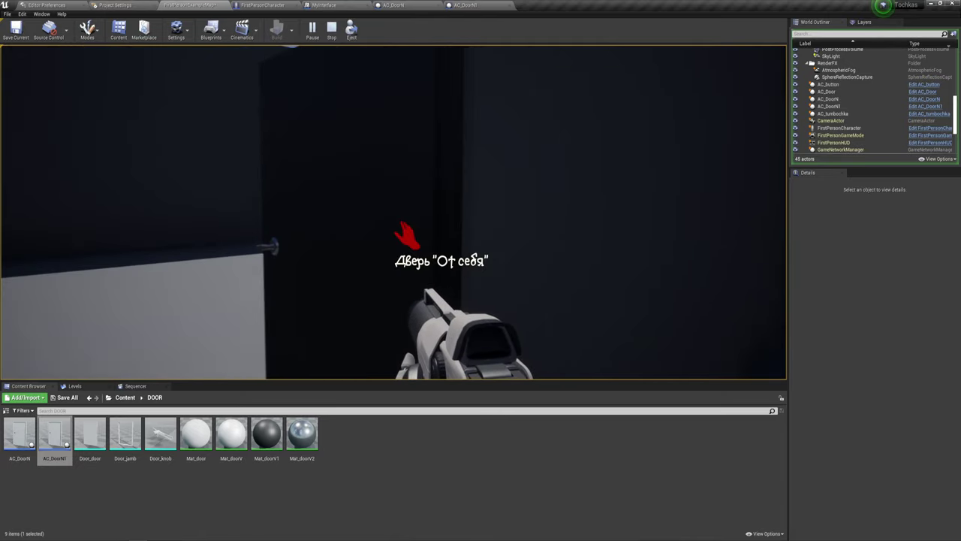
pyautogui.press('e')
pyautogui.press('e')
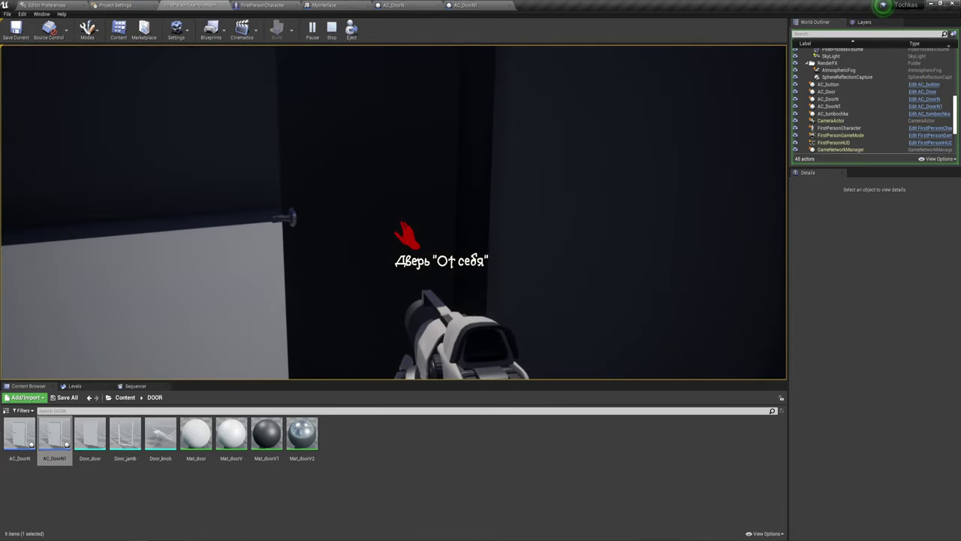
pyautogui.press('e')
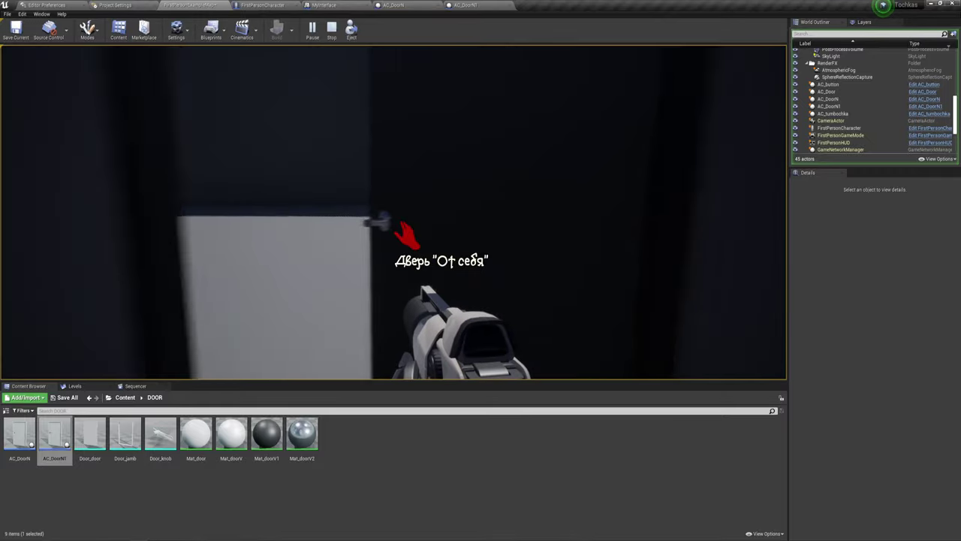
pyautogui.press('e')
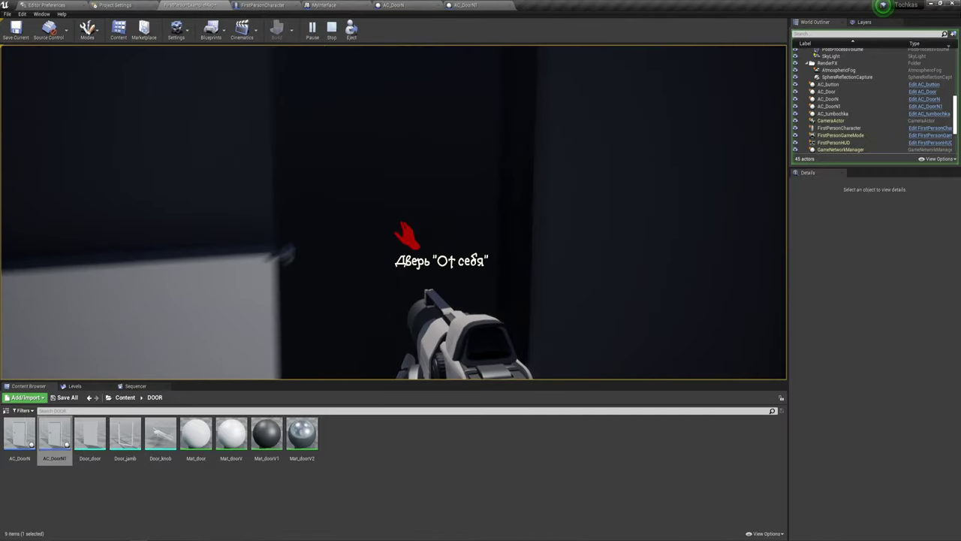
pyautogui.press('e')
pyautogui.press('s')
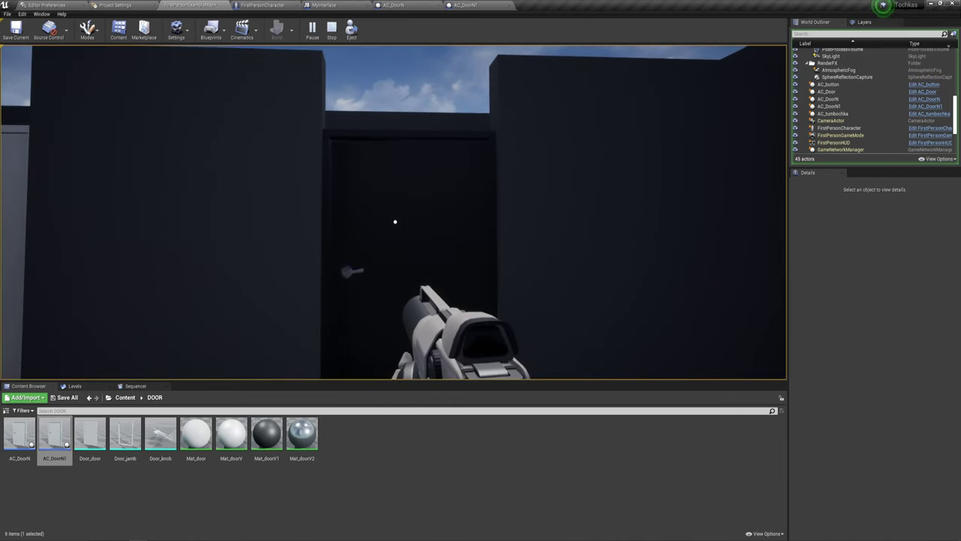
pyautogui.press('Escape')
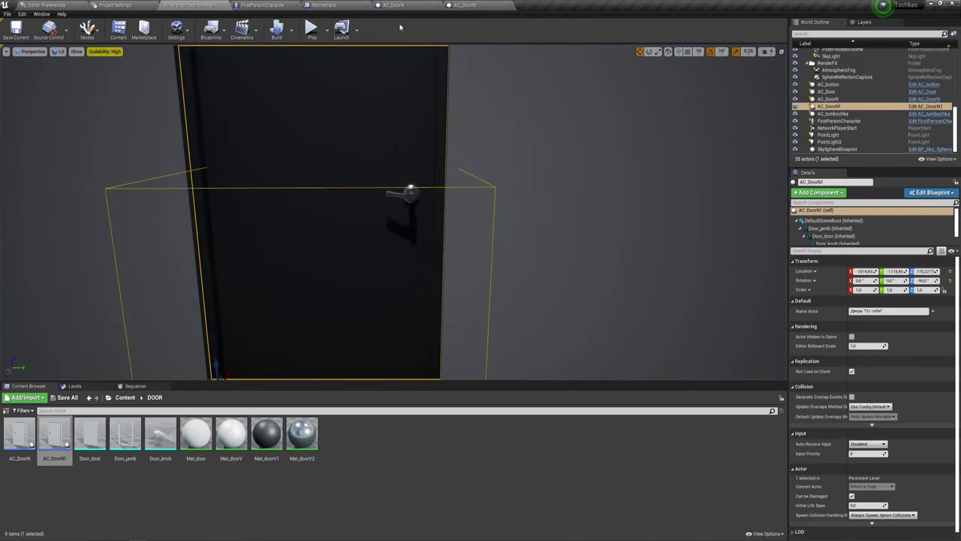
# Reopen the AC_DoorN1 Event Graph and pan from Sequence and Timeline to Retriggerable Delay and SET IS Closed?
pyautogui.click(481, 6)
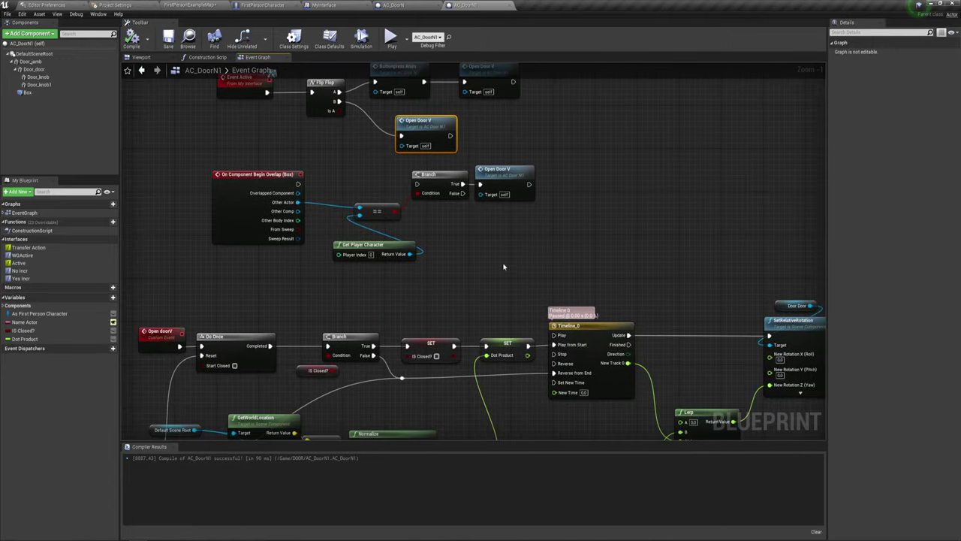
pyautogui.scroll(-3, 504, 266)
pyautogui.moveTo(509, 279)
pyautogui.mouseDown(button='right')
pyautogui.moveTo(428, 180)
pyautogui.moveTo(435, 164)
pyautogui.mouseUp(button='right')
pyautogui.scroll(1, 431, 187)
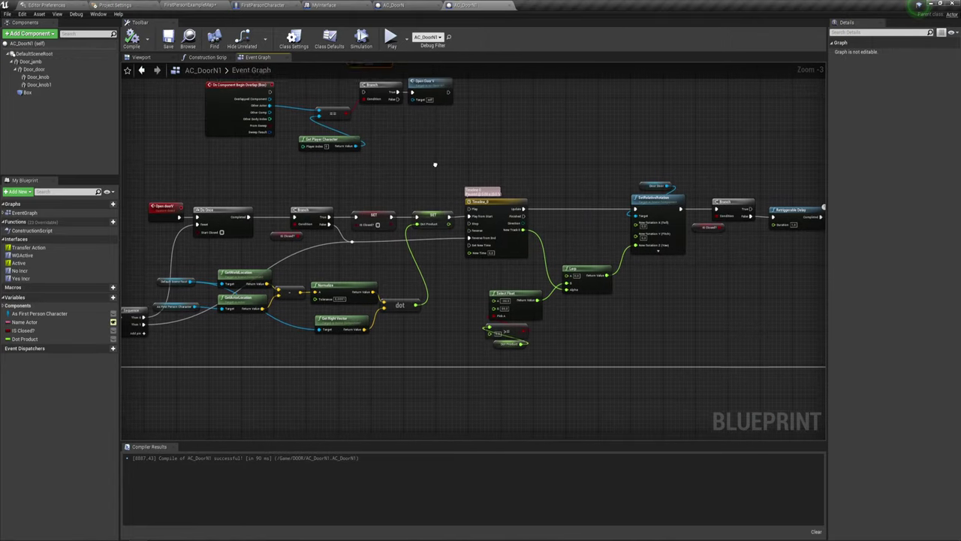
pyautogui.scroll(-1, 466, 163)
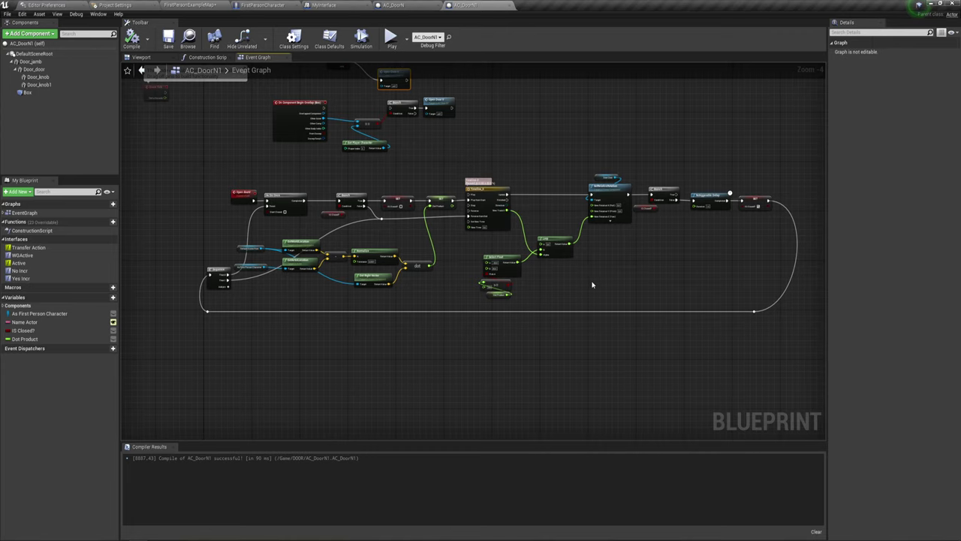
pyautogui.scroll(2, 358, 327)
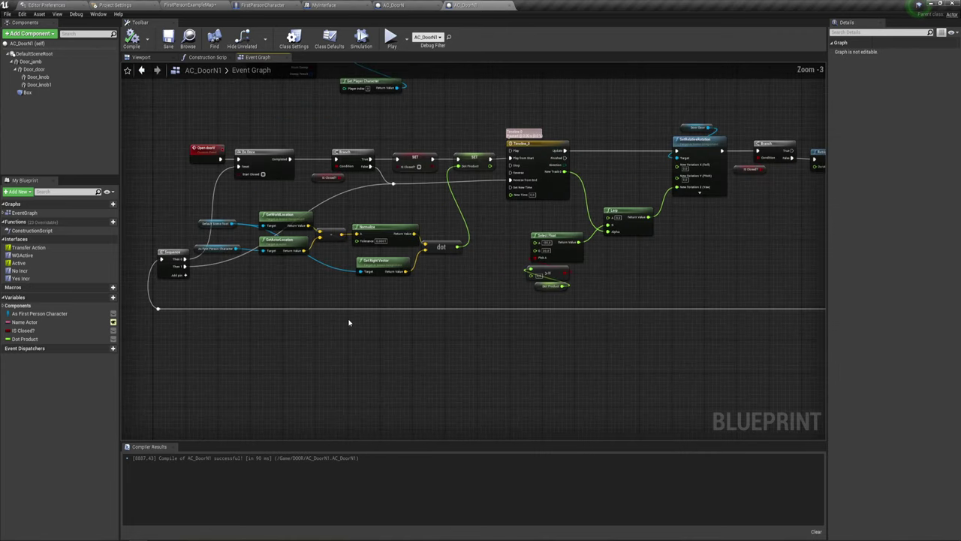
pyautogui.moveTo(321, 281); pyautogui.dragTo(345, 316, button='right')
pyautogui.scroll(2, 346, 317)
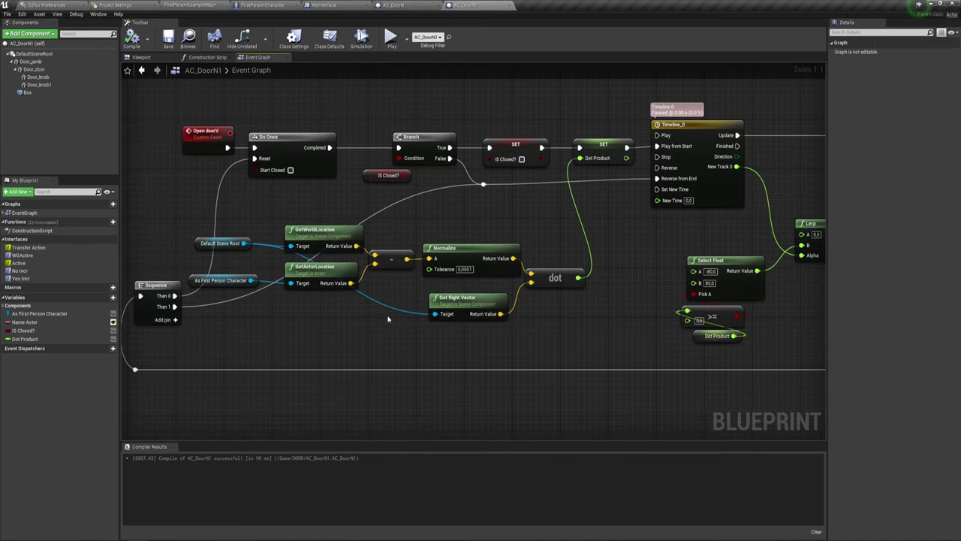
pyautogui.moveTo(782, 302); pyautogui.dragTo(263, 303, button='right')
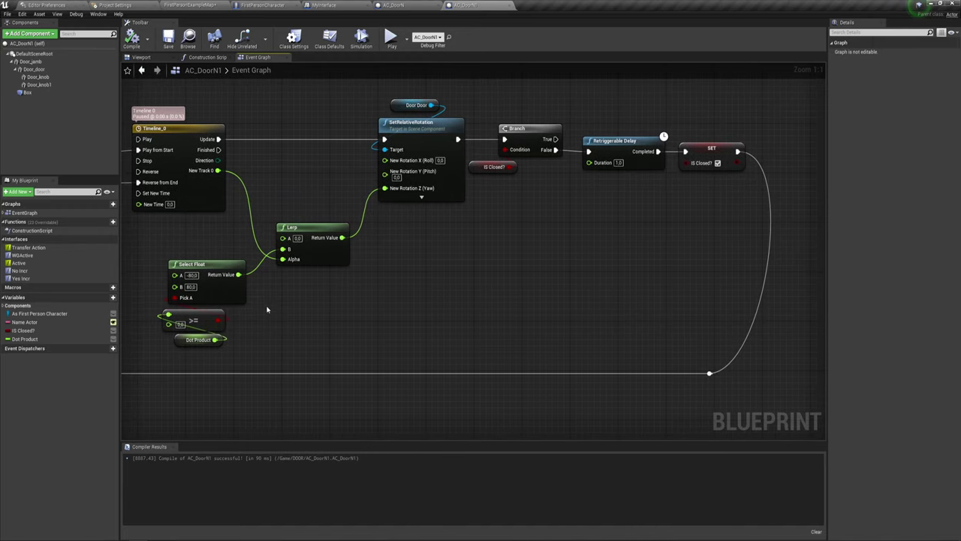